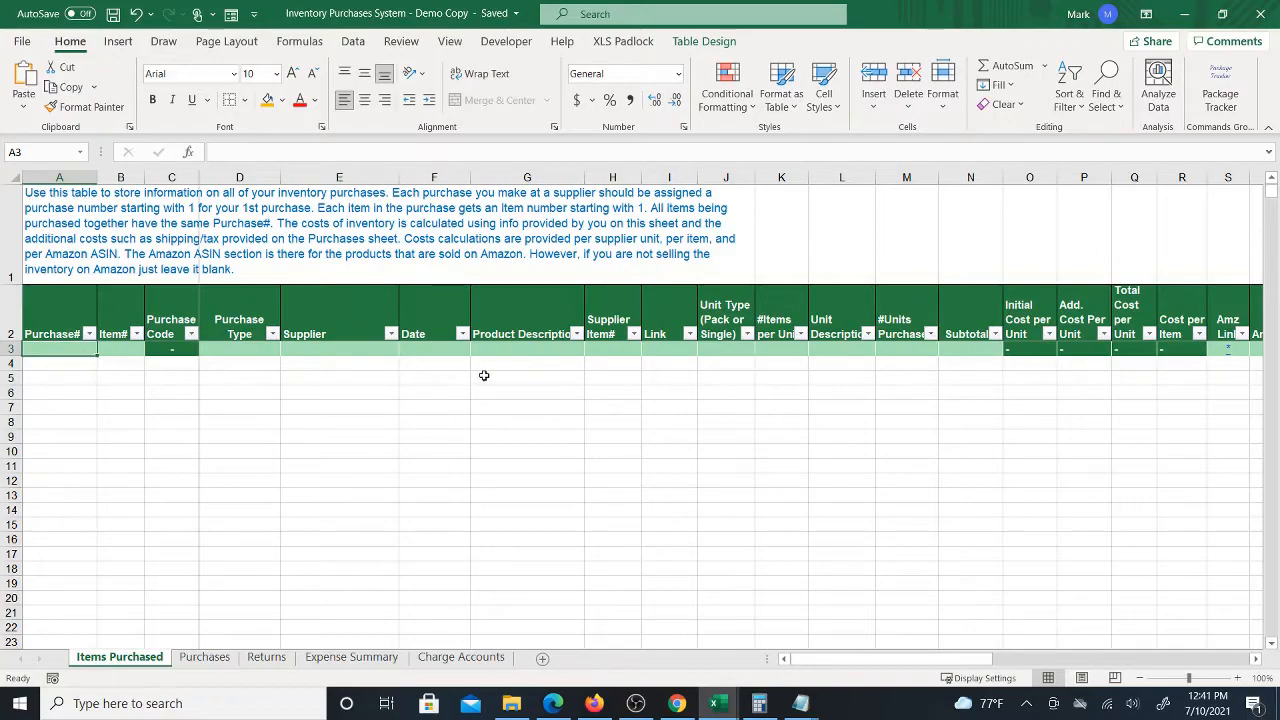
Review the Acopa 5 Gallon Hammered Glass Beverage Dispenser product page in the browser
click(677, 703)
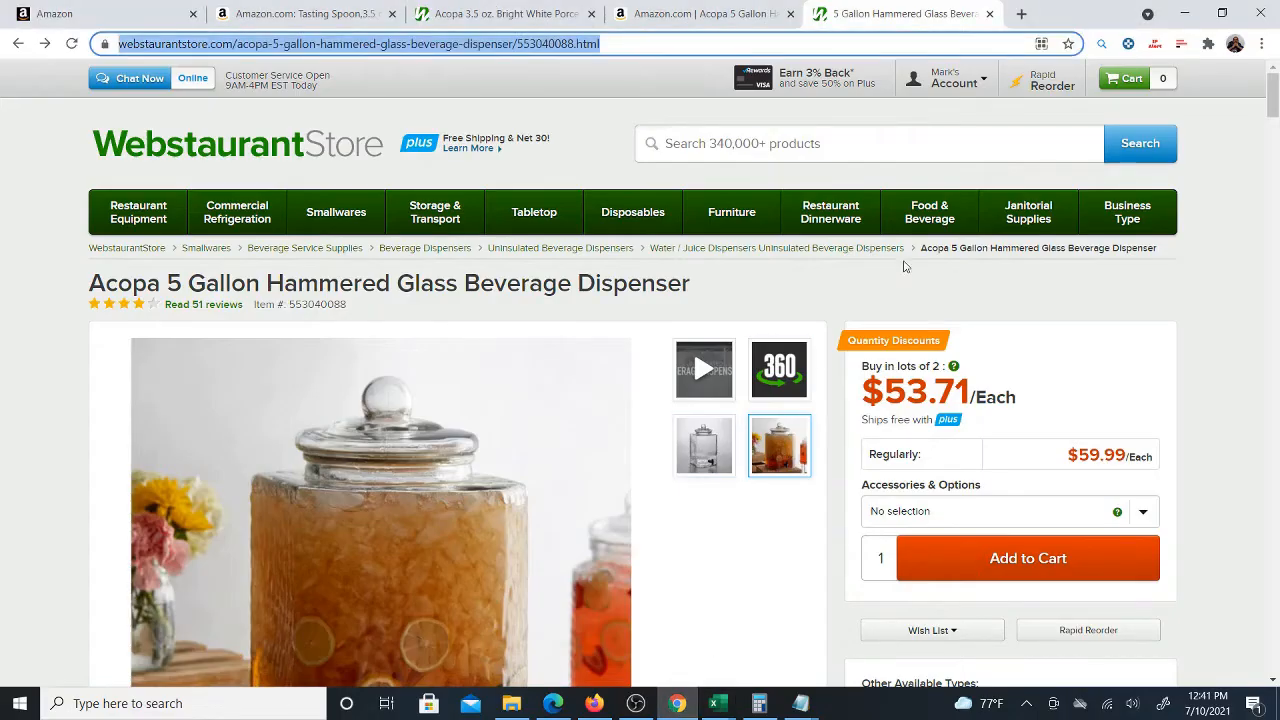
scroll(600, 260, down, 1)
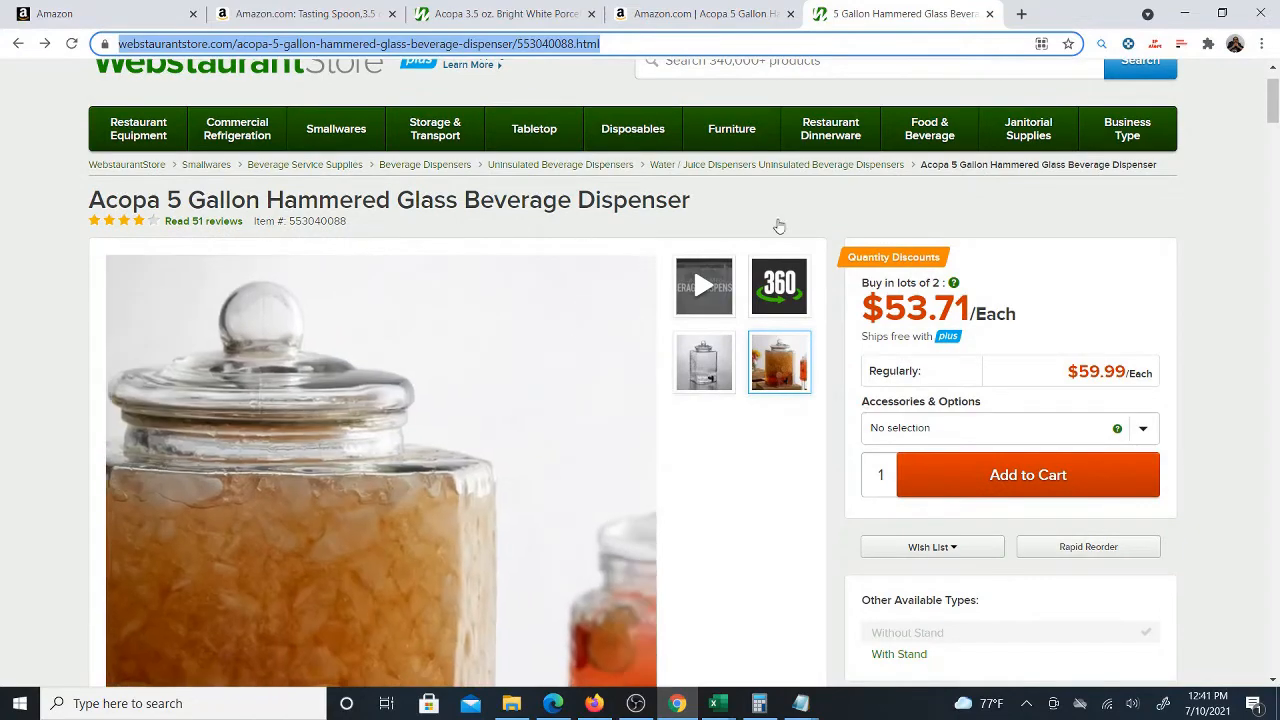
scroll(634, 302, up, 1)
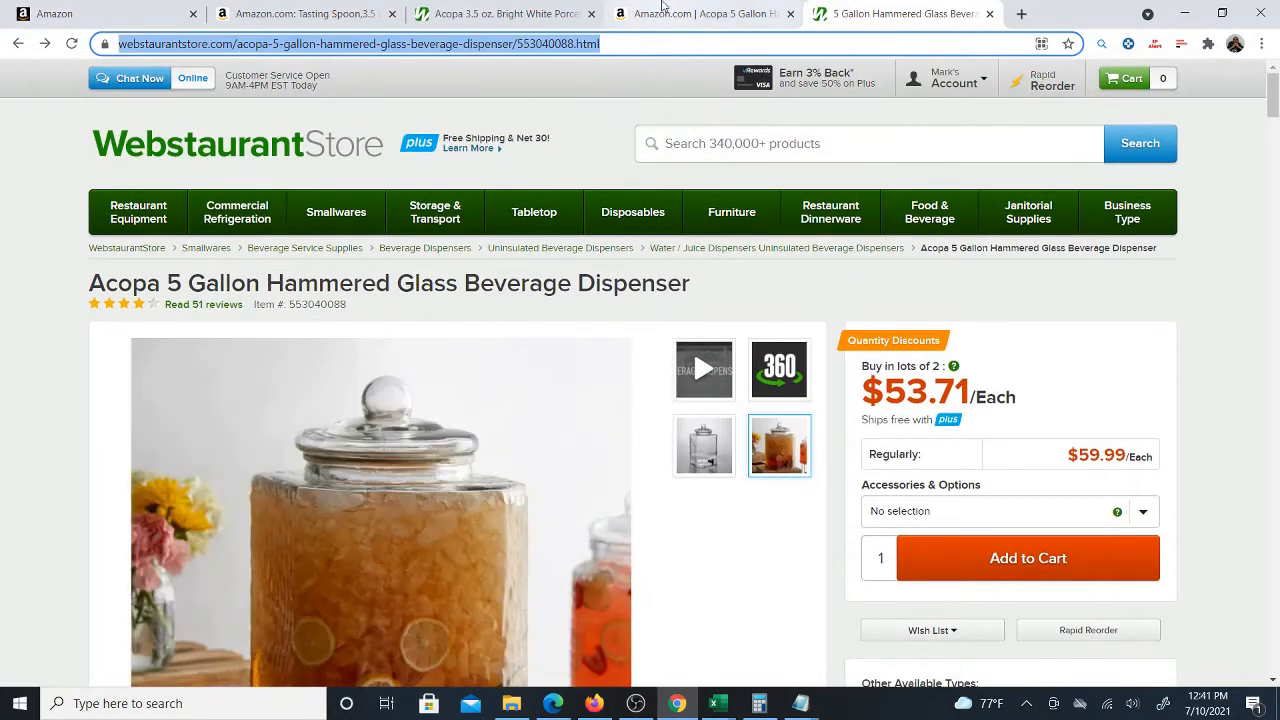
click(665, 14)
key(ctrl+Tab)
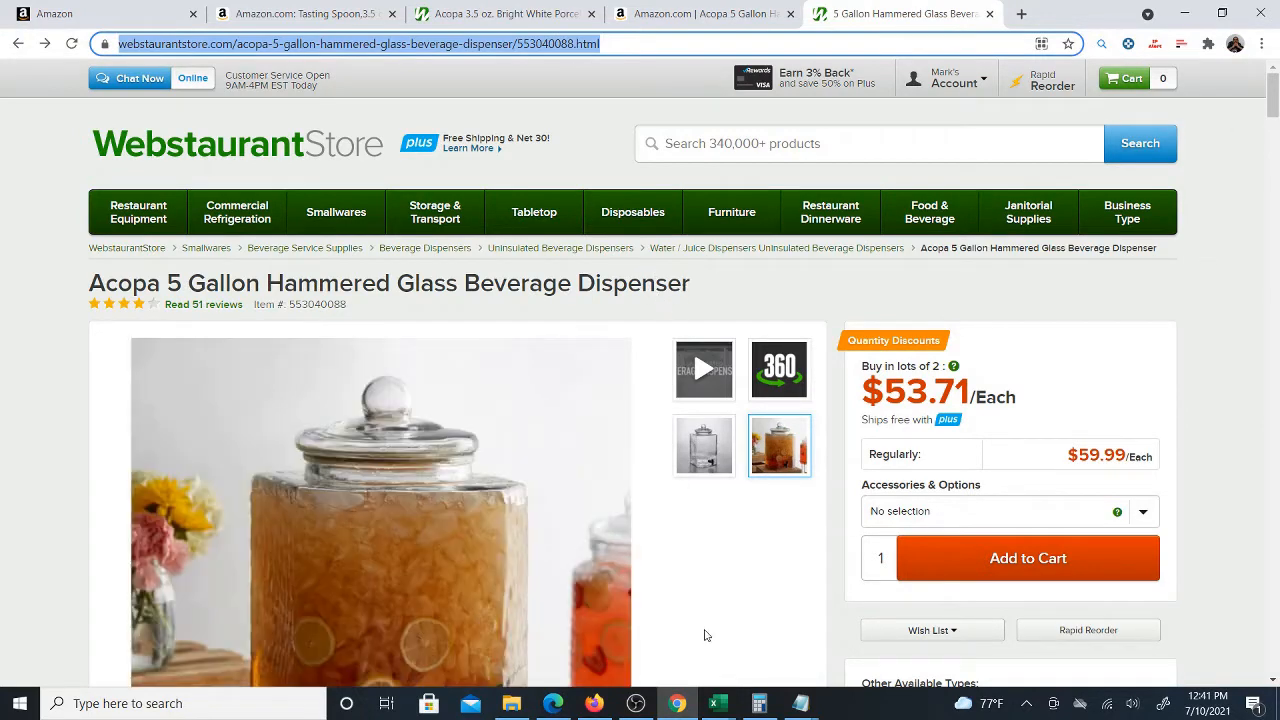
Return to the spreadsheet and enter purchase number 1 and item number 1 in the first table row
mouse_move(724, 703)
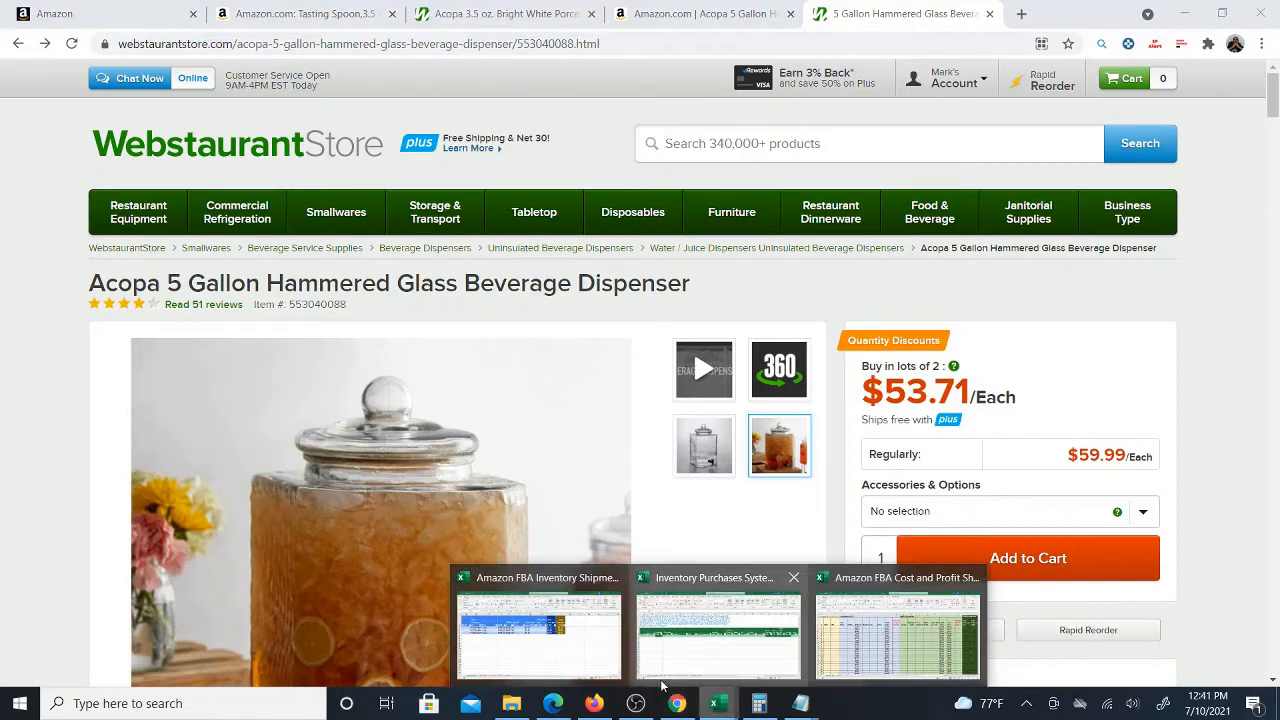
click(726, 650)
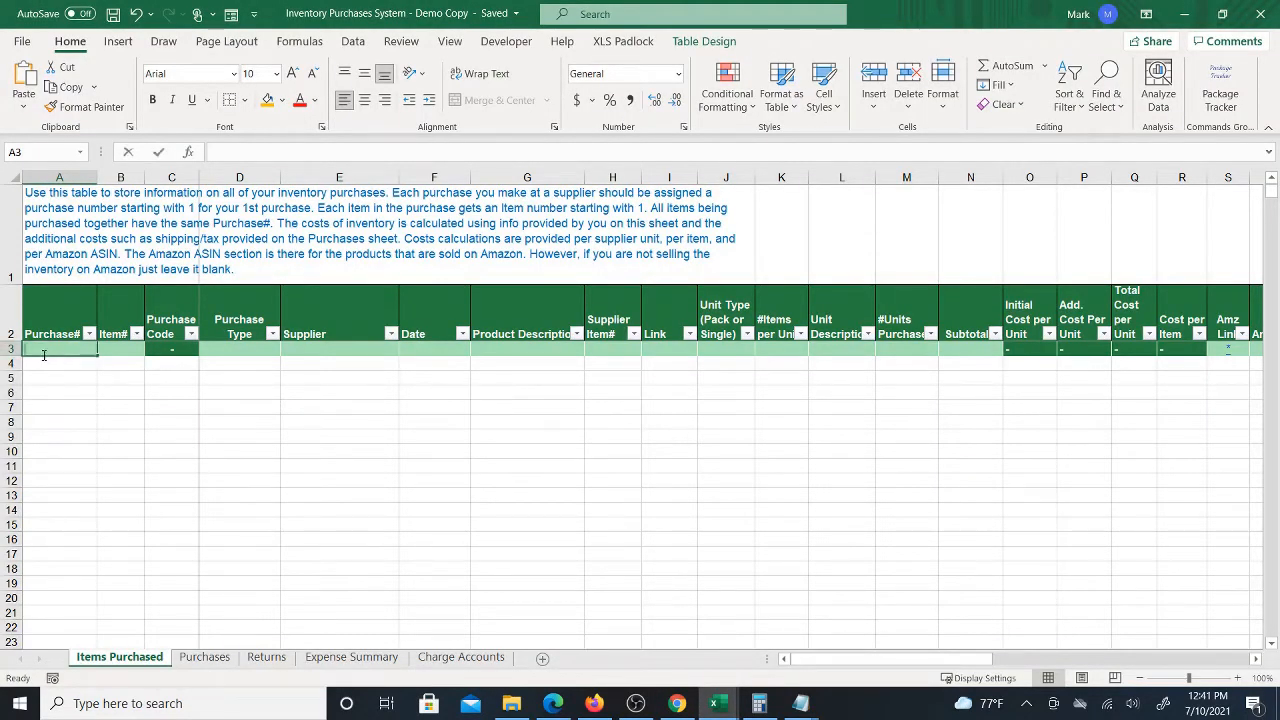
text(1)
click(127, 366)
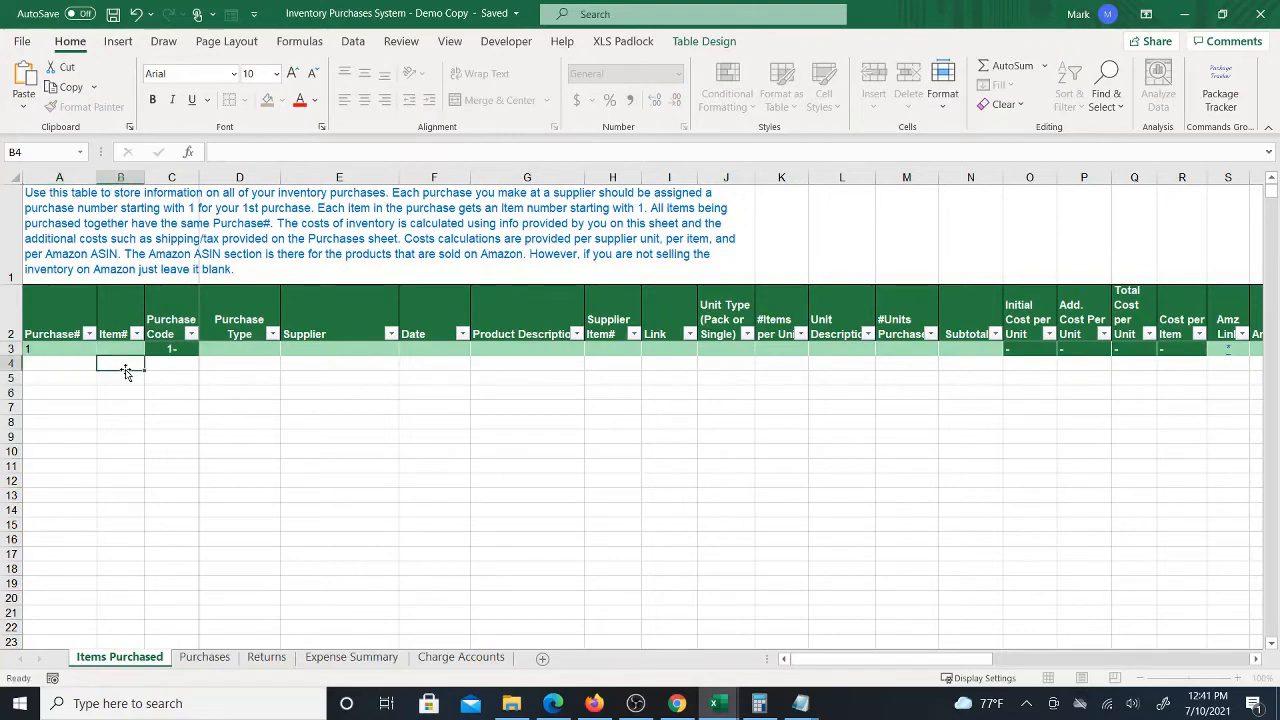
click(71, 348)
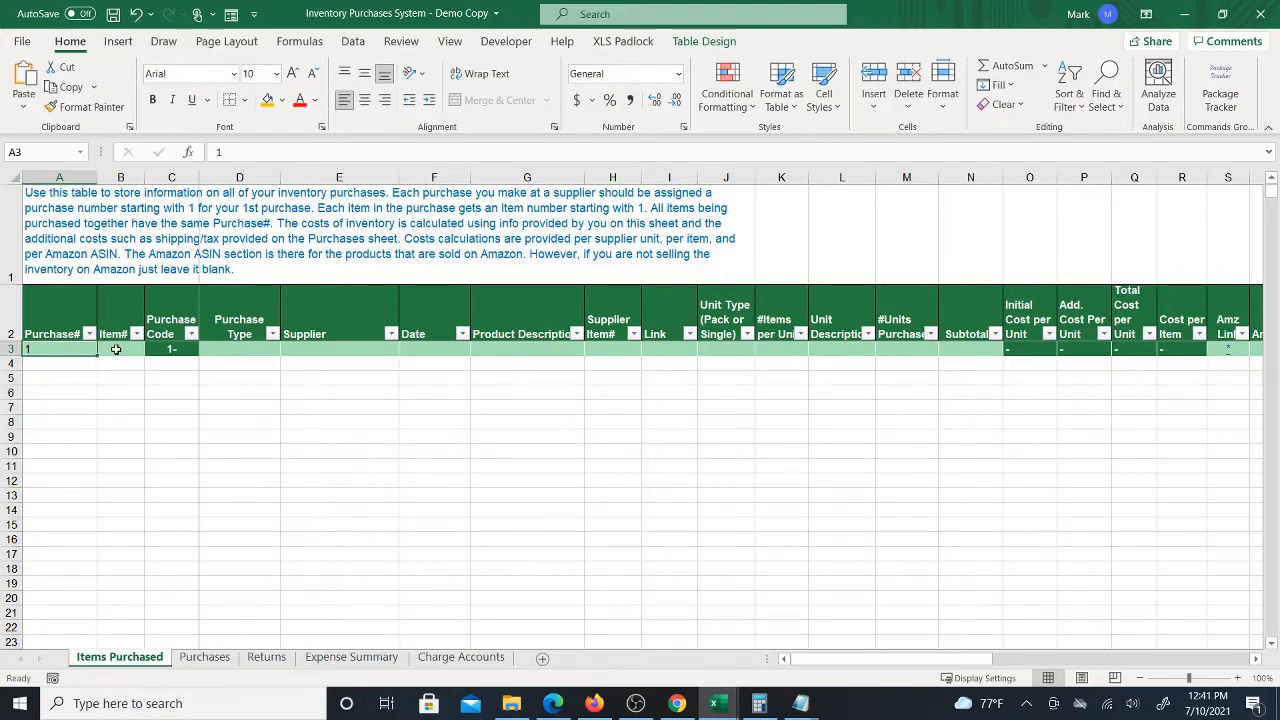
click(118, 350)
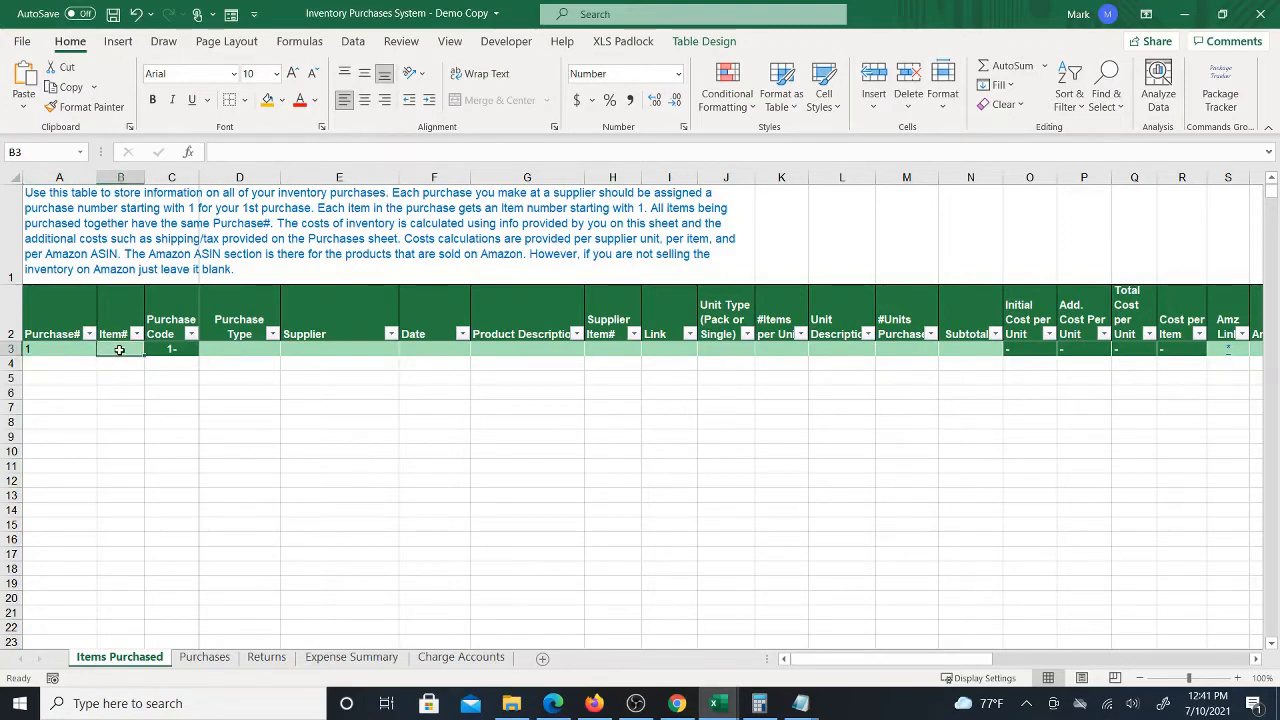
text(1)
key(Return)
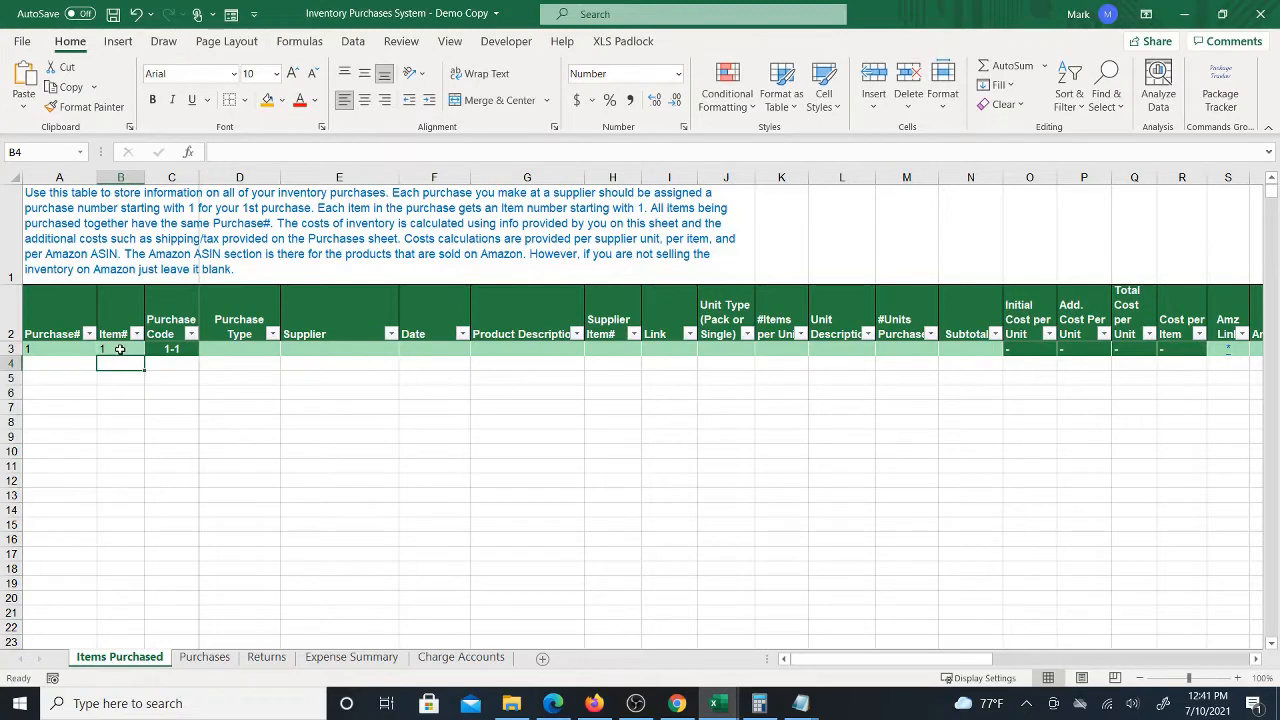
click(119, 349)
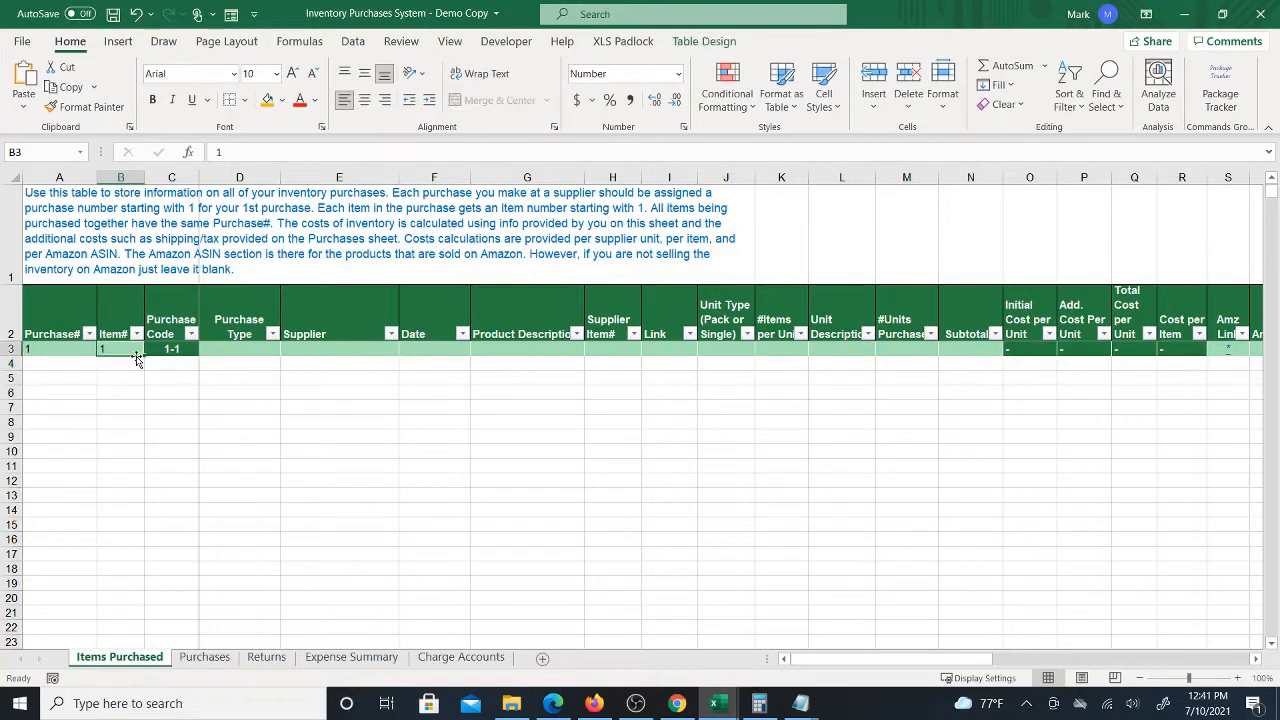
Set the first row's purchase type to Inventory
click(232, 349)
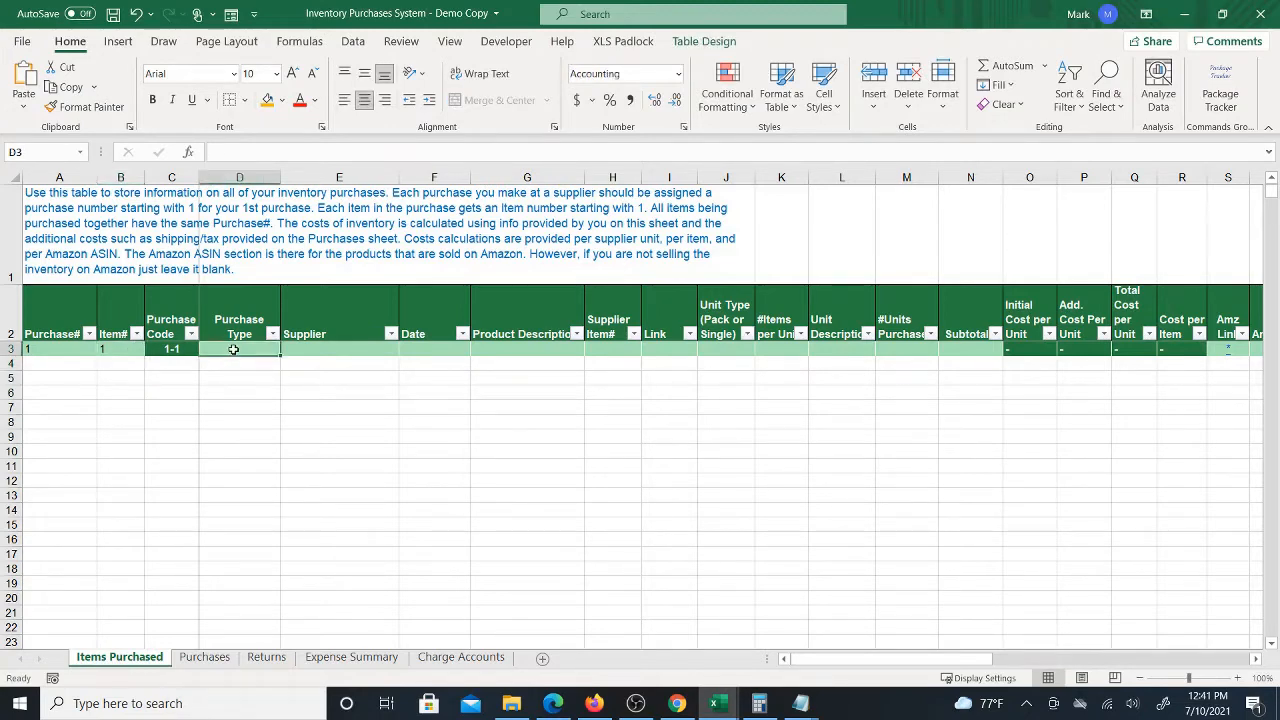
text(Inventory)
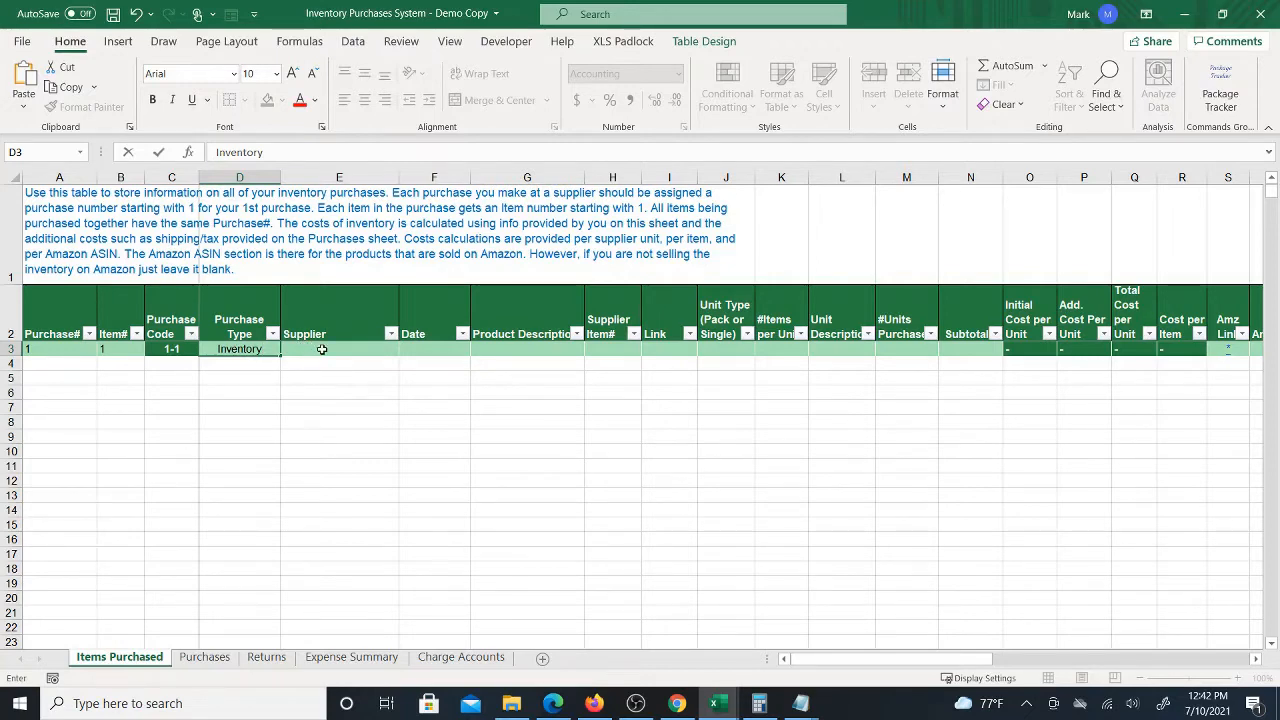
click(321, 349)
click(272, 348)
click(314, 348)
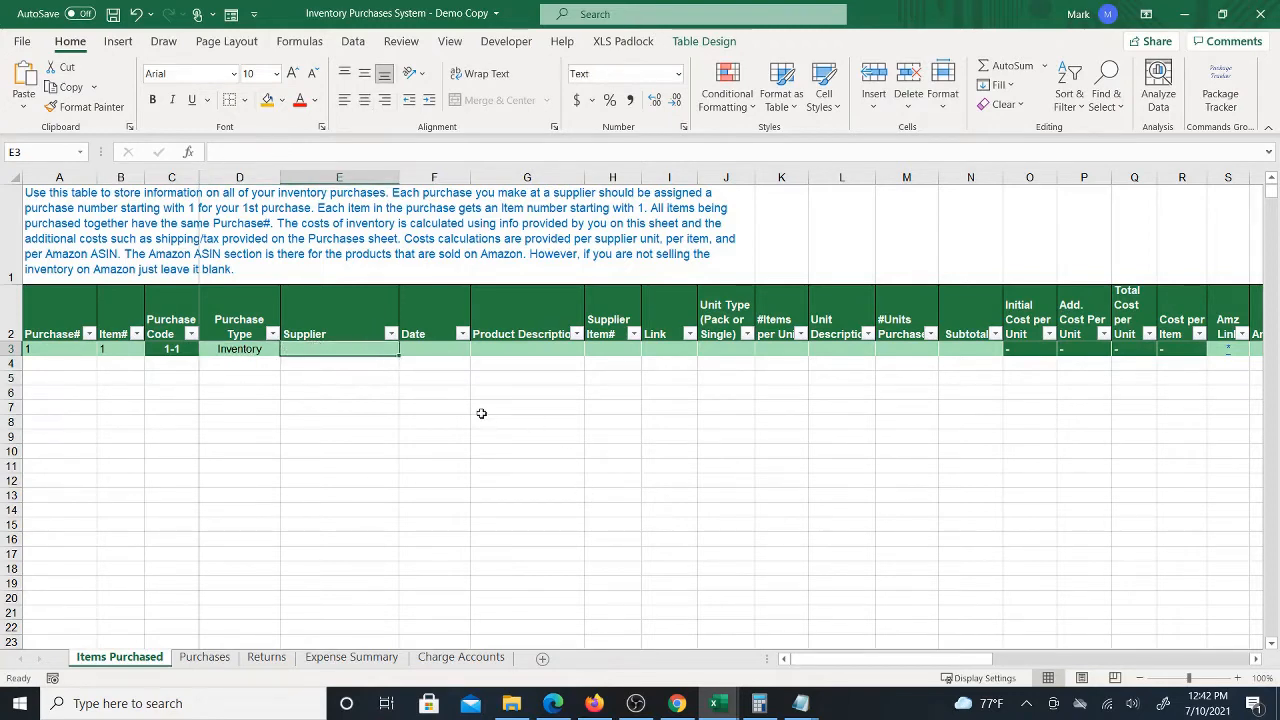
Enter webstaurantstore.com as the supplier for the first purchase row
text(webs)
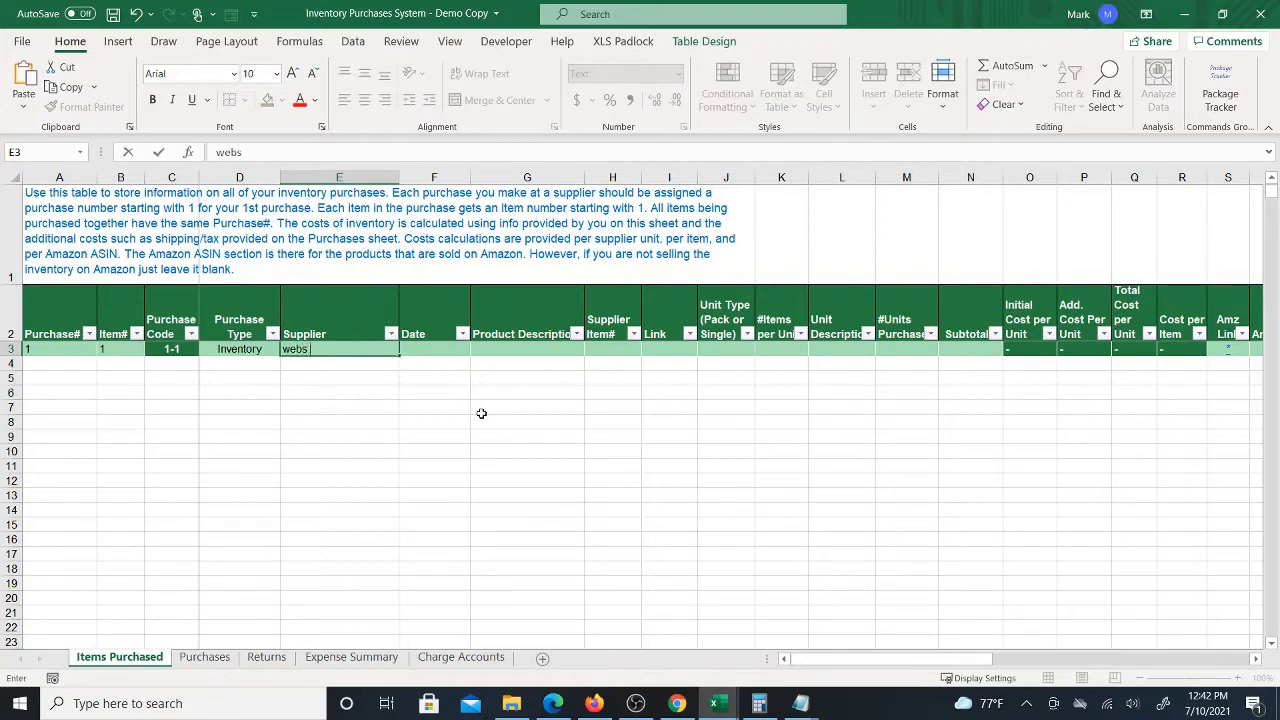
text(taurantstore.com)
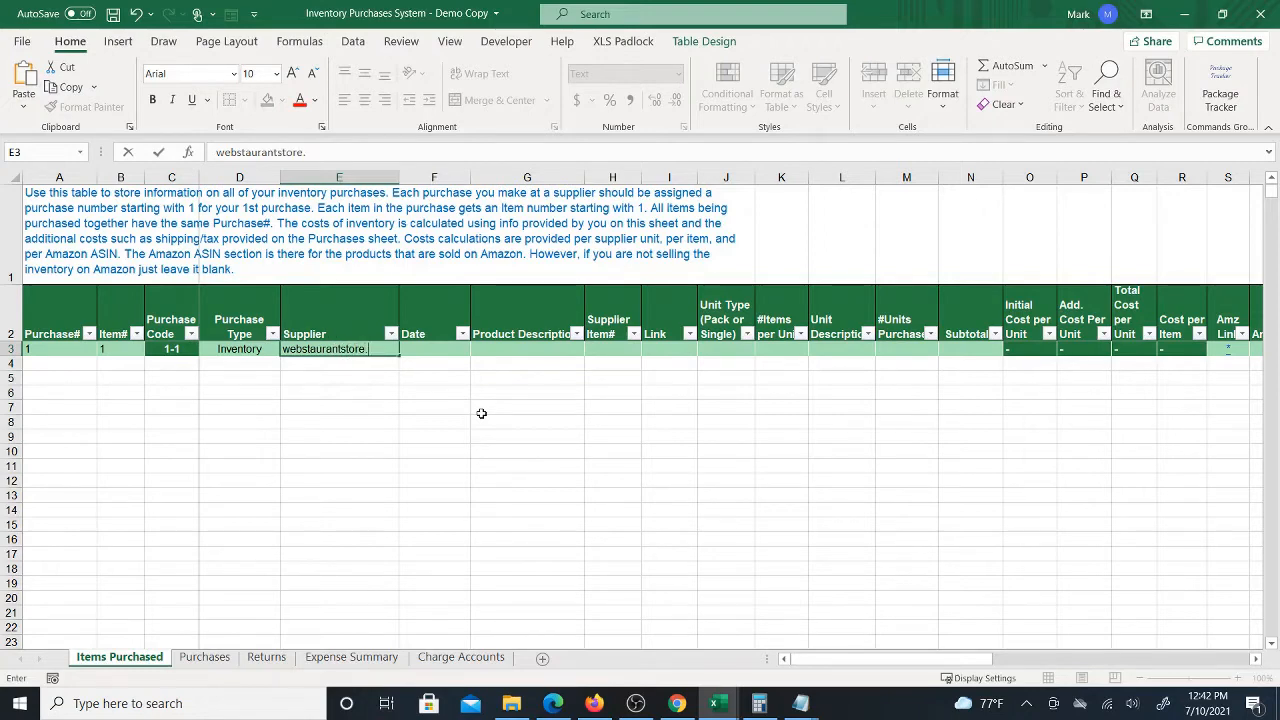
click(420, 352)
double_click(348, 349)
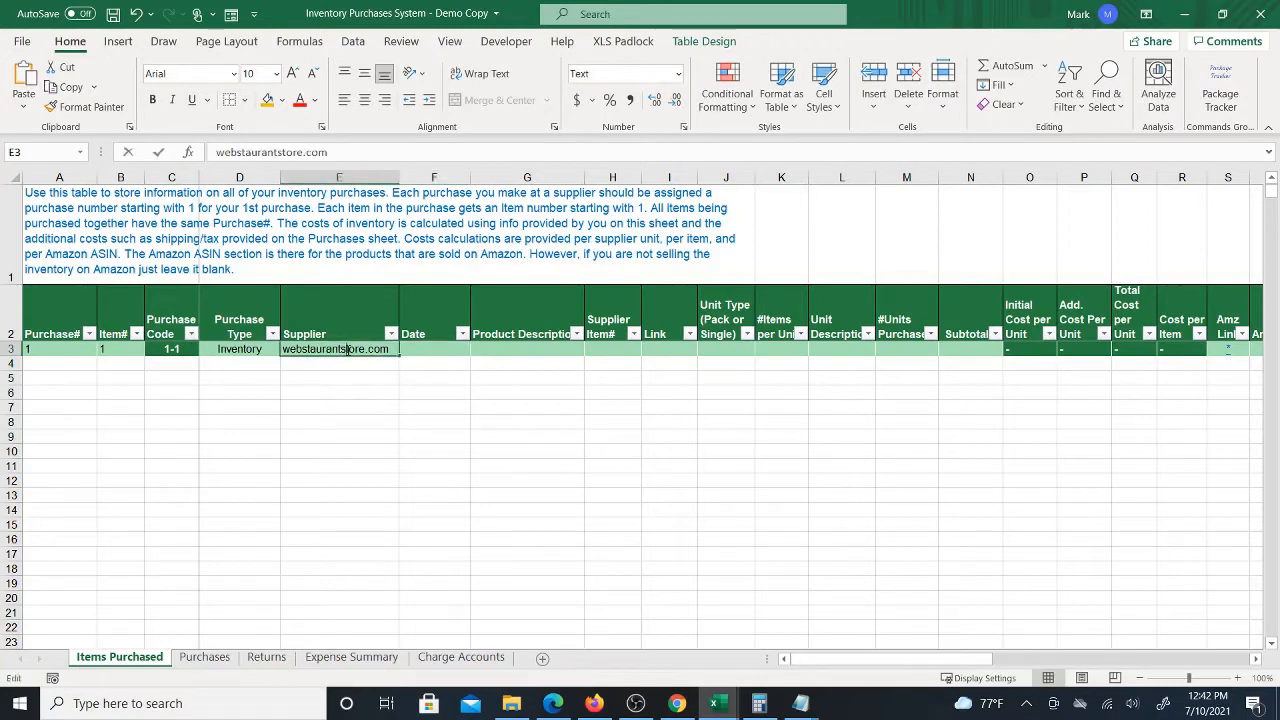
key(Escape)
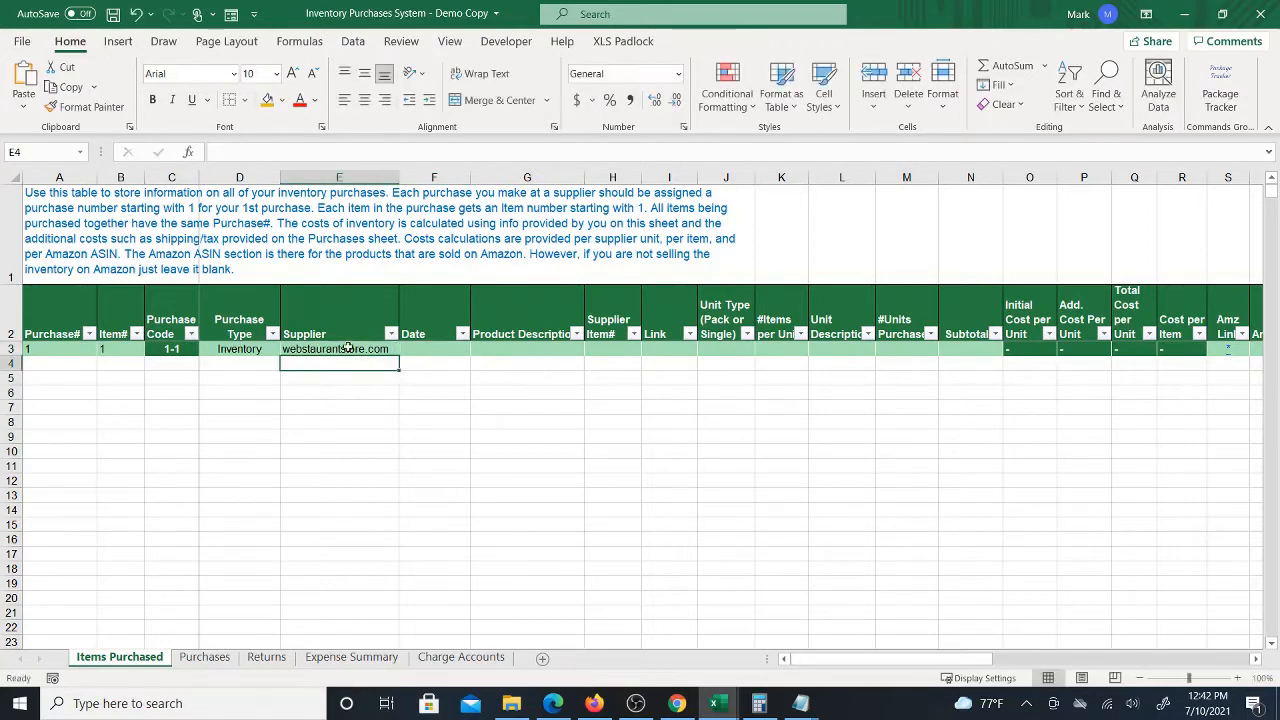
Enter the purchase date 7/10/2021 in the first row
click(416, 351)
click(318, 344)
click(408, 352)
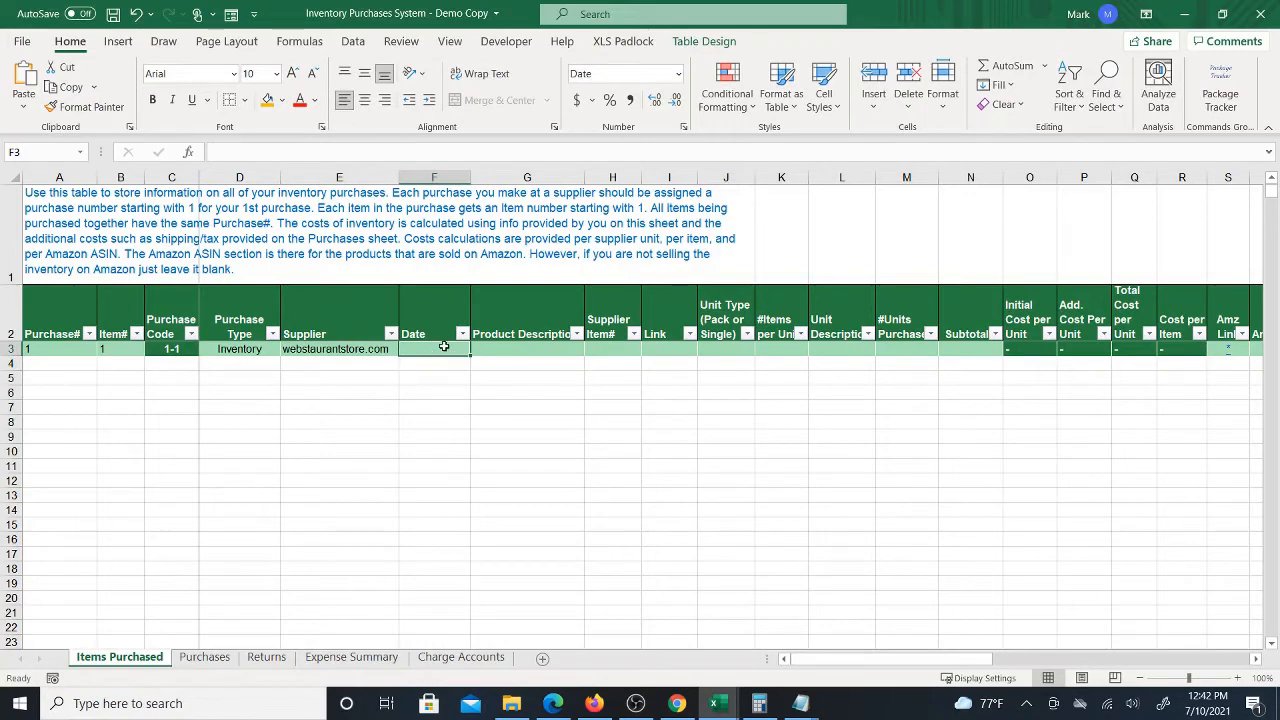
text(7/10/2021)
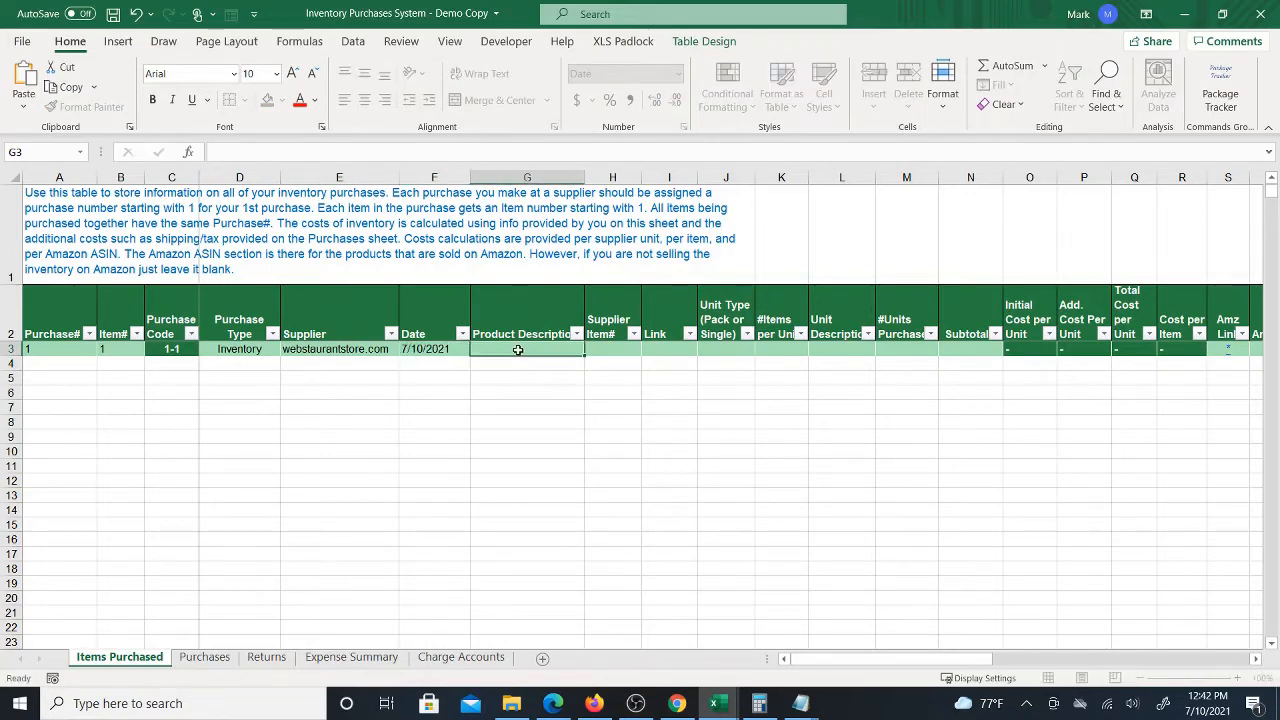
key(Tab)
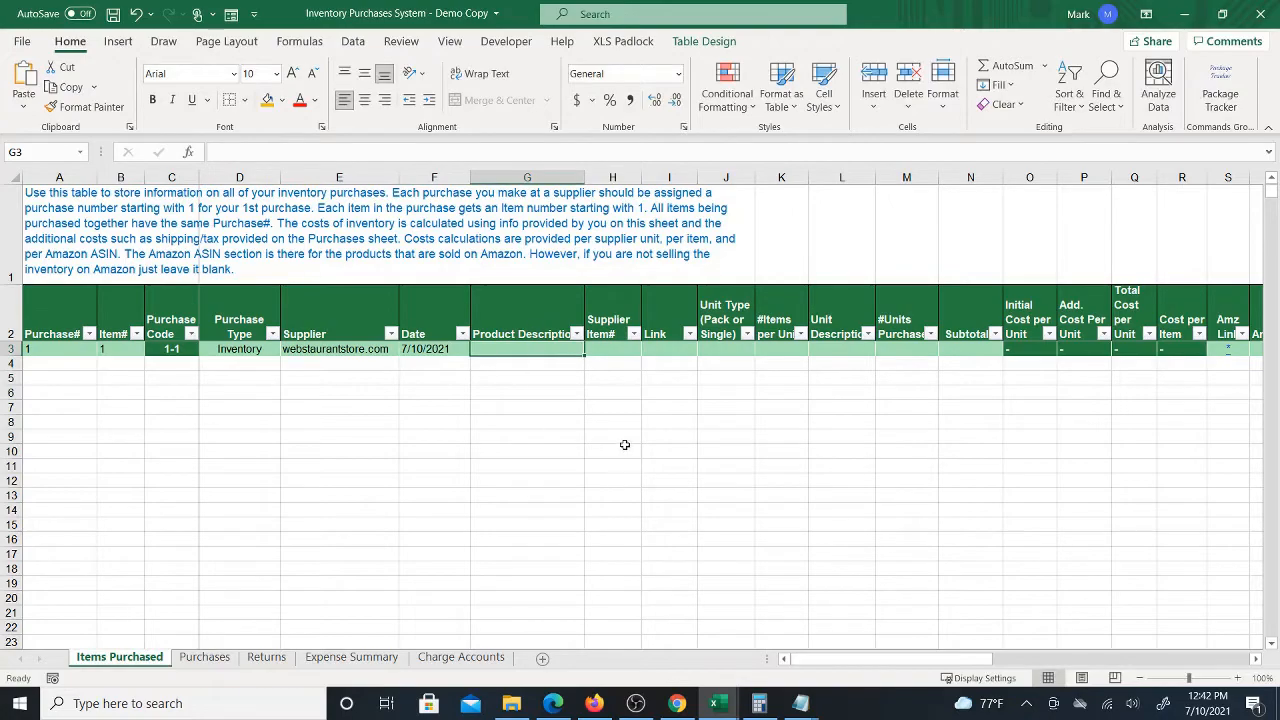
Copy the product title from the web page and paste it as the row's product description, matching destination formatting
click(677, 703)
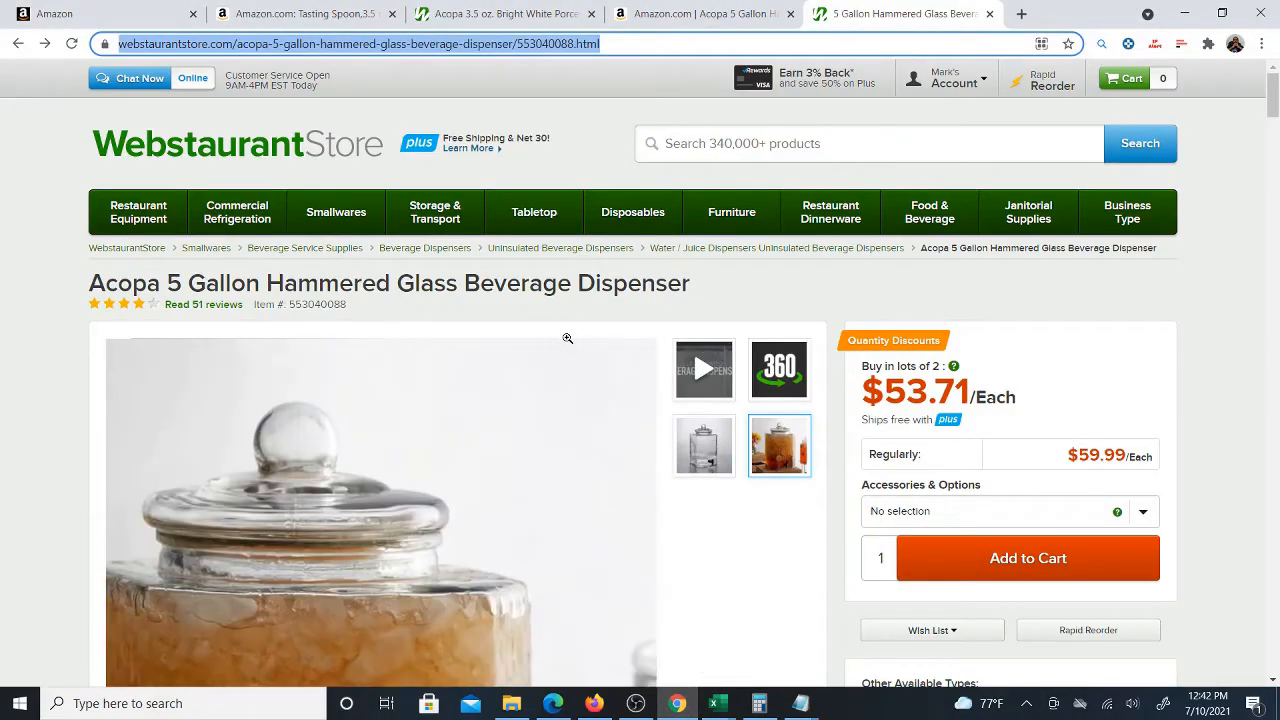
triple_click(588, 285)
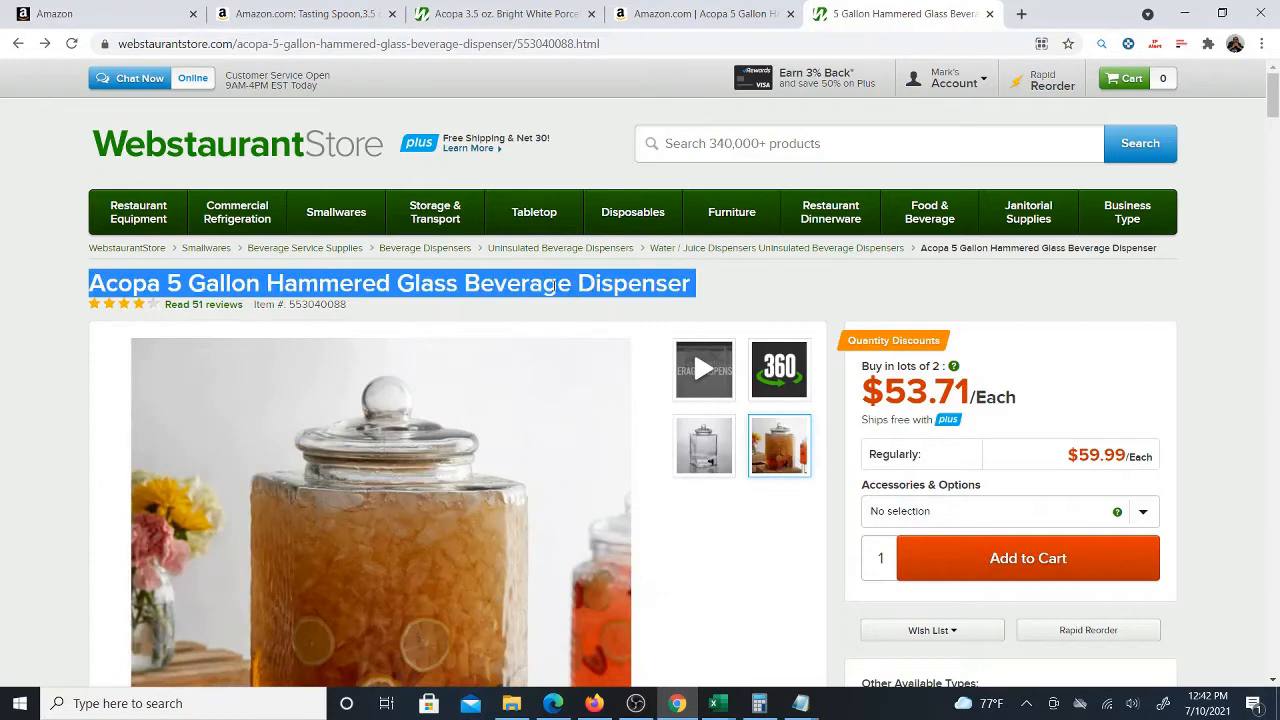
right_click(552, 284)
click(566, 290)
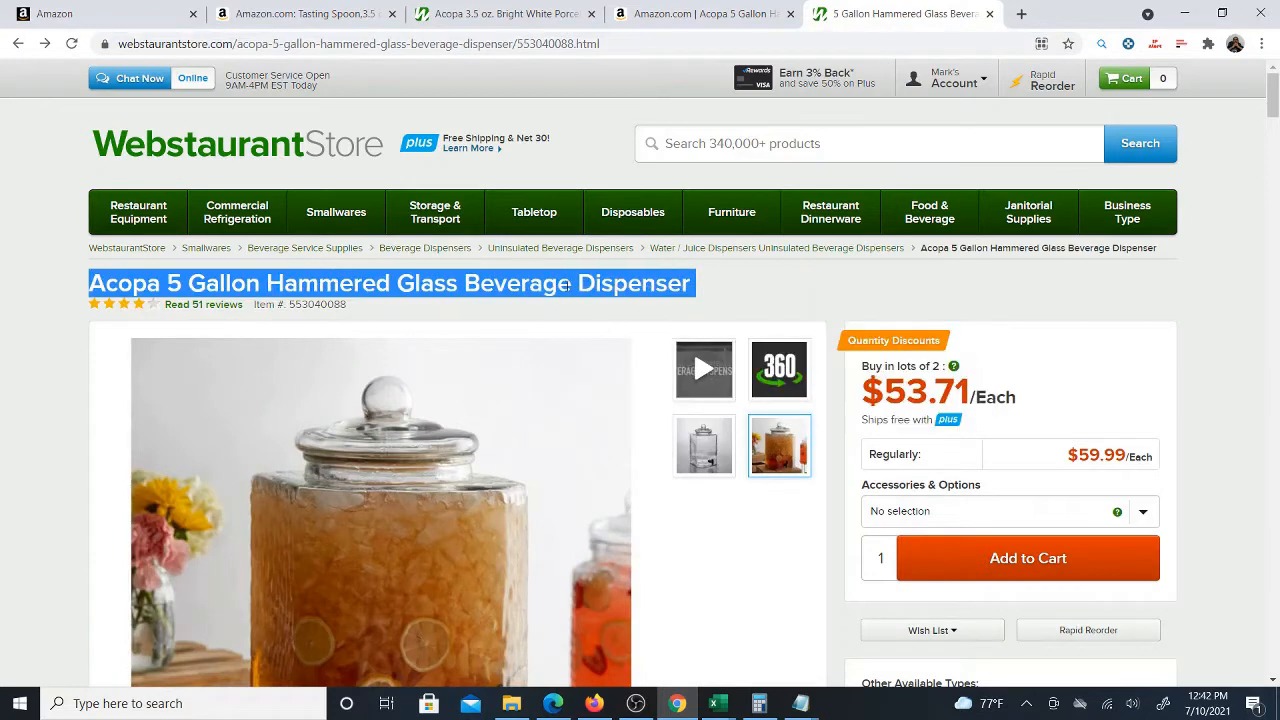
click(717, 703)
click(710, 651)
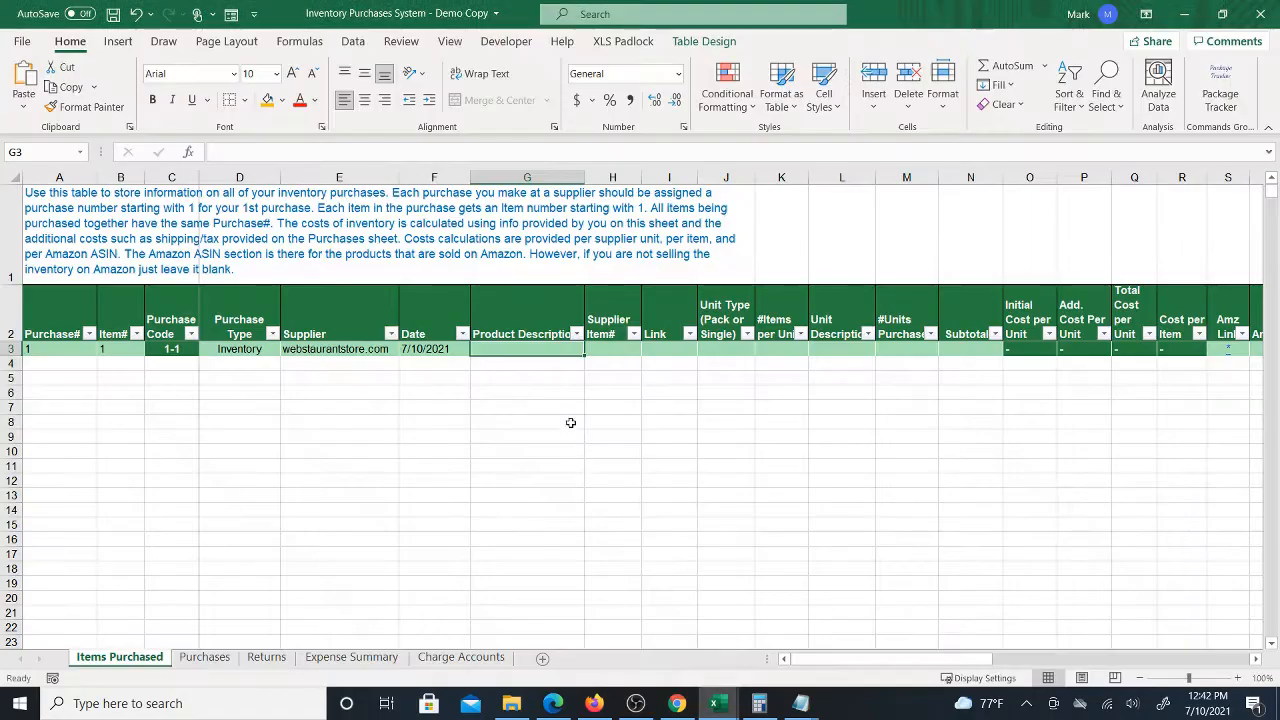
right_click(547, 350)
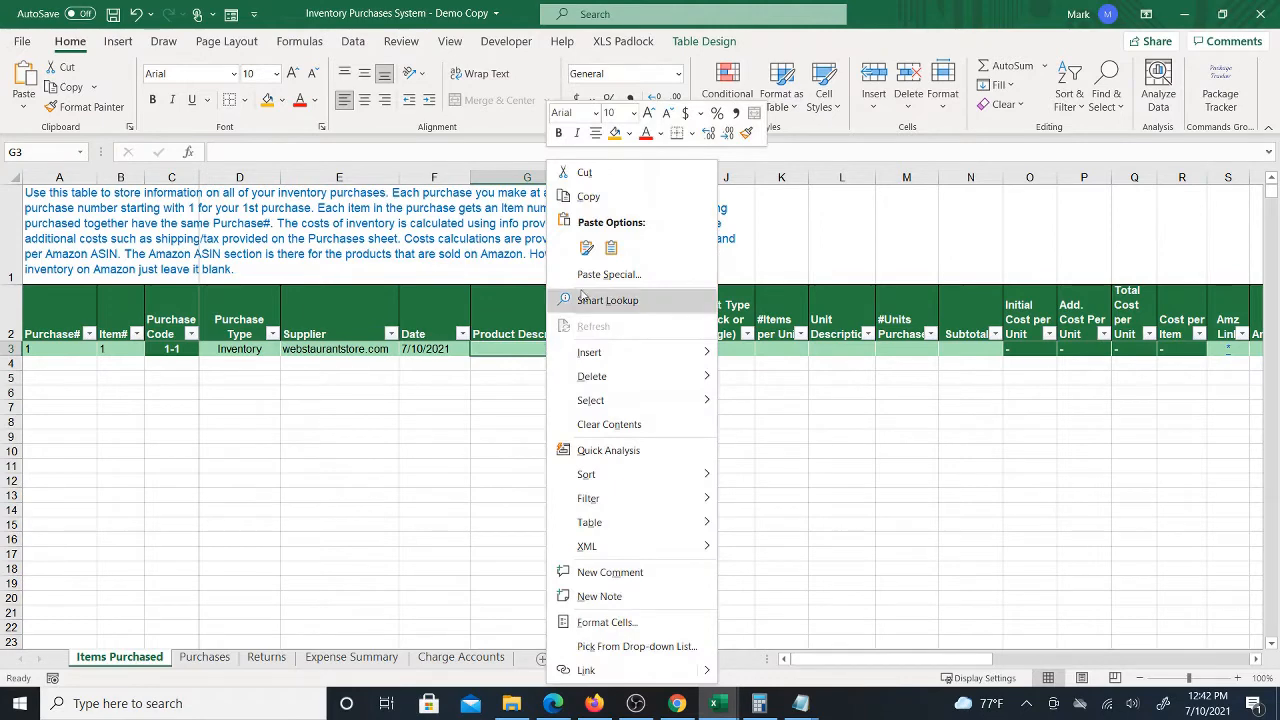
click(611, 248)
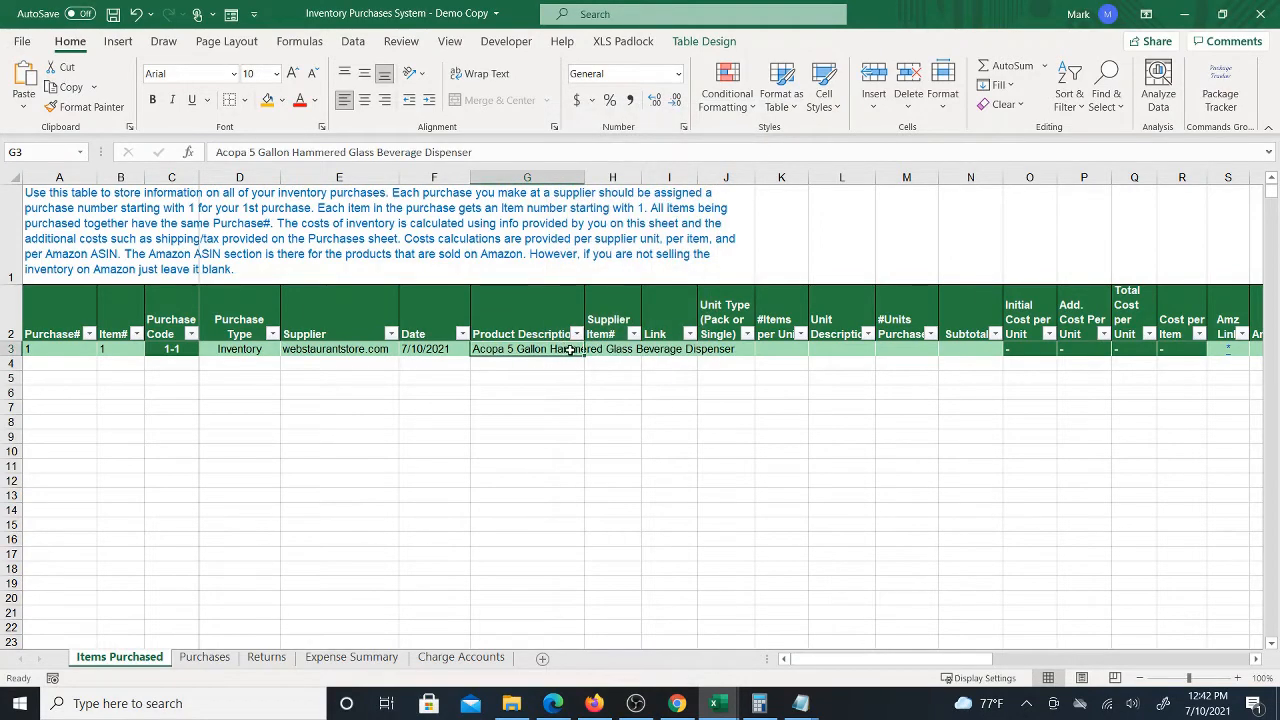
Copy the item number 553040088 from the product page, paste it as the supplier item number, and widen that column
click(619, 348)
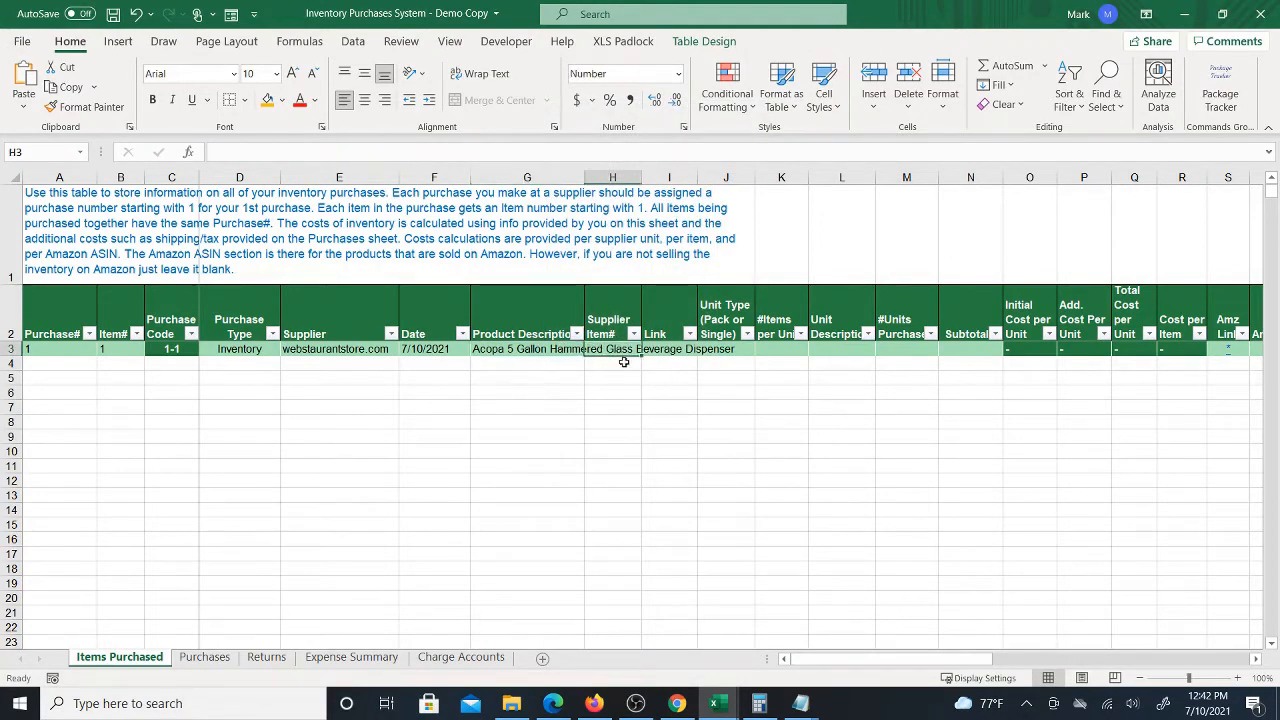
click(677, 703)
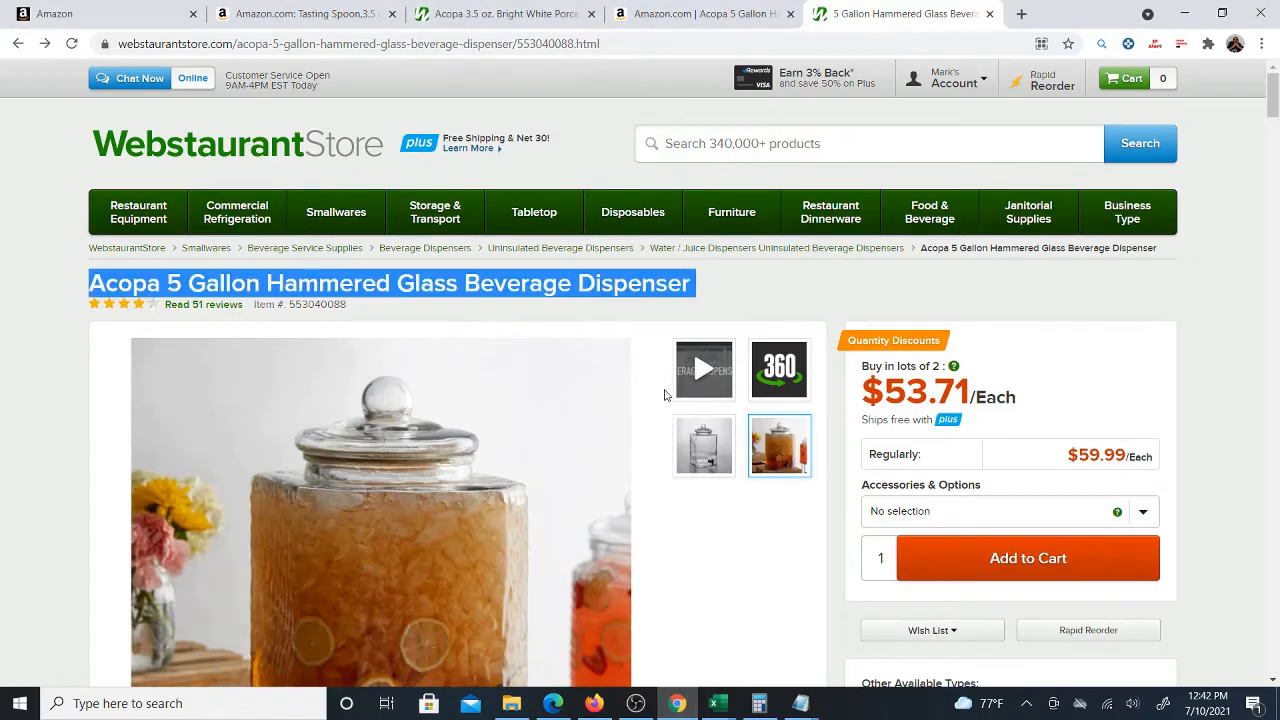
double_click(331, 305)
right_click(331, 306)
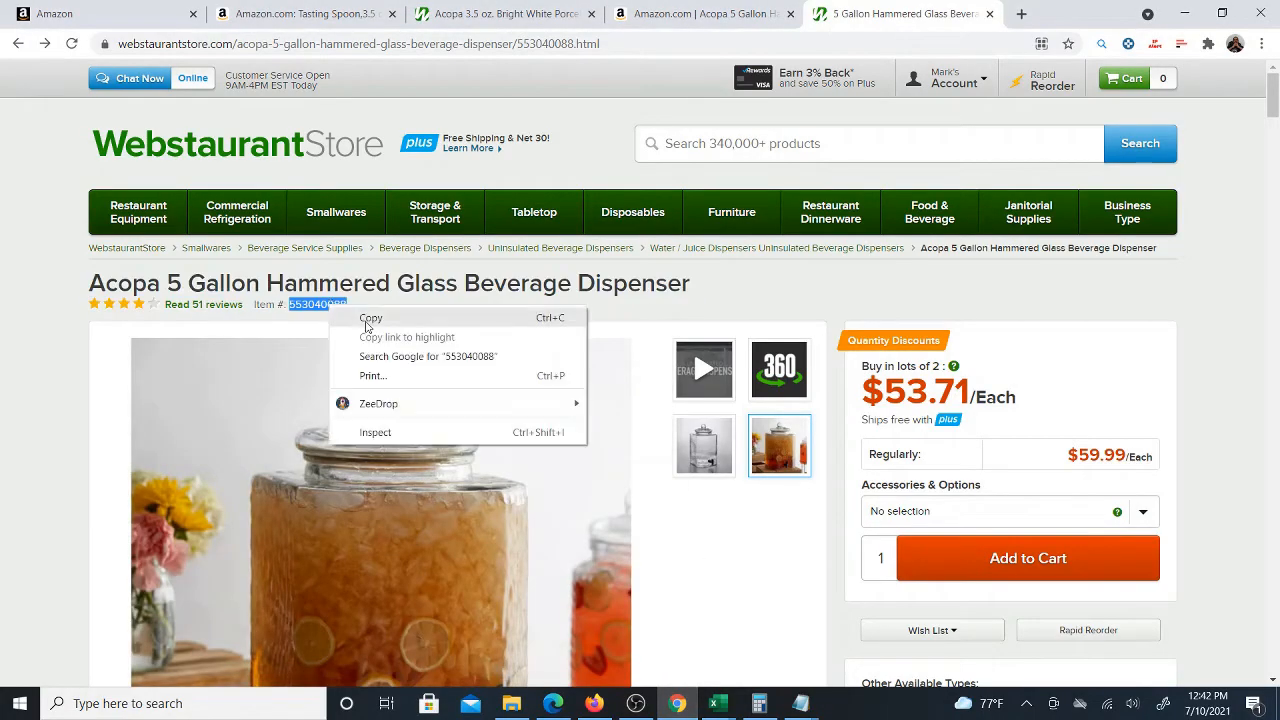
click(366, 318)
mouse_move(715, 703)
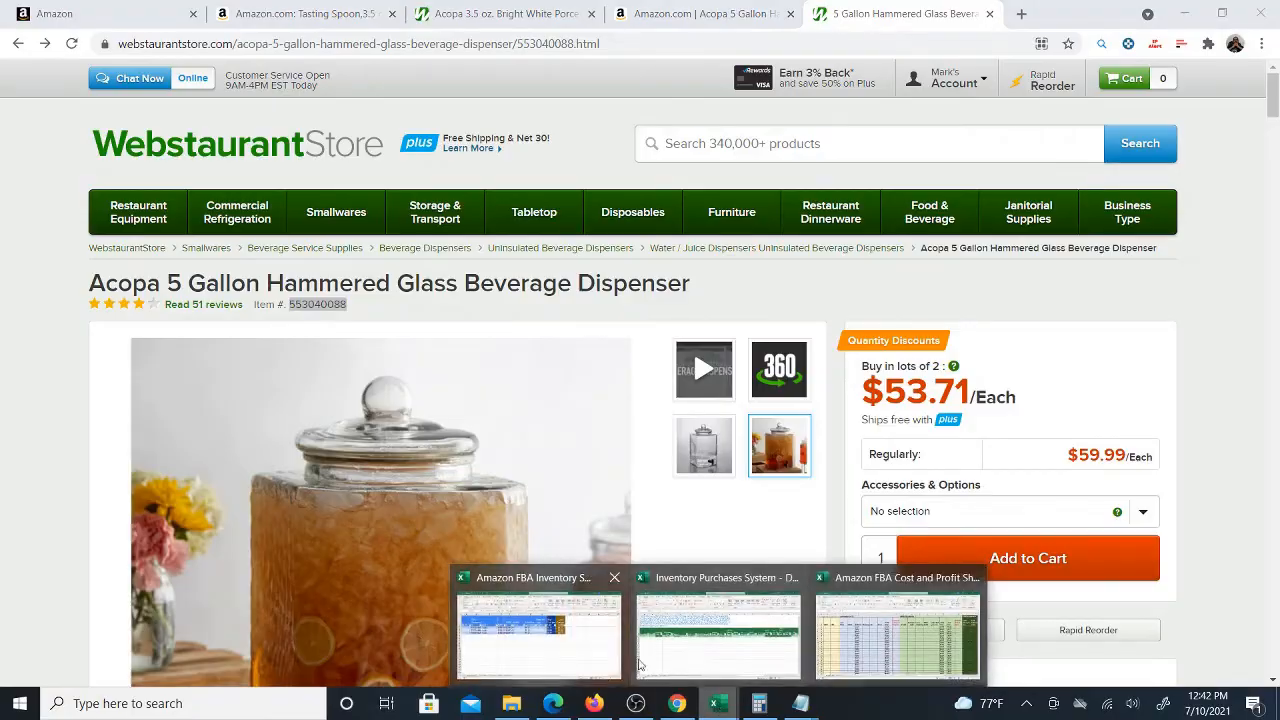
click(720, 632)
right_click(617, 349)
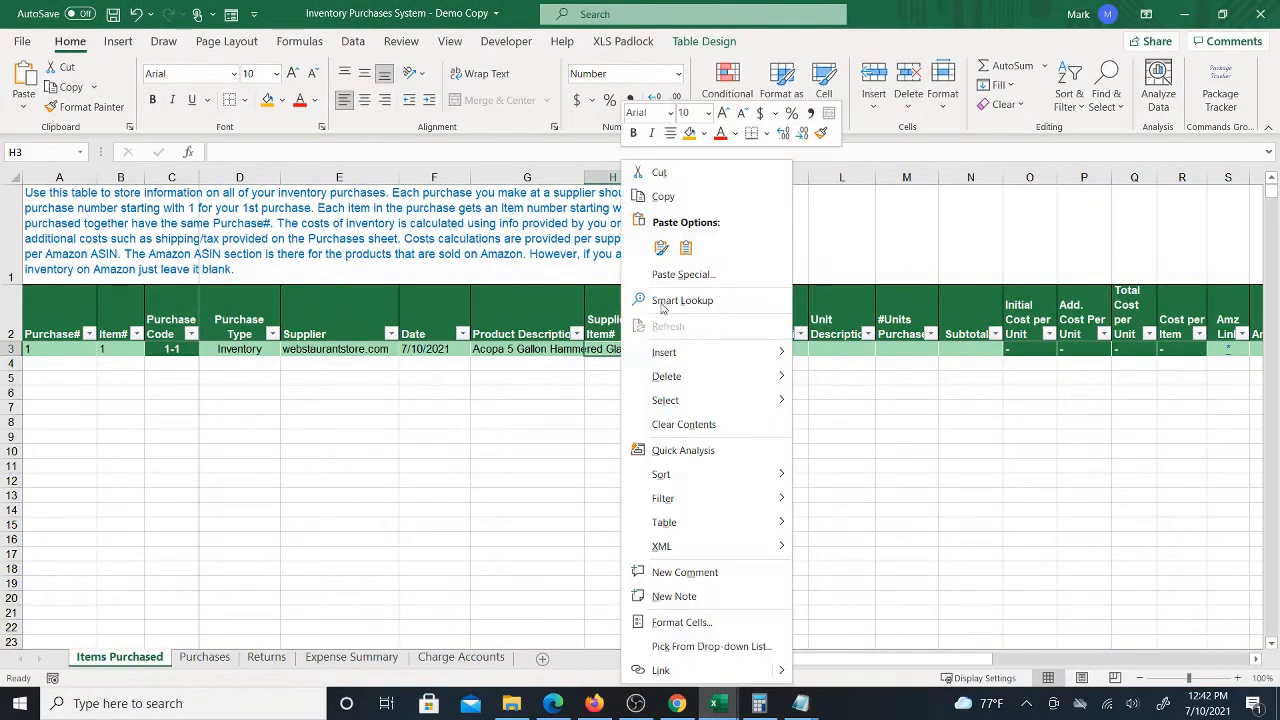
click(686, 246)
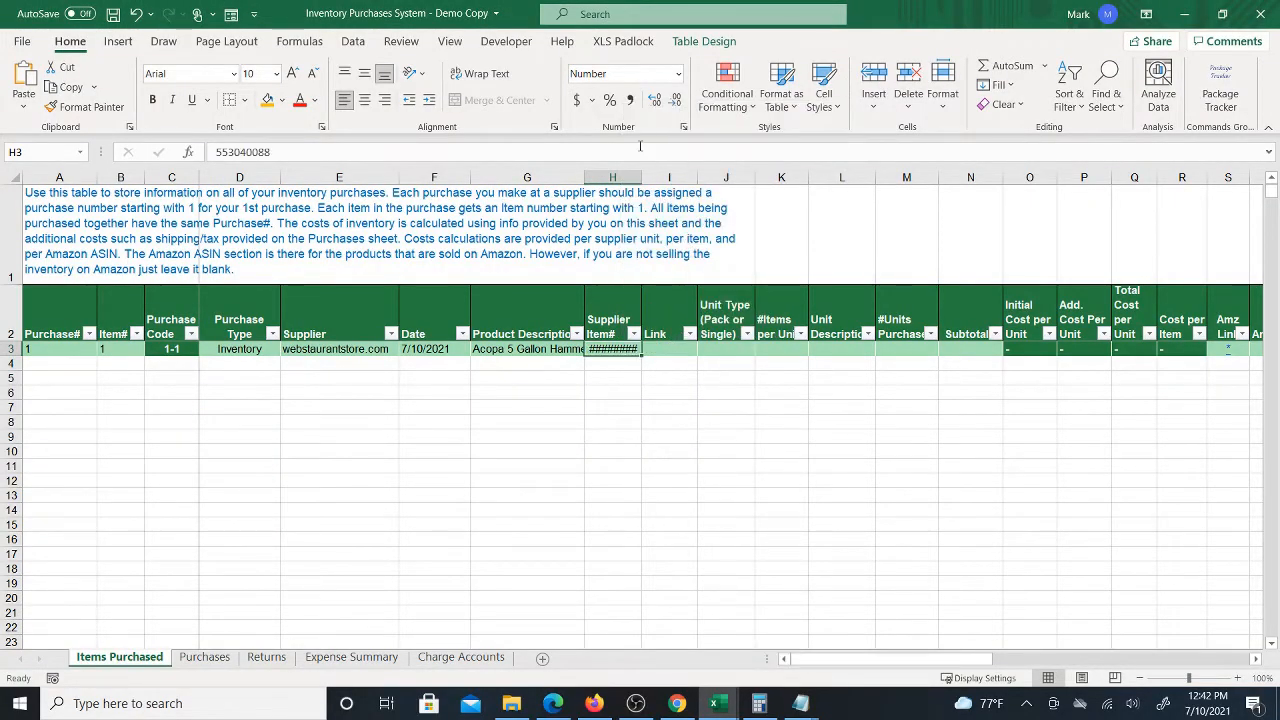
drag(641, 177, 658, 177)
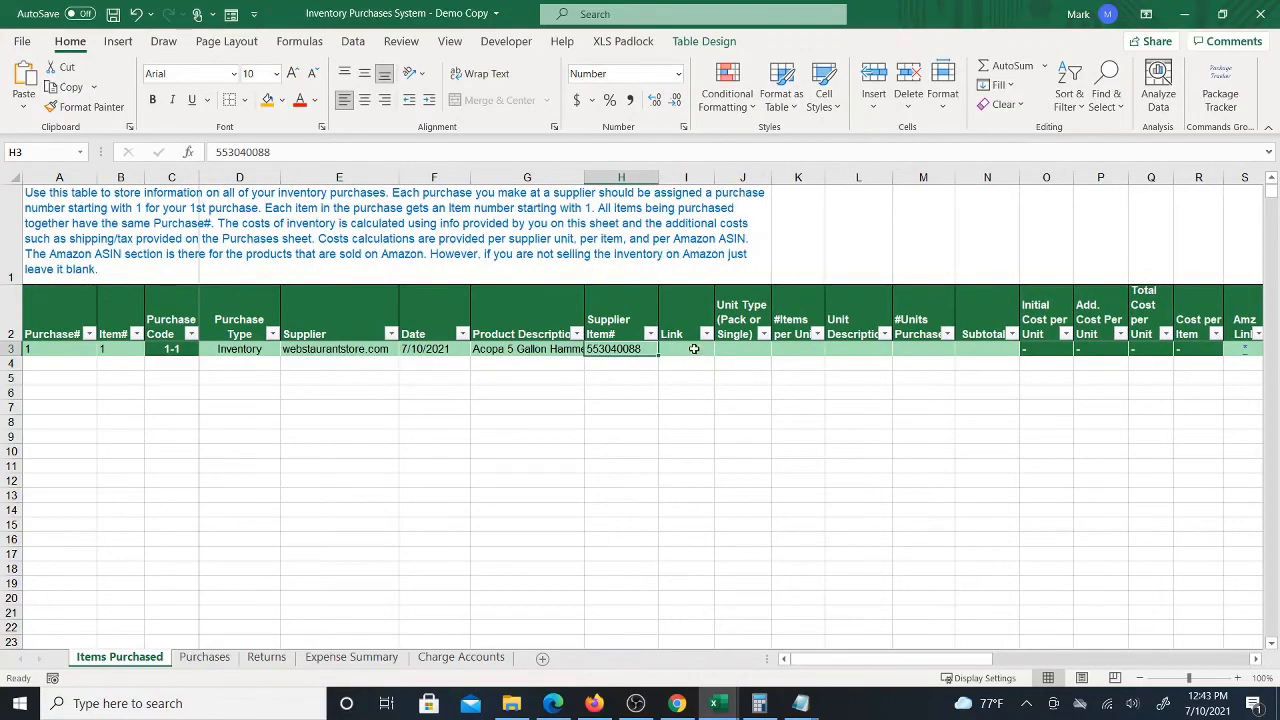
Copy the product page's URL and paste it into the row's Link cell
click(677, 703)
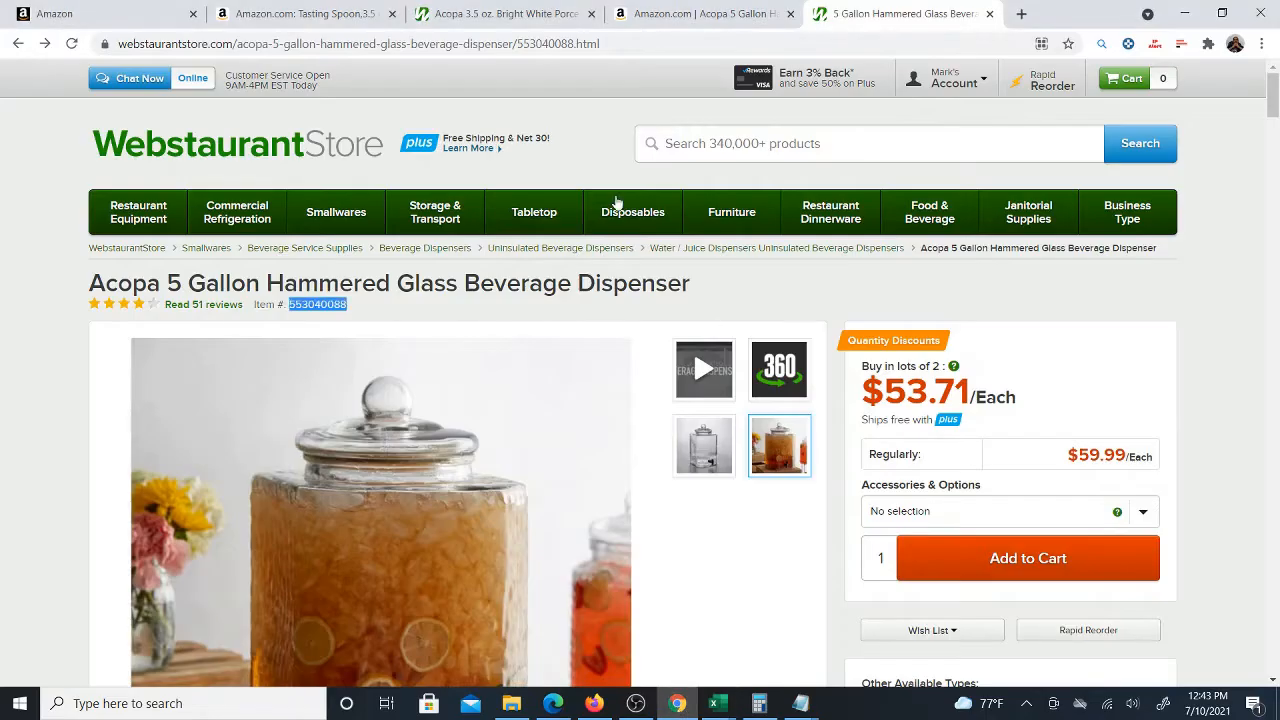
click(314, 46)
right_click(314, 48)
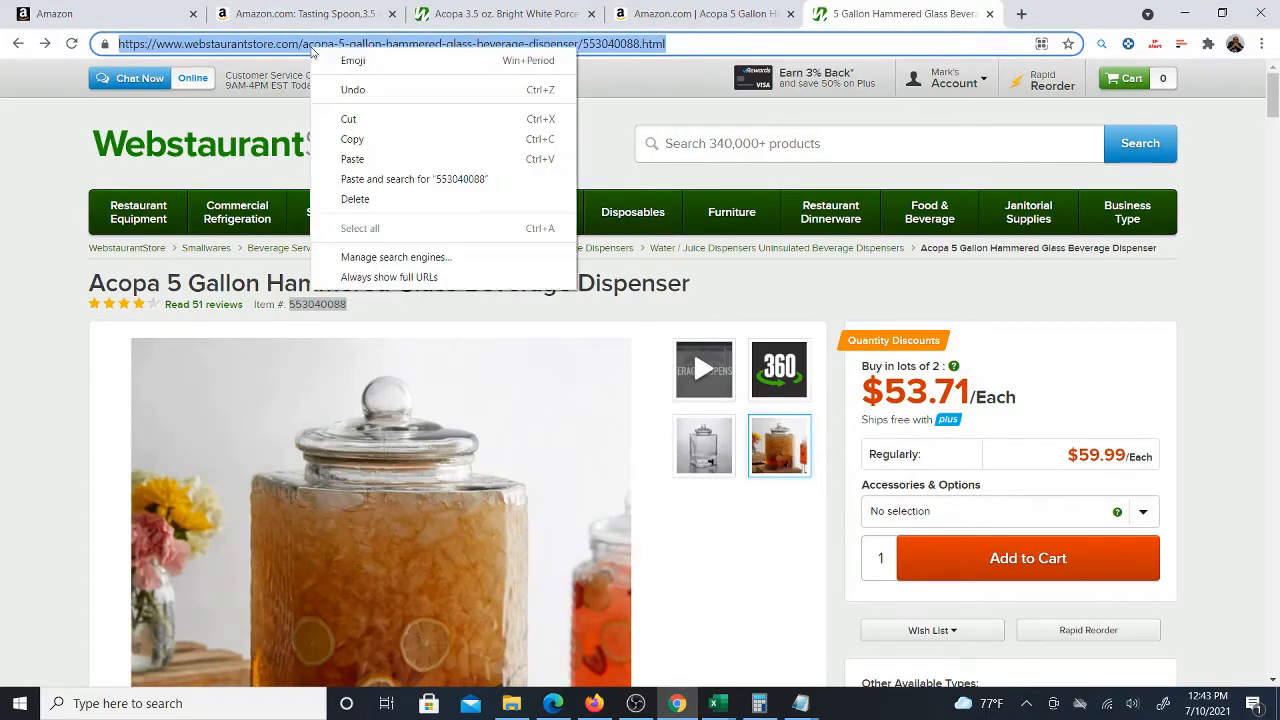
click(389, 145)
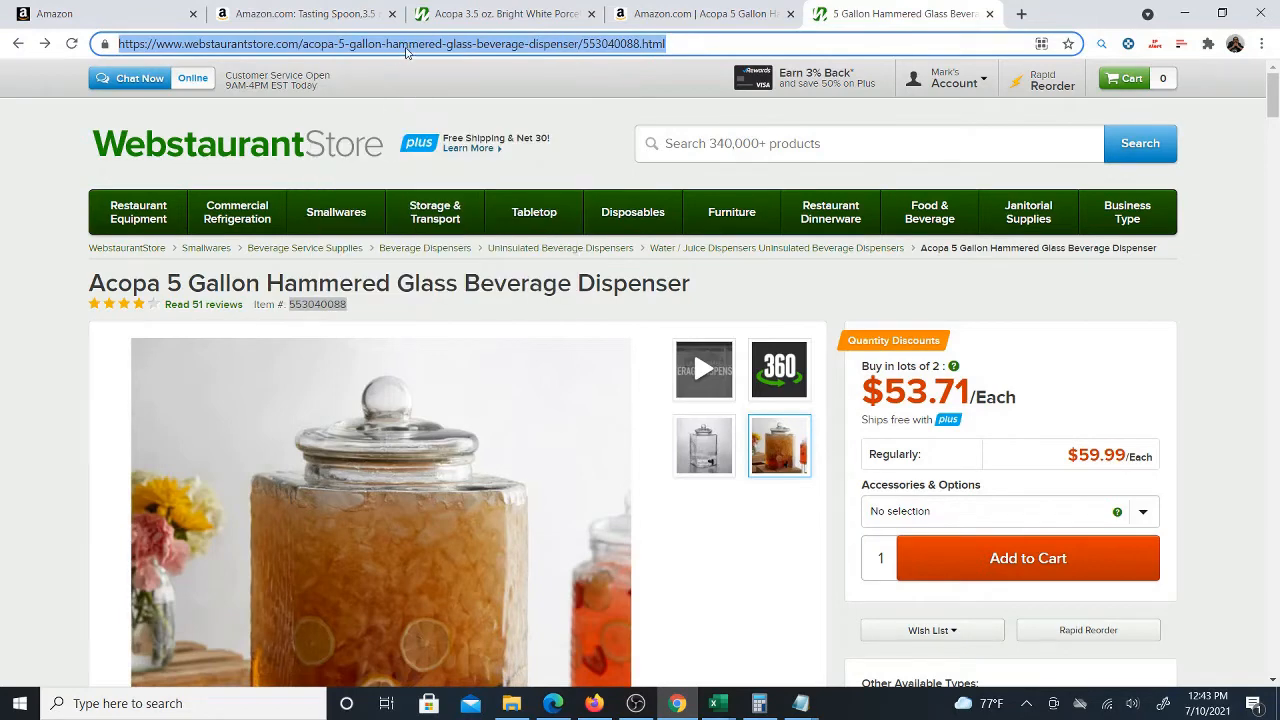
click(716, 703)
click(718, 625)
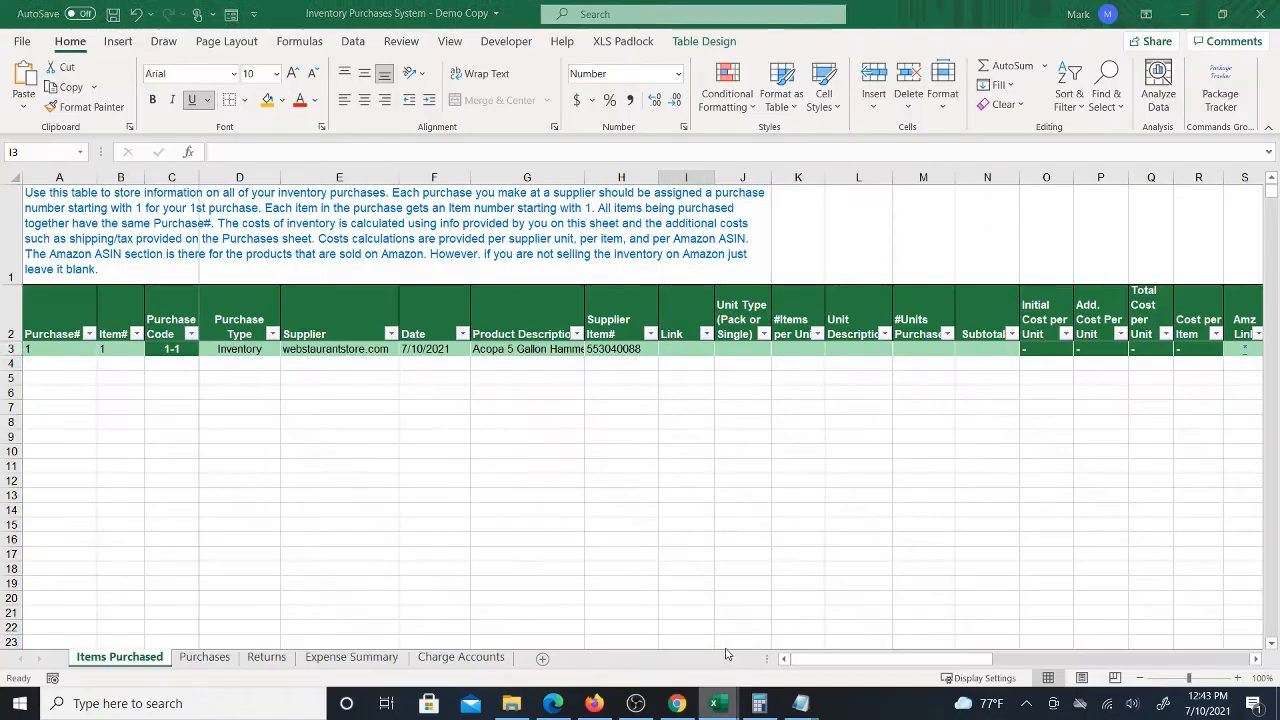
right_click(697, 351)
click(735, 248)
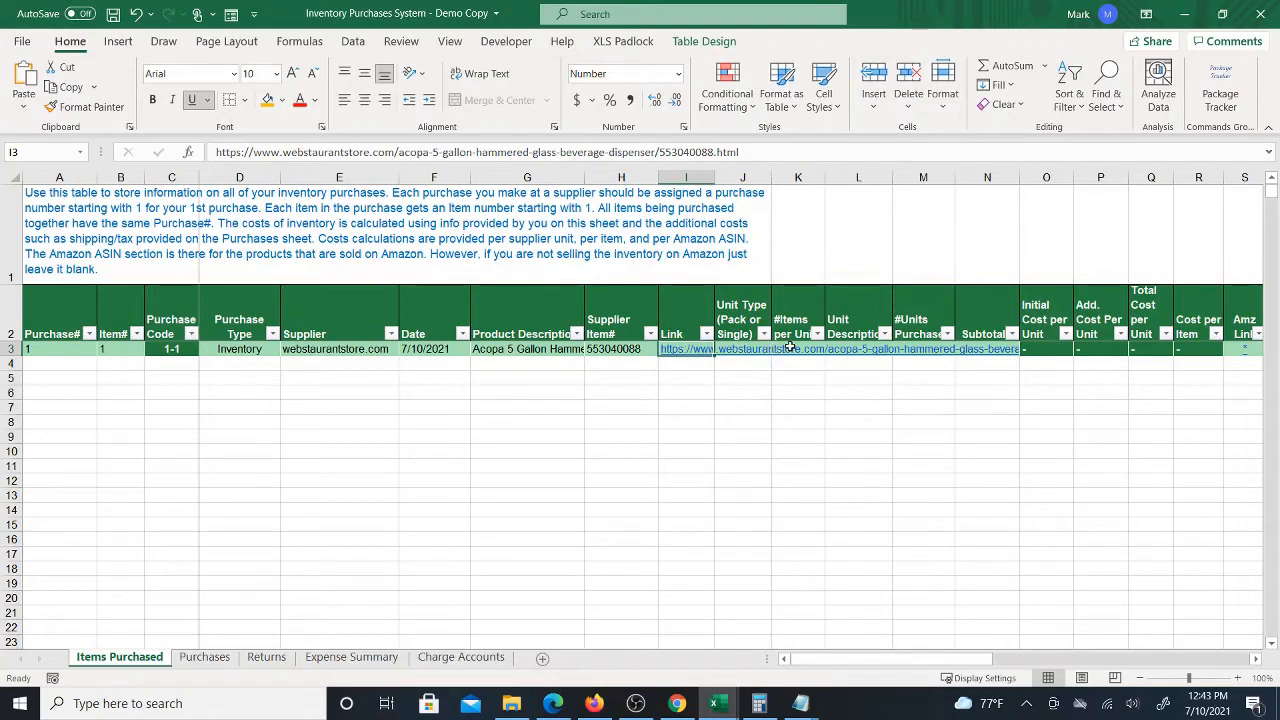
key(Right)
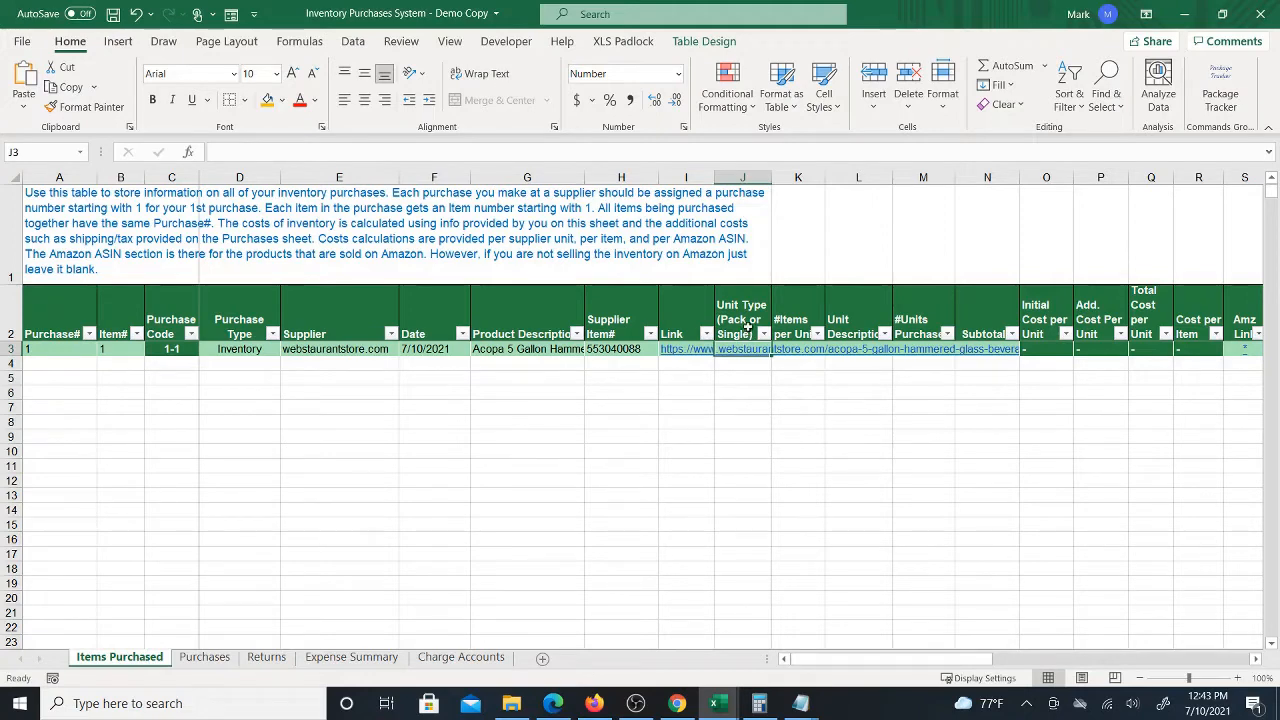
Enter single as the row's unit type
click(677, 703)
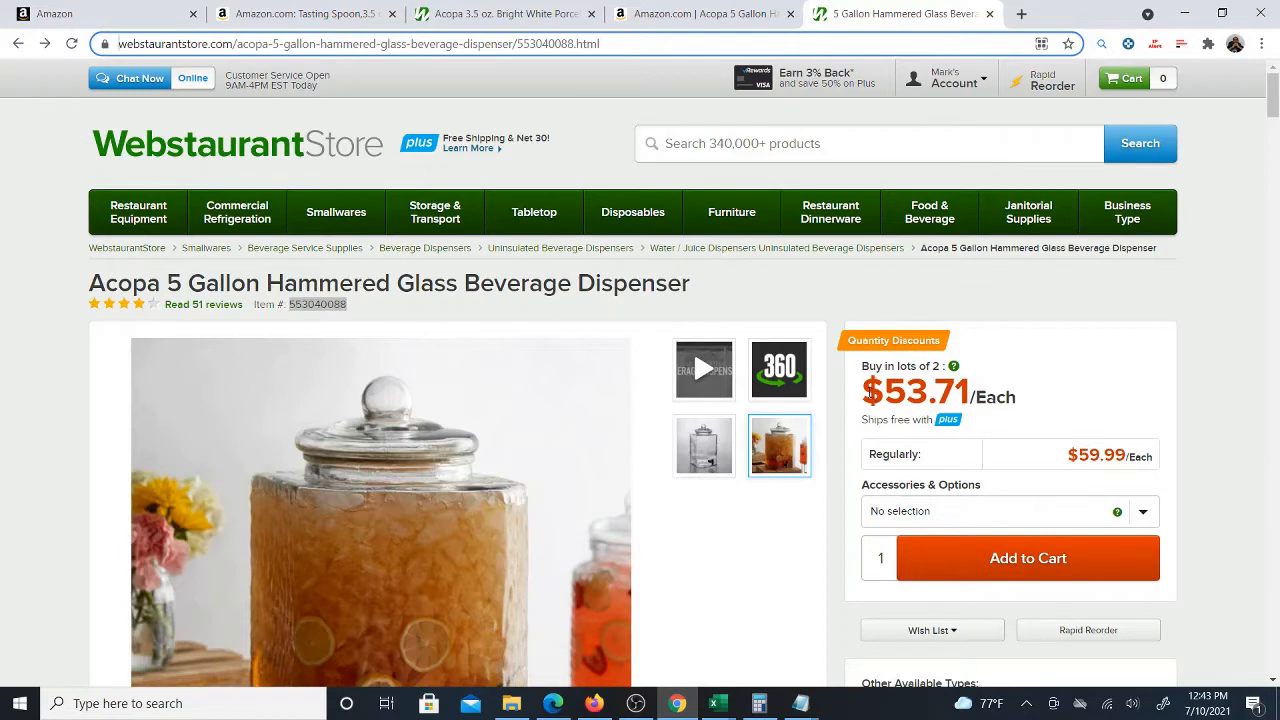
drag(866, 390, 970, 390)
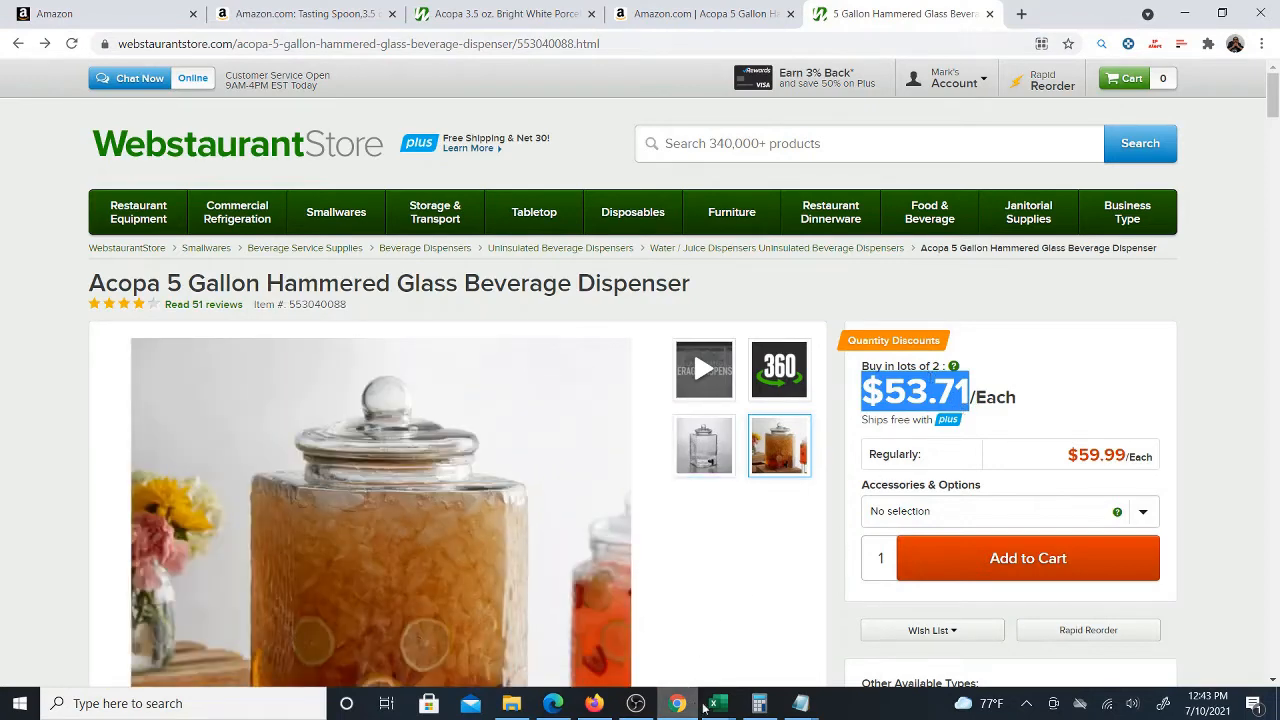
mouse_move(716, 703)
click(672, 650)
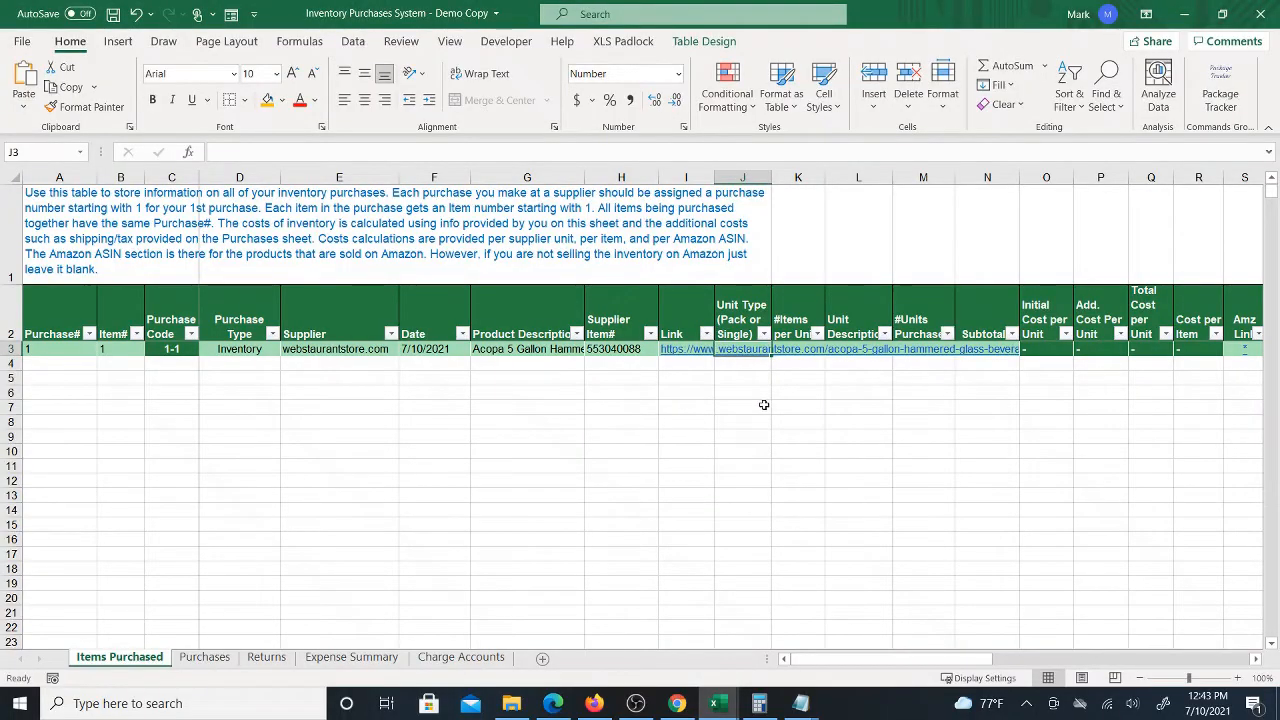
text(single)
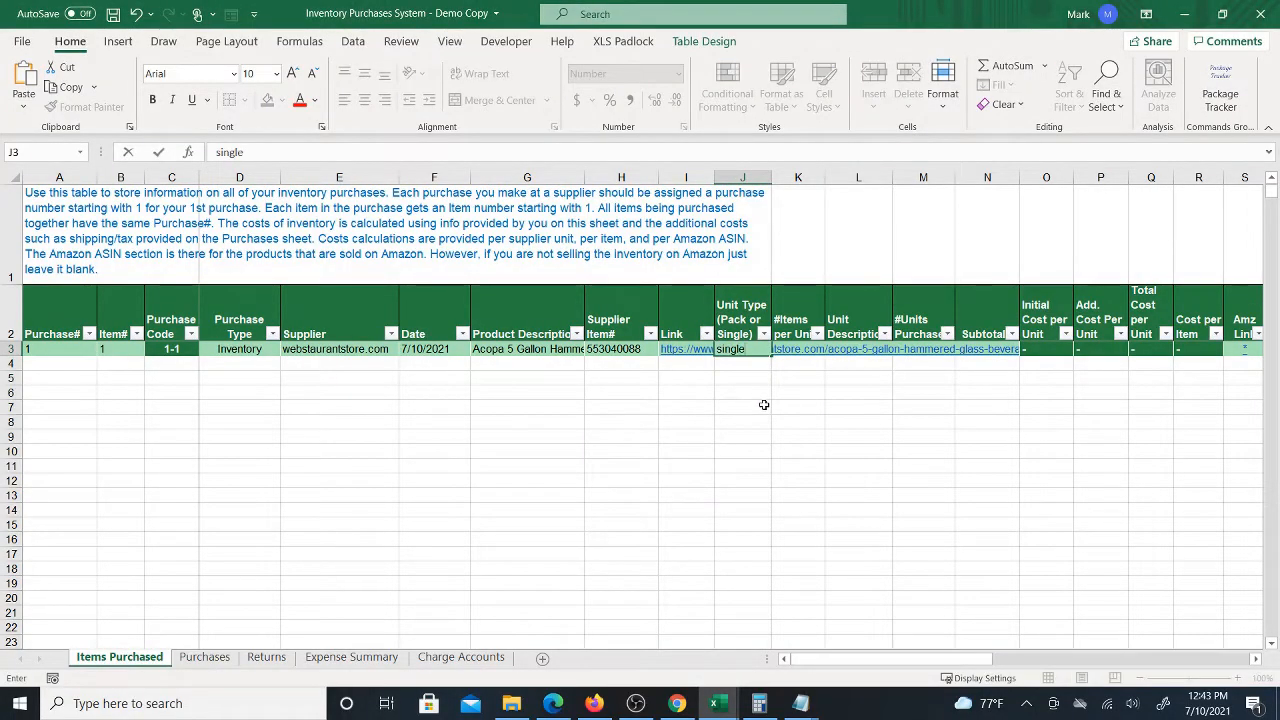
key(Tab)
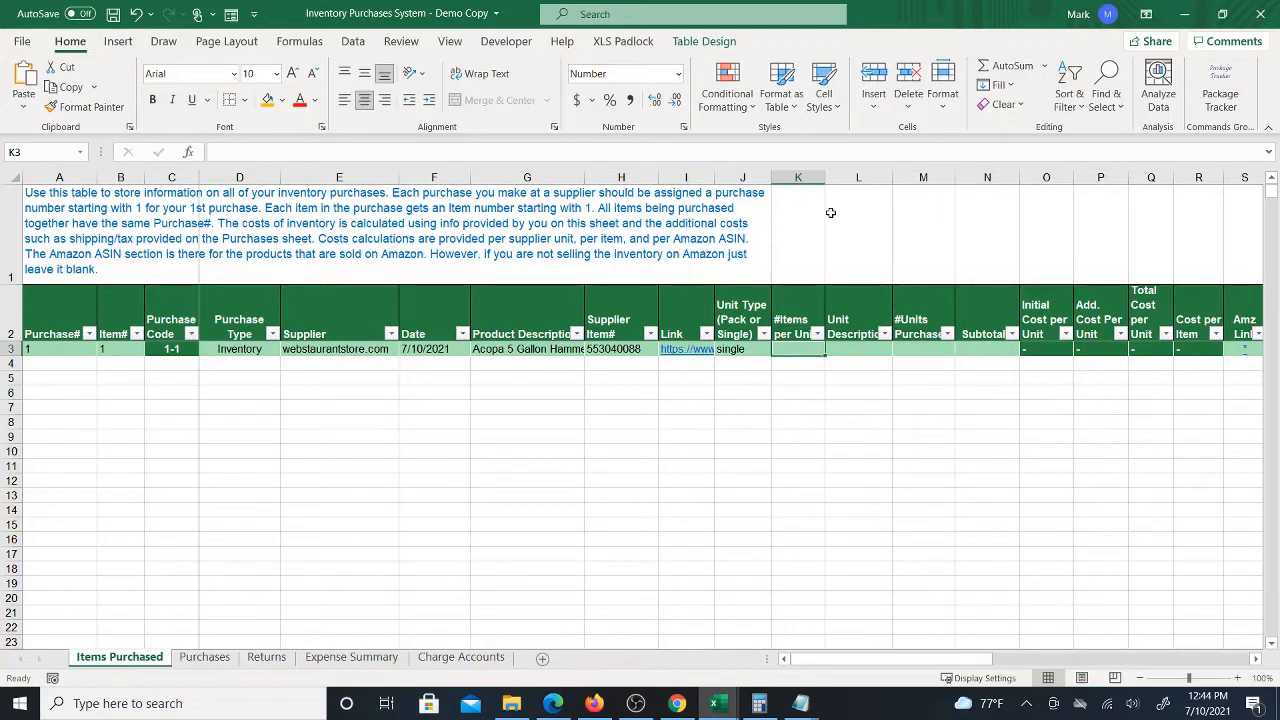
Enter 1 as the items per unit and beverage dispenser as the unit description
text(1)
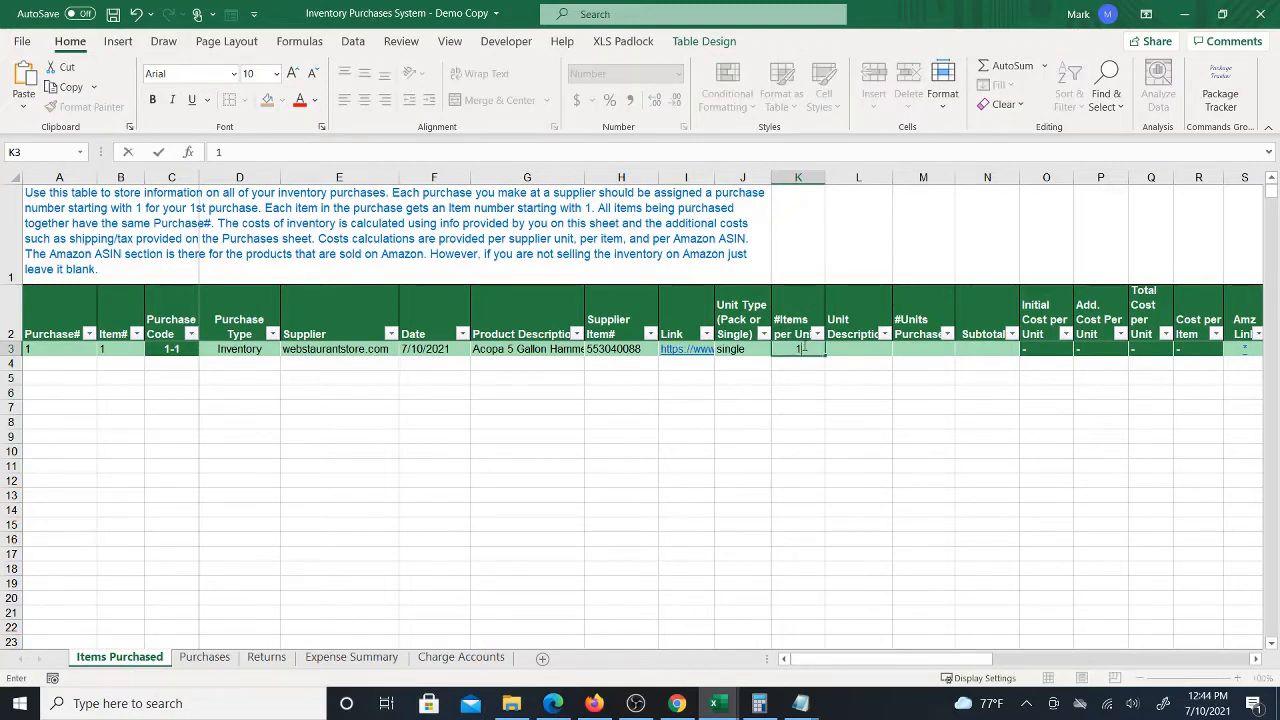
click(806, 352)
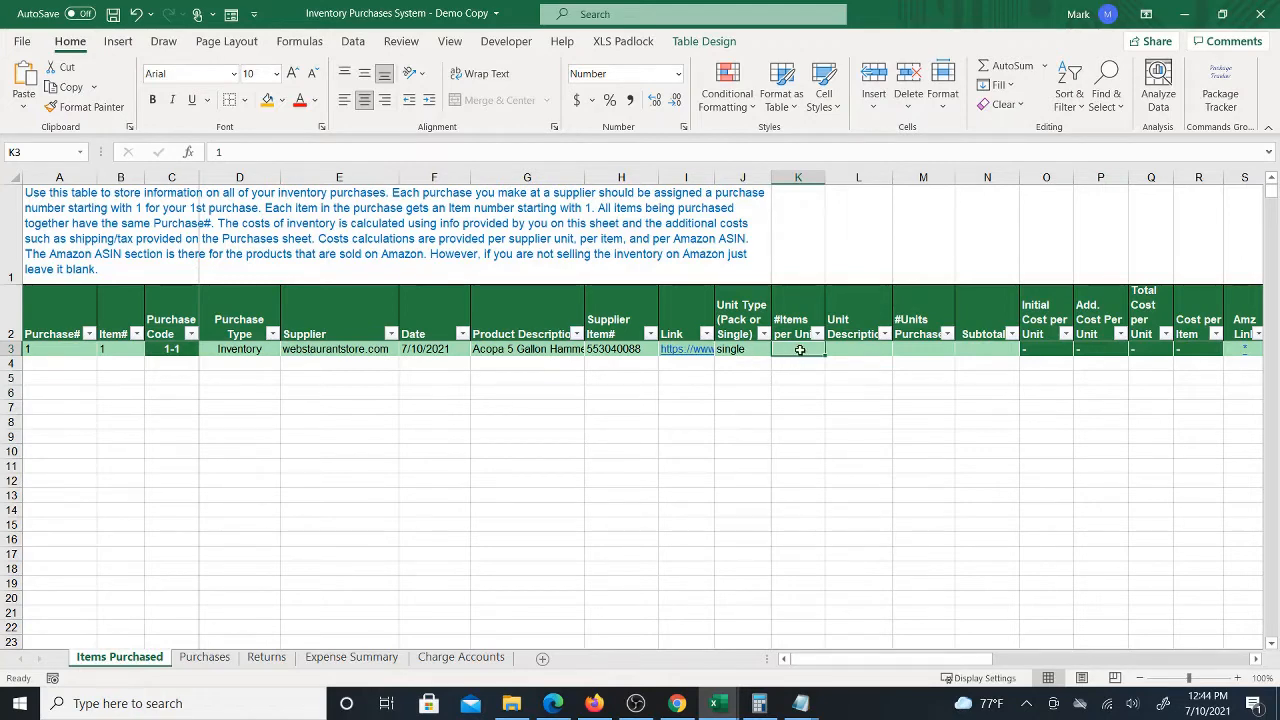
click(866, 349)
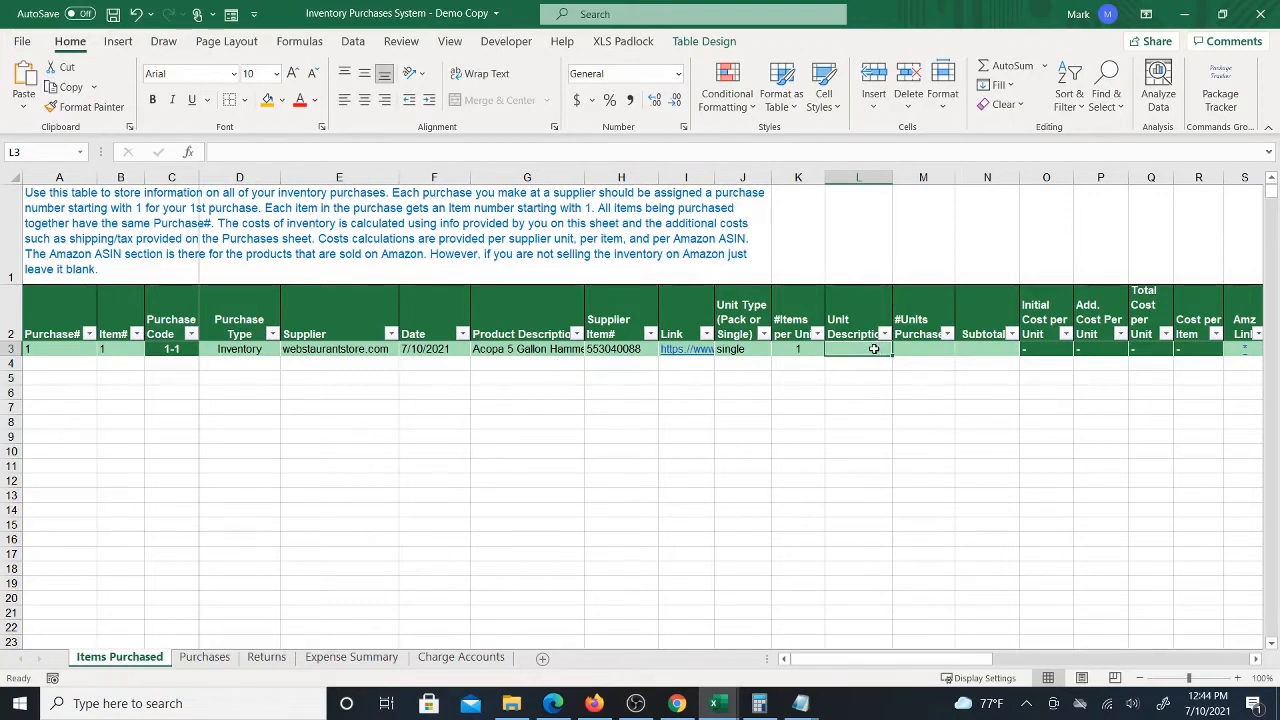
text(bev)
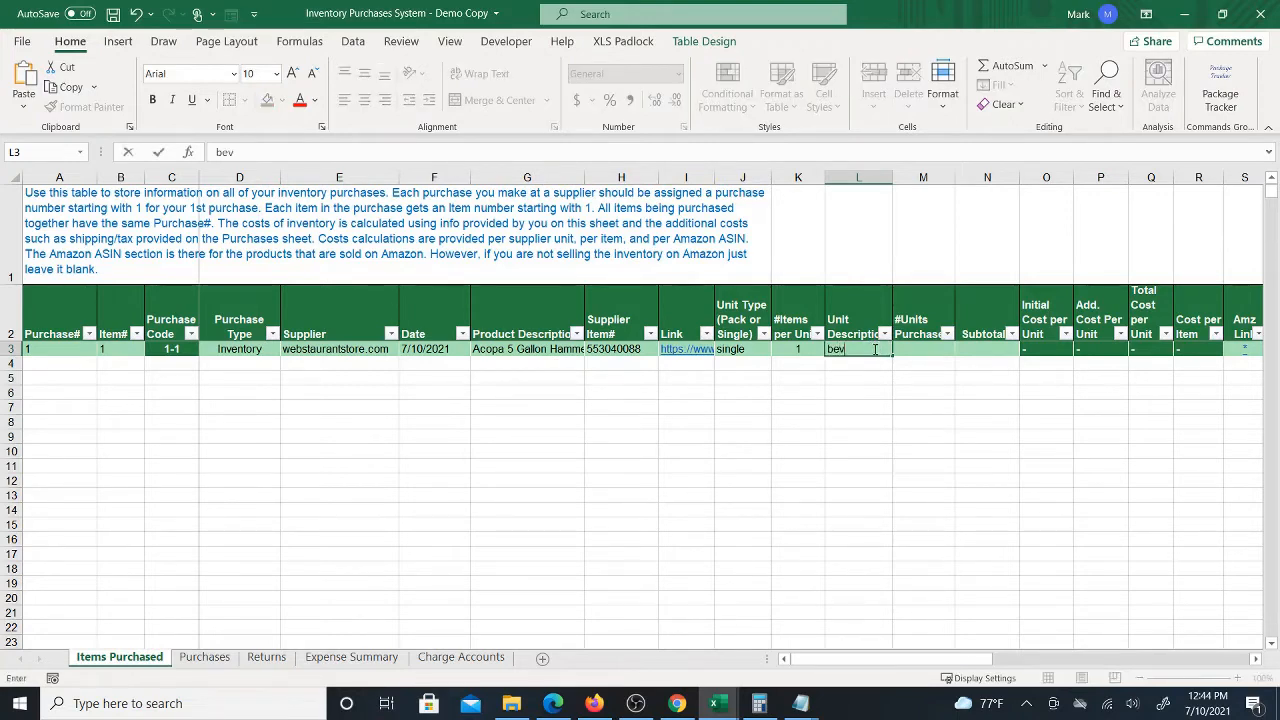
text(erage dispenser)
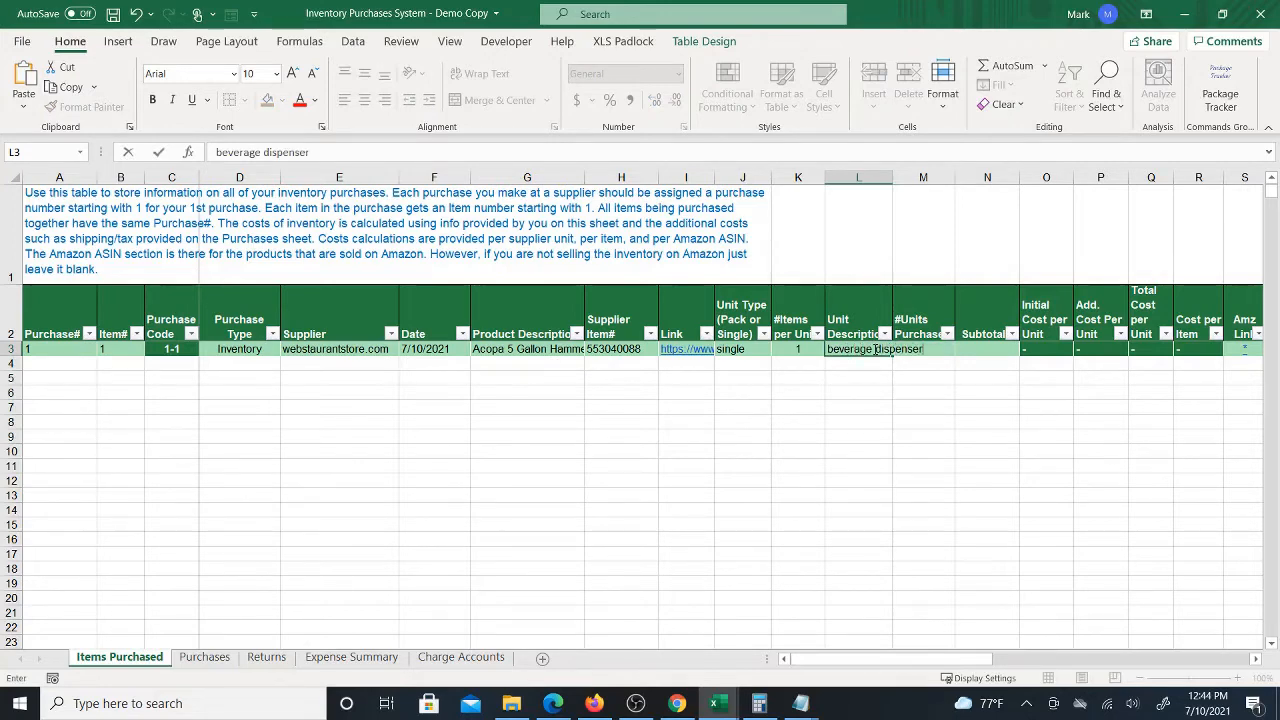
key(Tab)
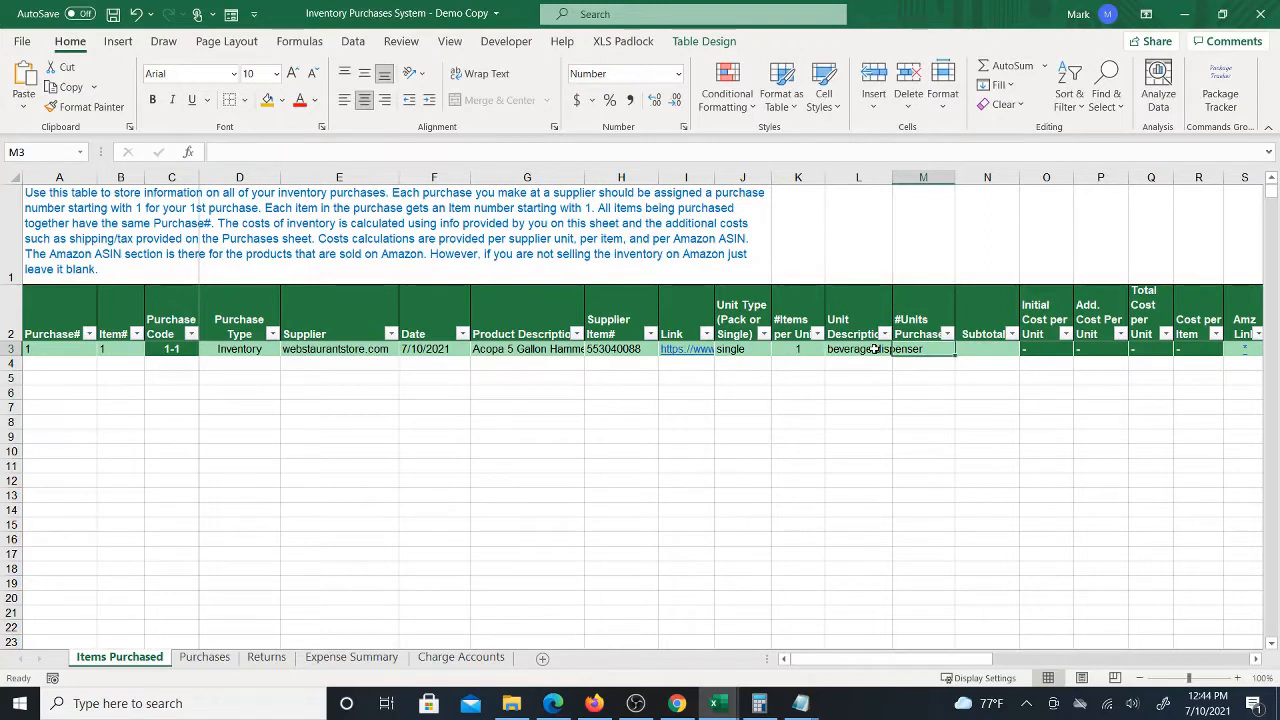
Save the workbook
click(865, 349)
click(930, 346)
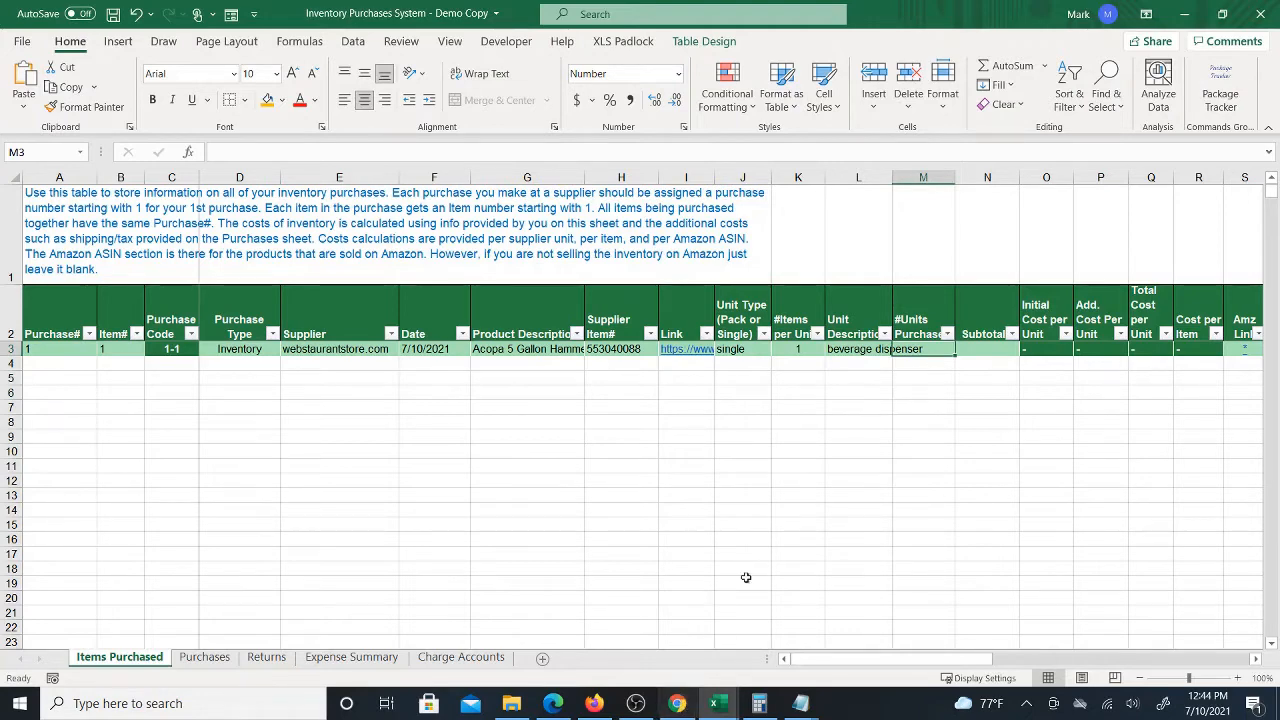
click(112, 15)
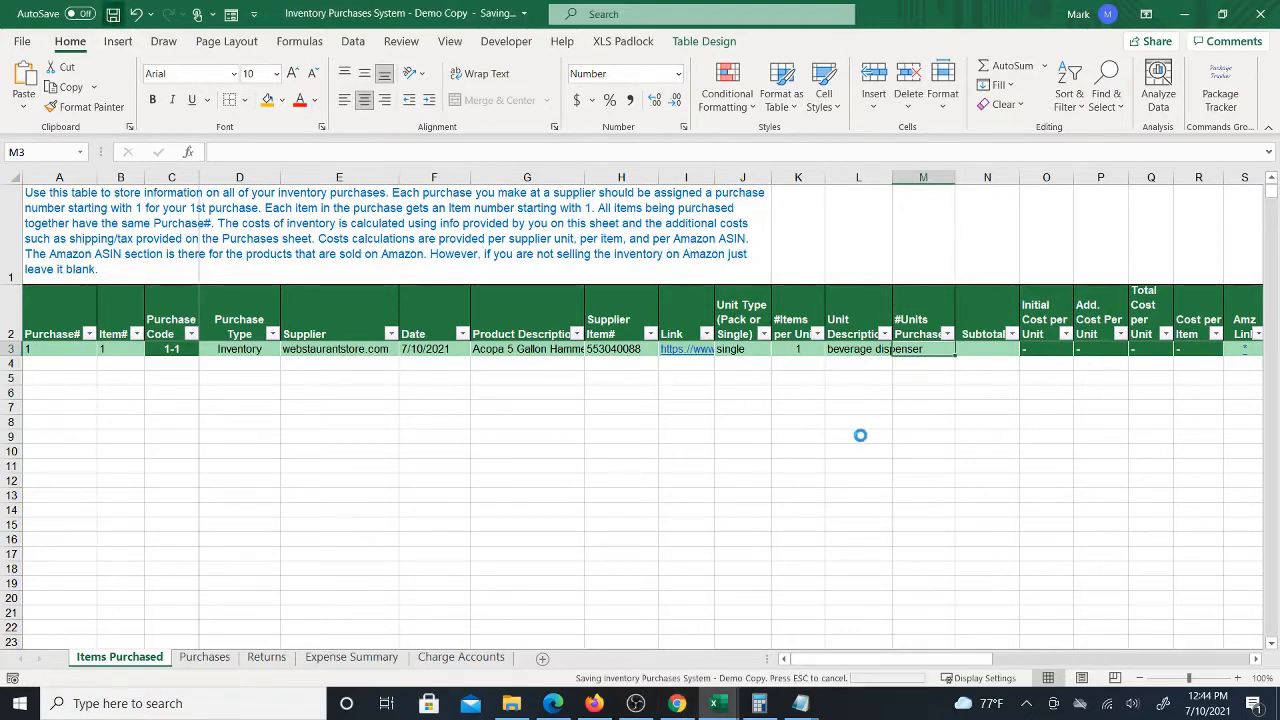
Add the Acopa dispenser to the shopping cart and open the cart
click(677, 703)
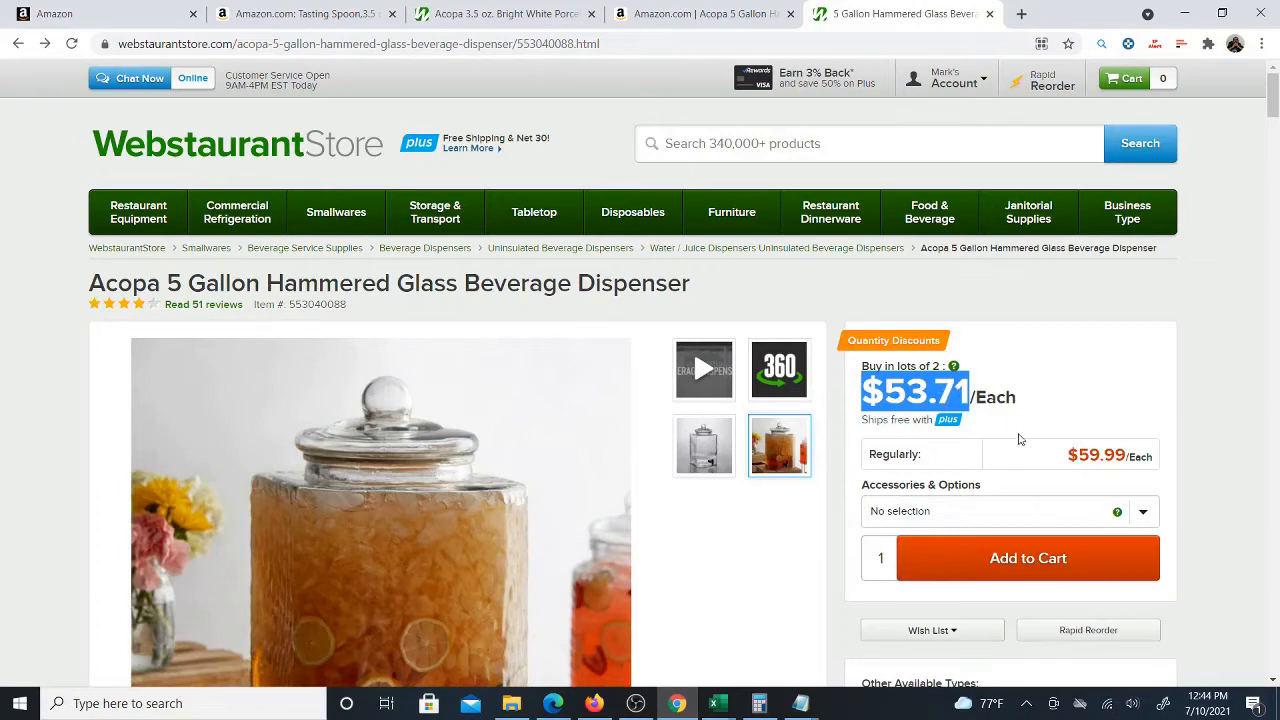
click(962, 558)
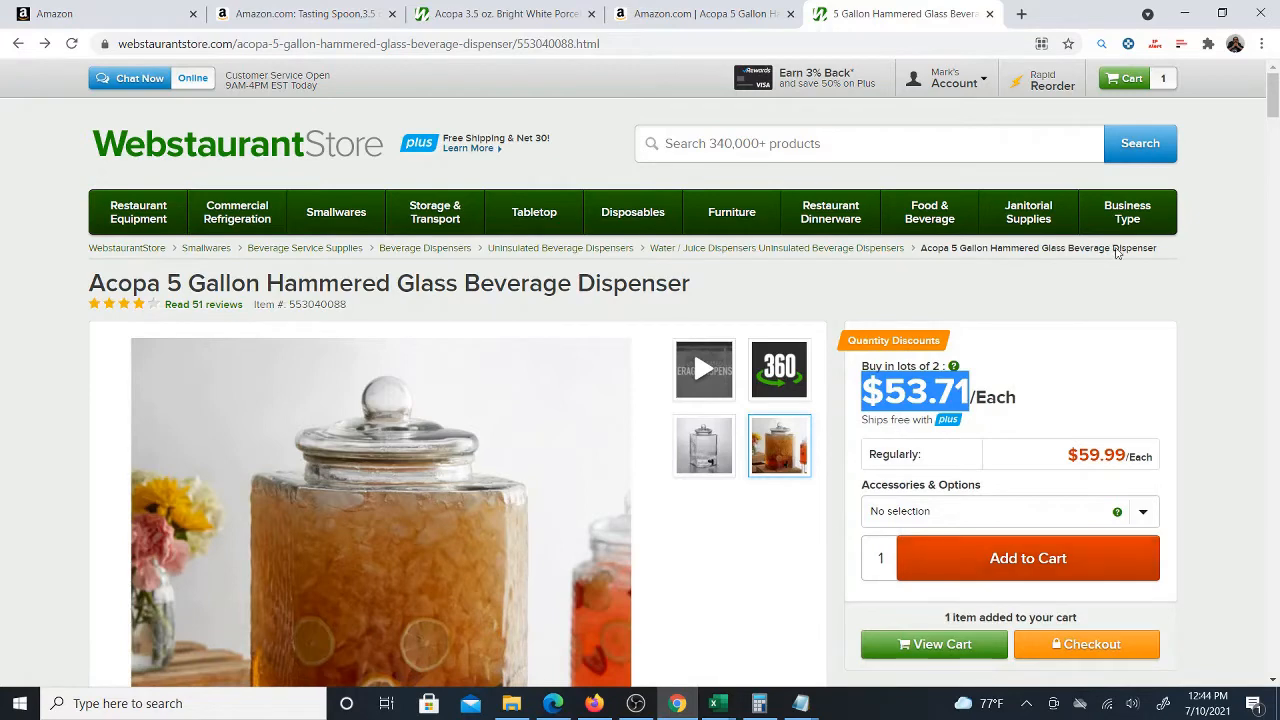
click(1135, 87)
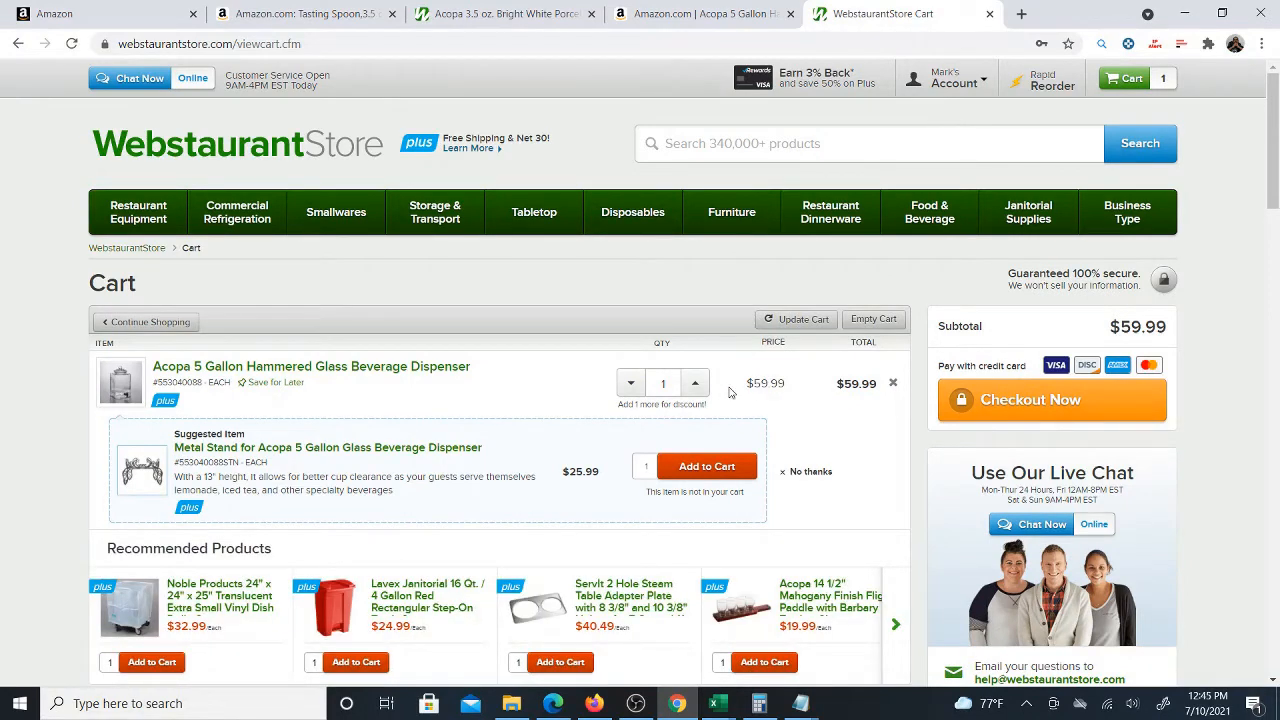
Enter 1 as the number of units purchased
mouse_move(714, 703)
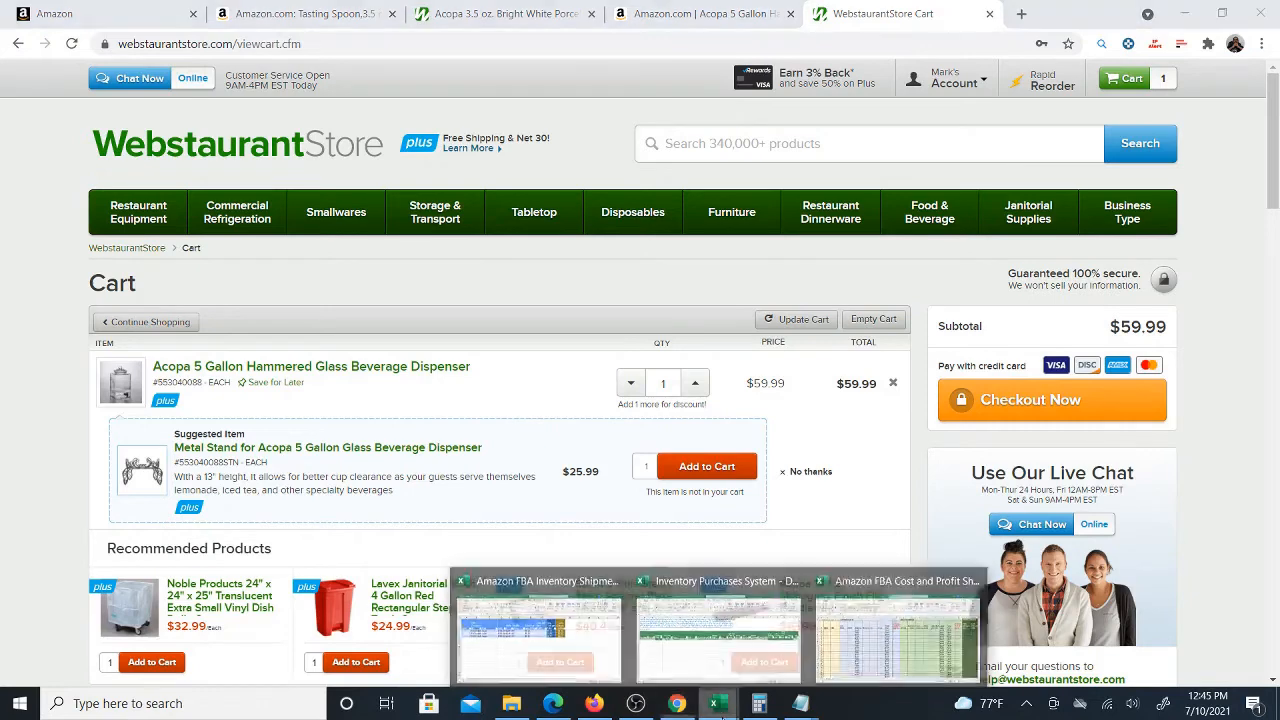
click(737, 655)
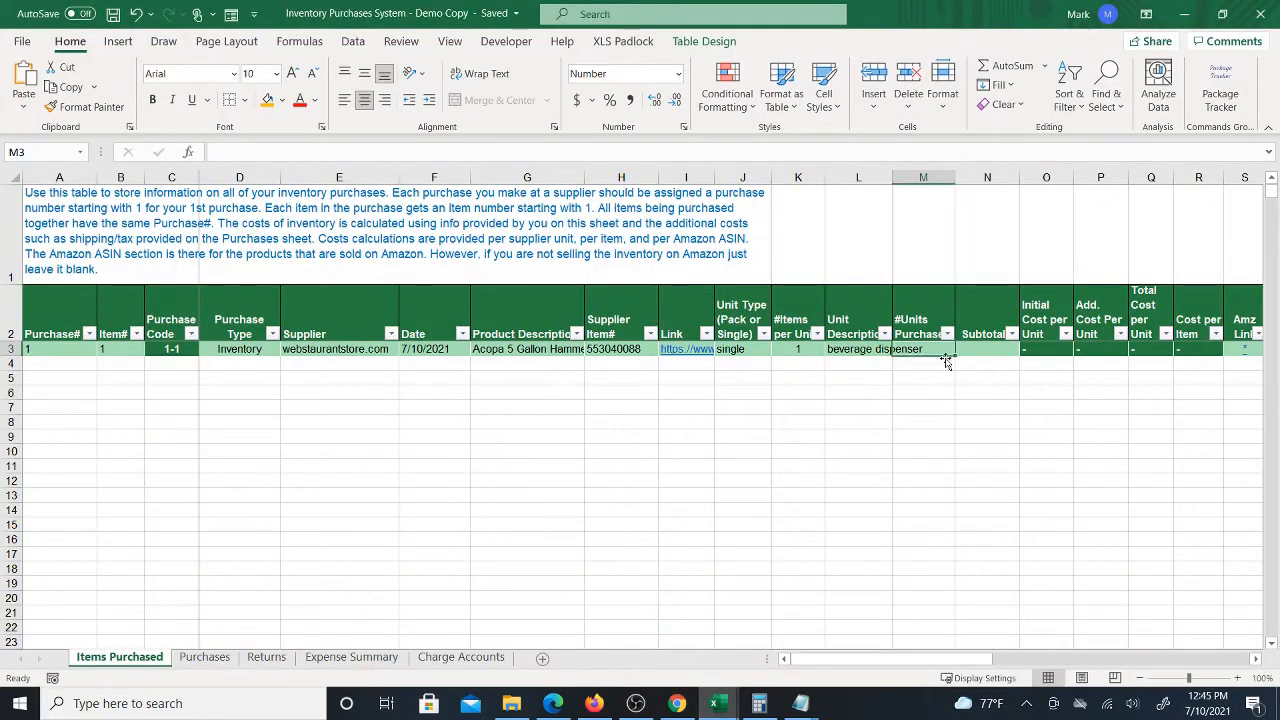
text(1)
key(Tab)
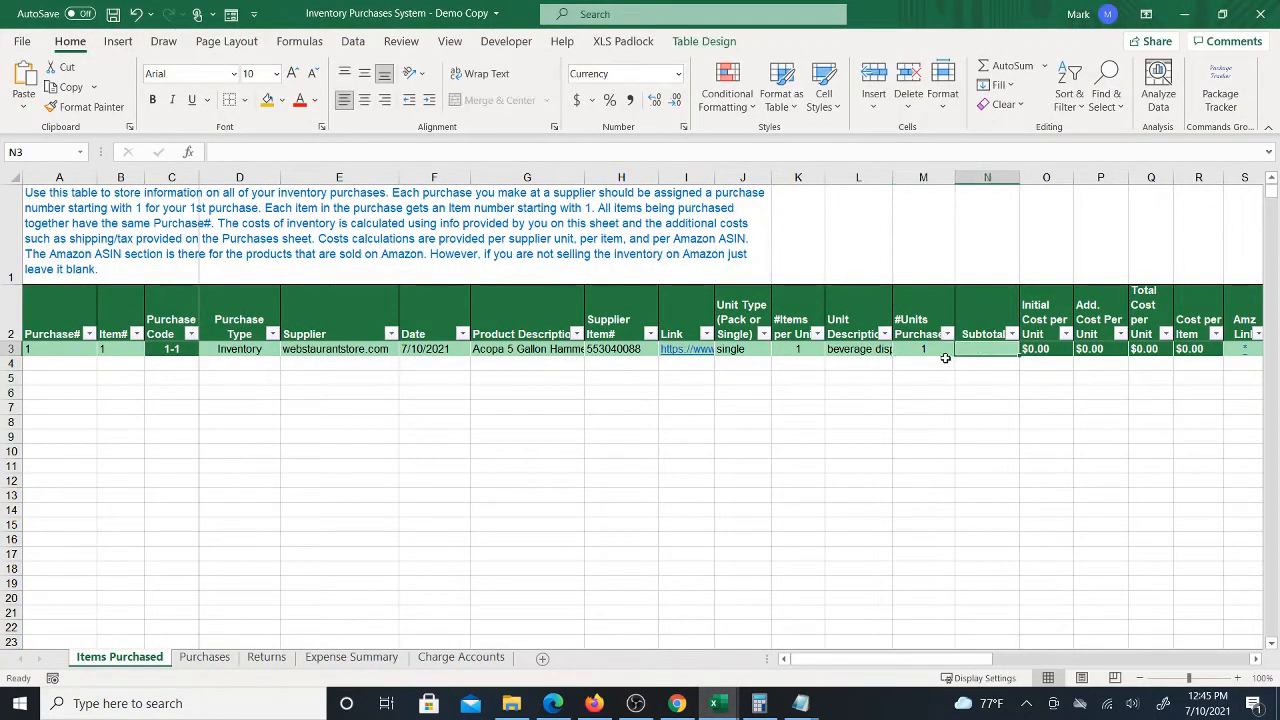
Enter 59.99 as the row's subtotal
text(59)
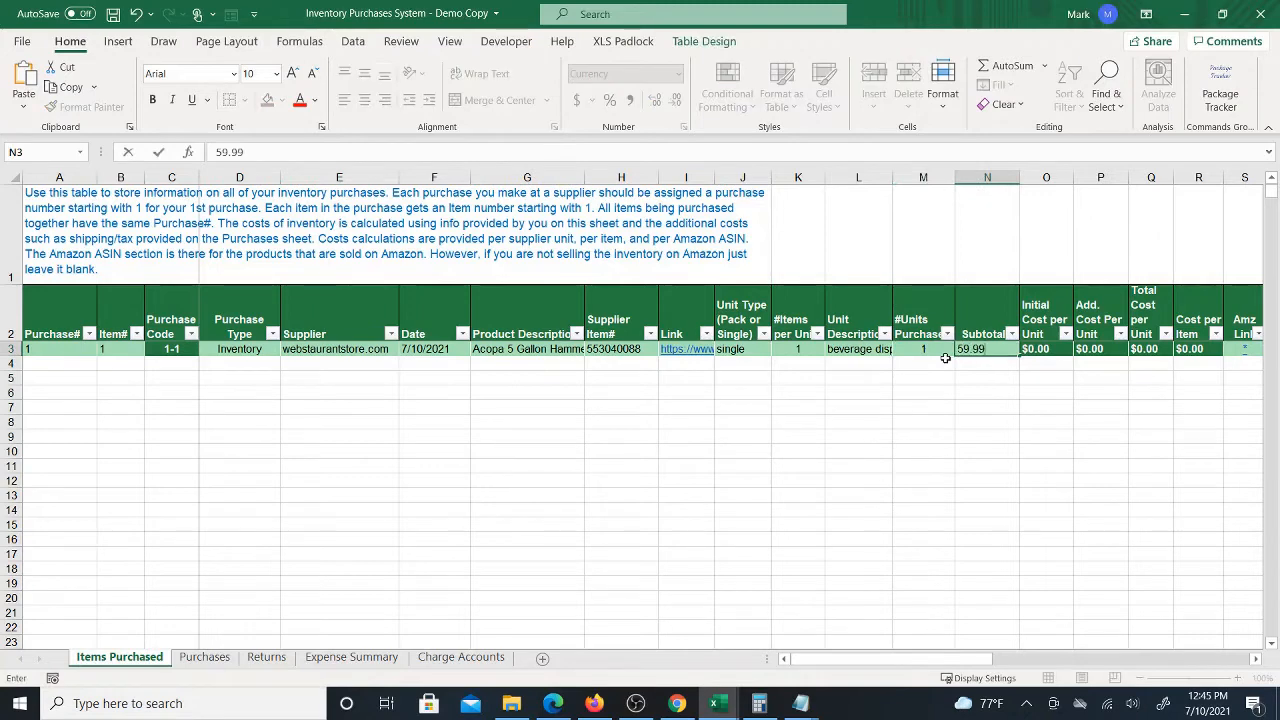
text(.99)
key(ctrl+Return)
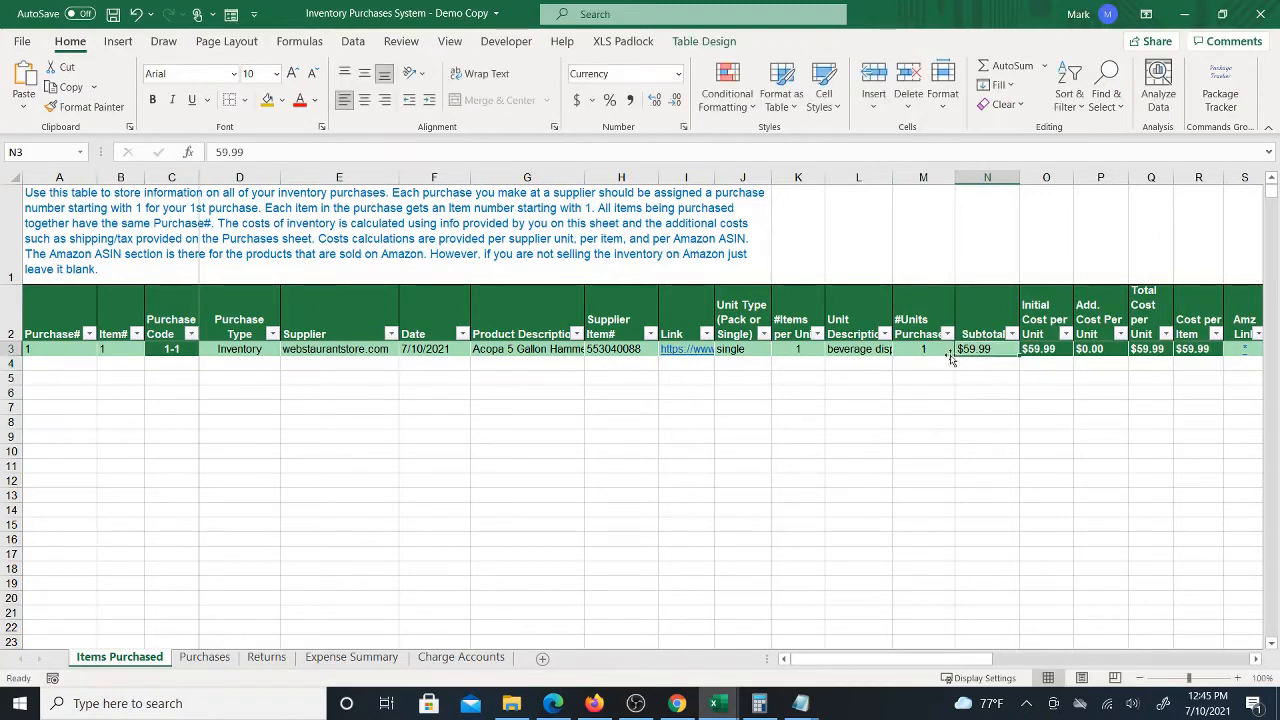
click(1236, 679)
click(1236, 679)
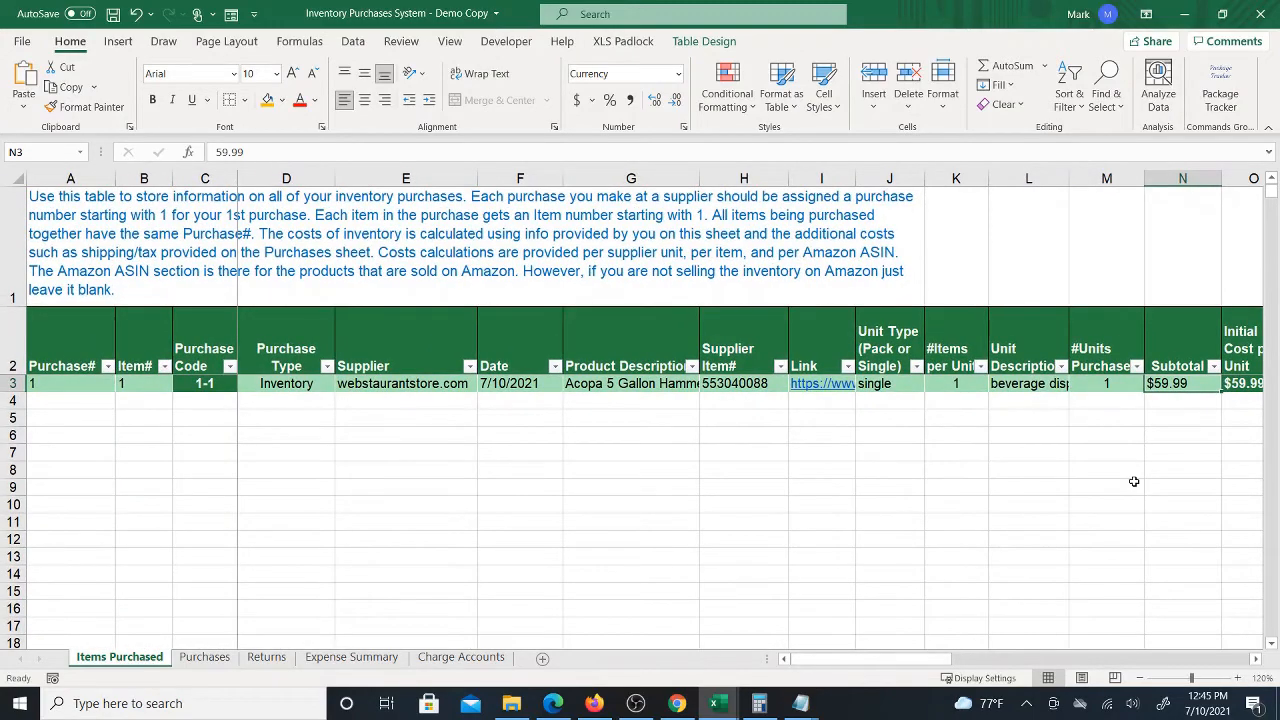
Examine the row's calculated cost columns across the table
key(Right)
key(Right)
key(Right)
key(Right)
key(Right)
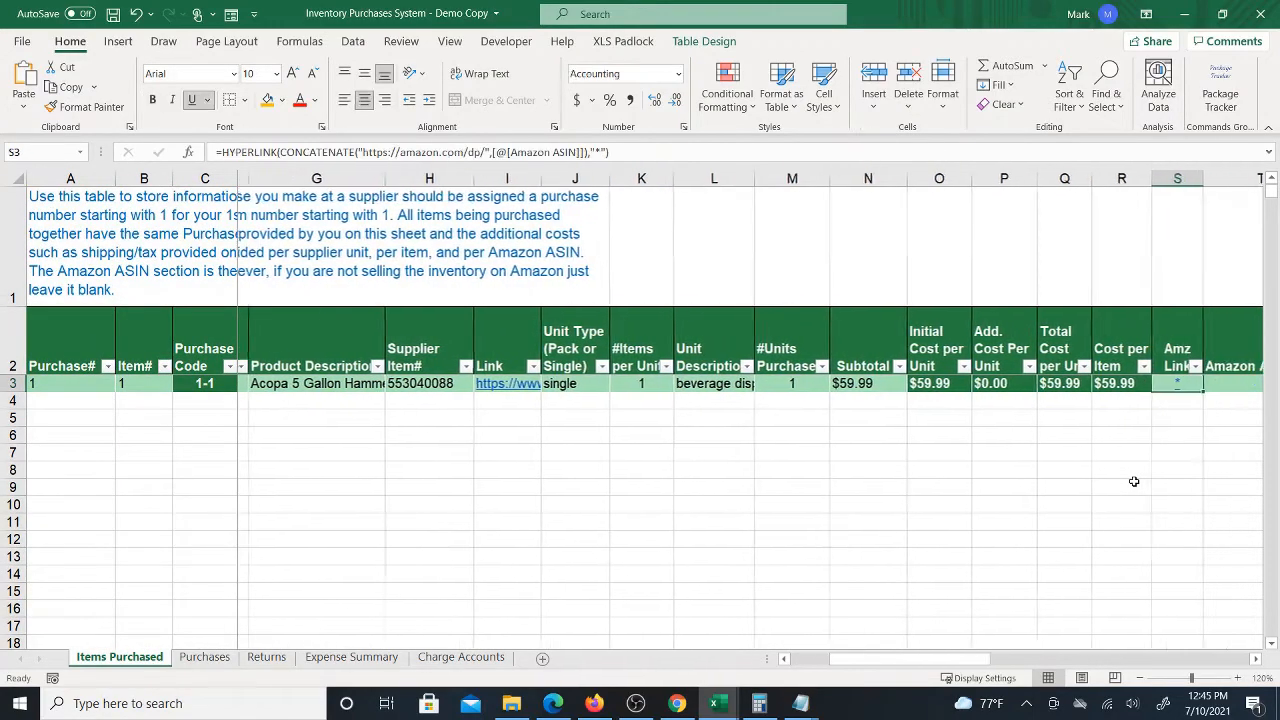
key(Right)
key(Left)
key(Left)
key(Left)
key(Left)
key(Left)
key(Left)
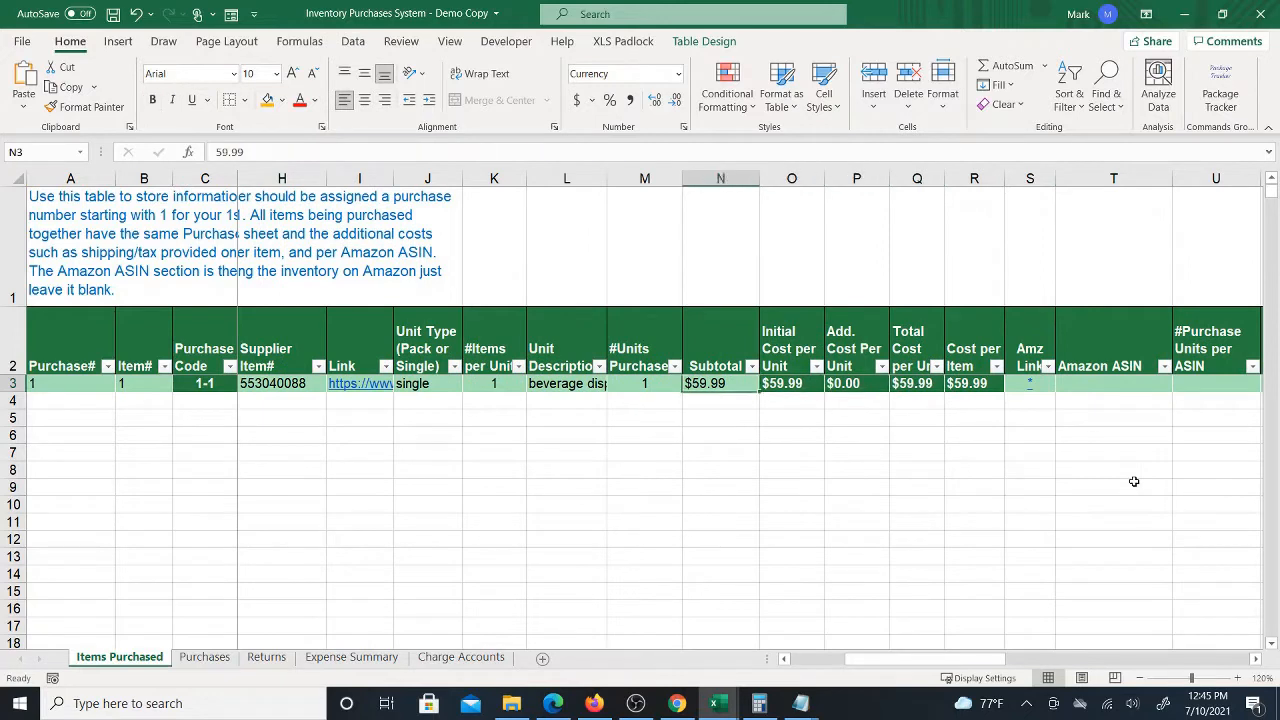
key(Left)
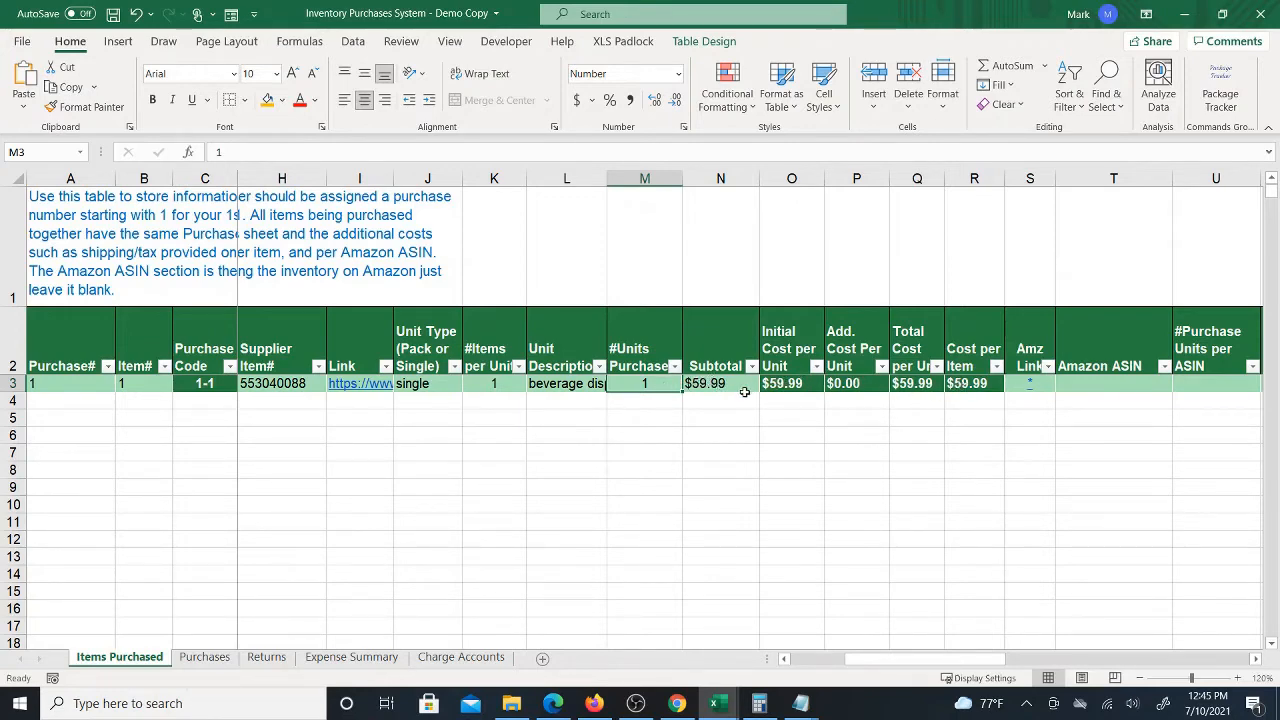
Reopen the product page from the cart and add a quantity of 2 to the cart
click(677, 703)
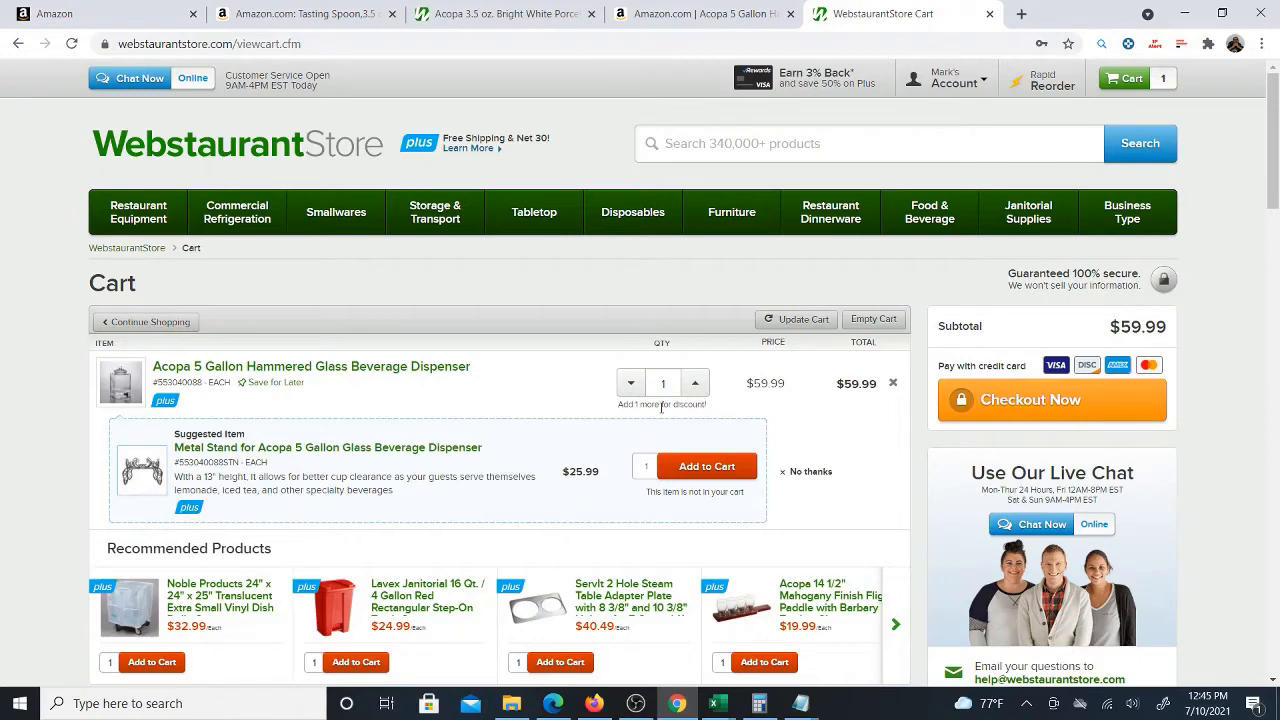
click(362, 370)
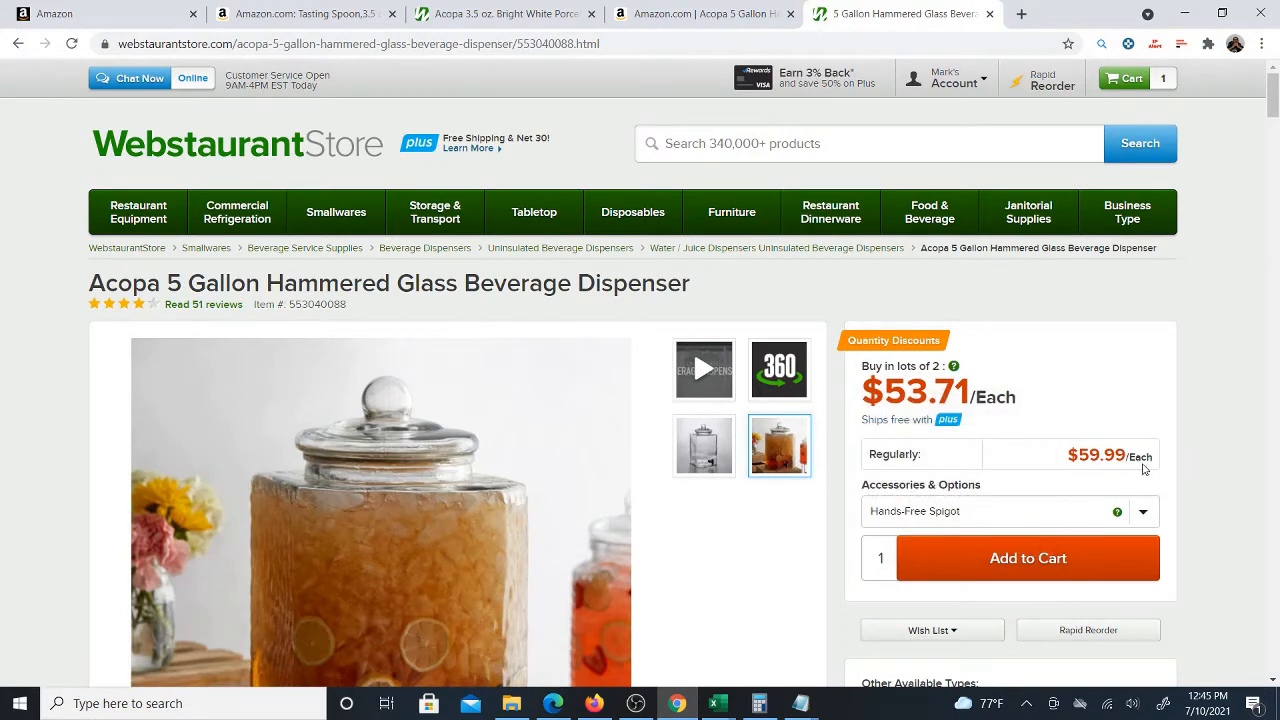
scroll(1122, 448, down, 1)
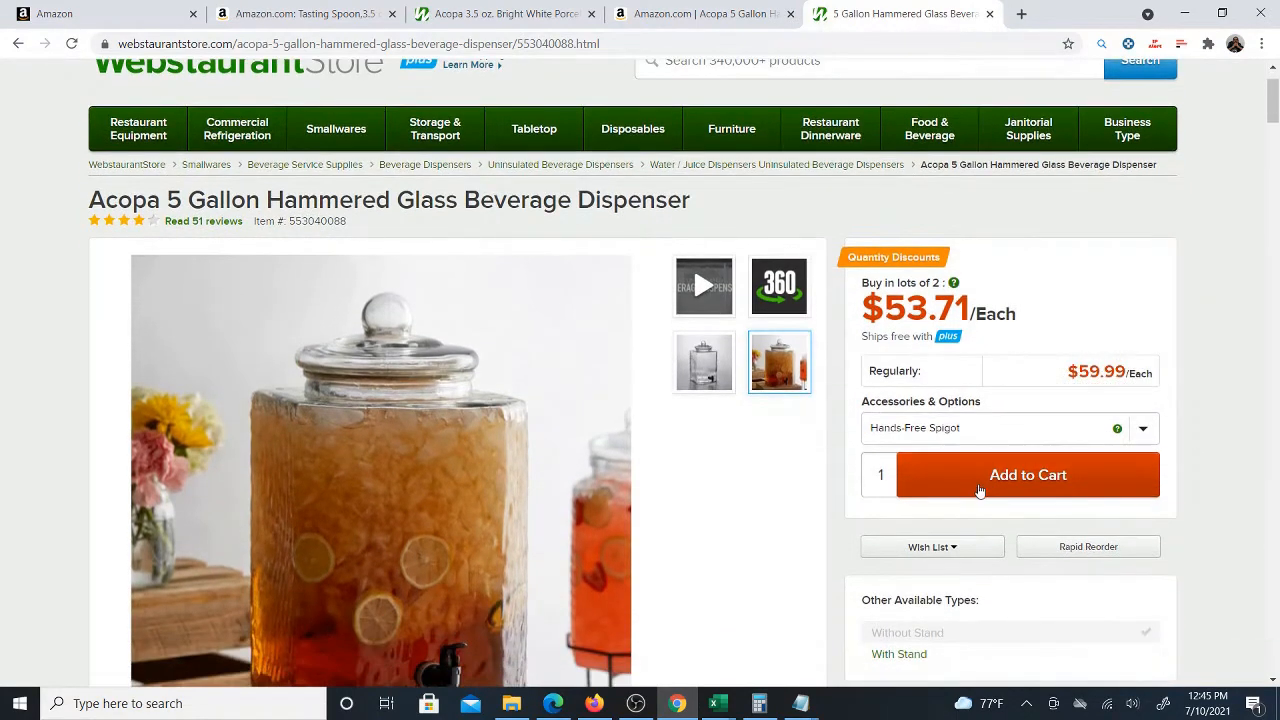
double_click(867, 473)
text(2)
click(944, 492)
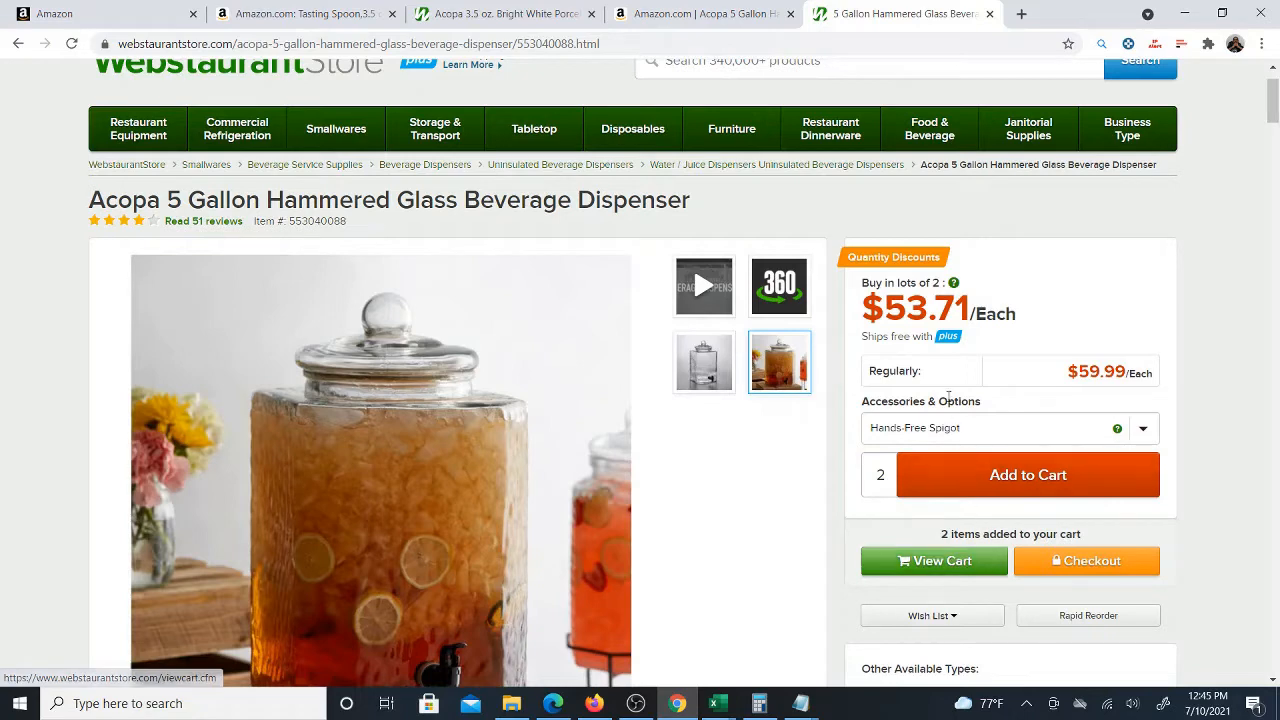
Open the Webstaurant cart from the dispenser's product page
double_click(914, 307)
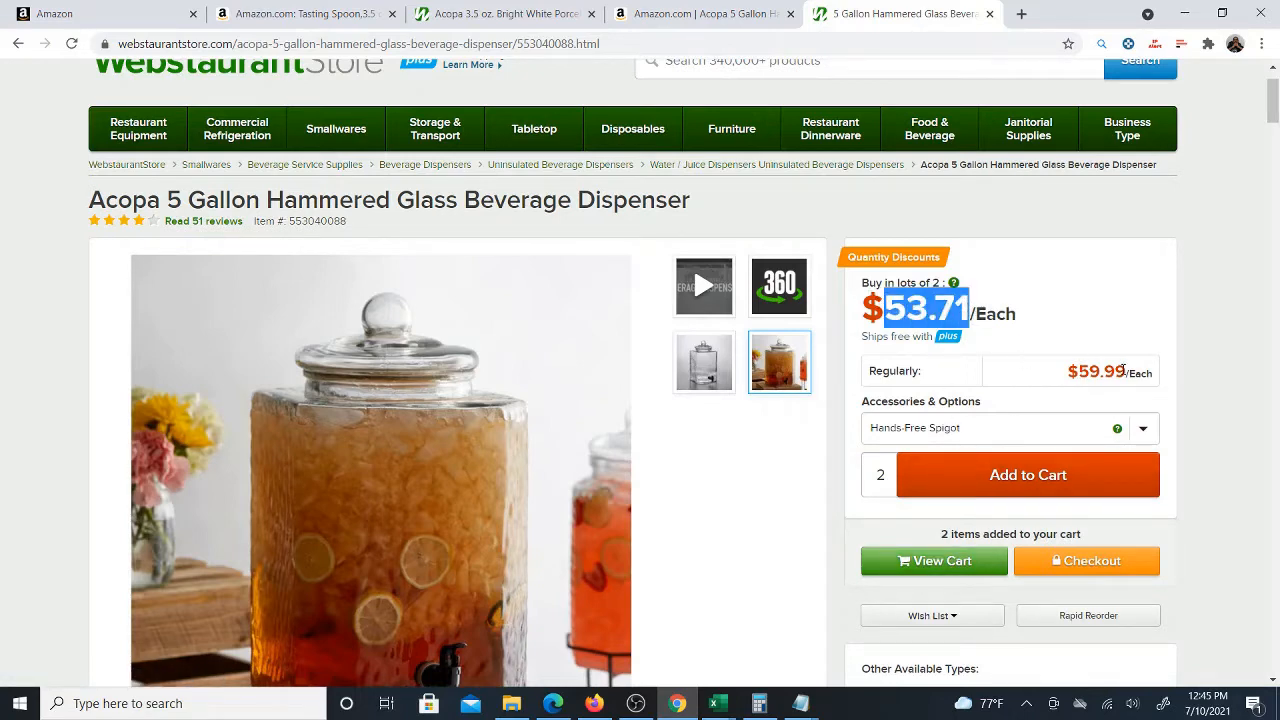
click(944, 567)
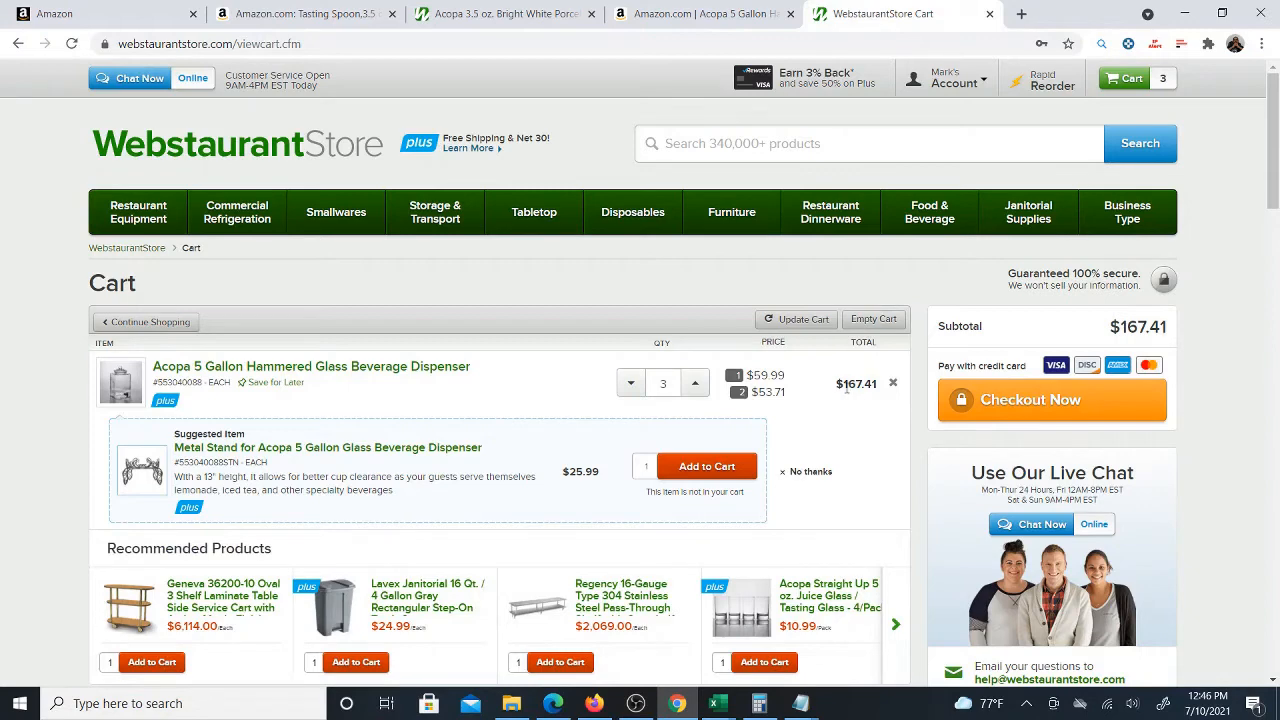
Examine the cart's tiered unit prices for the dispenser
drag(752, 392, 789, 397)
drag(746, 375, 788, 376)
drag(752, 393, 787, 399)
Raise the dispenser's cart quantity to 4 and lower it back to 3
click(695, 385)
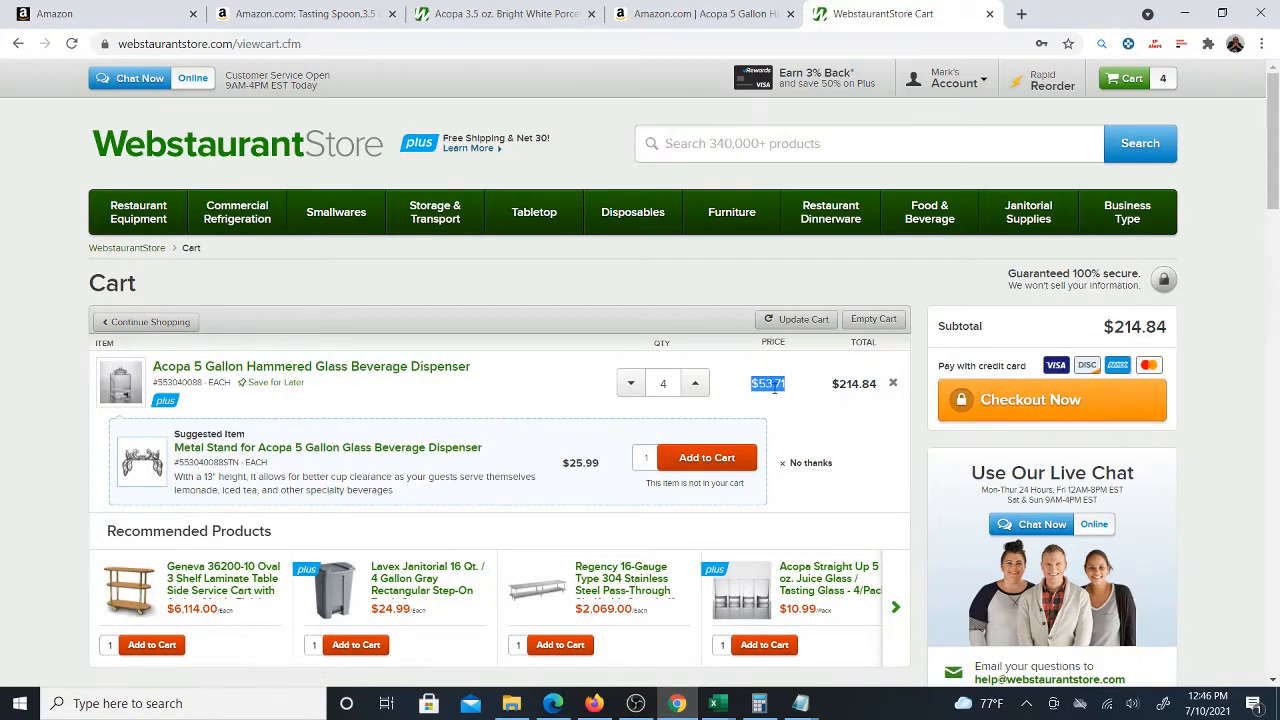
click(631, 383)
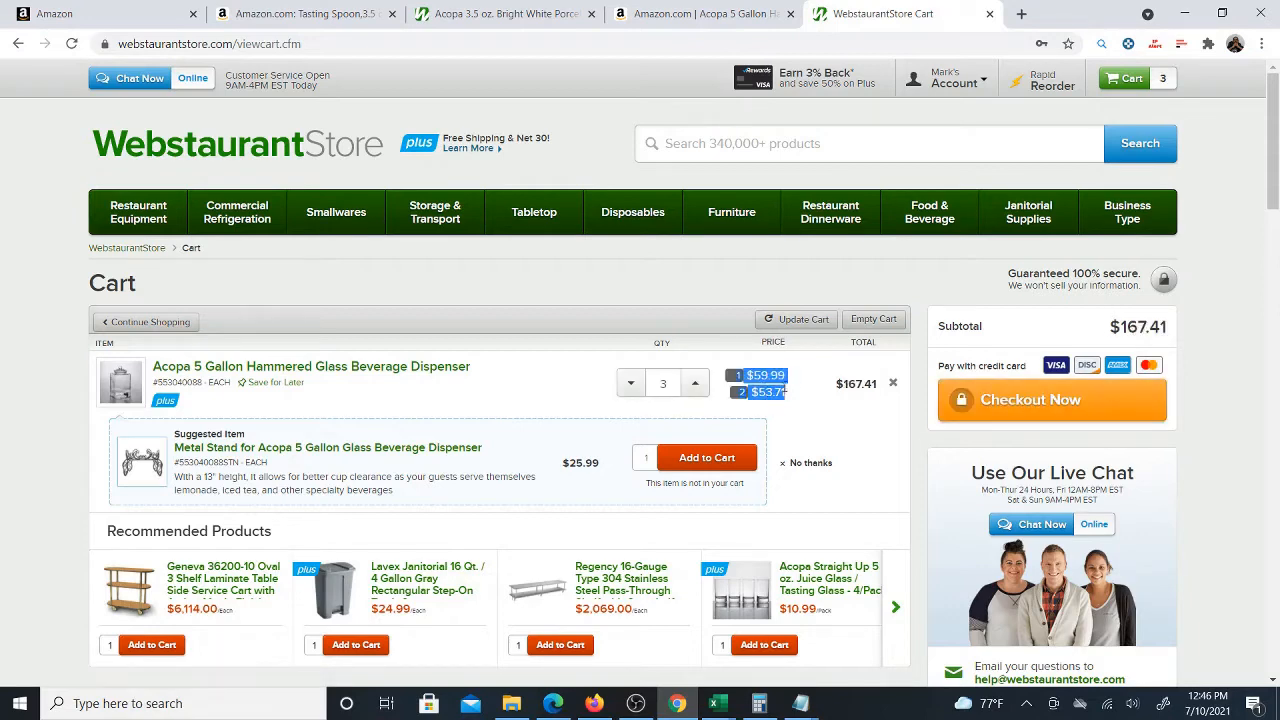
click(793, 383)
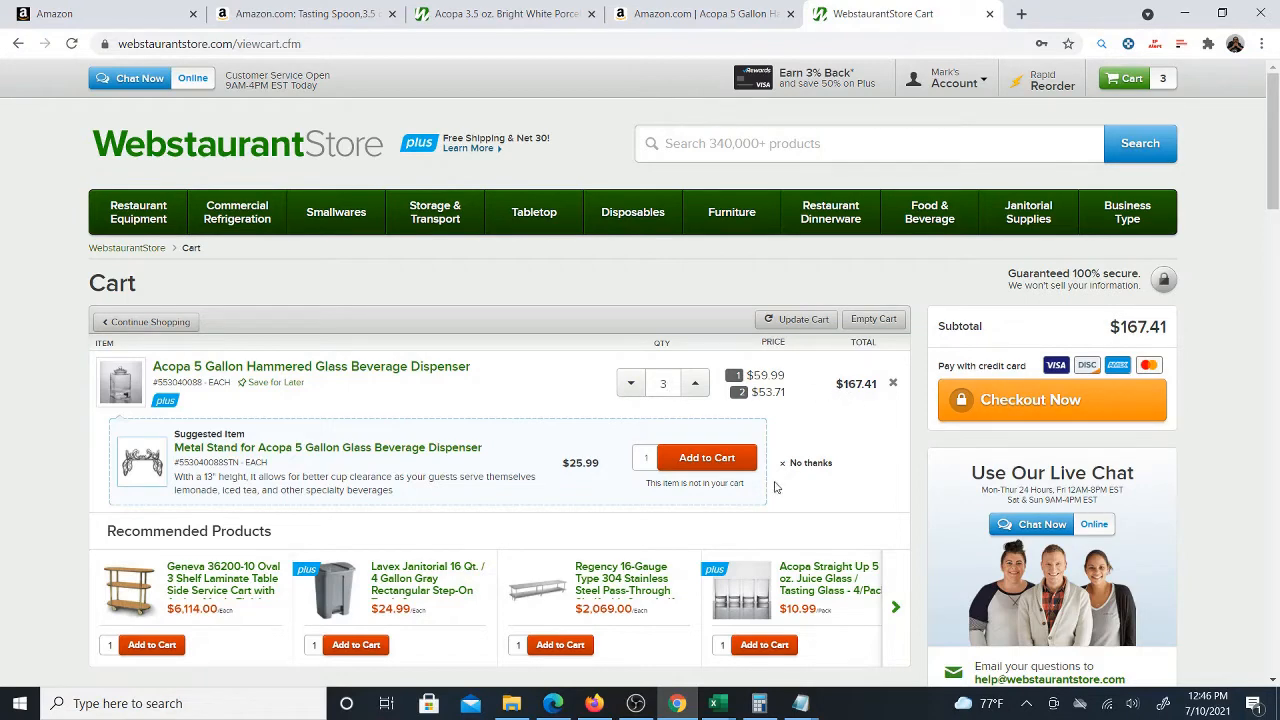
Set the number of units purchased in the workbook row to 3
mouse_move(722, 692)
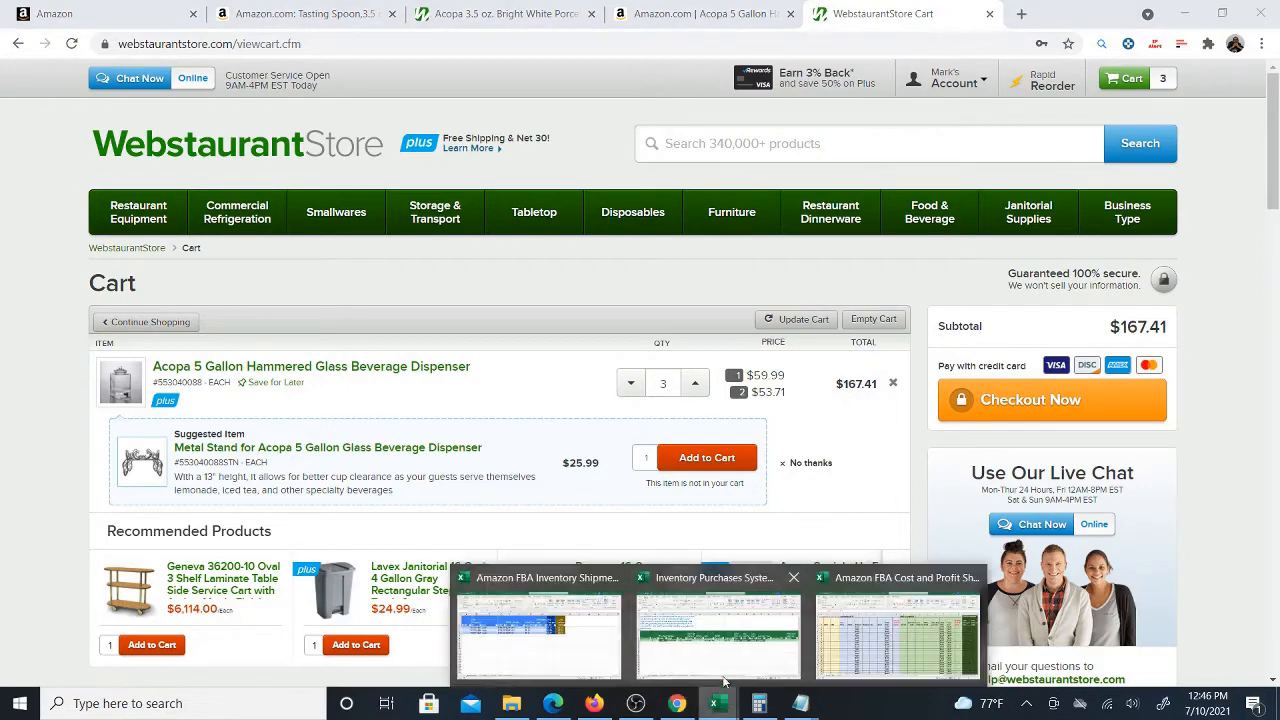
click(745, 655)
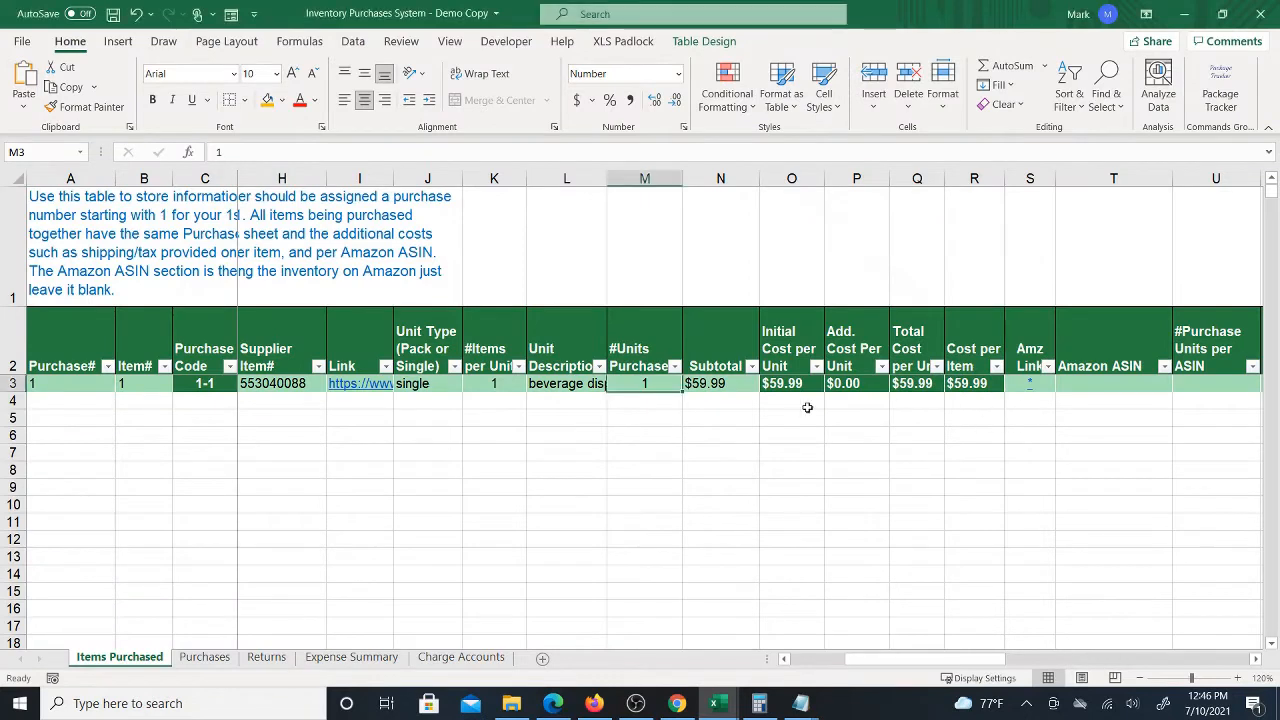
text(3)
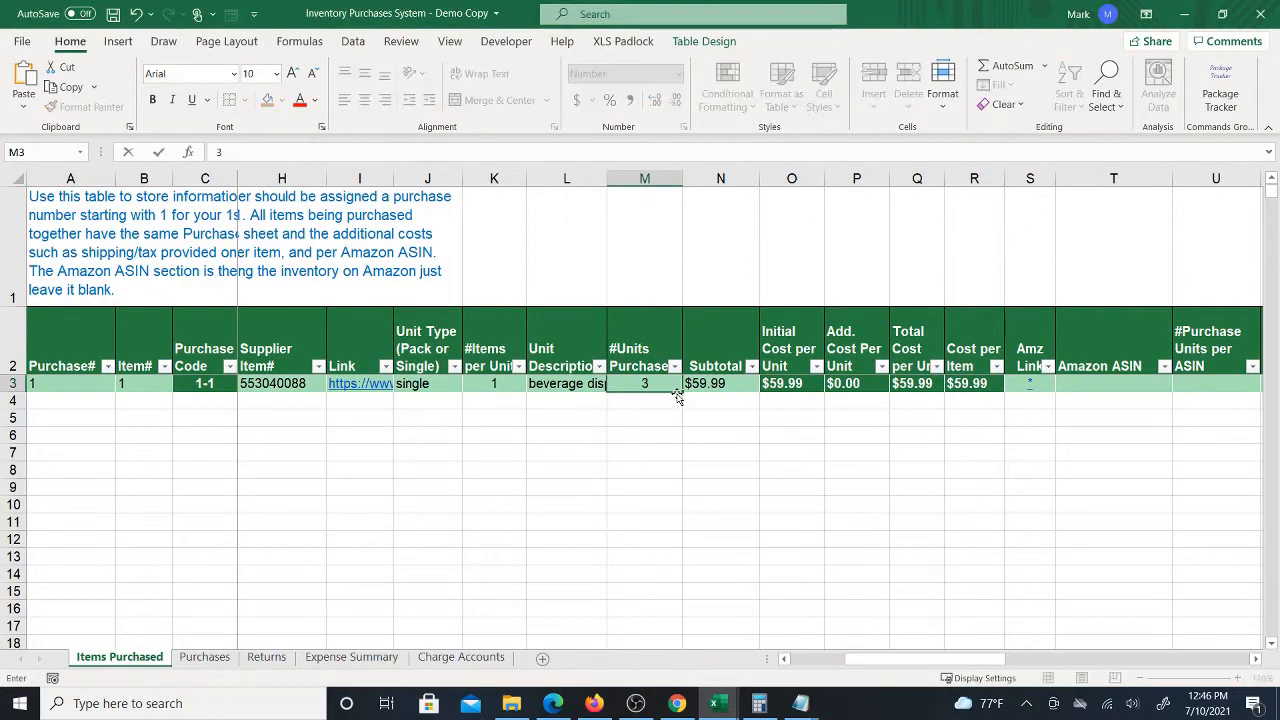
key(ctrl+Return)
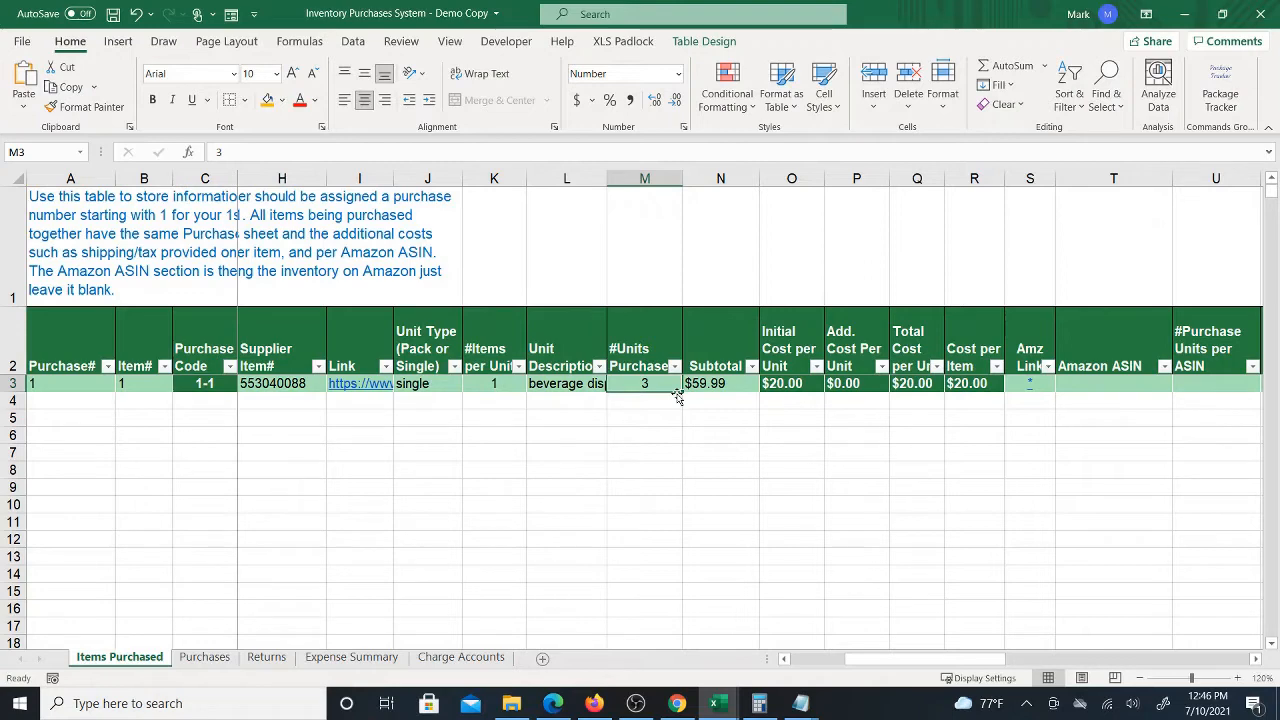
key(Right)
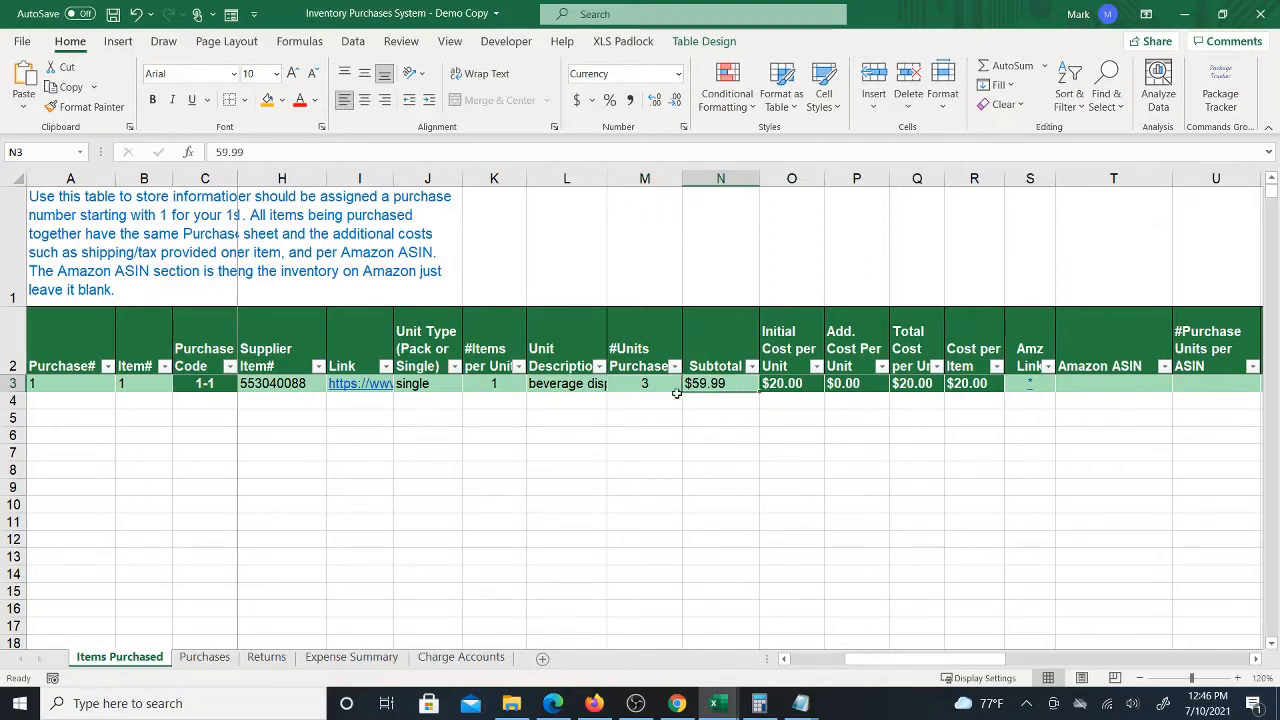
Set the row's subtotal to 167.41 to match the cart total
click(677, 703)
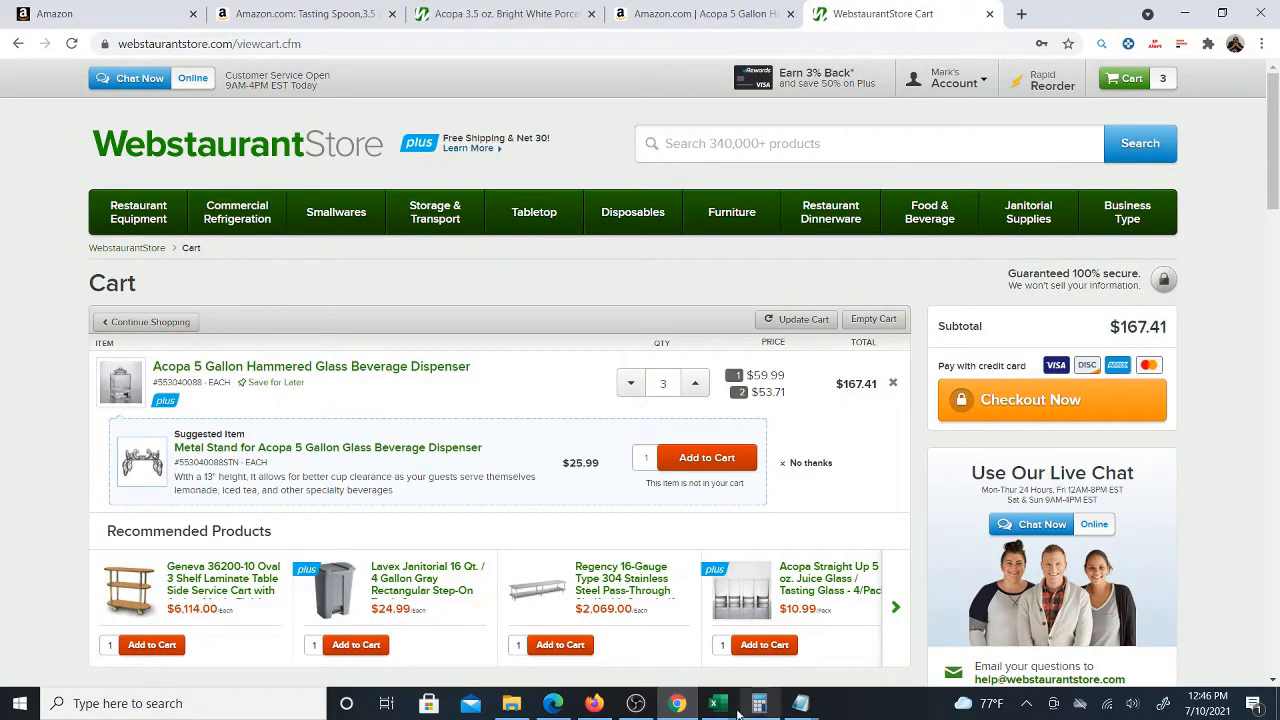
mouse_move(716, 703)
click(752, 585)
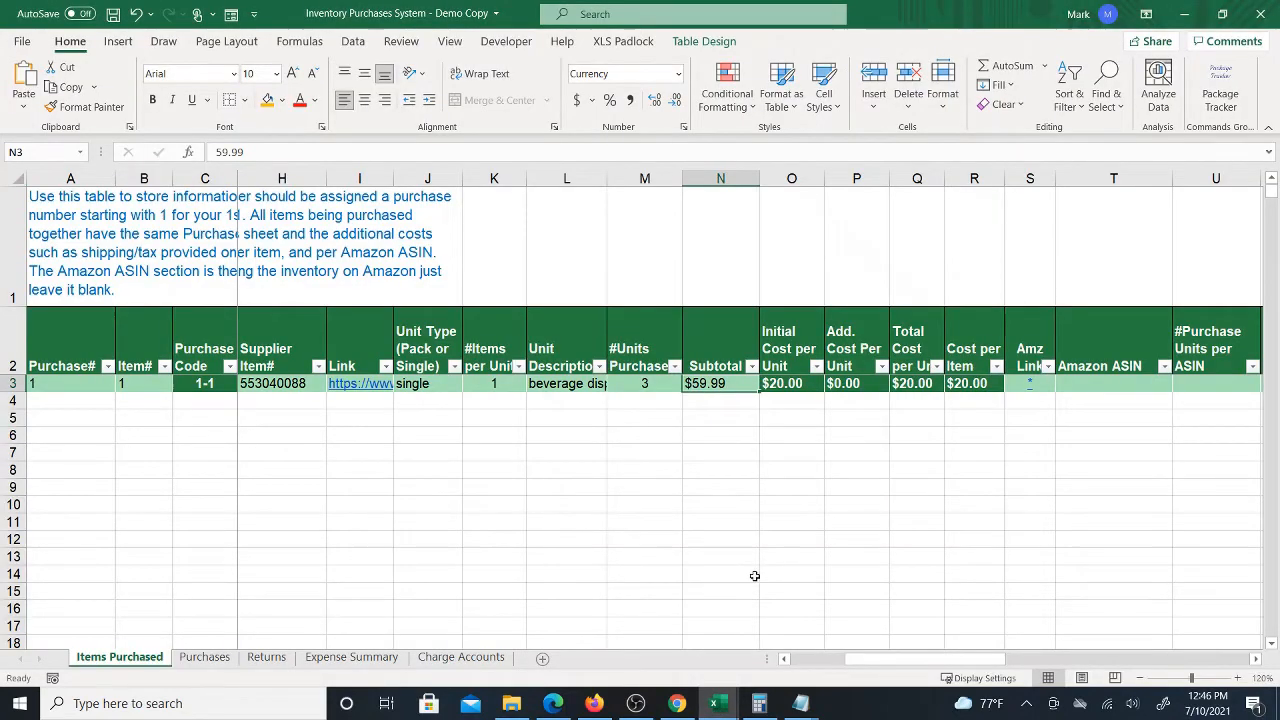
text(16)
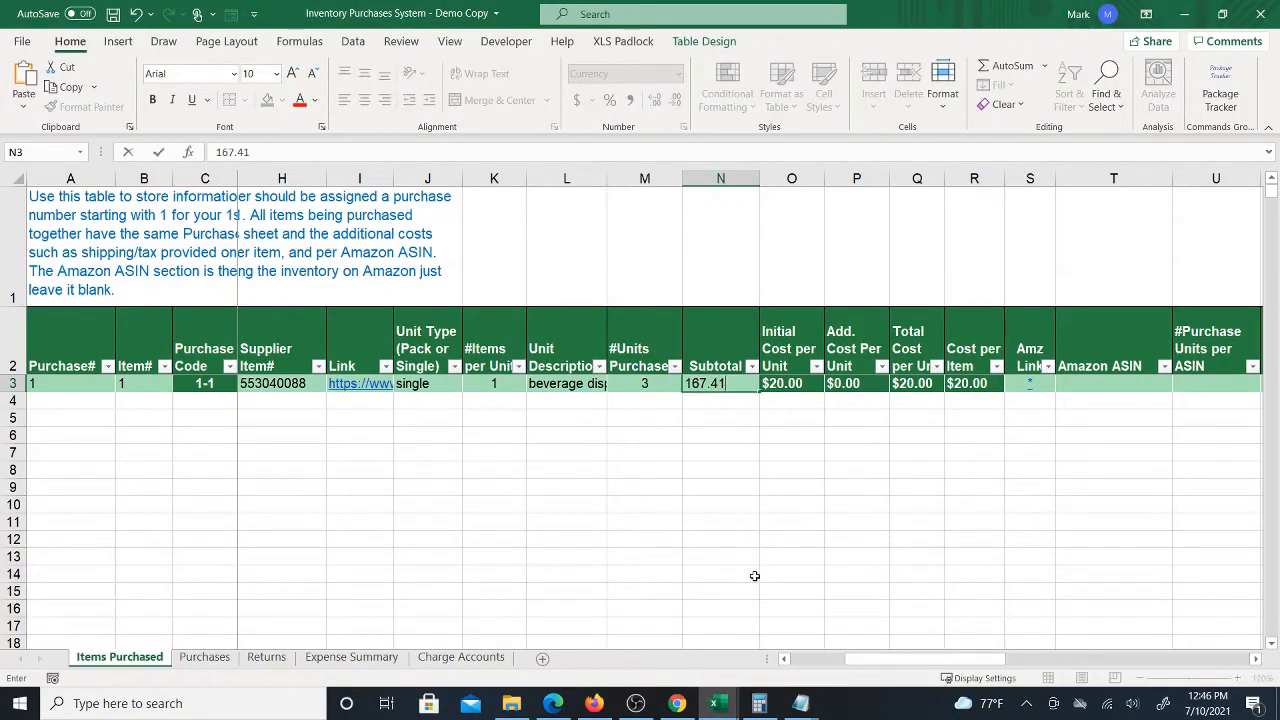
text(7.41)
key(ctrl+Return)
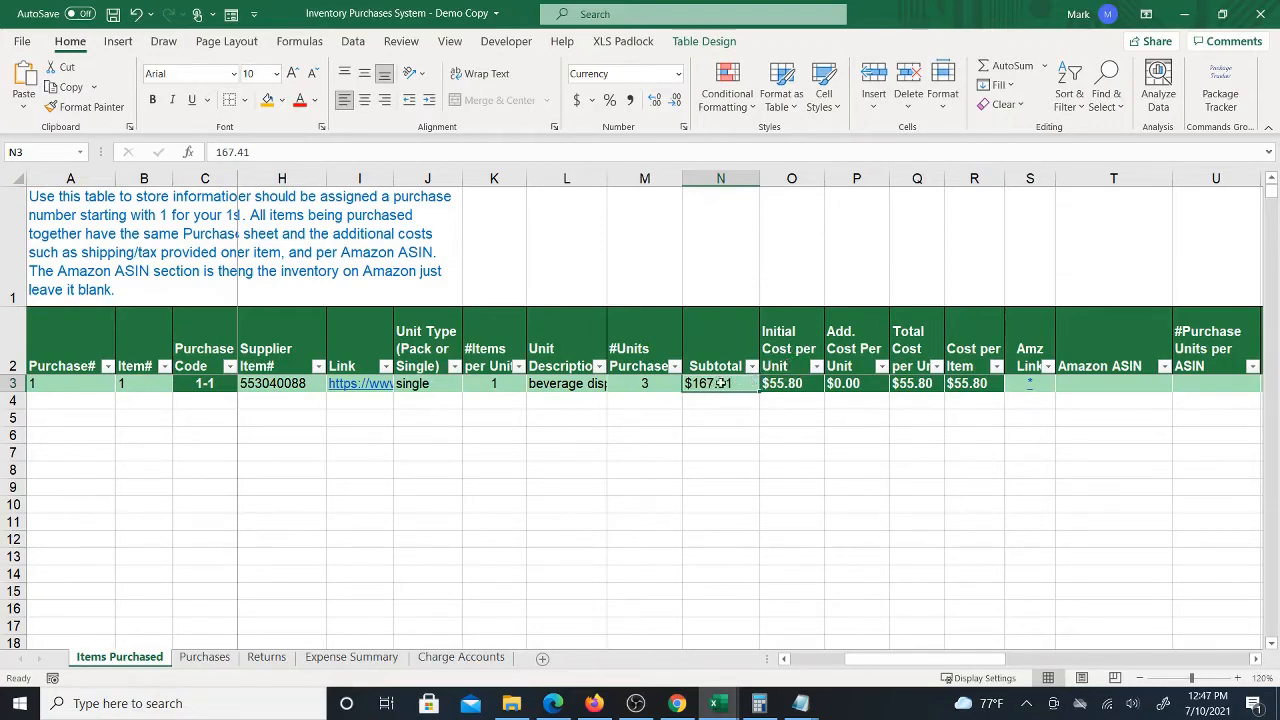
Compare the row's units and subtotal with the cart and check the Purchases sheet
click(648, 384)
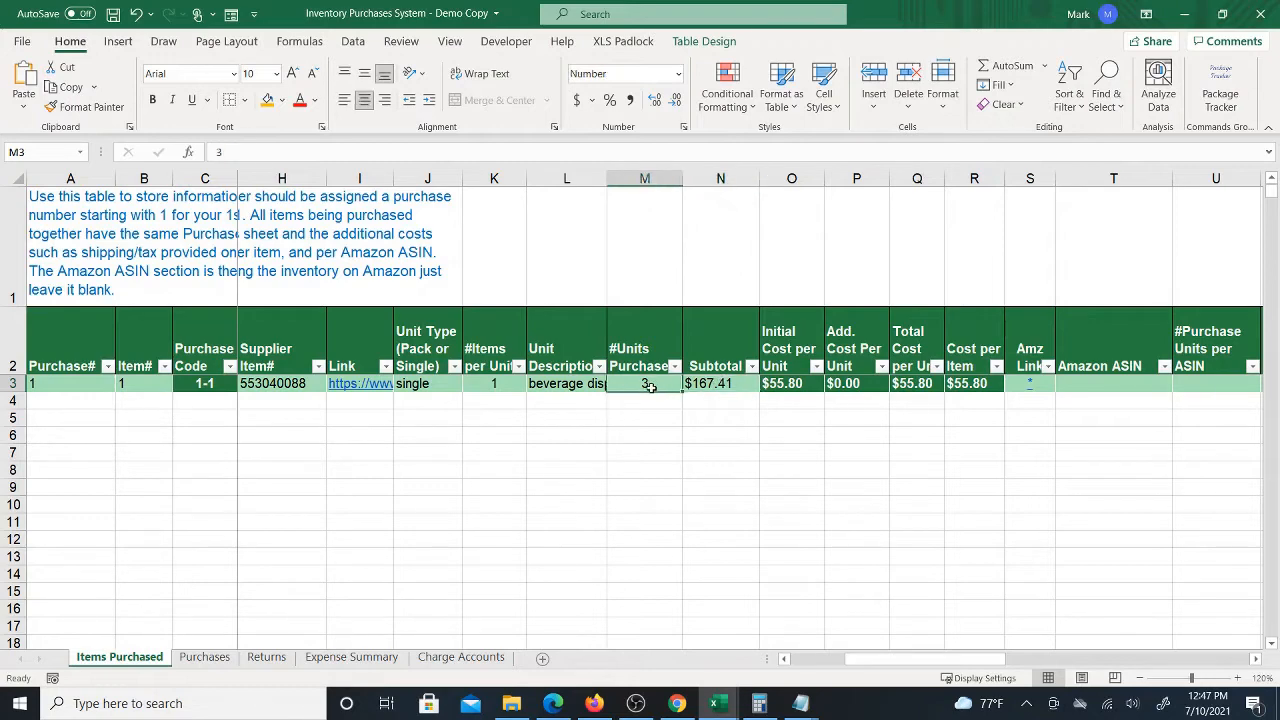
click(718, 383)
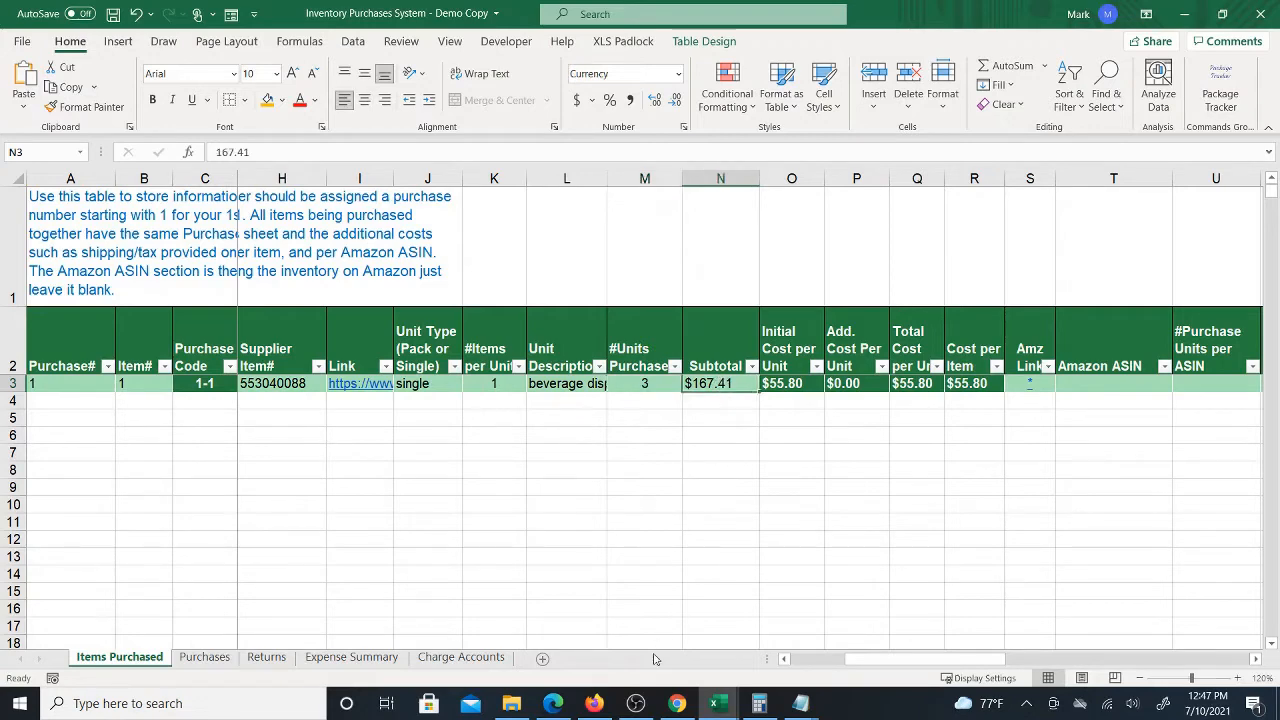
click(677, 703)
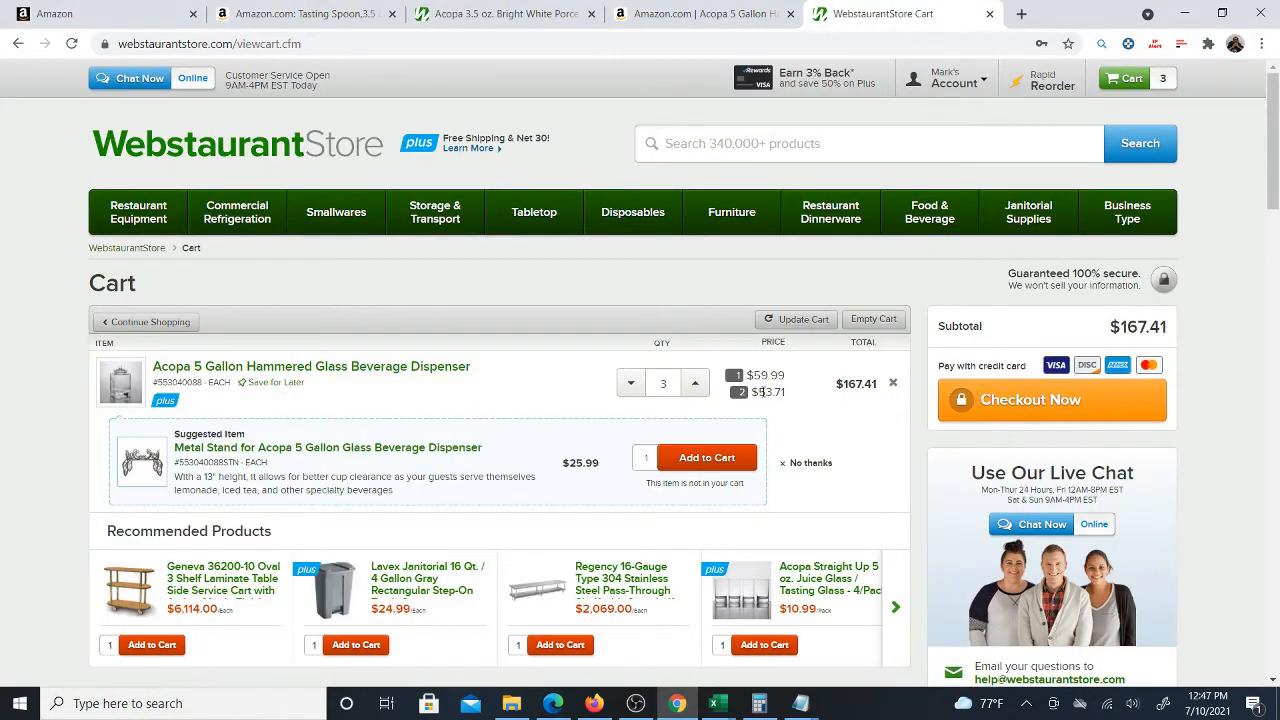
mouse_move(718, 703)
click(720, 630)
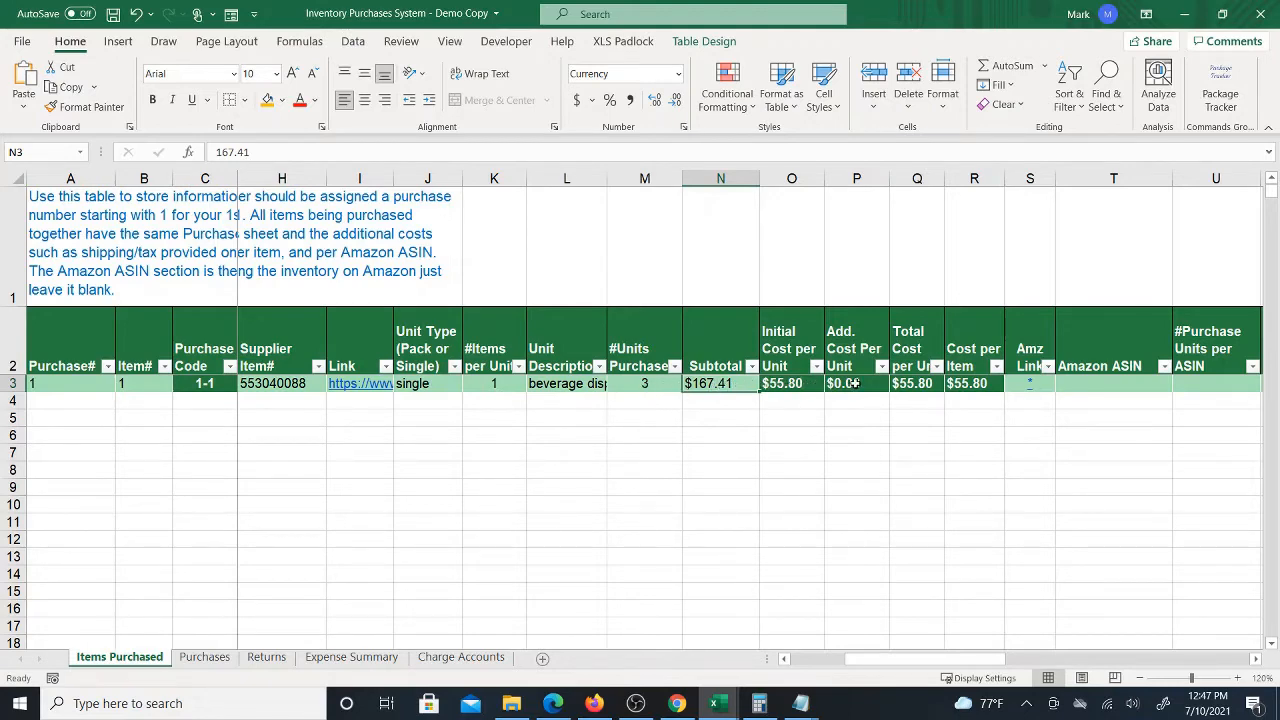
click(206, 657)
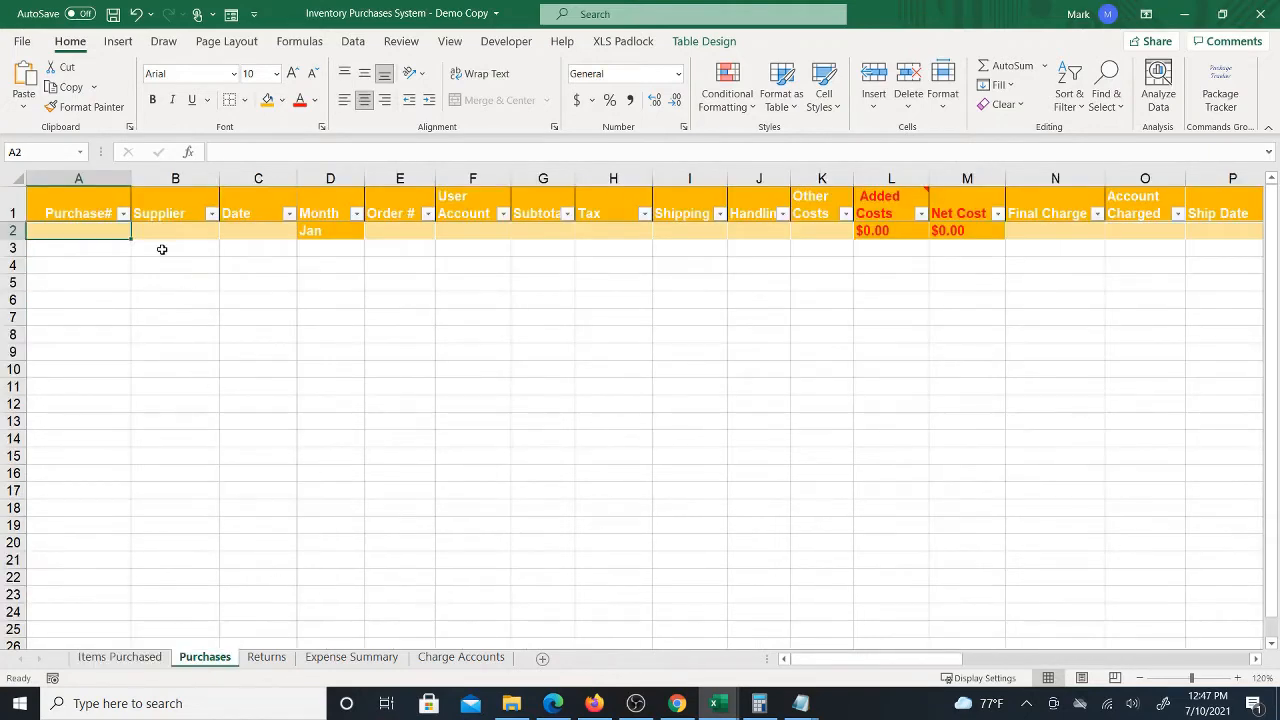
click(120, 657)
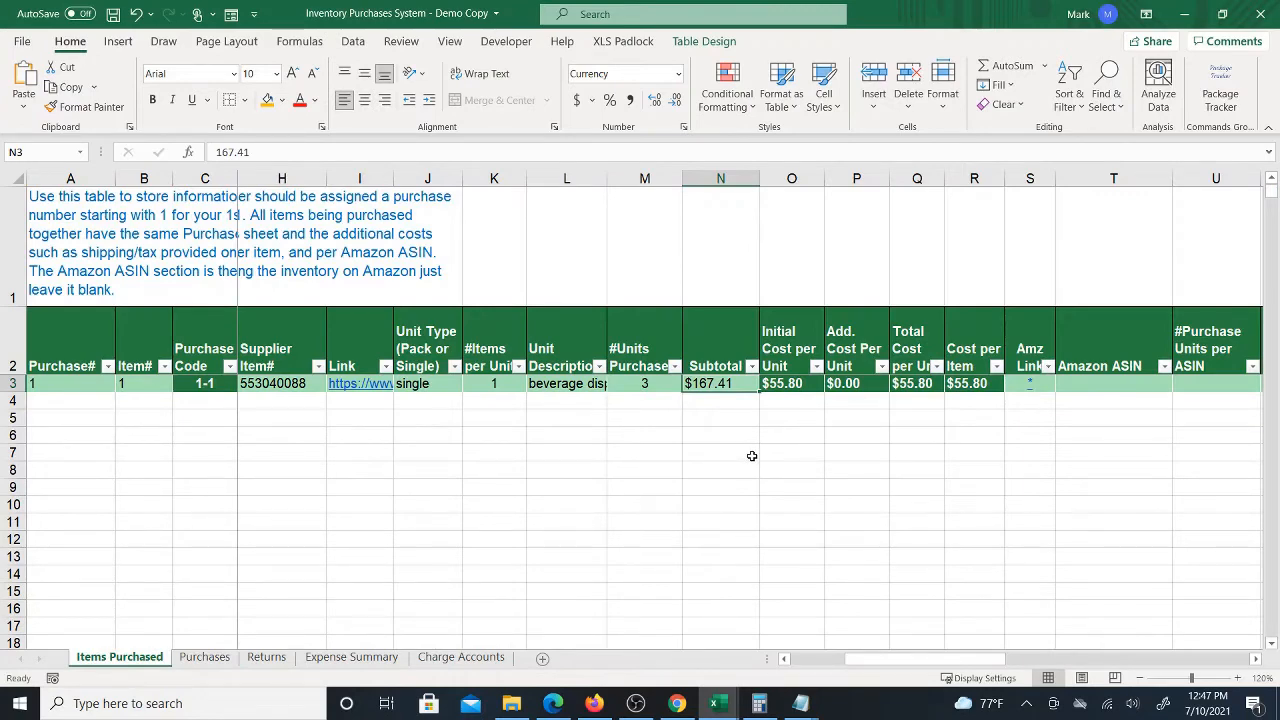
Copy the dispenser's ASIN from the Amazon product page's address
click(1088, 390)
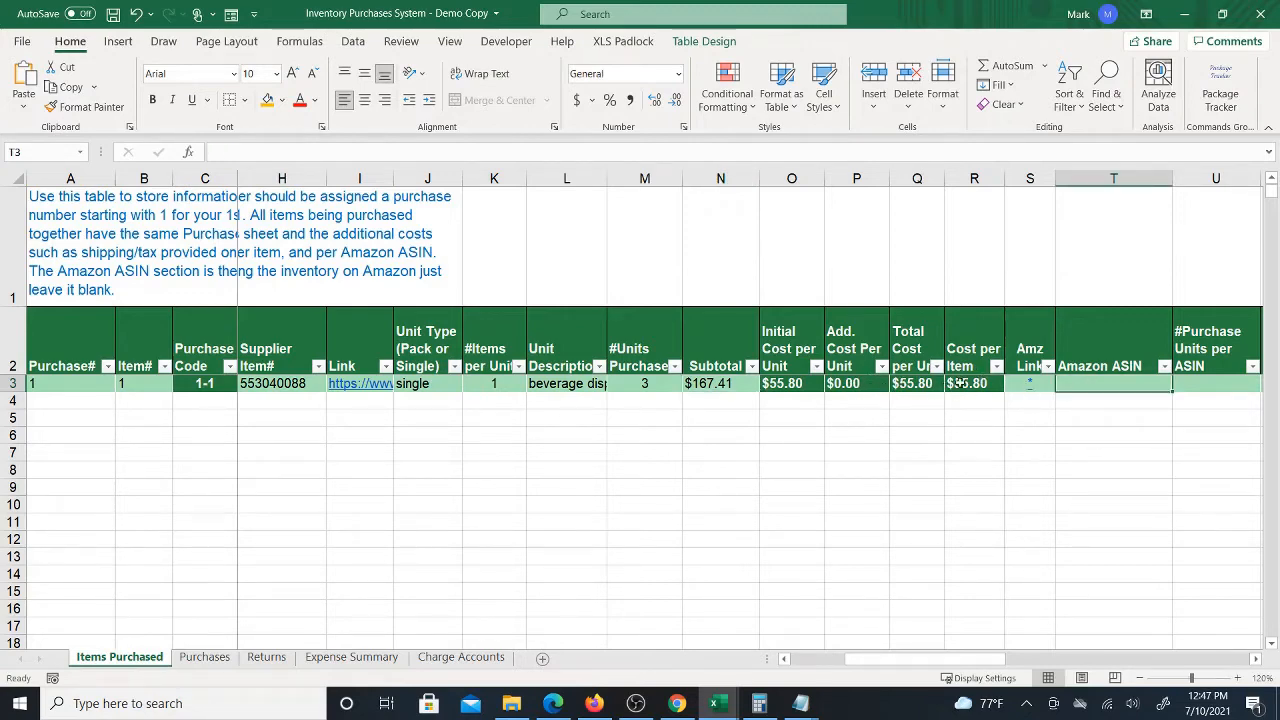
drag(912, 650, 966, 660)
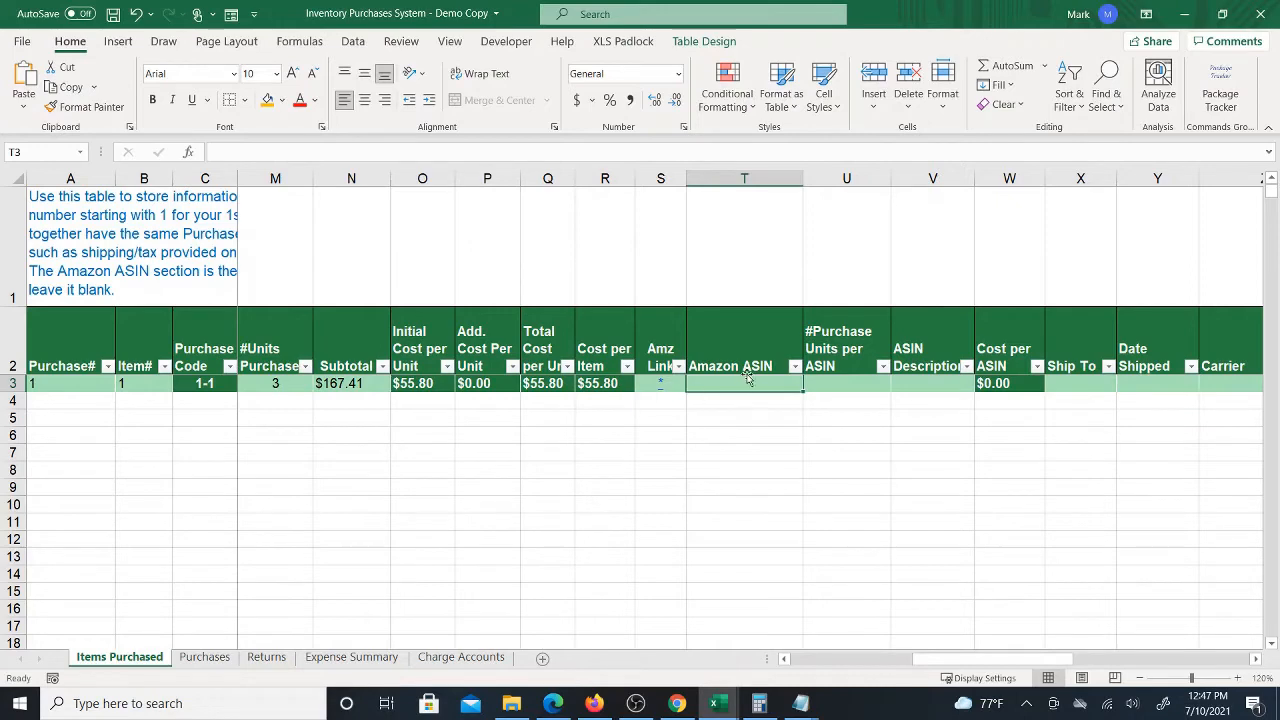
click(677, 703)
click(705, 14)
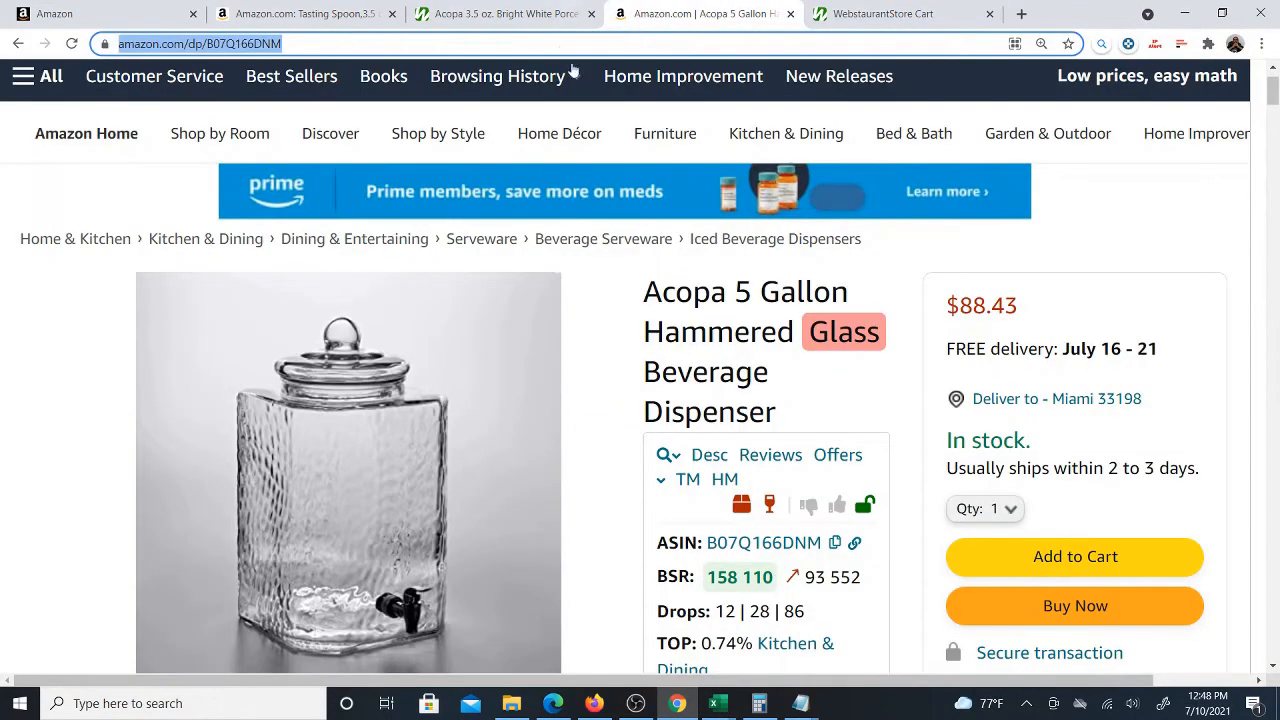
click(873, 16)
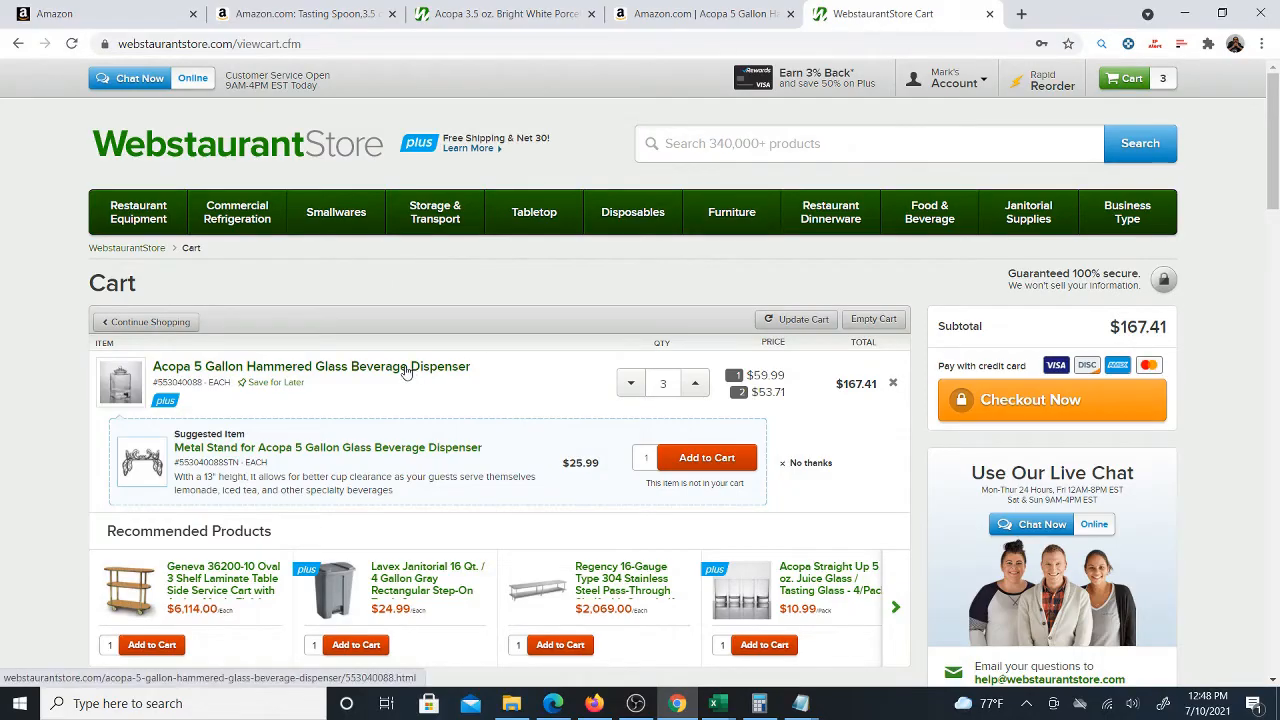
key(ctrl+shift+Tab)
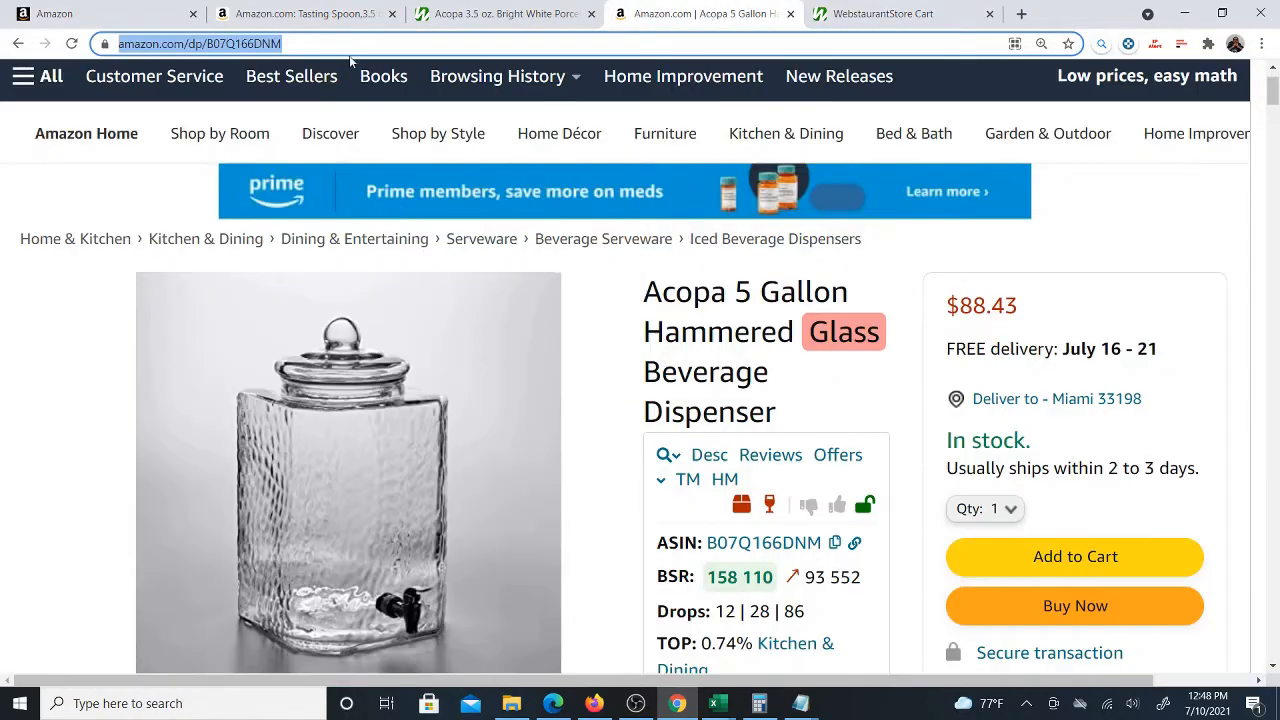
double_click(300, 44)
right_click(296, 45)
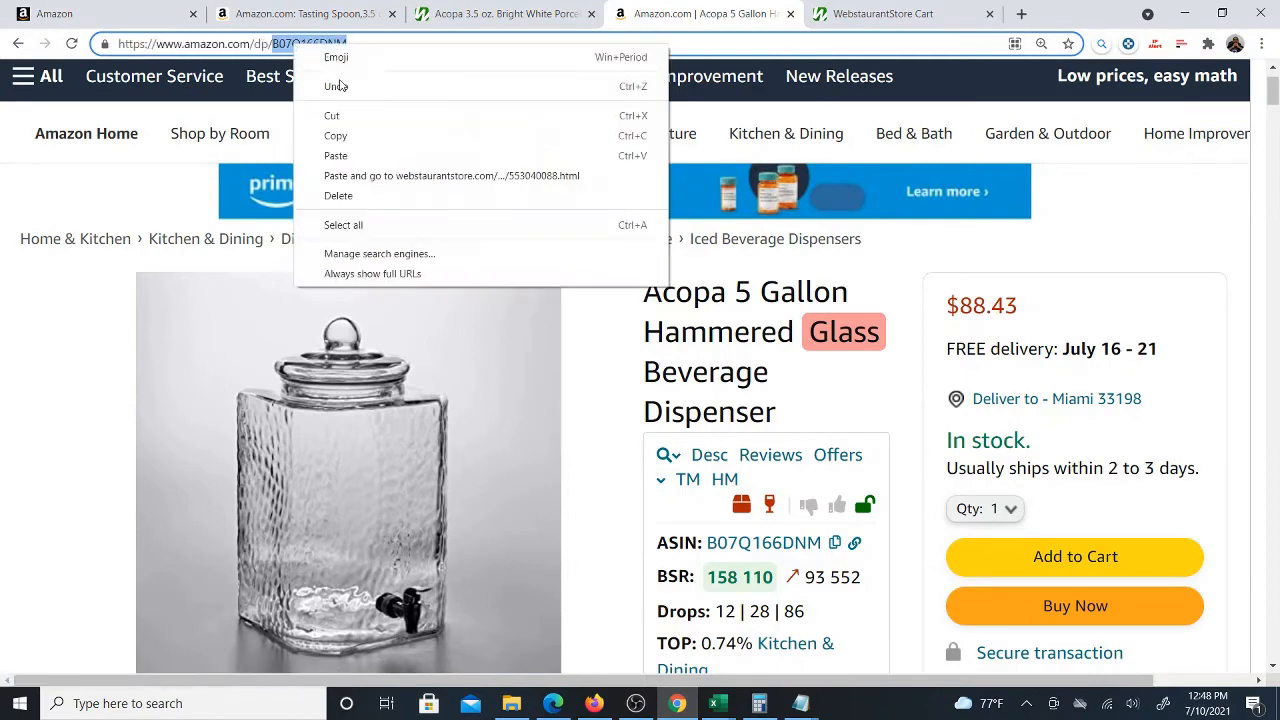
click(354, 137)
Paste the ASIN B07Q166DNM into the row's Amazon ASIN cell
mouse_move(735, 708)
click(718, 625)
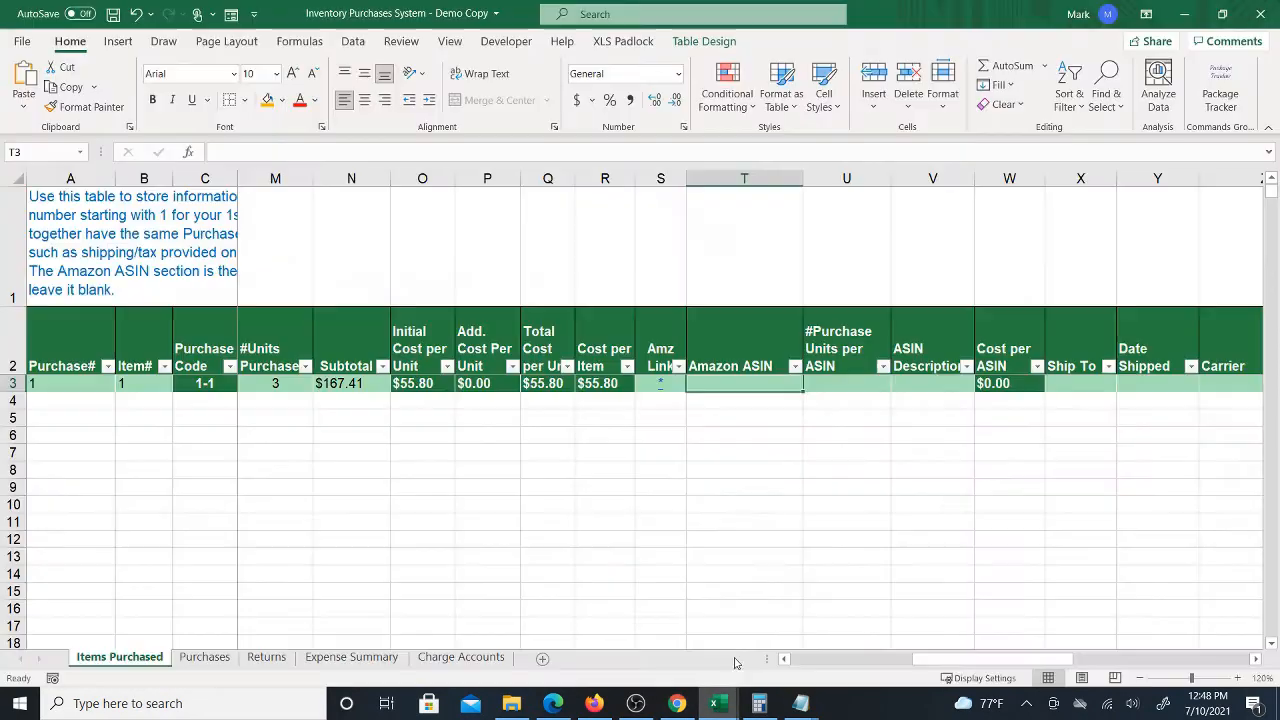
right_click(749, 384)
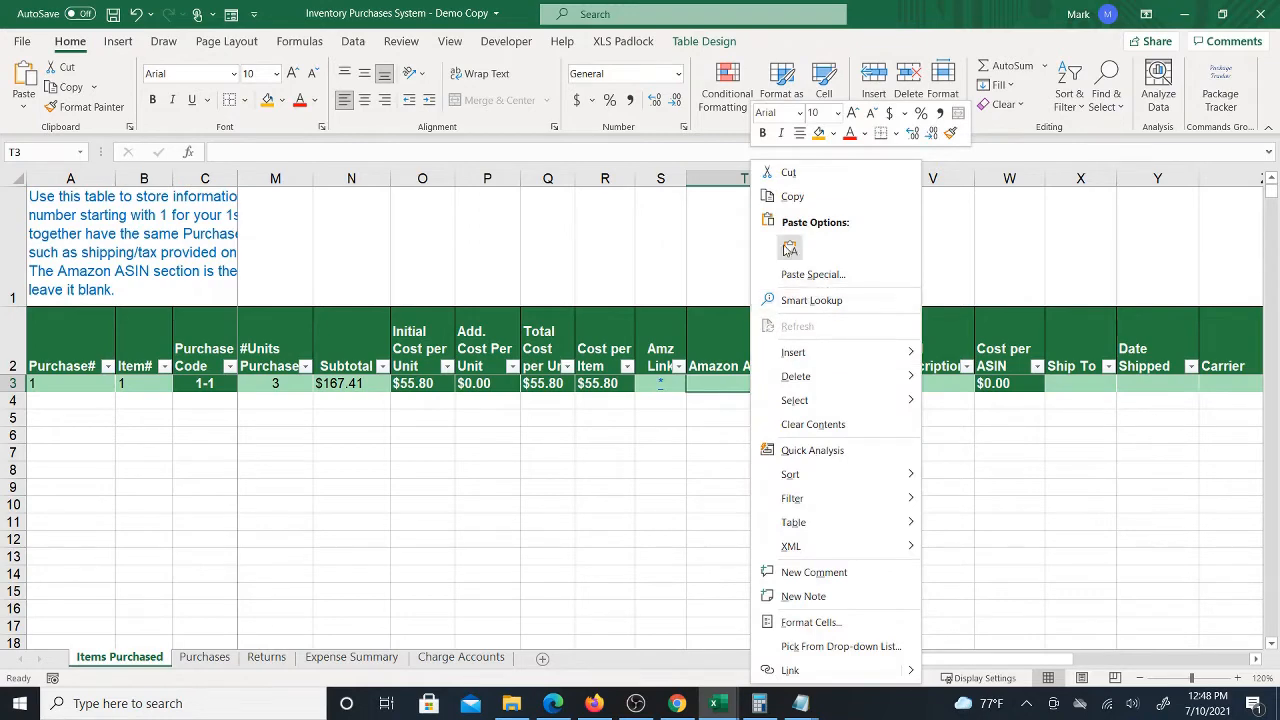
click(790, 248)
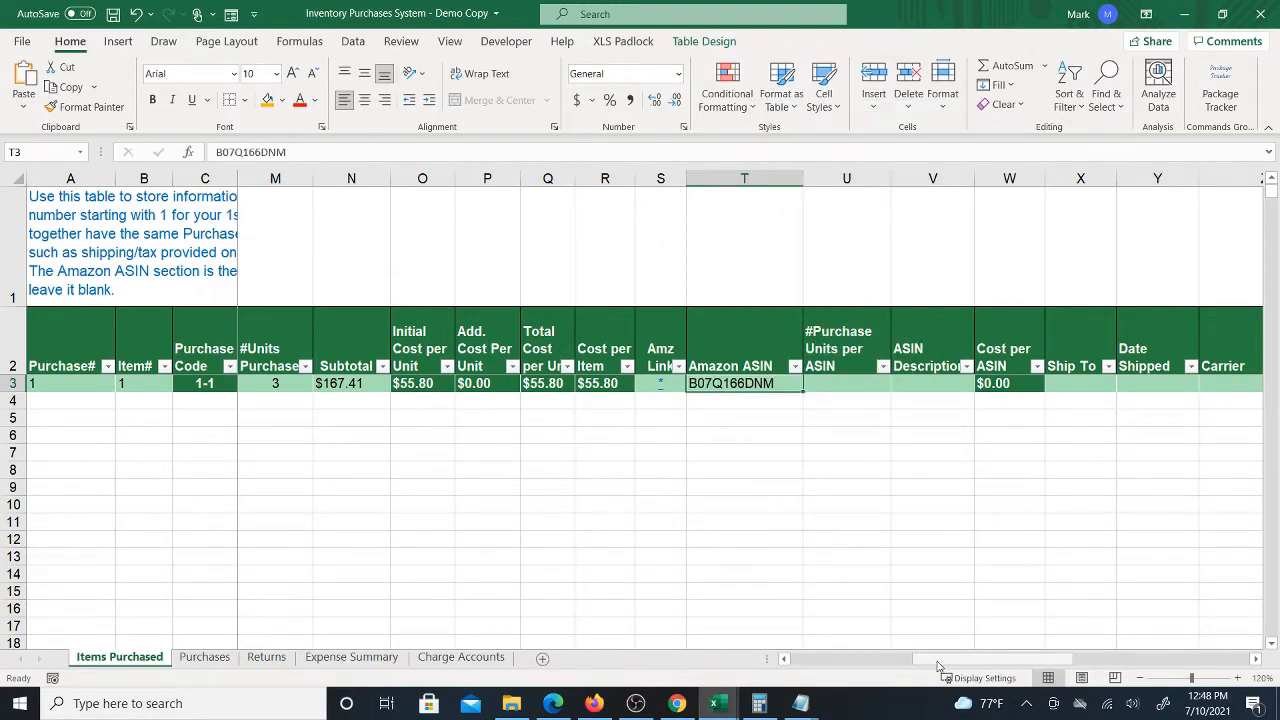
Enter 1 as the number of purchase units per ASIN
drag(926, 660, 952, 661)
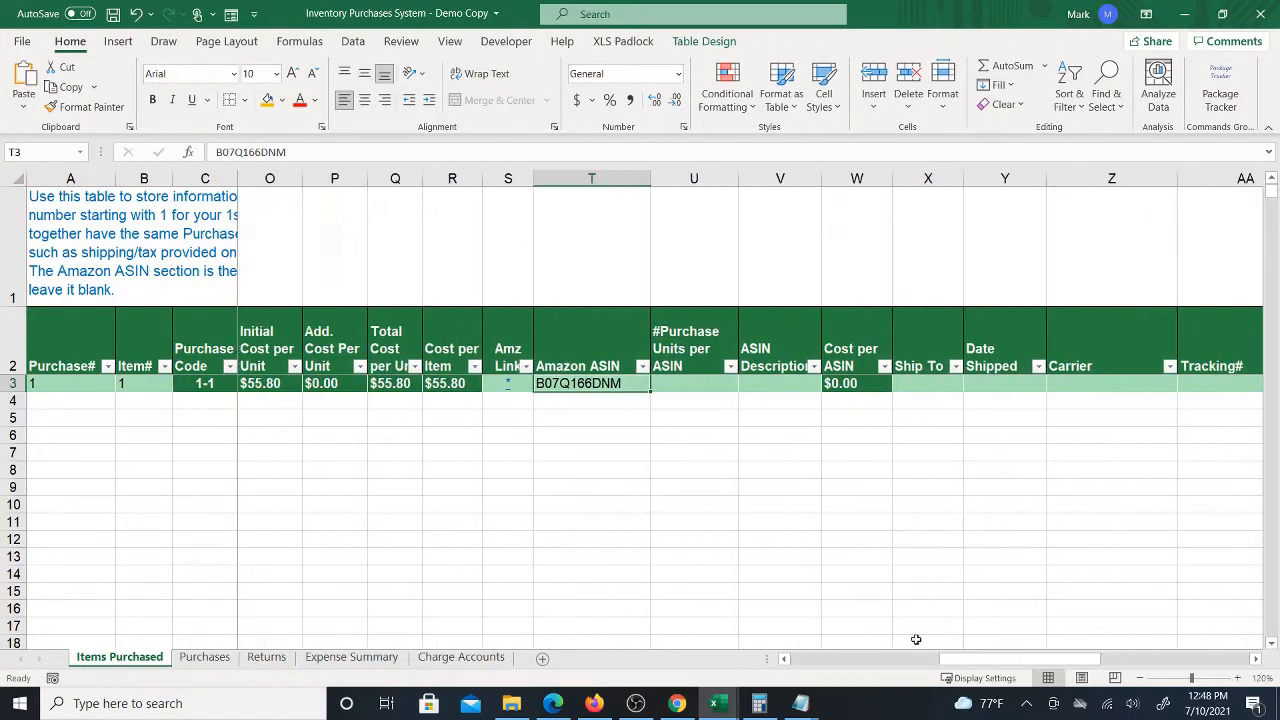
click(687, 387)
click(591, 381)
click(695, 383)
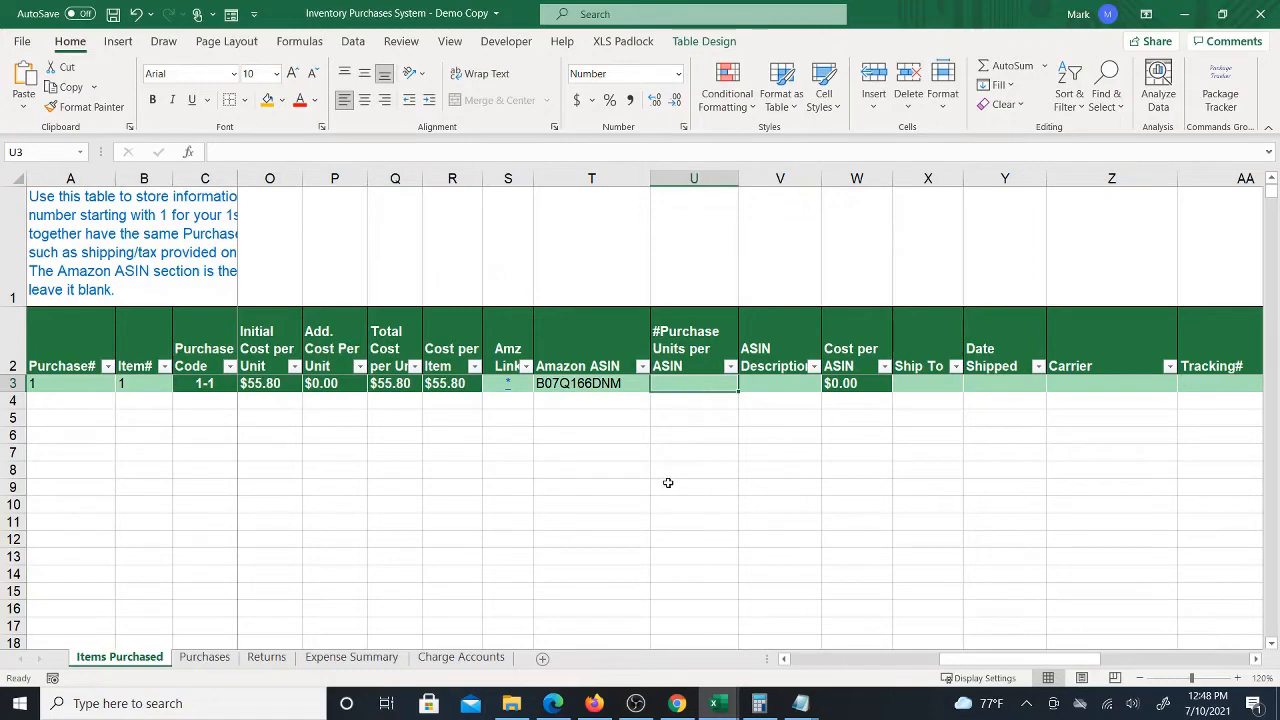
click(677, 703)
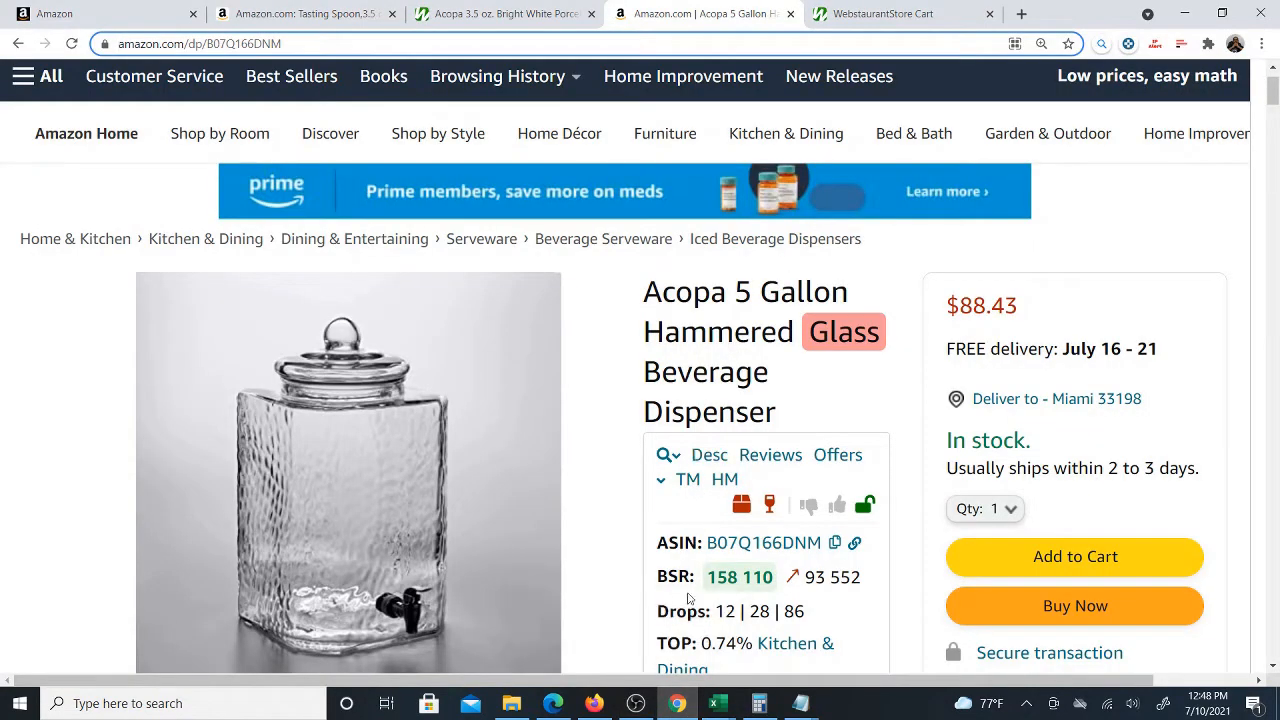
mouse_move(715, 703)
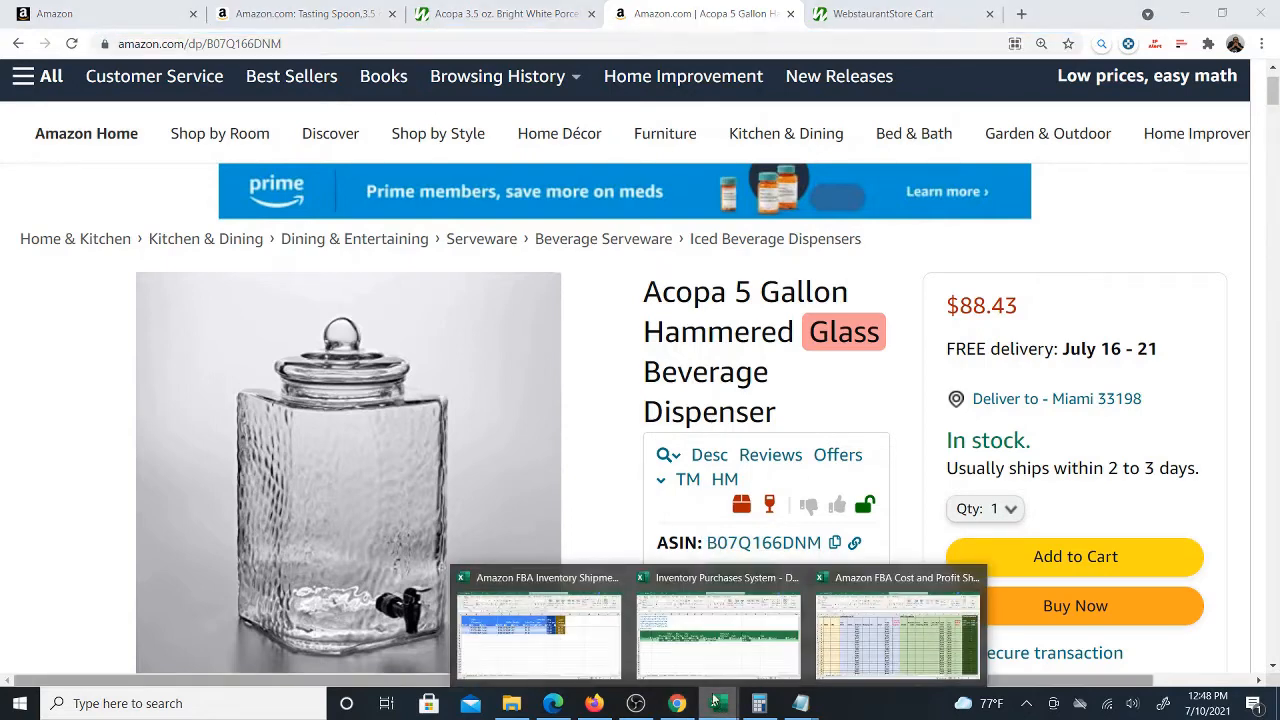
click(706, 636)
text(1)
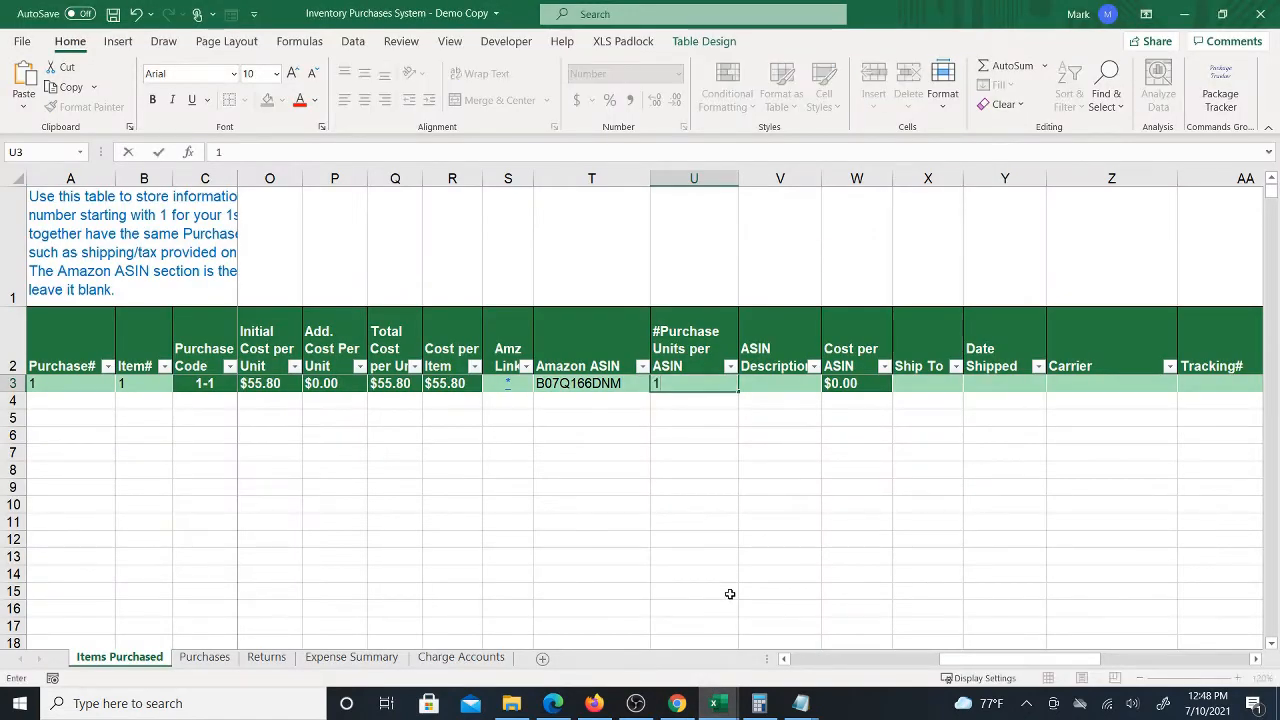
key(Tab)
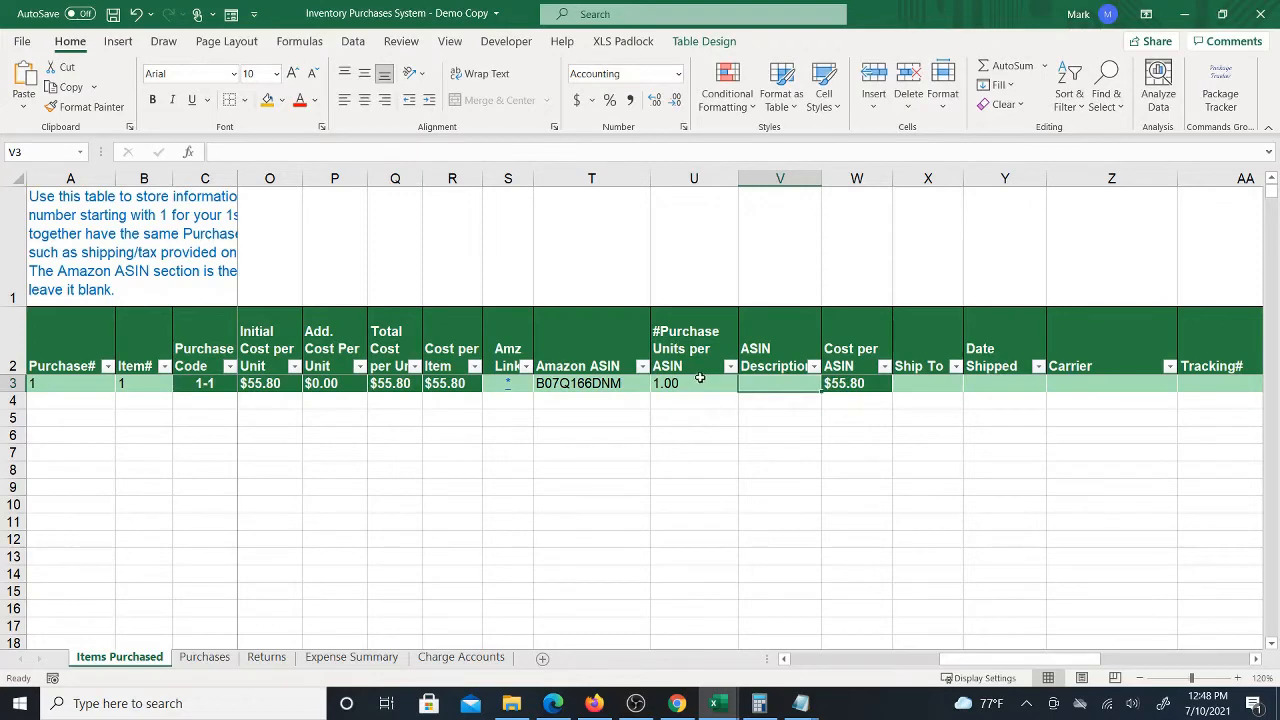
Compare the Amazon product page with the Webstaurant cart, then widen the ASIN Description column
click(677, 703)
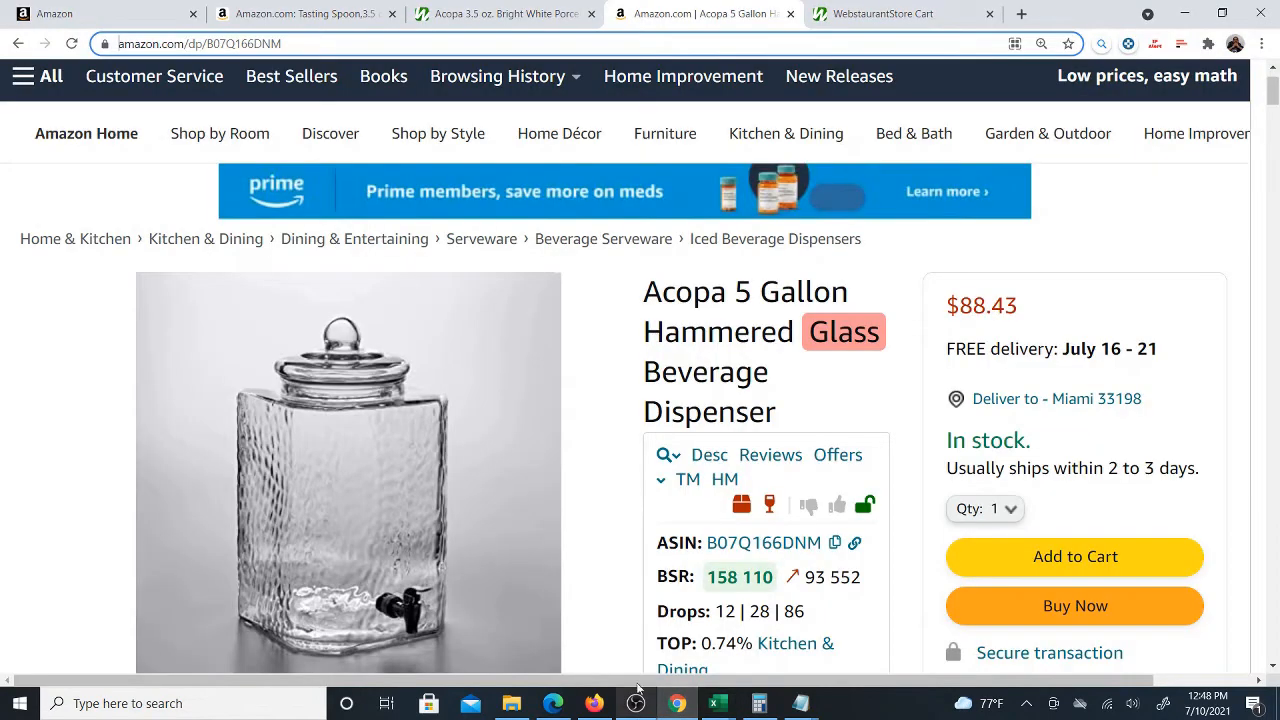
click(888, 12)
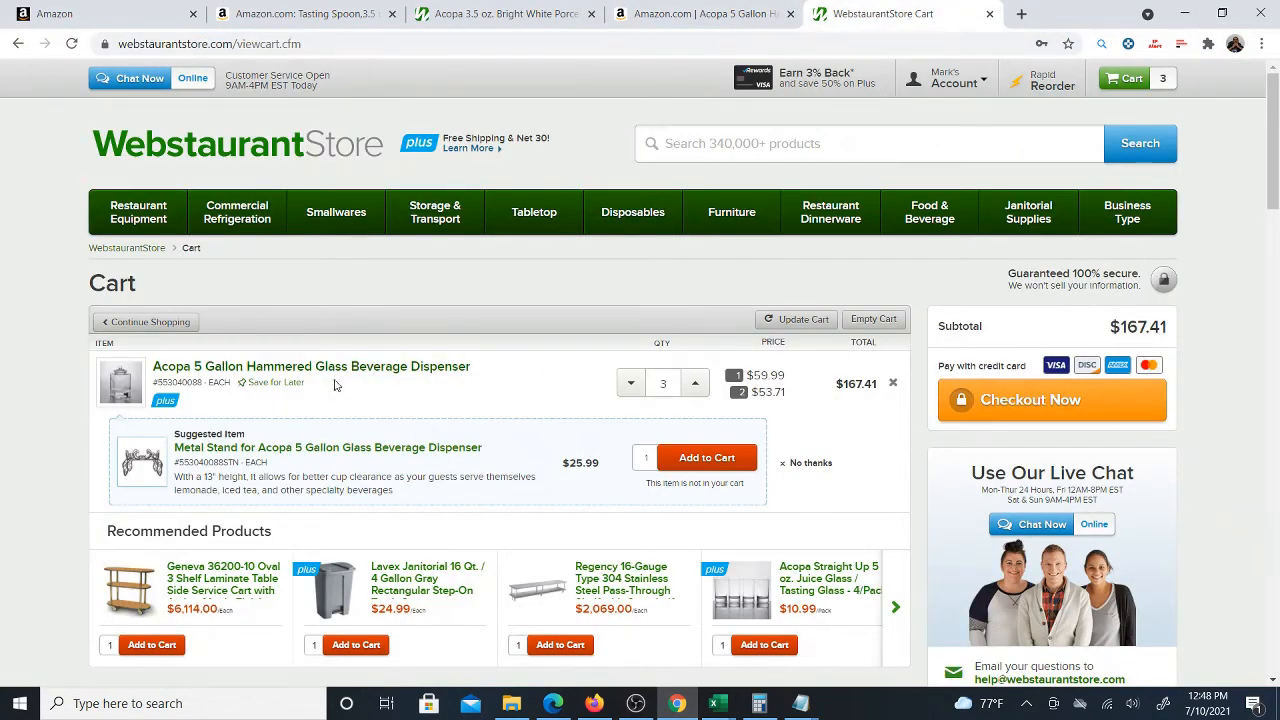
click(684, 18)
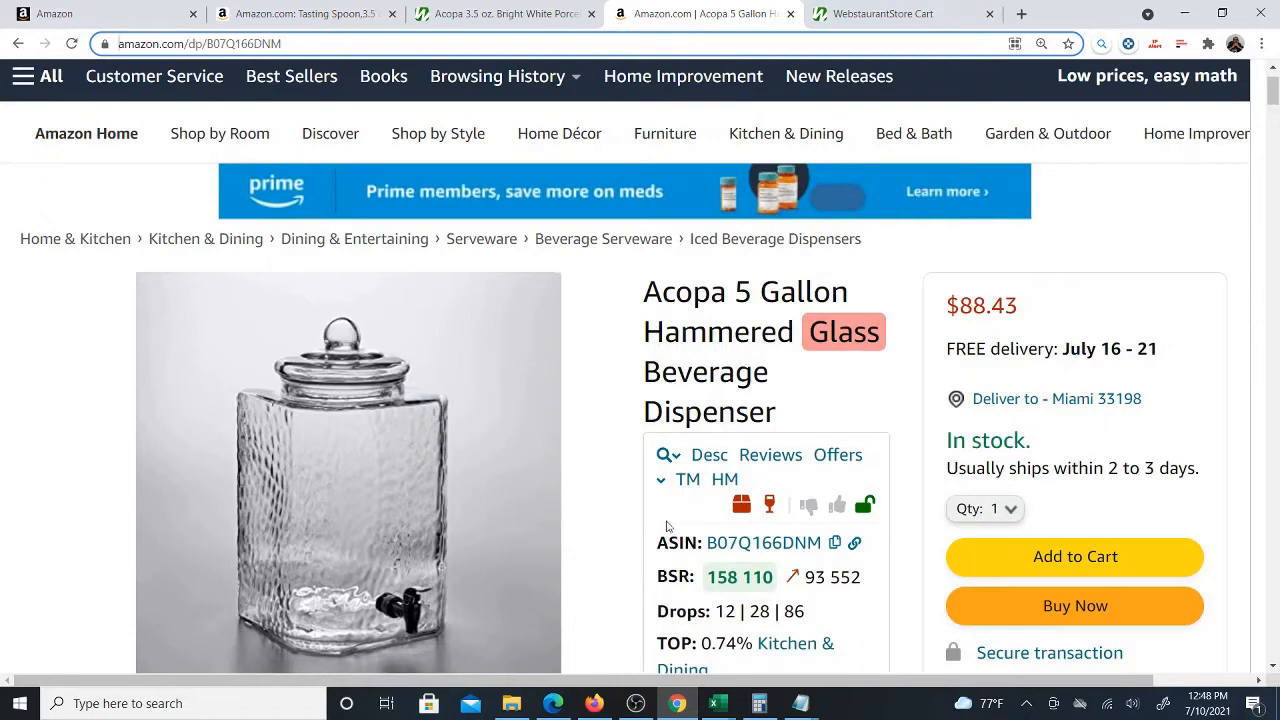
mouse_move(716, 703)
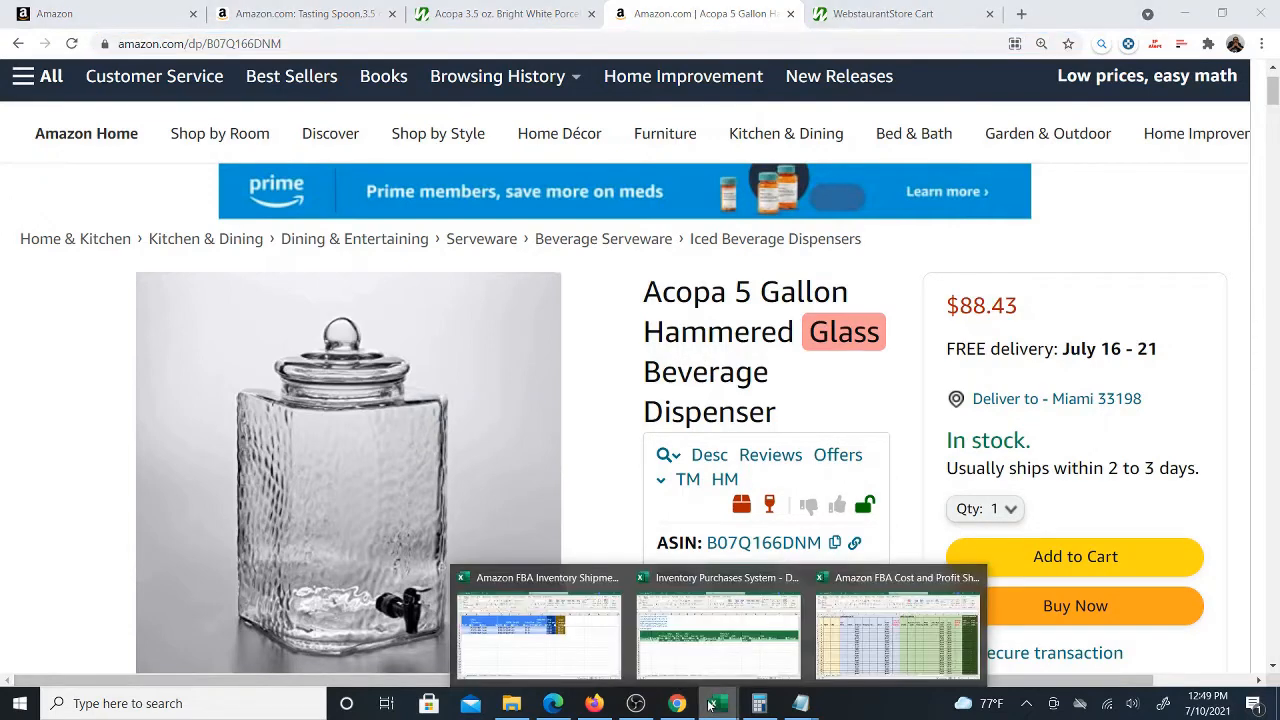
click(706, 655)
click(668, 388)
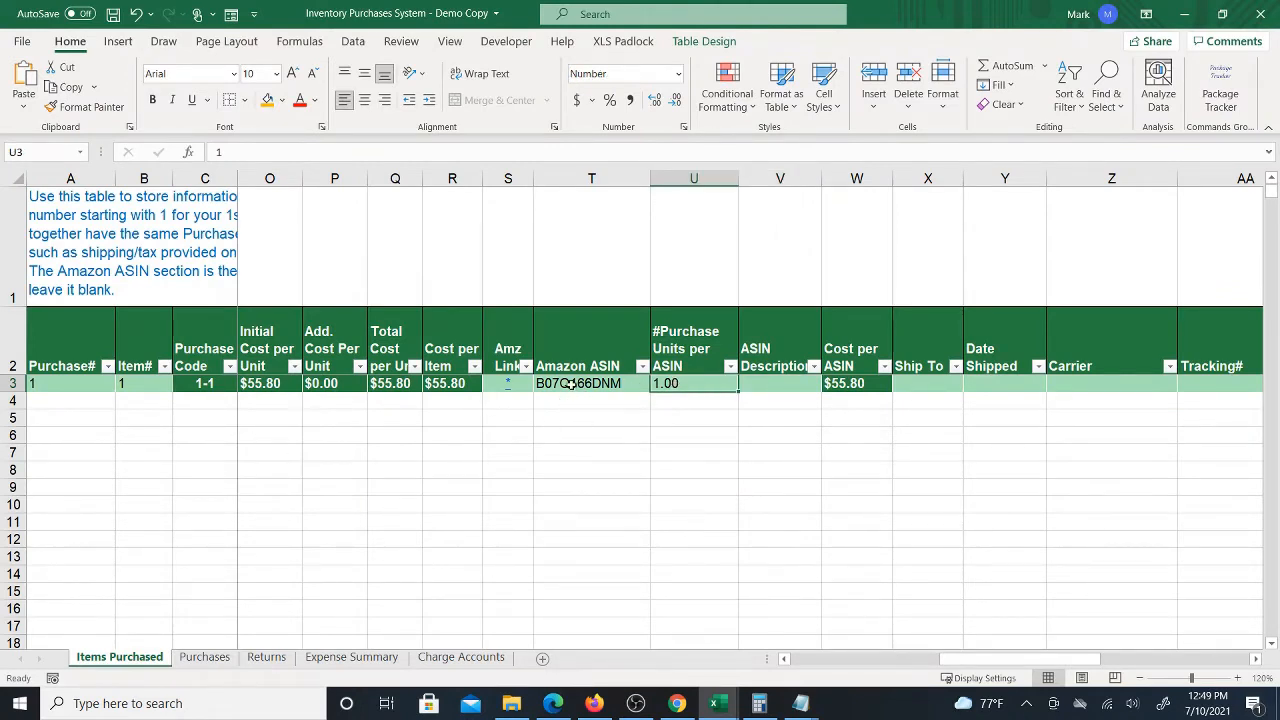
click(780, 383)
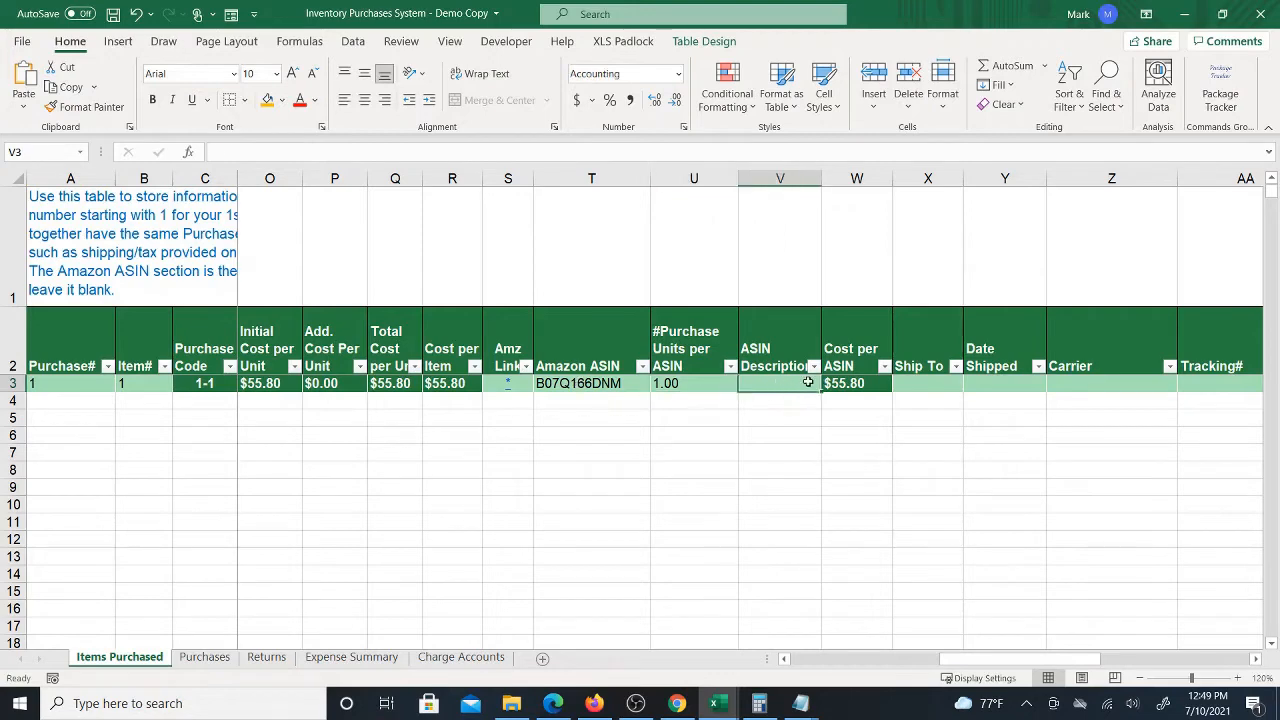
drag(817, 179, 828, 179)
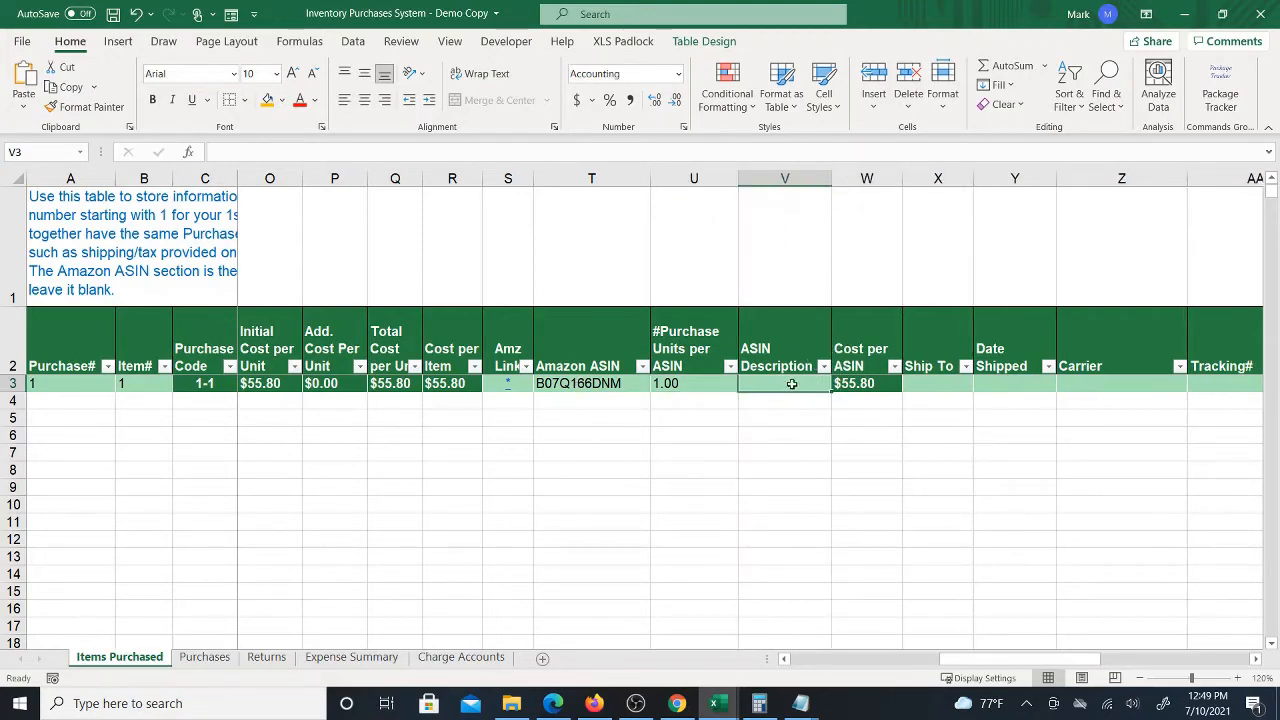
Copy the Amazon product title and paste it into the row's ASIN Description cell
click(677, 703)
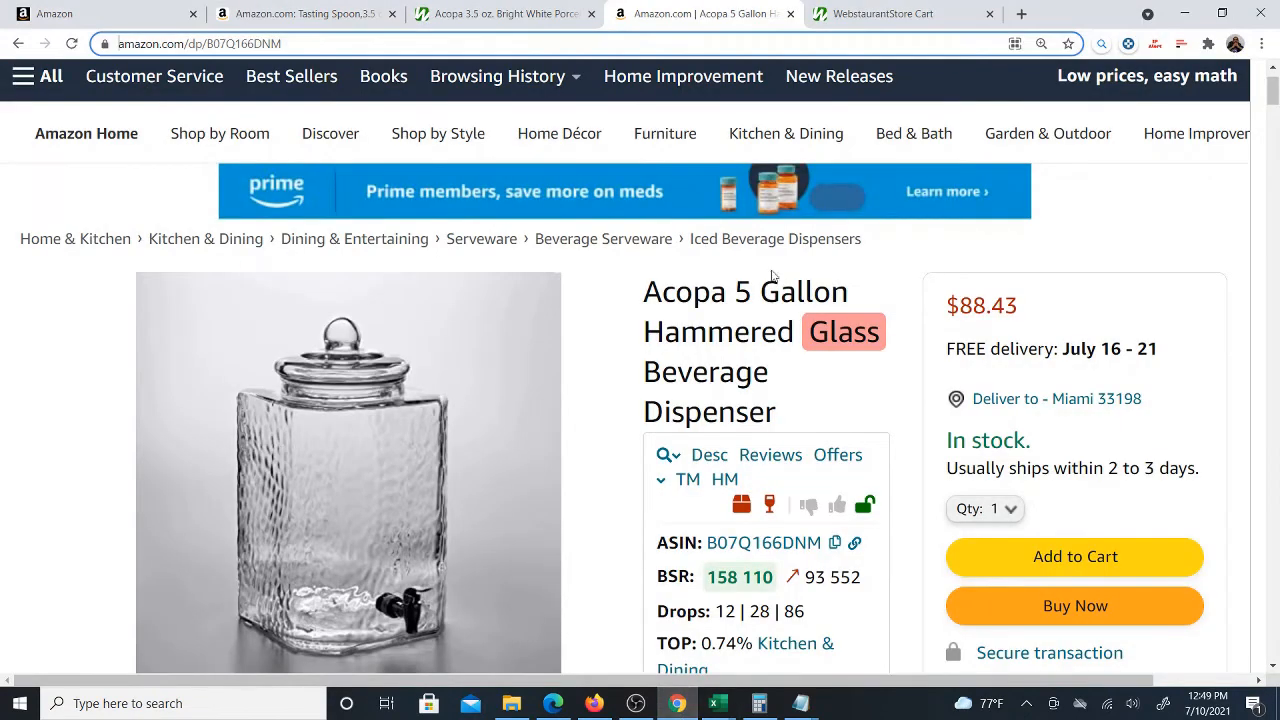
triple_click(631, 300)
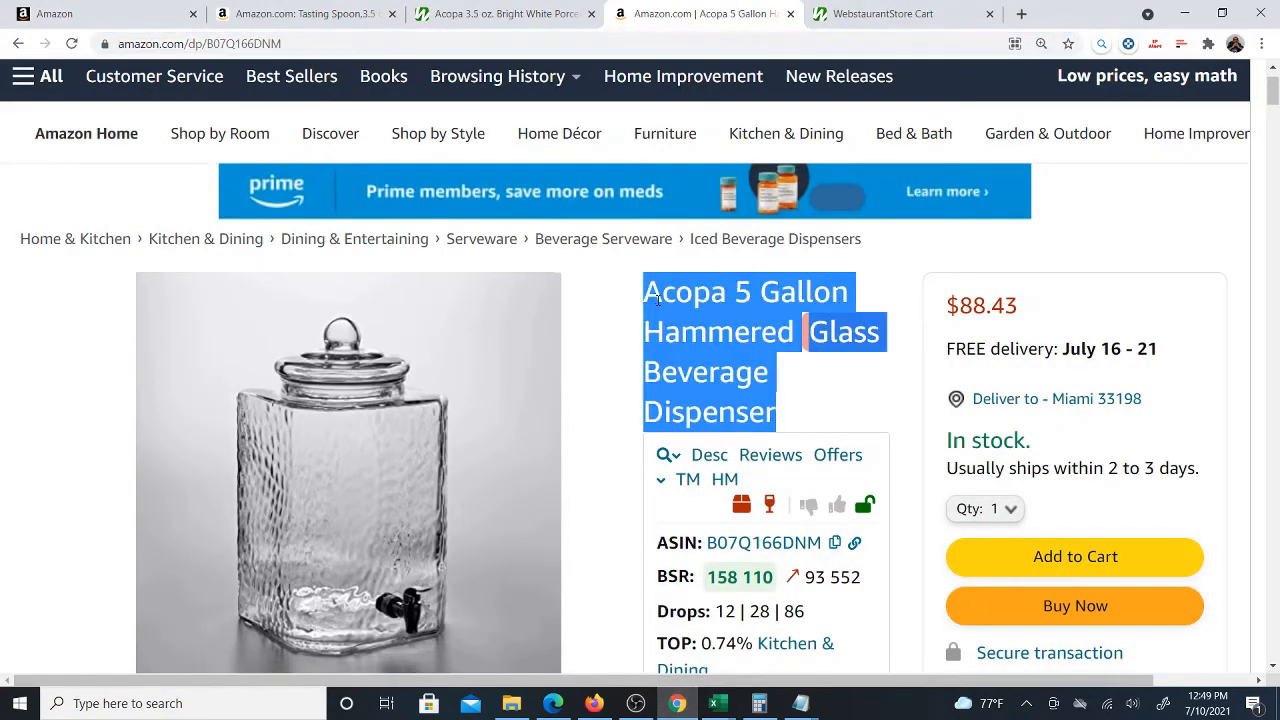
right_click(657, 300)
click(686, 316)
mouse_move(716, 703)
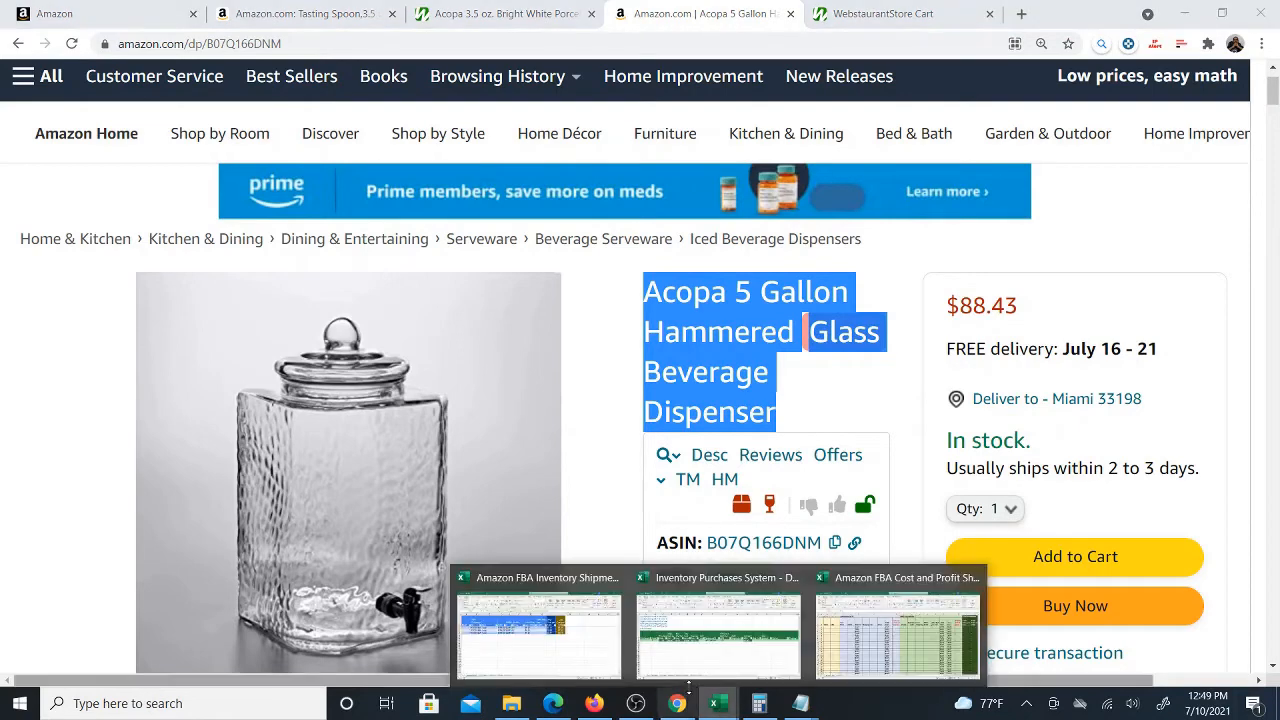
click(718, 628)
right_click(779, 385)
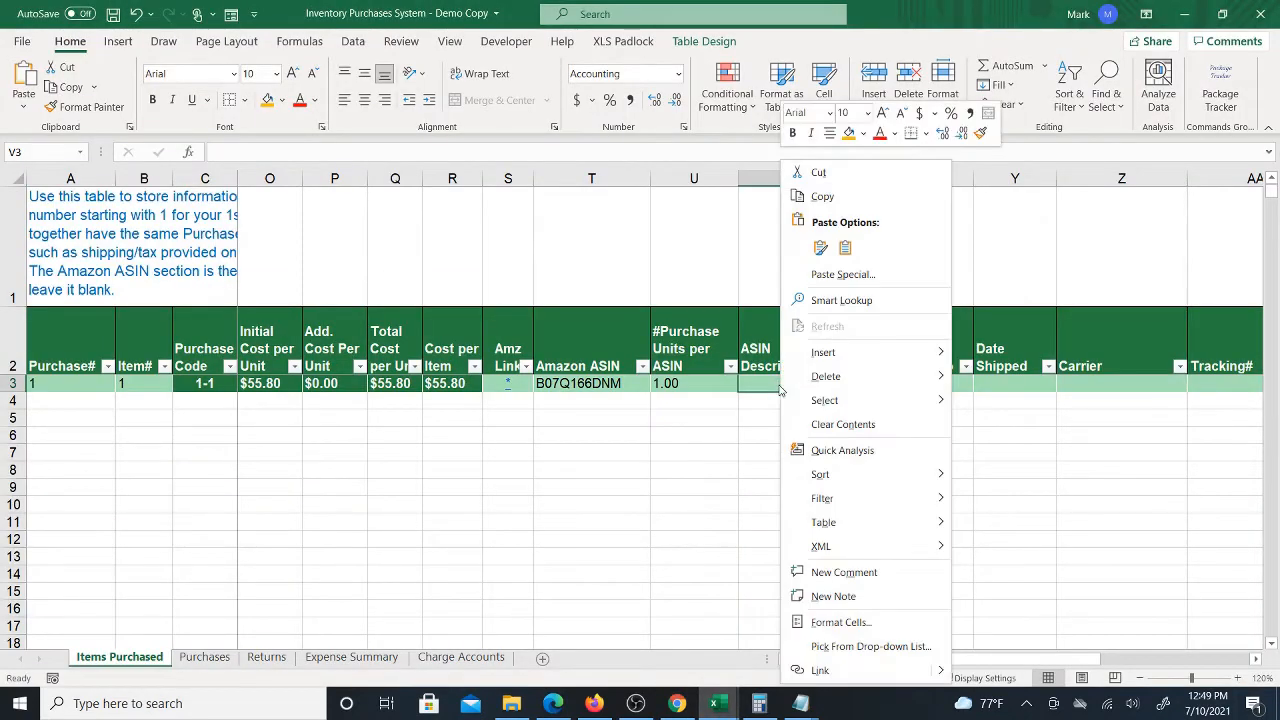
click(849, 260)
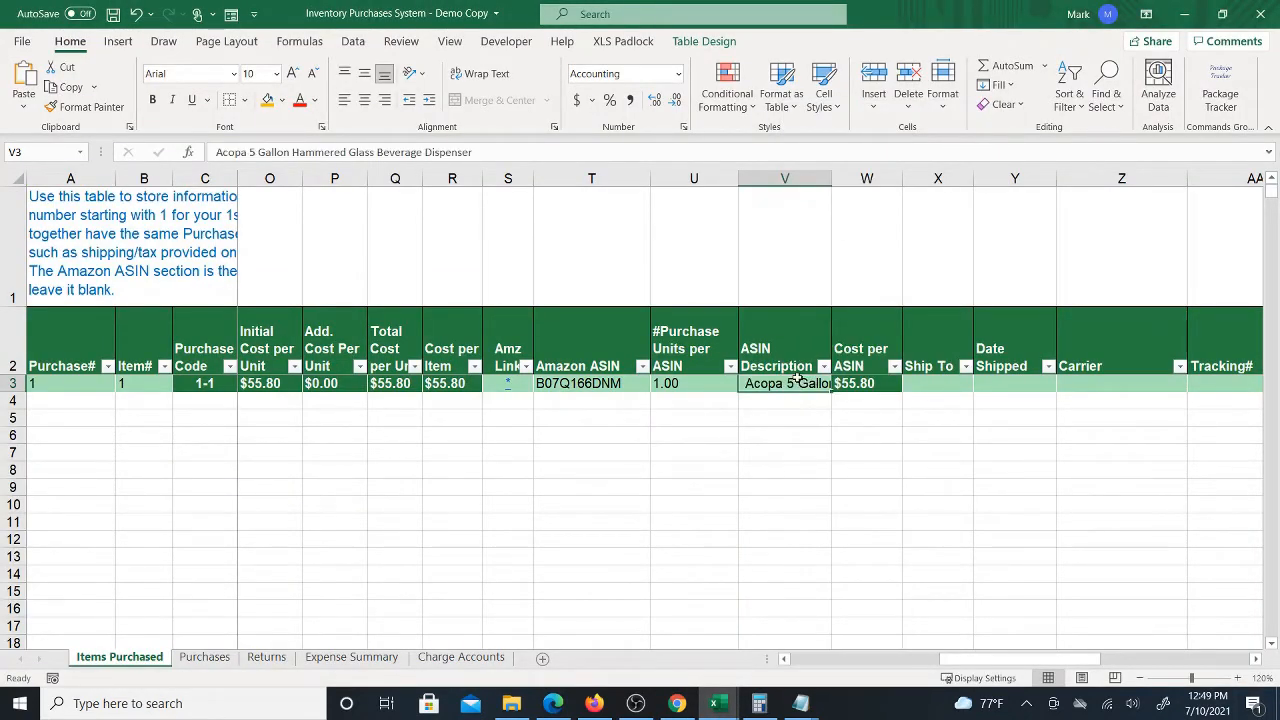
Review the finished row, return to the start of the table and save the workbook
click(938, 384)
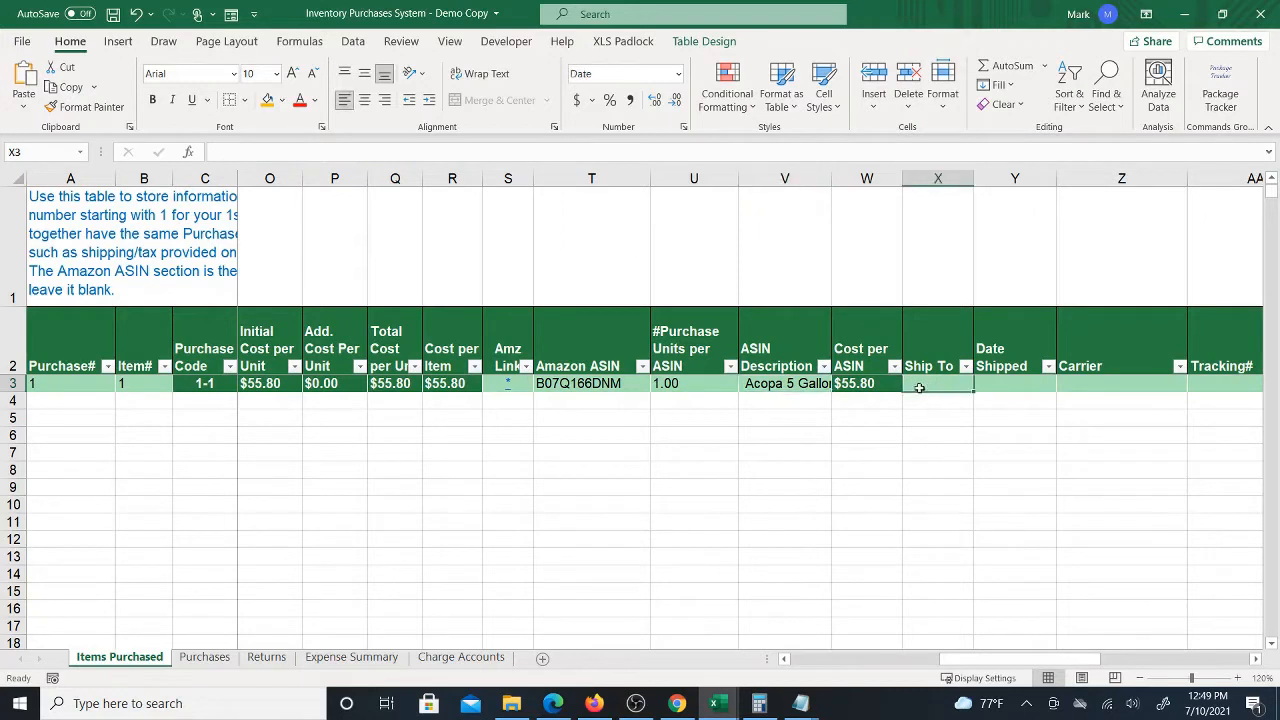
click(780, 385)
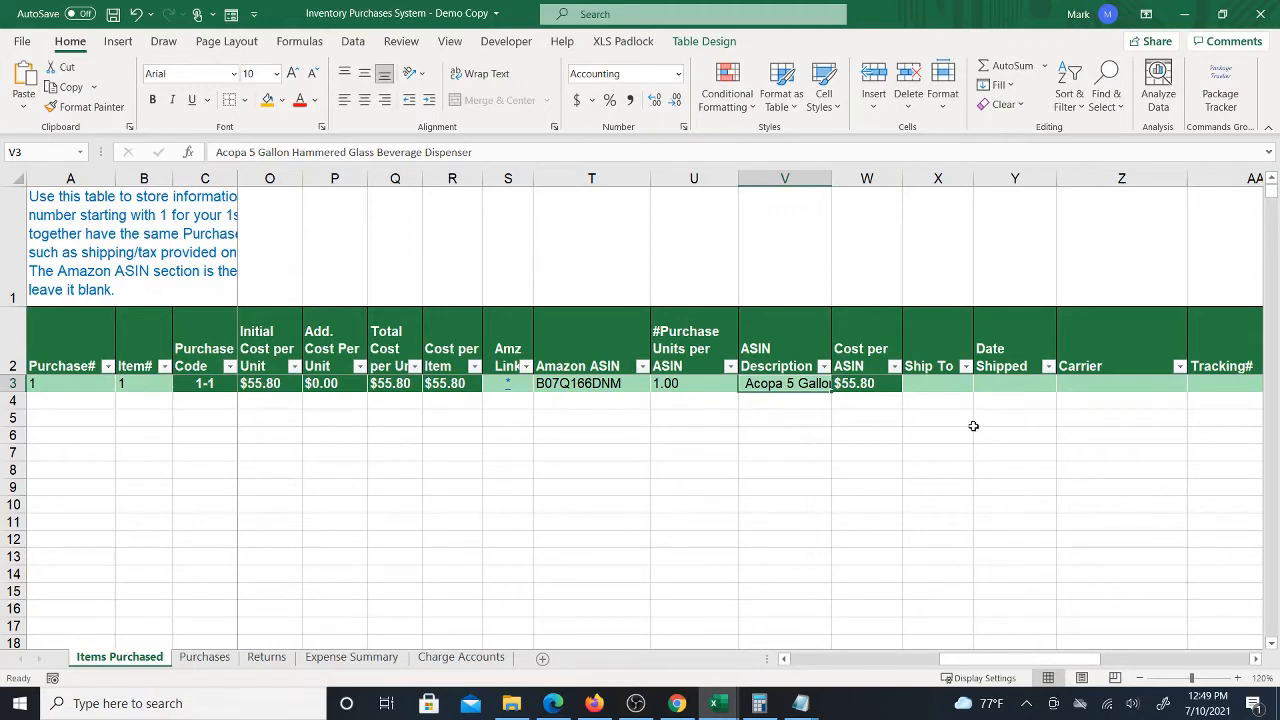
click(932, 387)
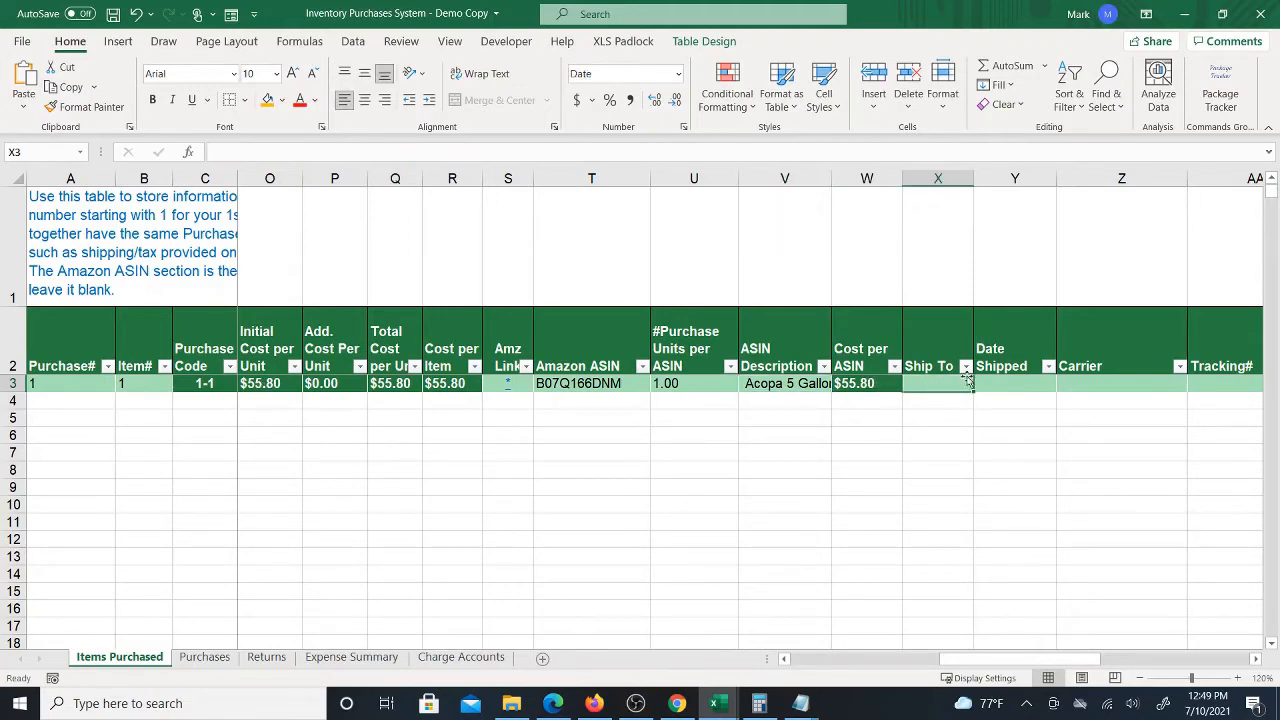
drag(972, 660, 796, 675)
click(58, 403)
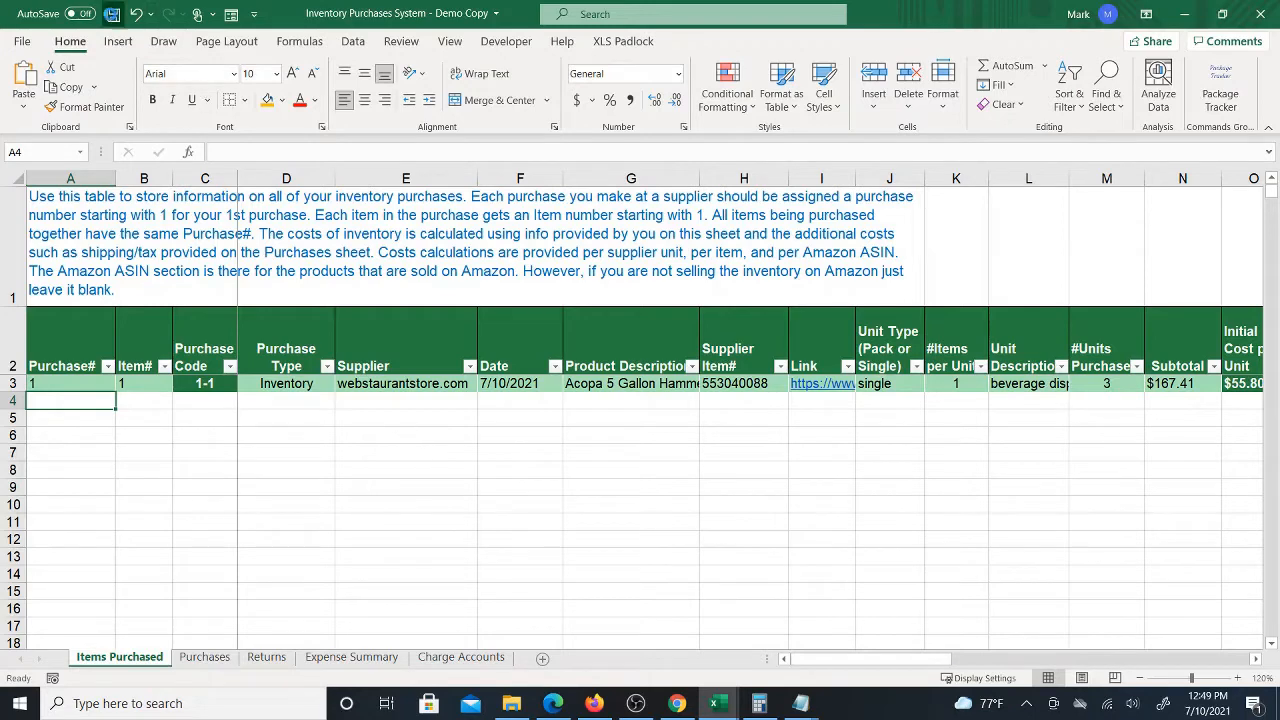
click(113, 14)
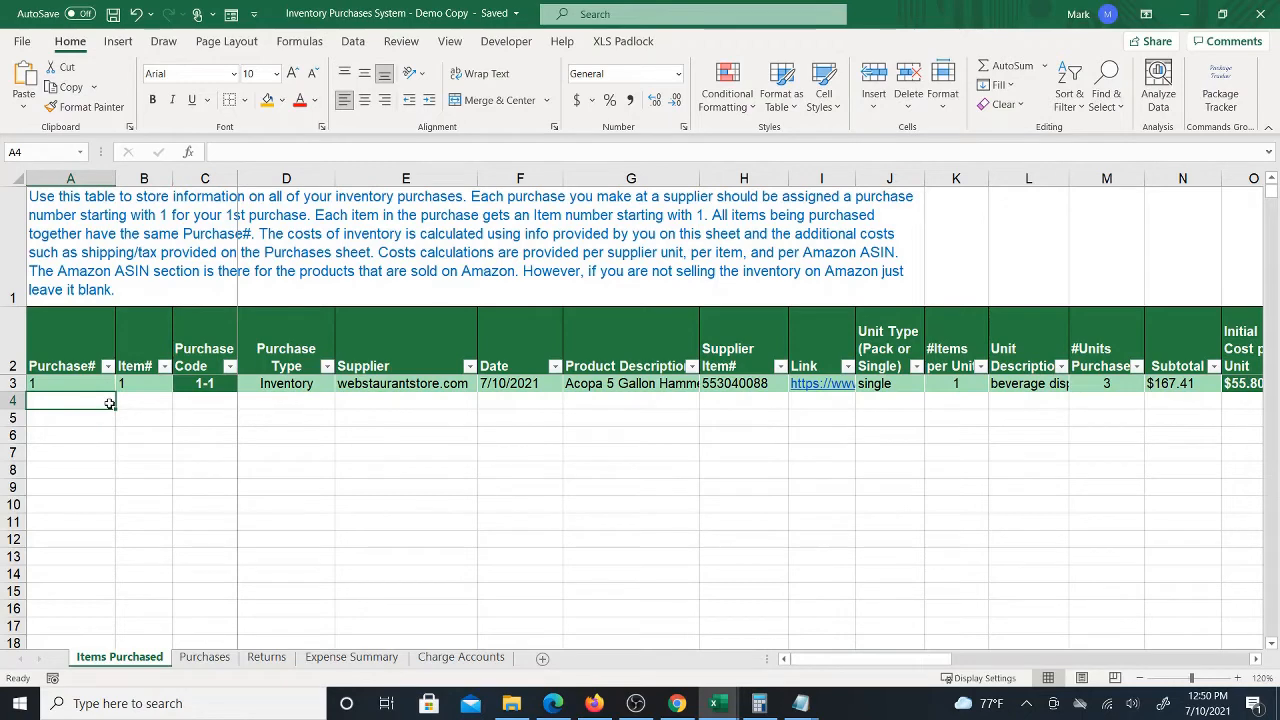
Start a second item row with Purchase# 1, Item# 2 and purchase type Inventory
text(1)
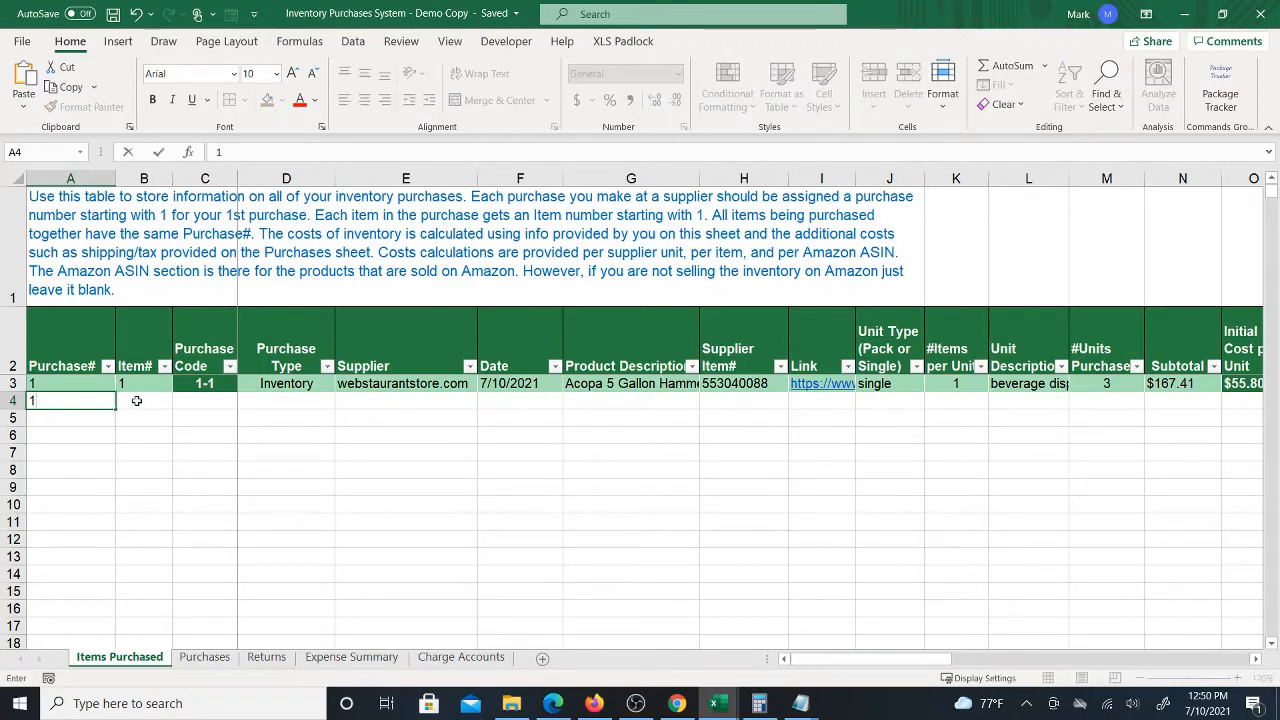
click(137, 401)
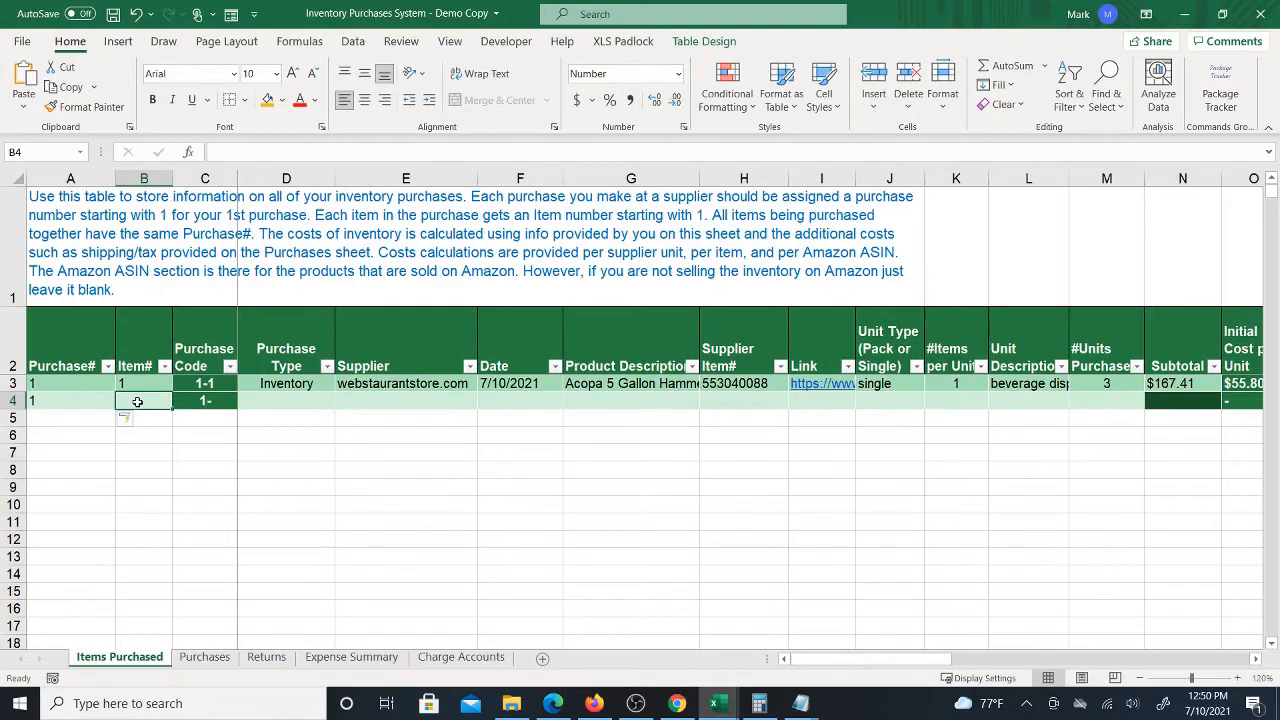
text(2)
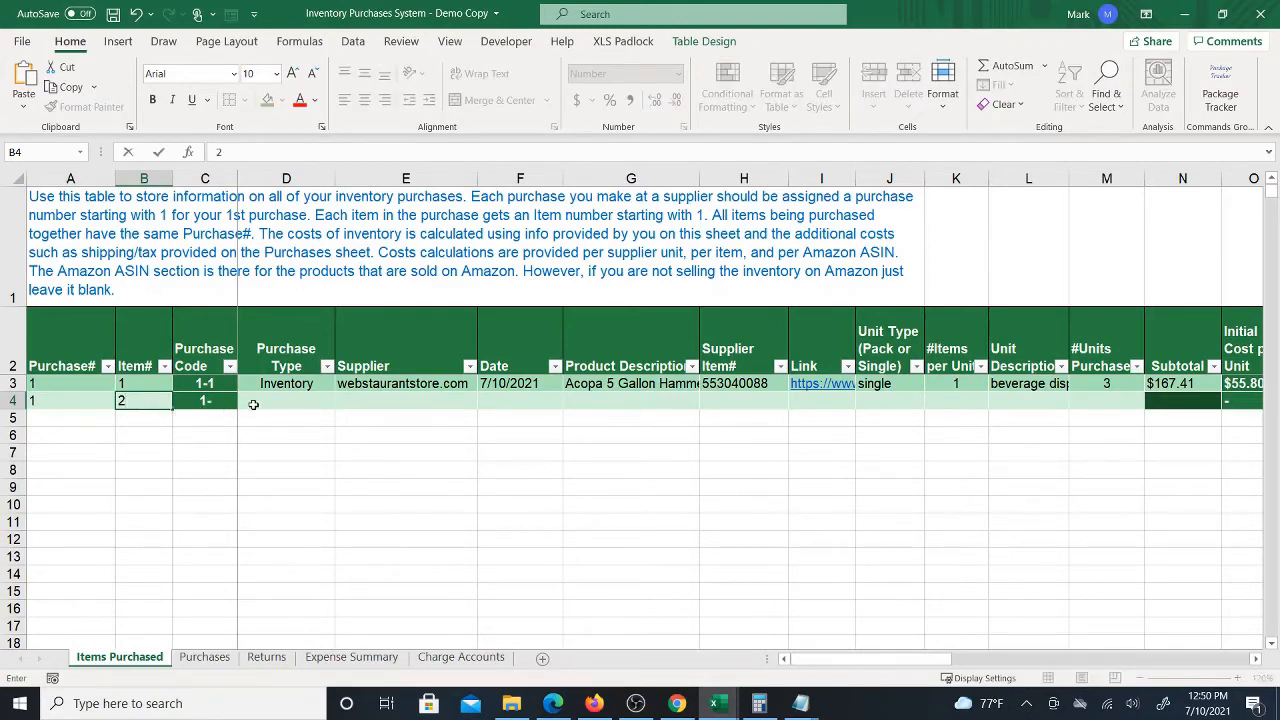
click(260, 400)
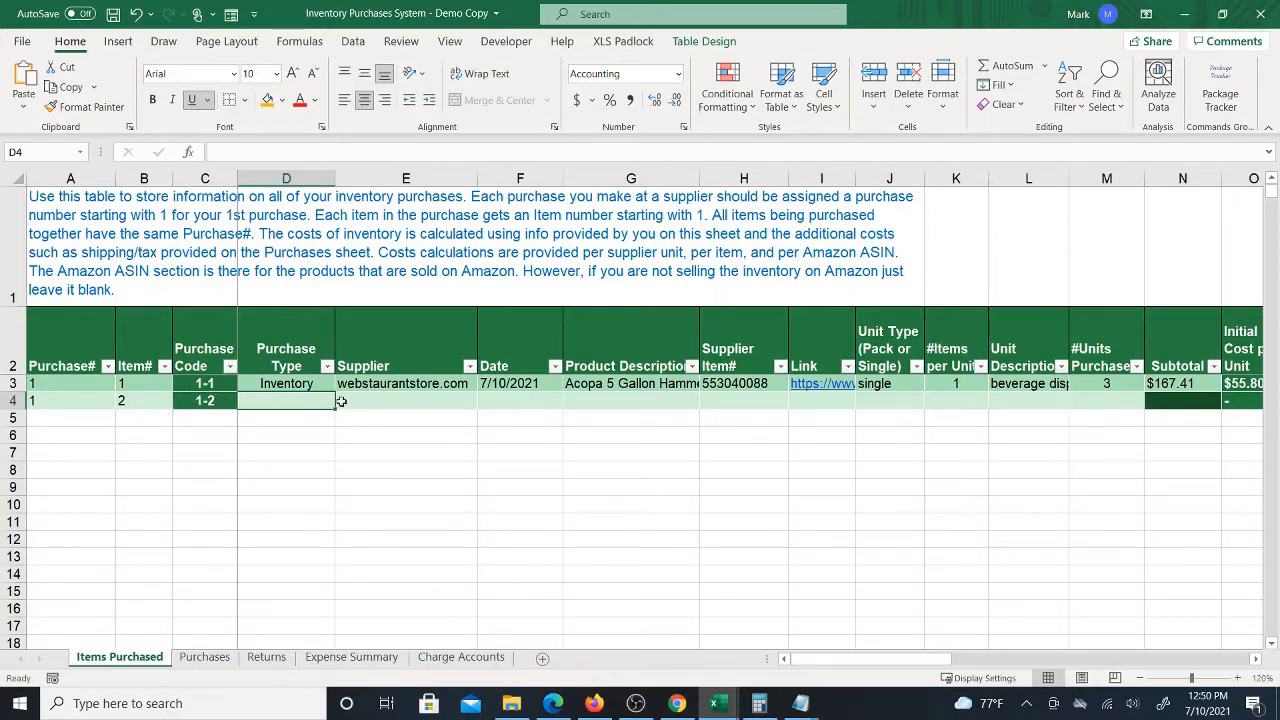
text(Inventory)
key(Tab)
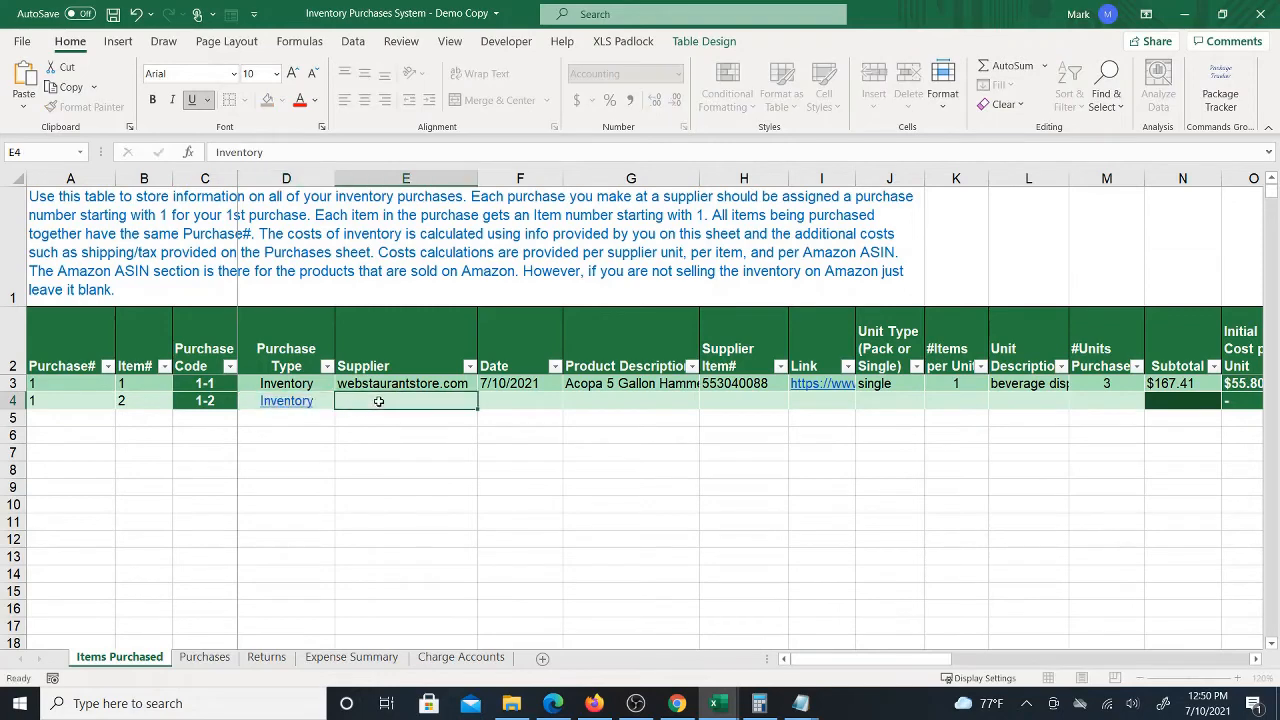
Fill the supplier webstaurantstore.com down to the new row and enter the date 7/10
click(400, 383)
drag(477, 392, 483, 403)
click(527, 384)
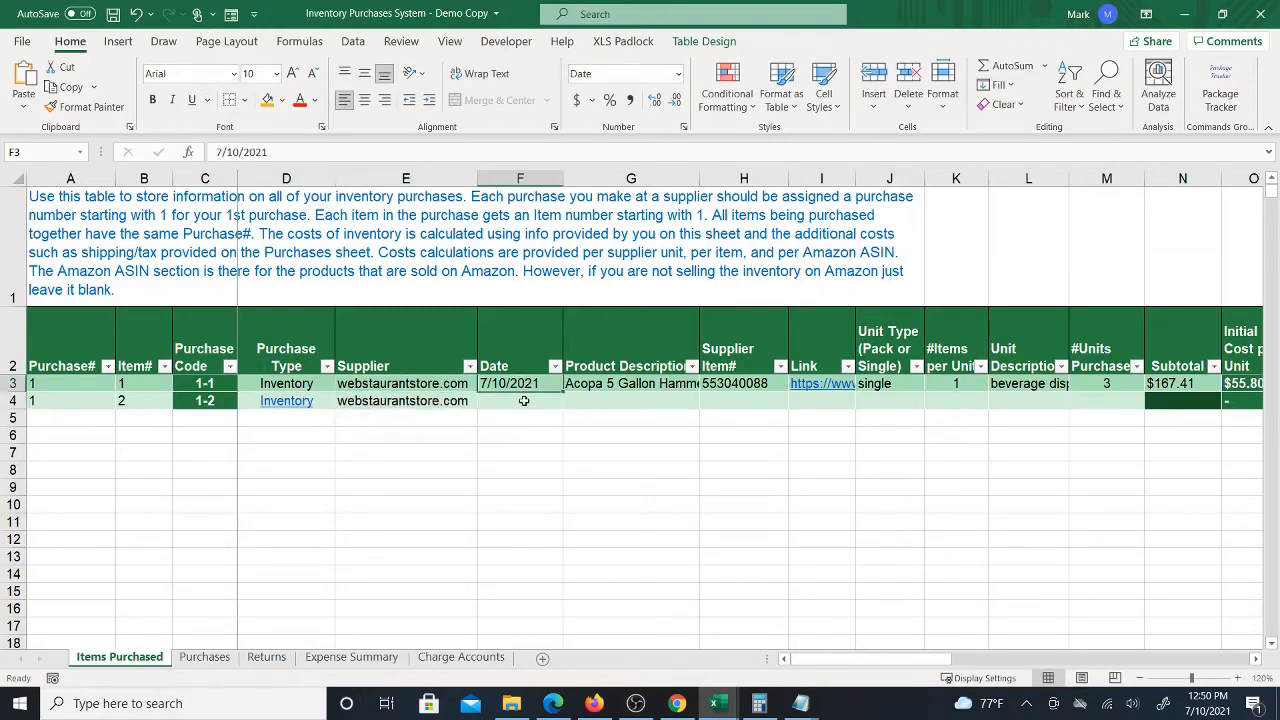
click(523, 401)
text(7/)
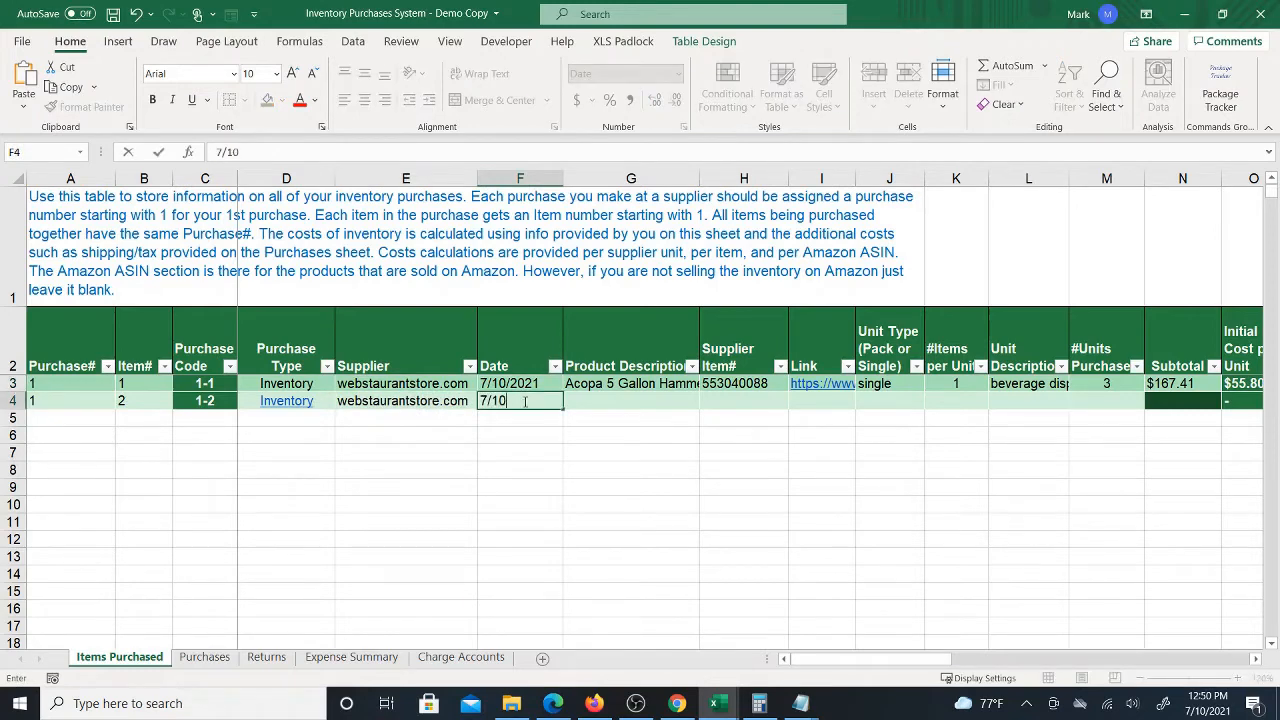
text(10)
key(Tab)
Fill the product description and supplier item number down to the new row, then clear both cells
click(672, 381)
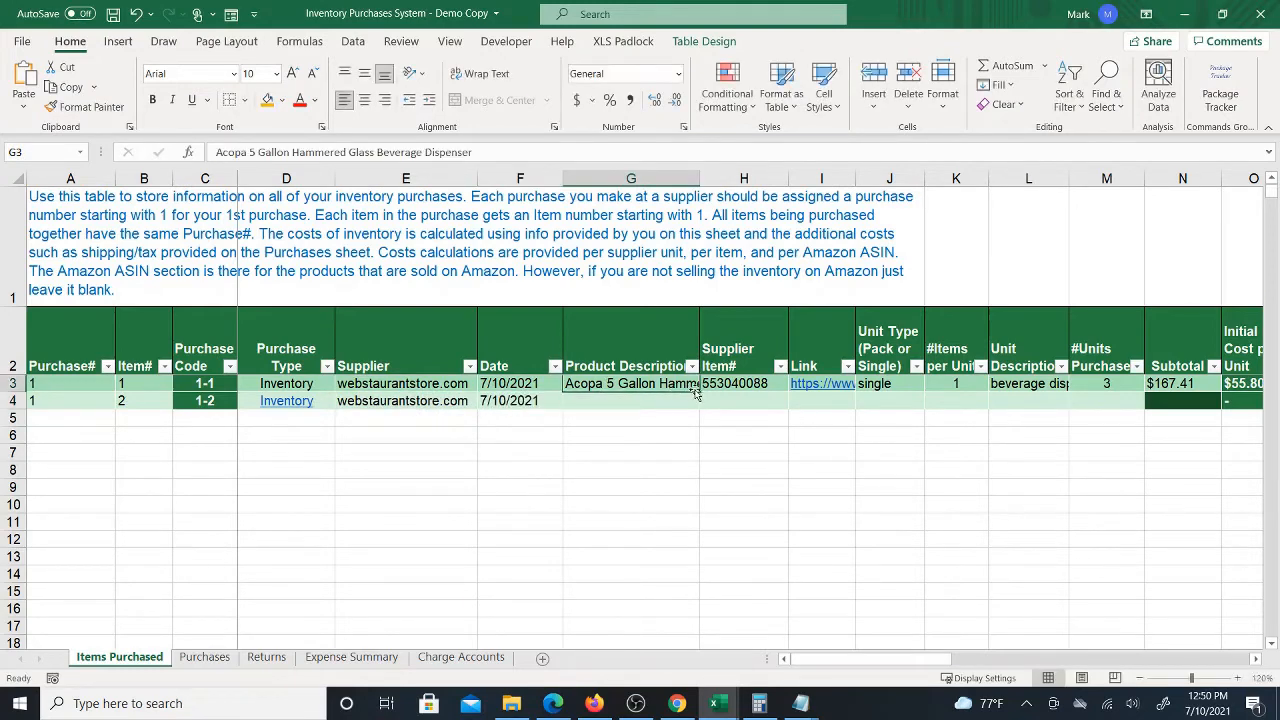
drag(698, 394, 697, 407)
click(742, 388)
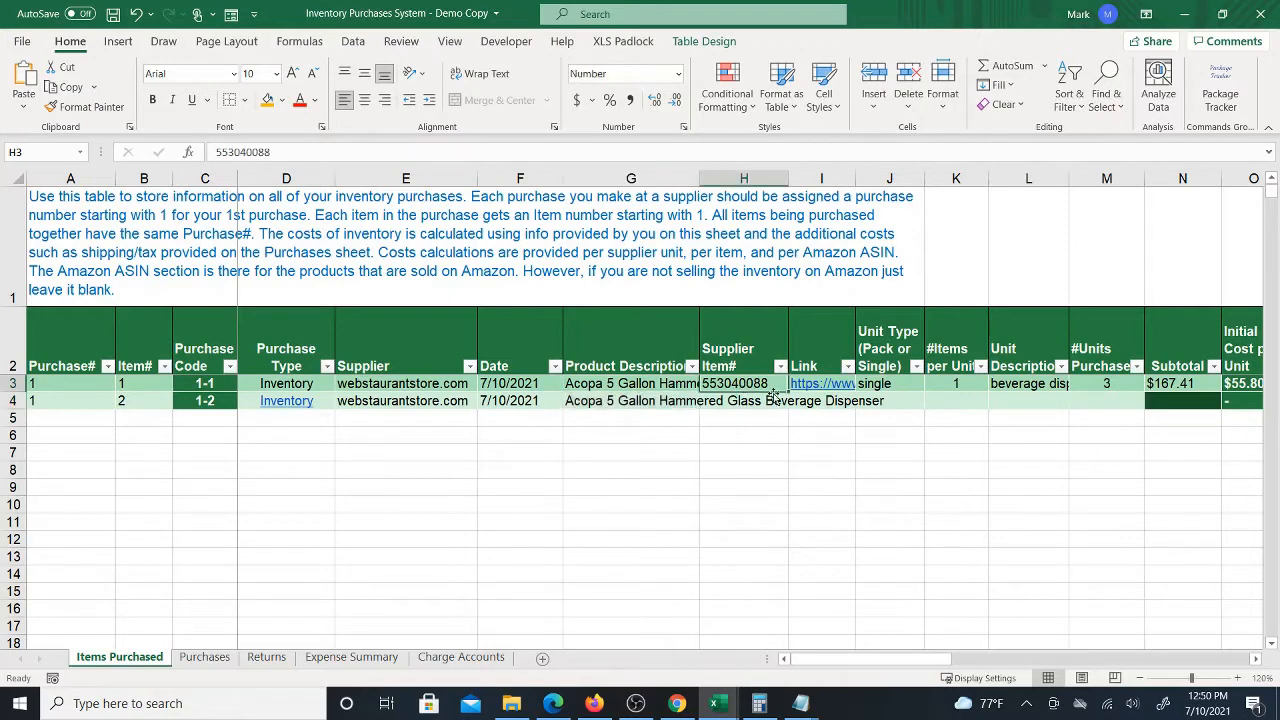
drag(787, 391, 787, 407)
click(776, 400)
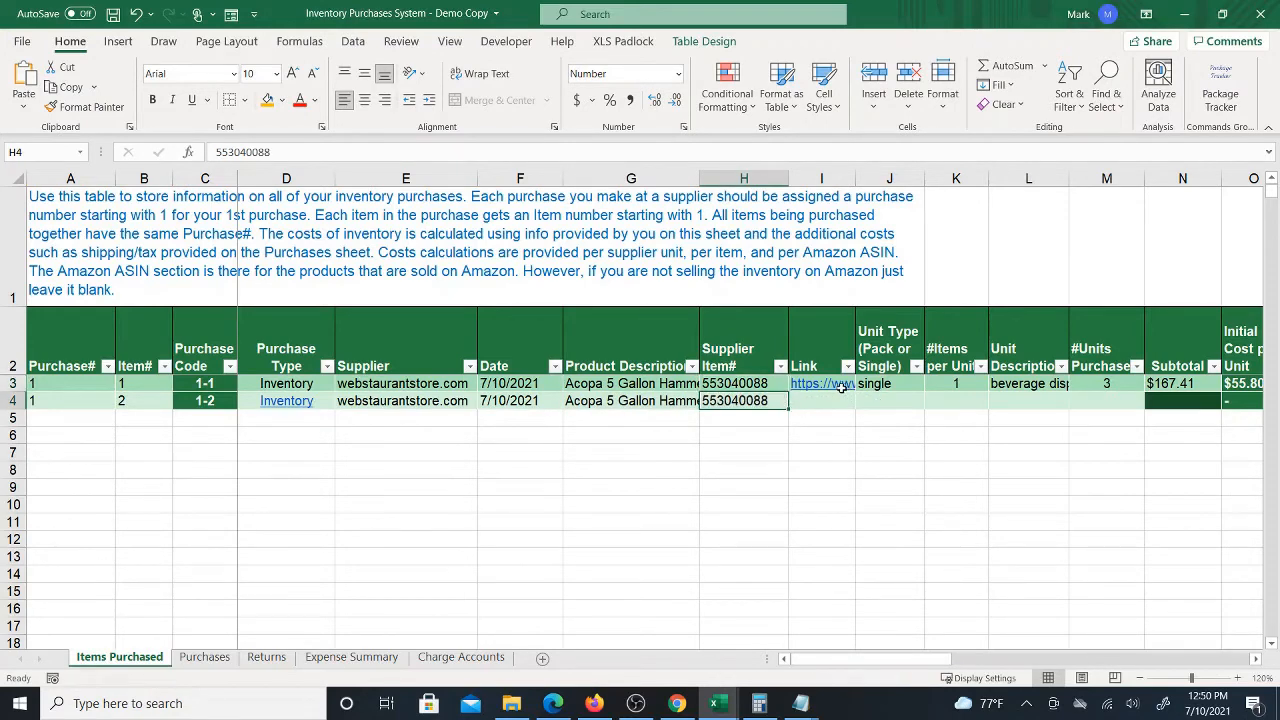
key(Right)
key(Left)
key(Delete)
click(665, 399)
key(Delete)
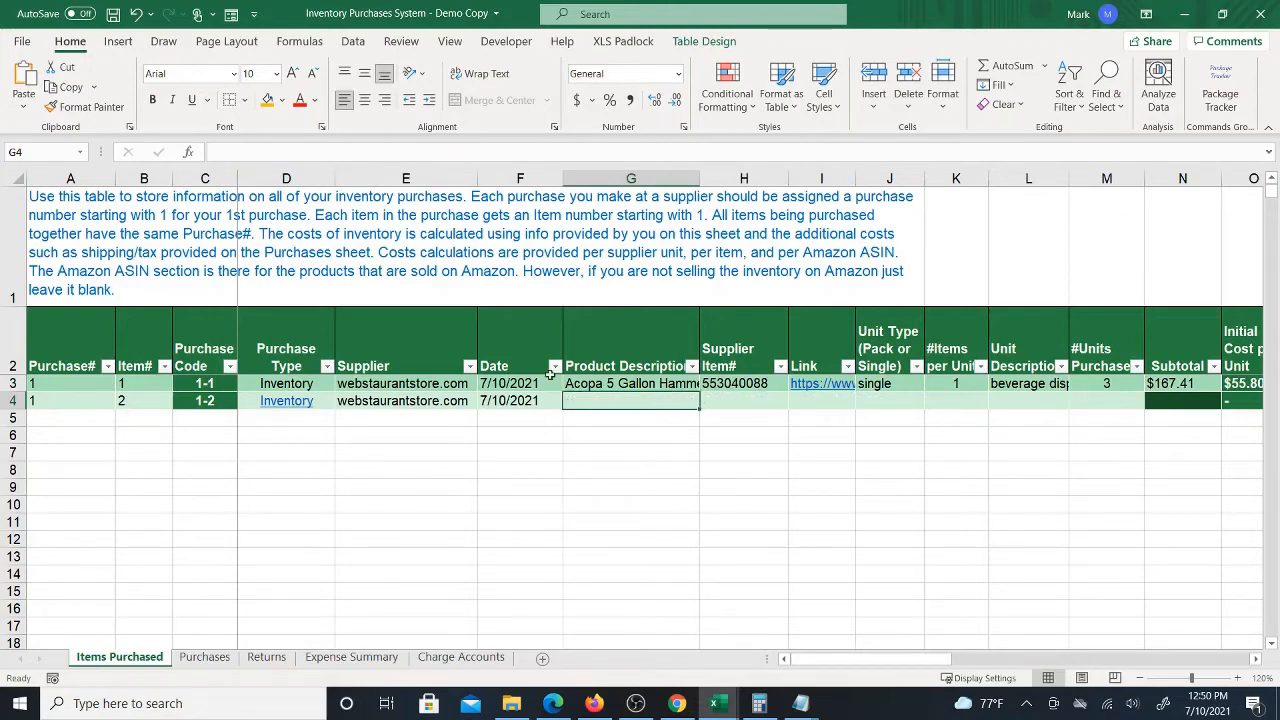
Save the workbook and examine the Webstaurant page for the Acopa 3.5 oz tasting spoon 12/Pack
click(113, 14)
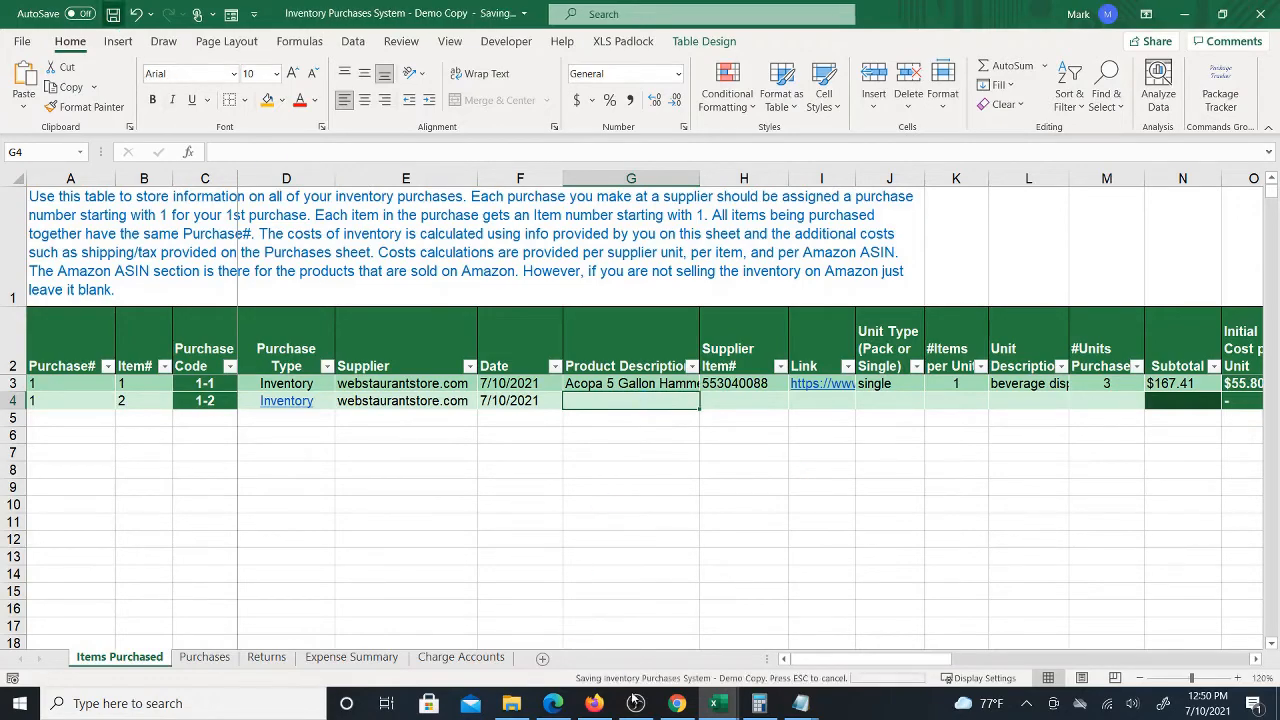
click(677, 703)
click(510, 13)
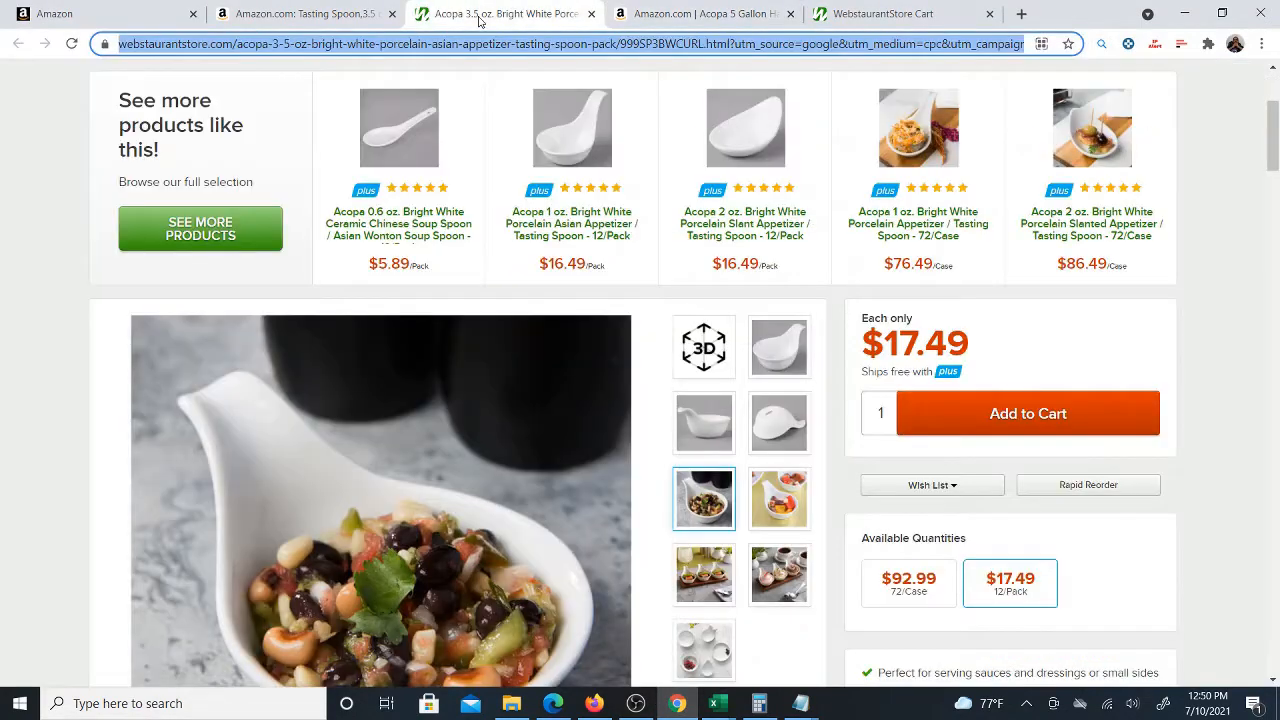
scroll(648, 310, up, 3)
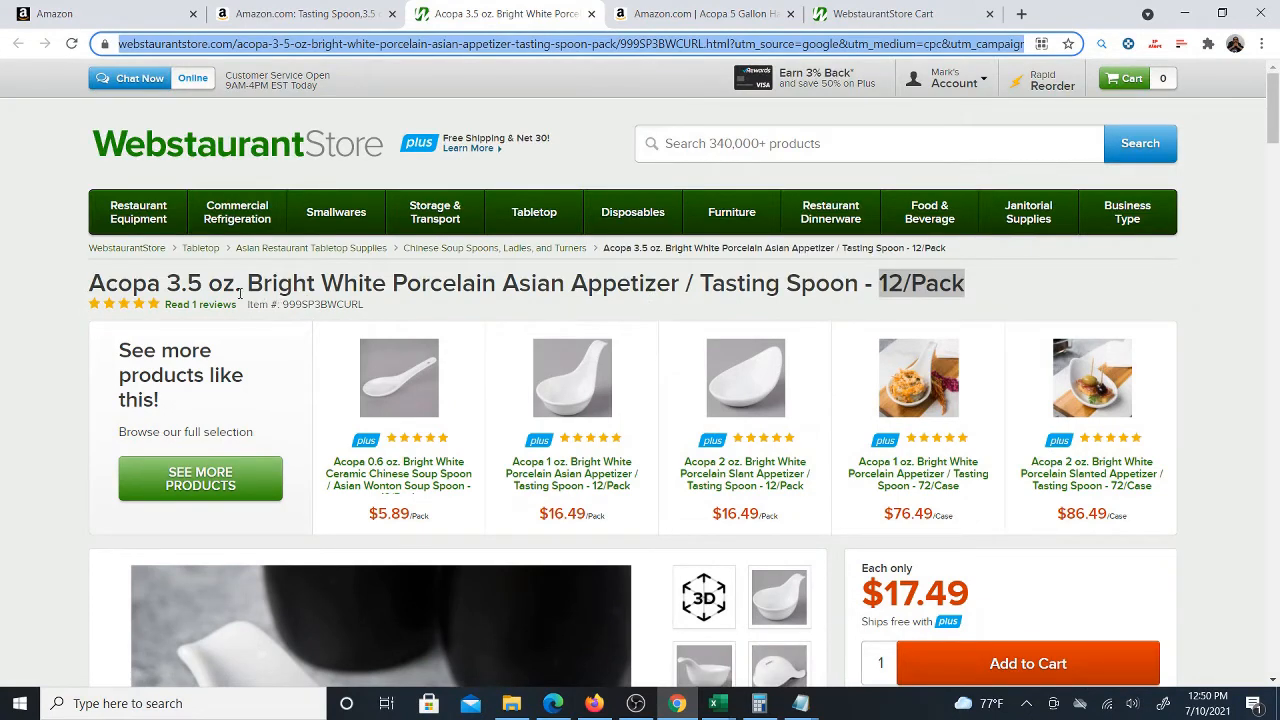
scroll(600, 340, down, 2)
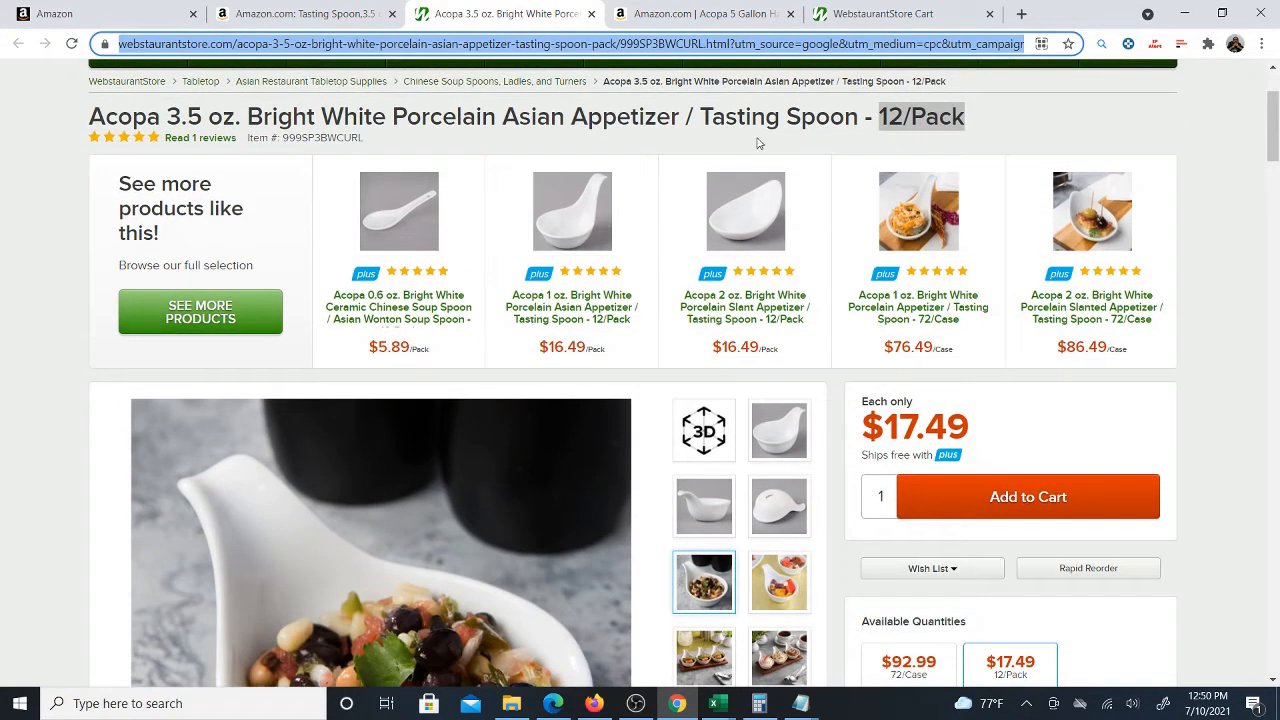
scroll(578, 277, down, 2)
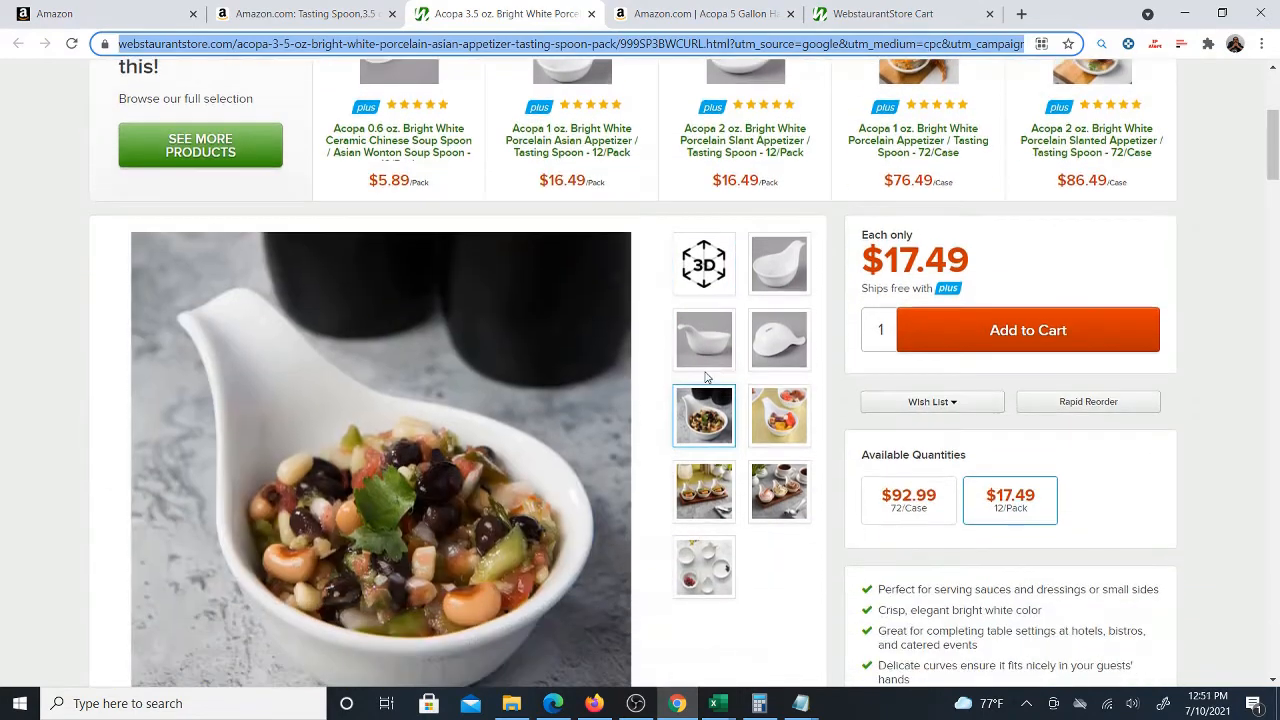
Move the Amazon tasting spoon tab next to the Webstaurant tasting spoon tab
click(324, 15)
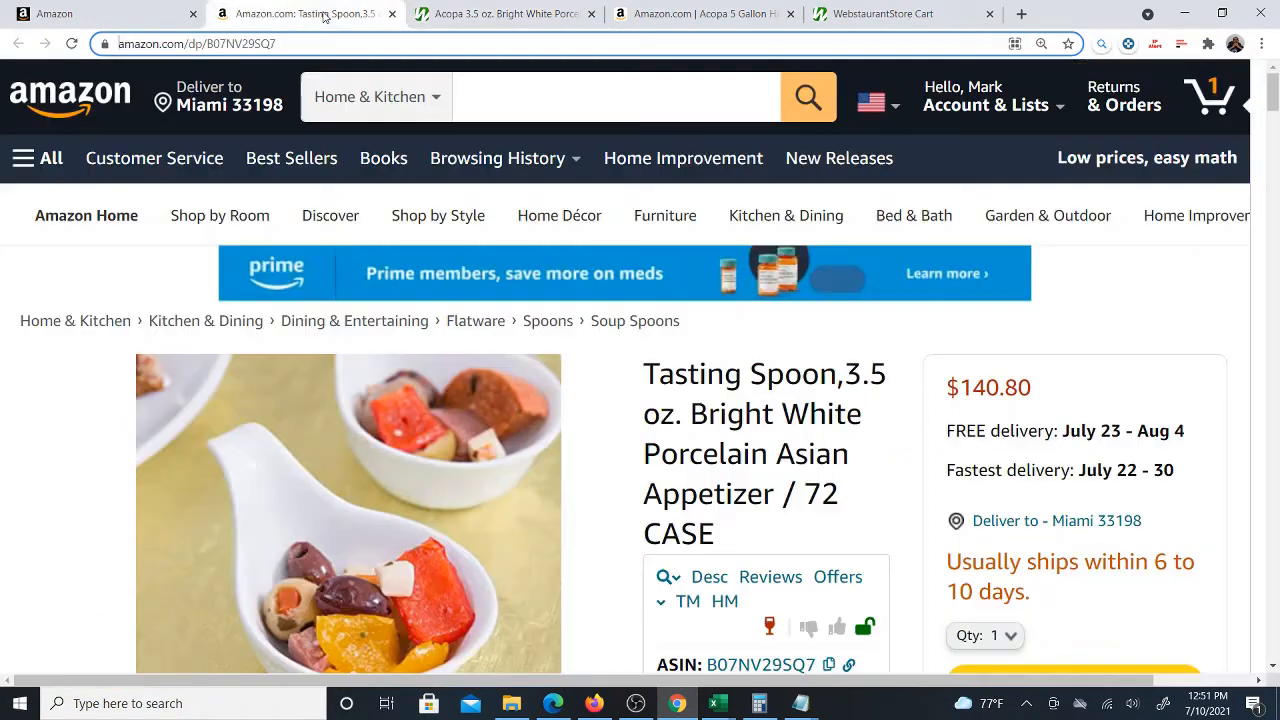
drag(333, 17, 480, 15)
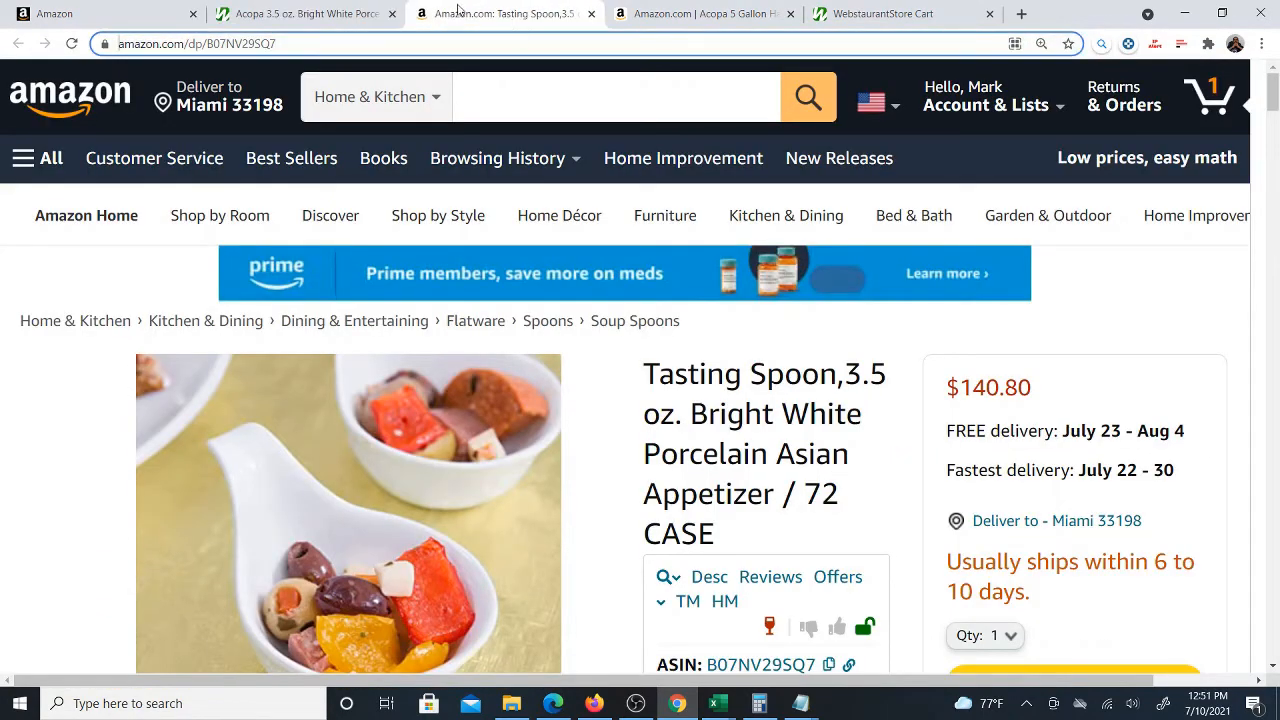
Compare the Webstaurant 3.5 oz tasting spoon 12/Pack price with the Amazon 72-case tasting spoon listing
click(300, 14)
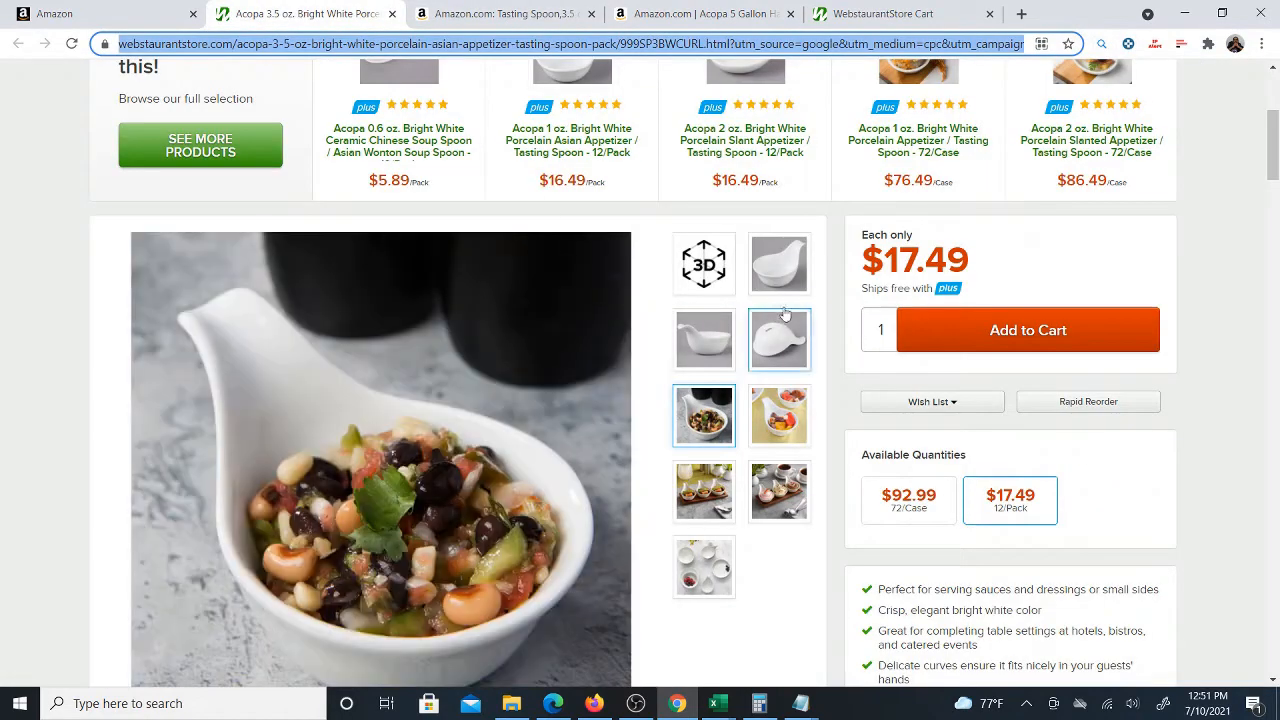
click(474, 15)
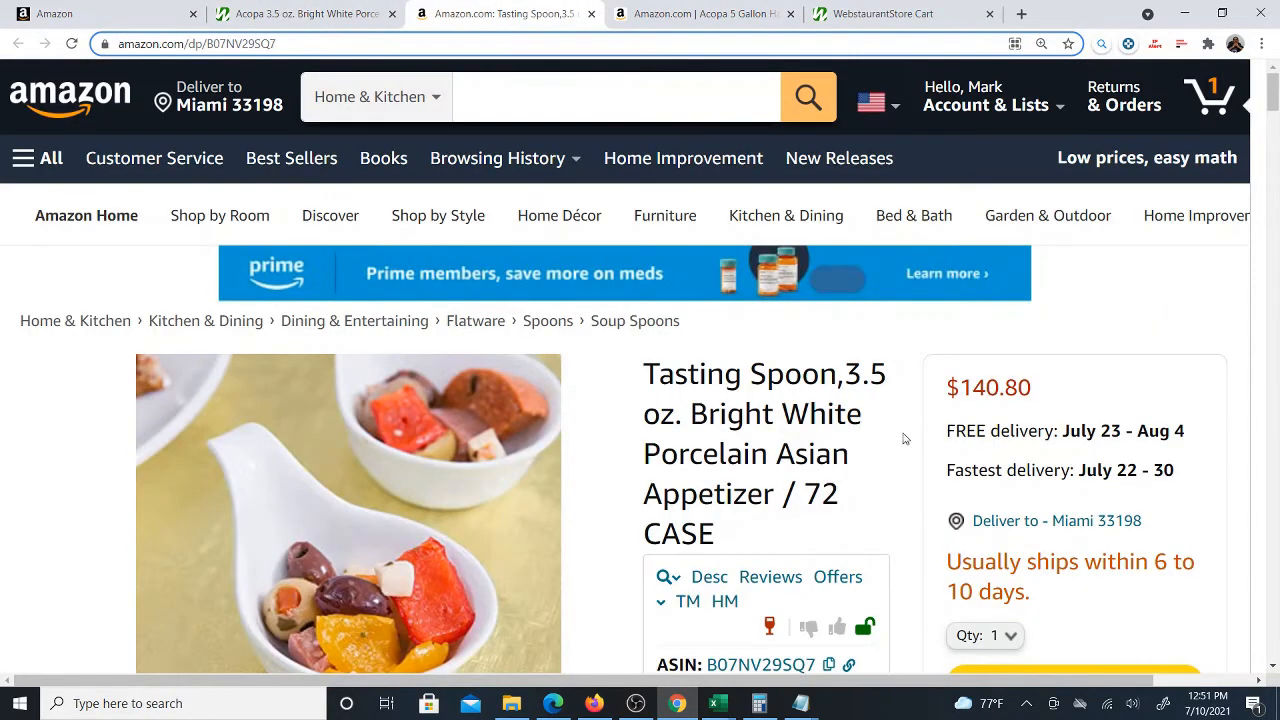
scroll(890, 400, down, 1)
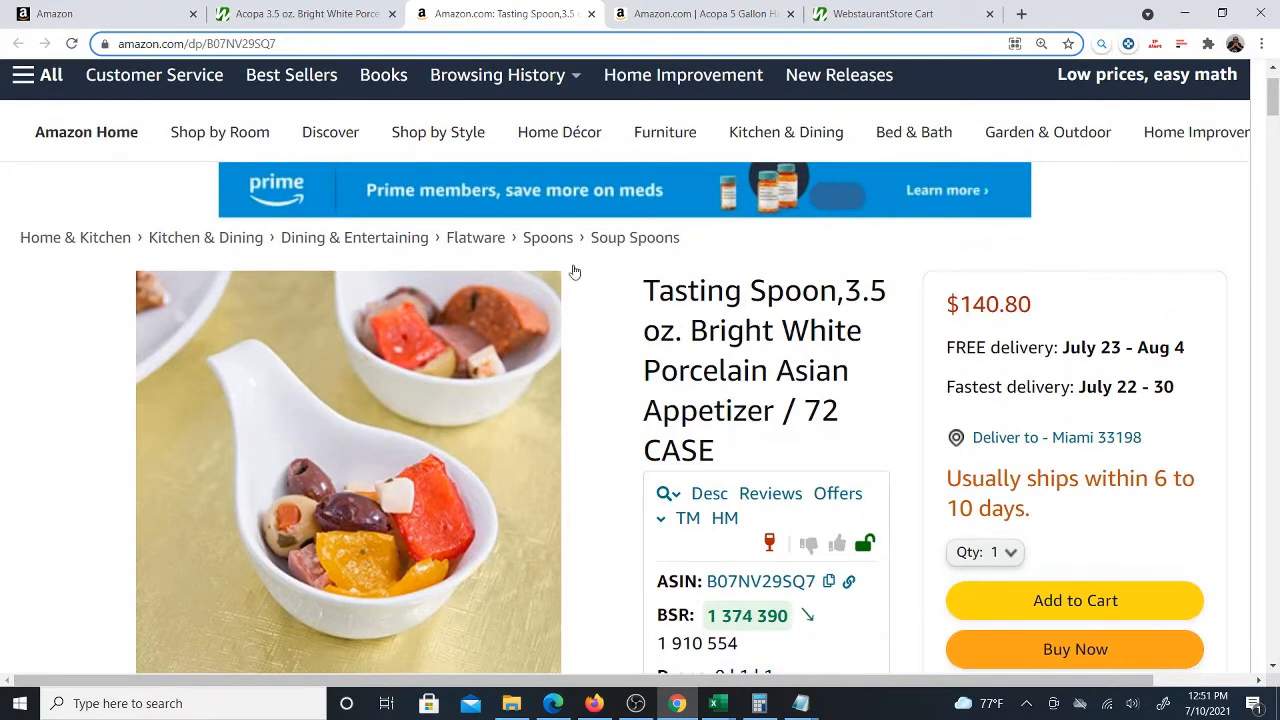
click(290, 18)
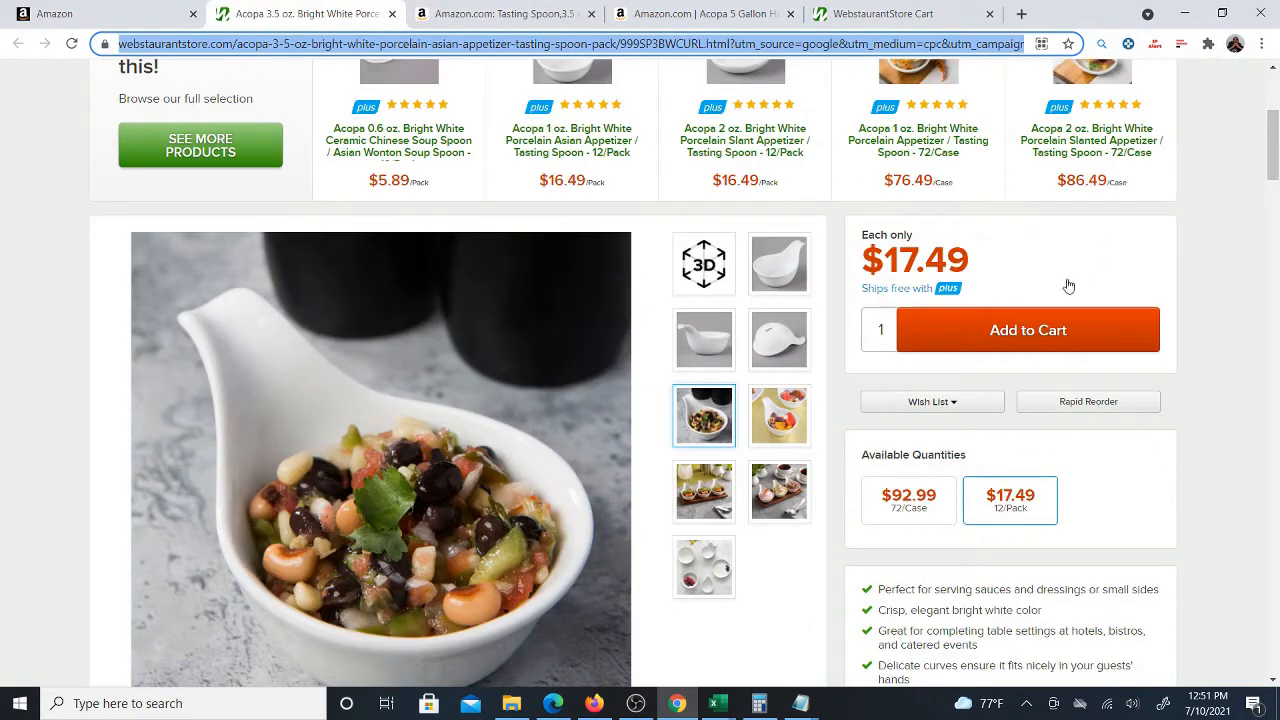
scroll(787, 318, down, 1)
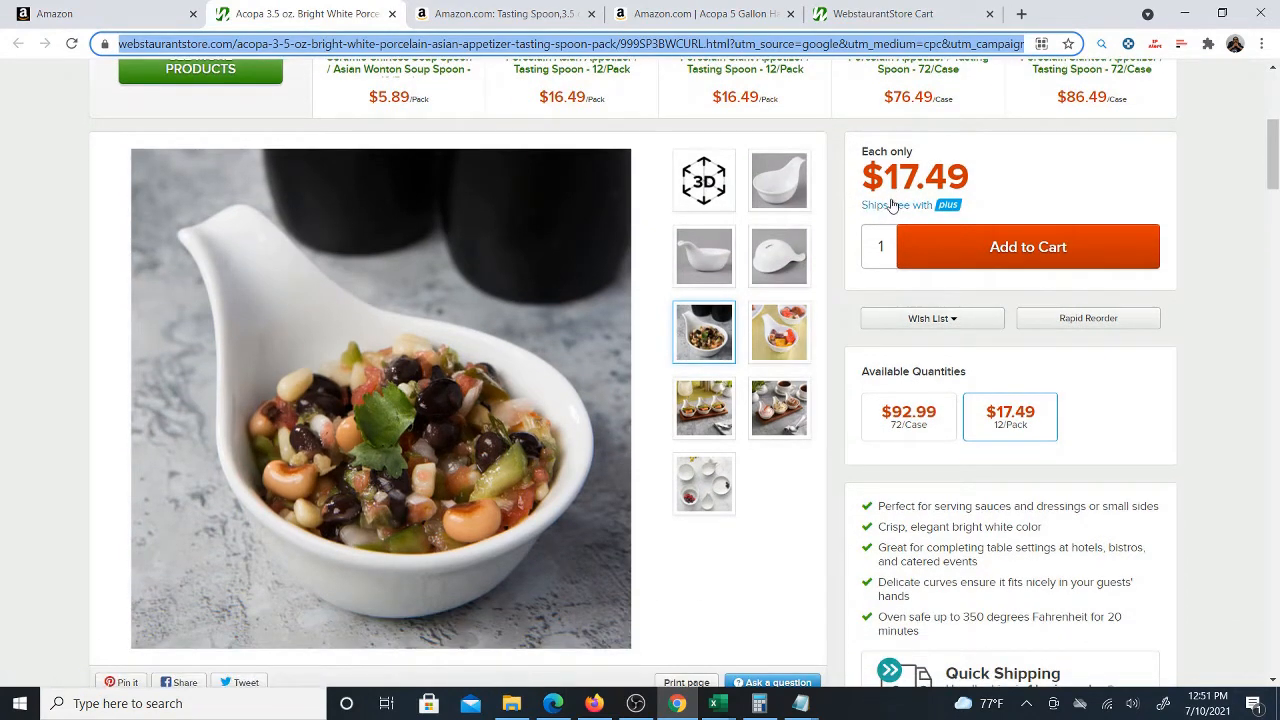
drag(899, 178, 970, 180)
scroll(902, 276, up, 2)
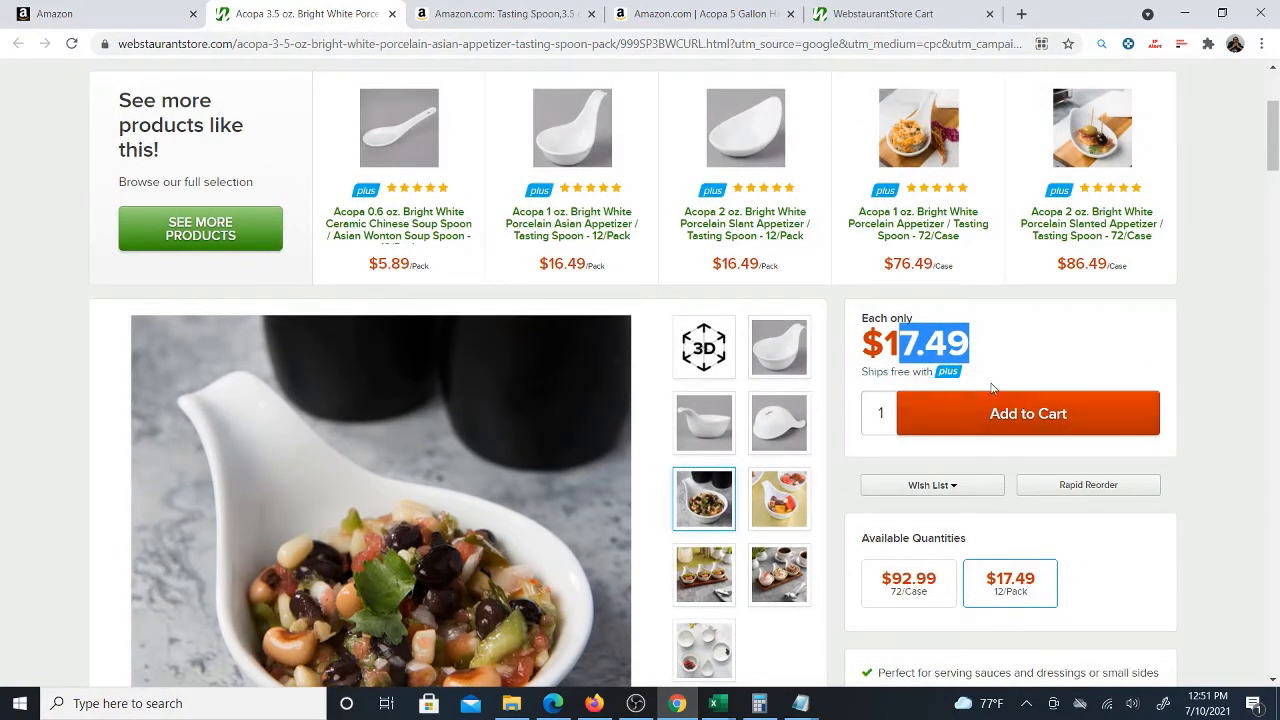
scroll(1100, 480, down, 1)
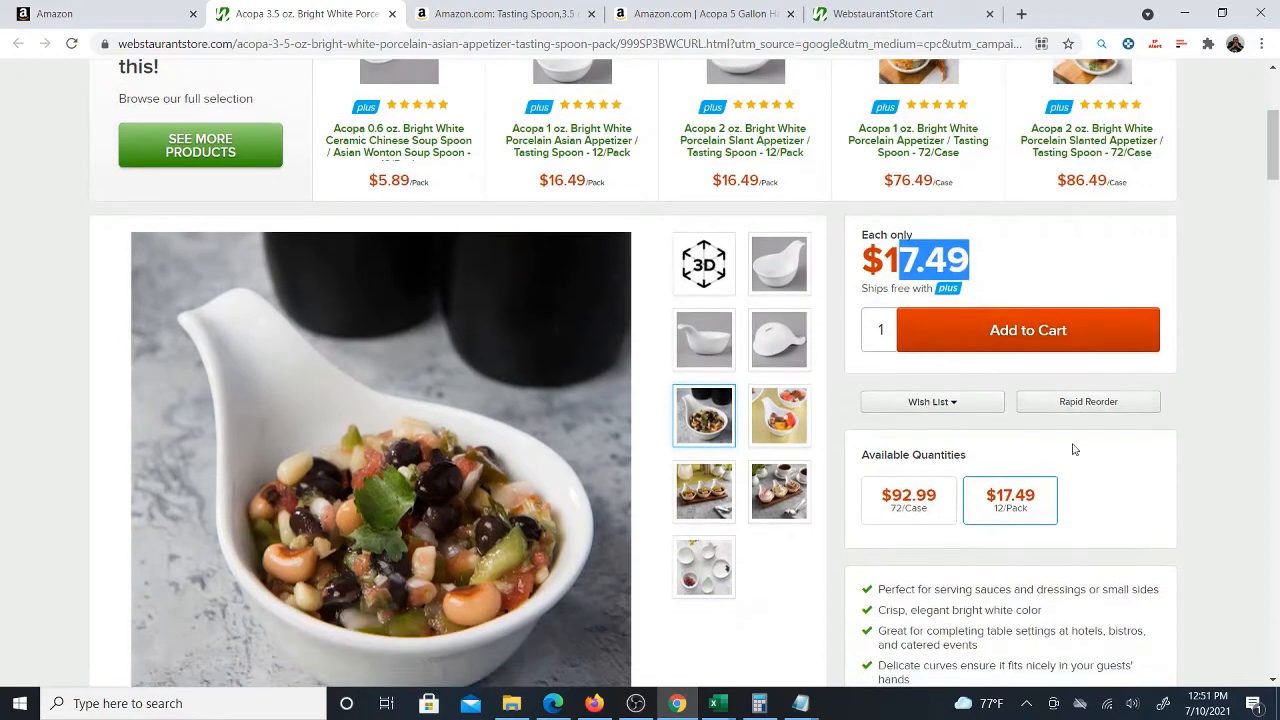
click(901, 259)
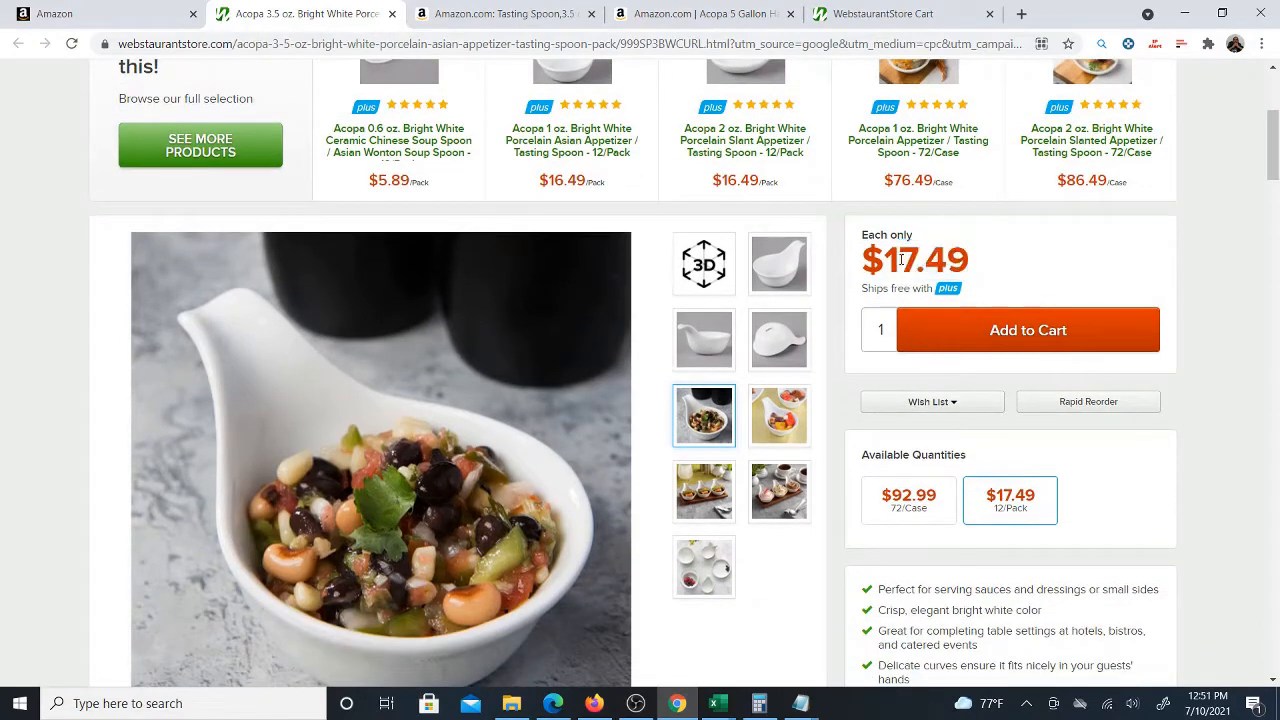
drag(866, 262, 973, 268)
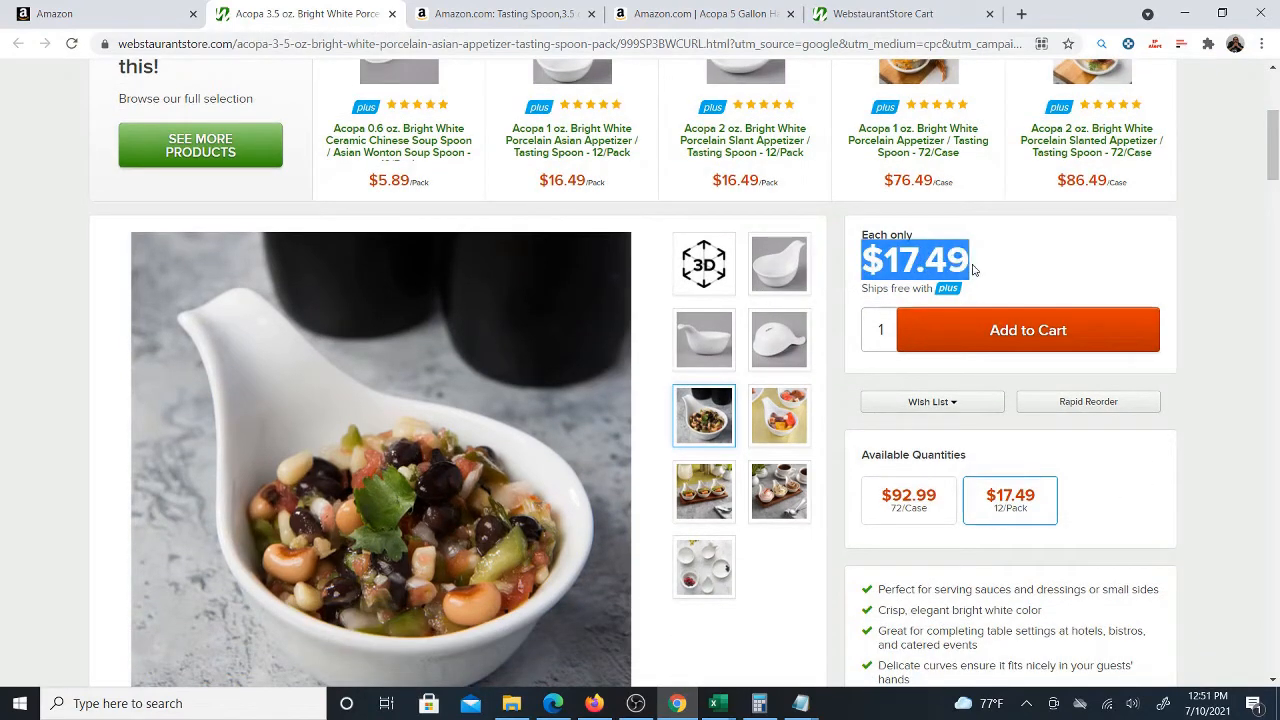
click(468, 18)
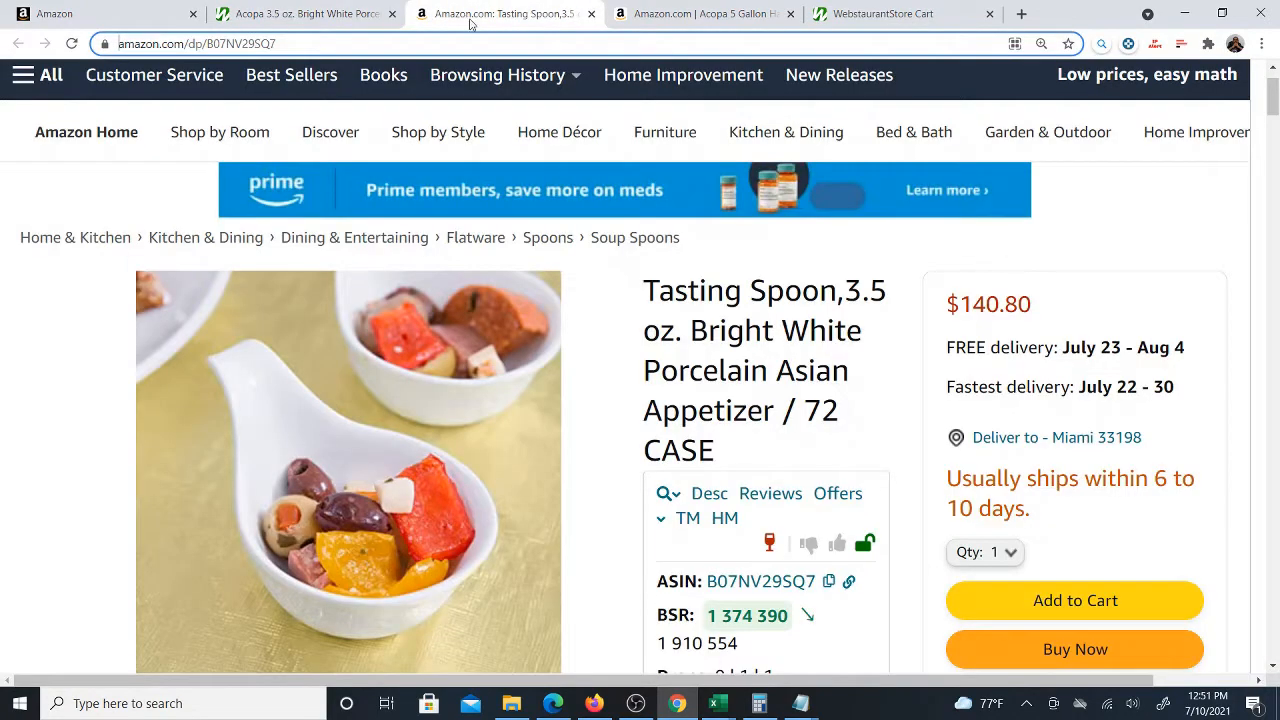
click(312, 14)
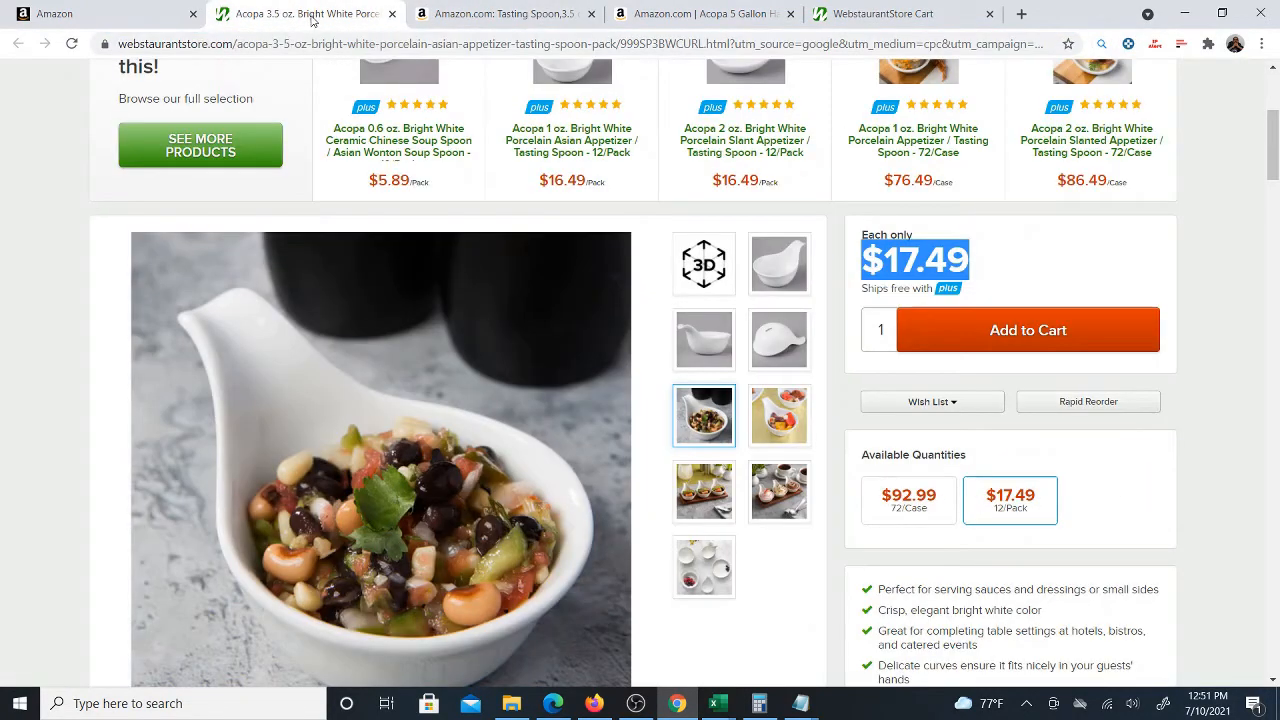
Switch the Webstaurant tasting spoon to its 72/Case option and compare its size and price with the Amazon listing
click(916, 514)
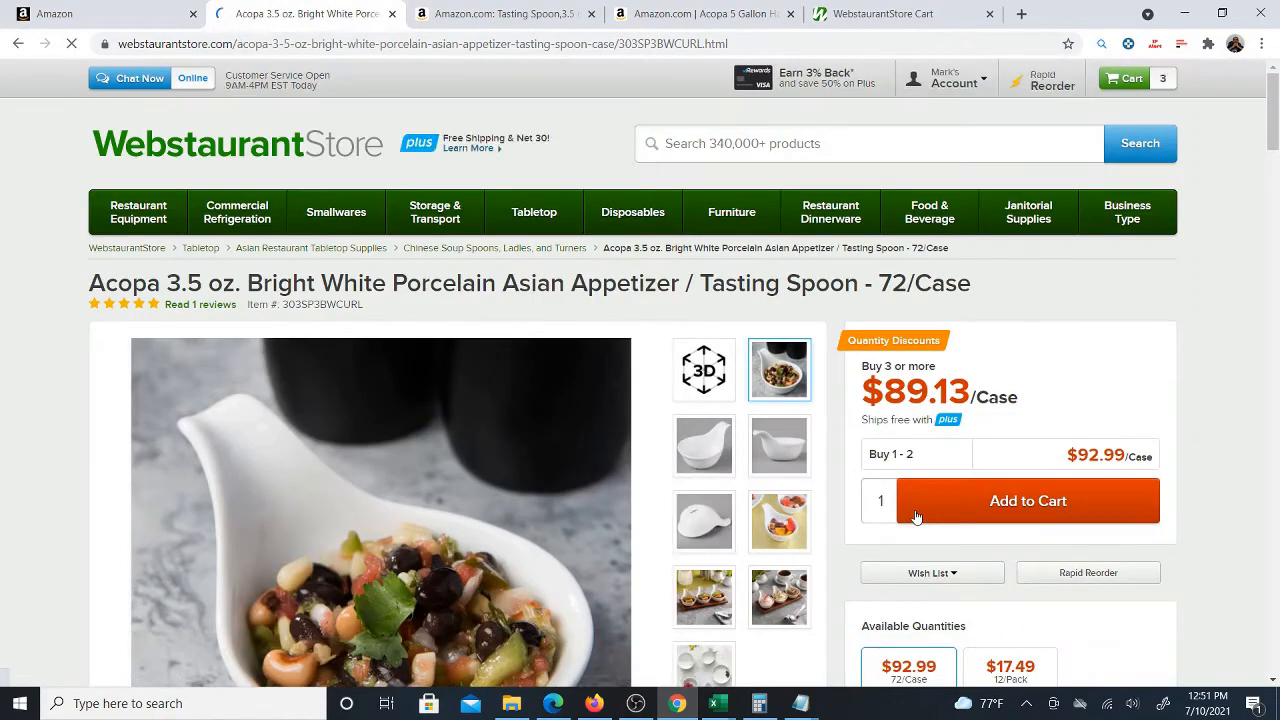
scroll(1031, 414, down, 2)
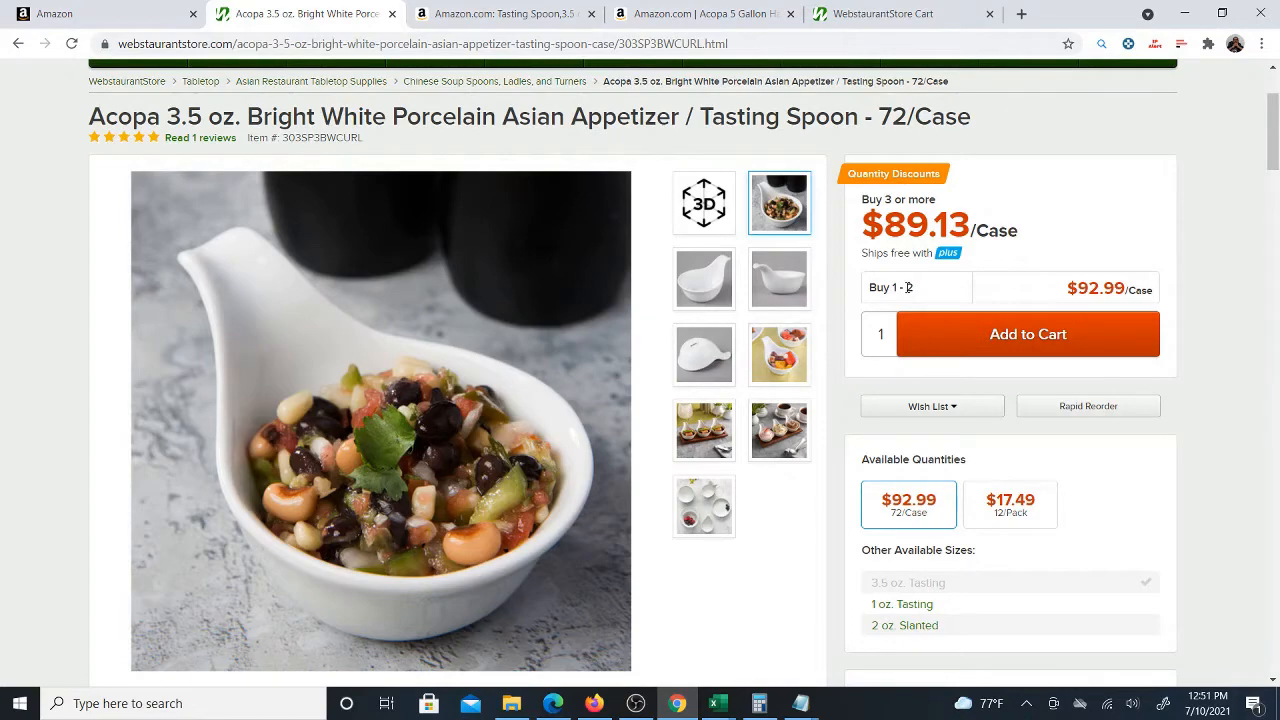
click(486, 14)
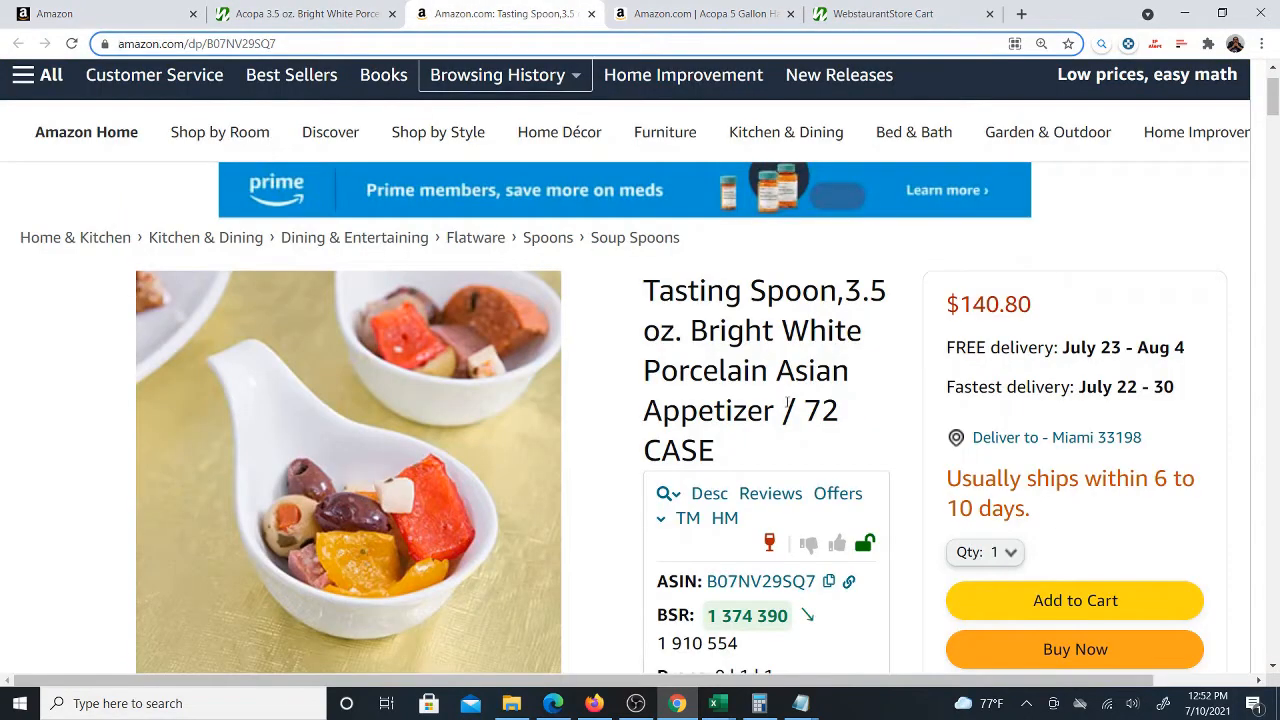
drag(730, 461, 640, 291)
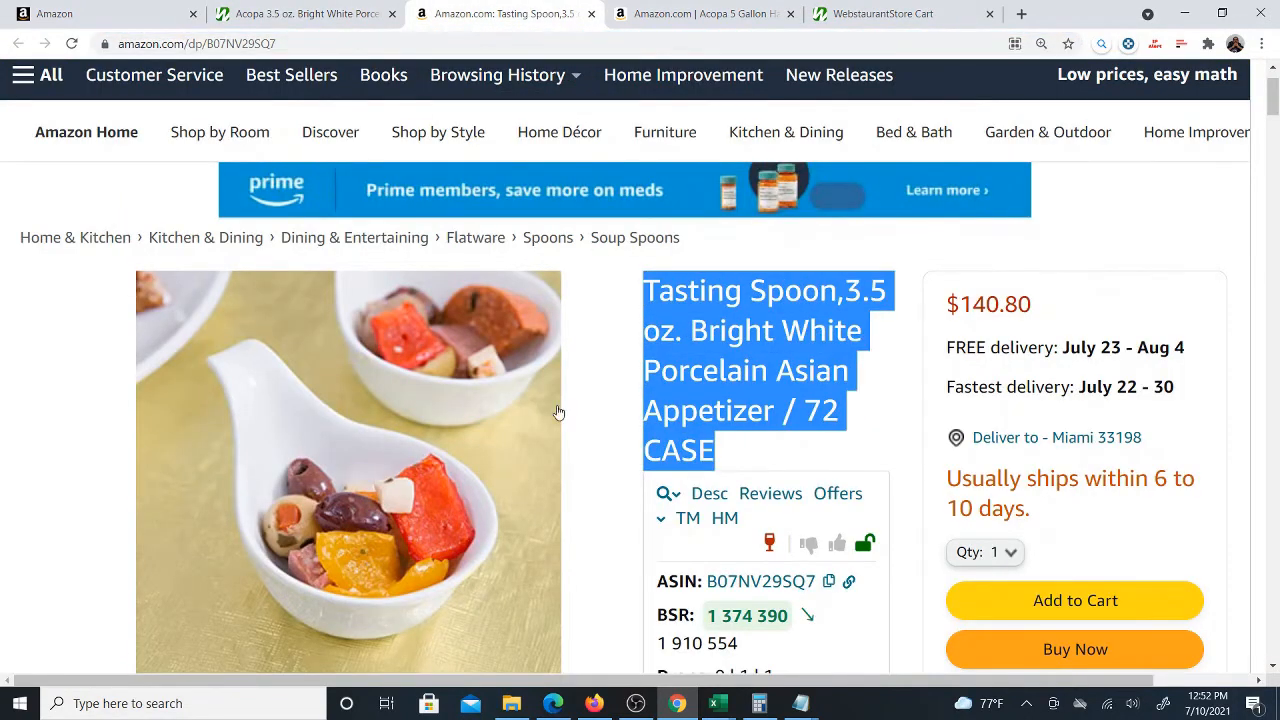
click(278, 18)
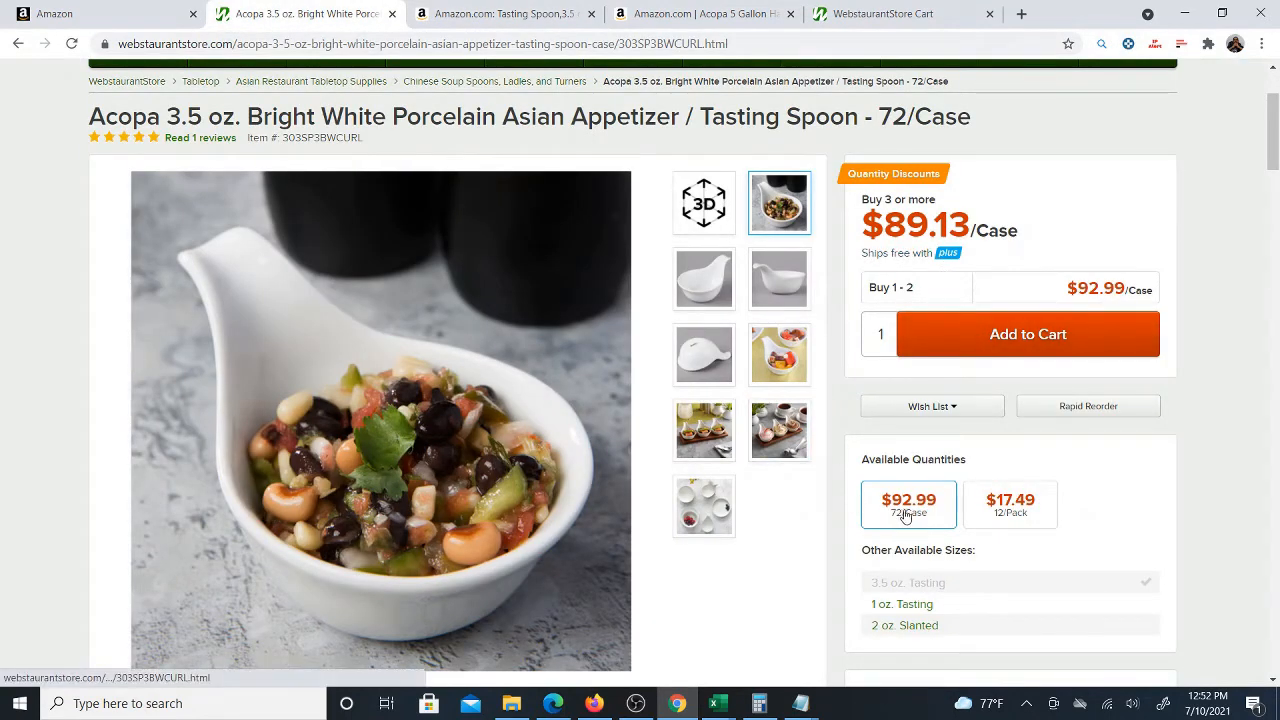
drag(876, 118, 975, 122)
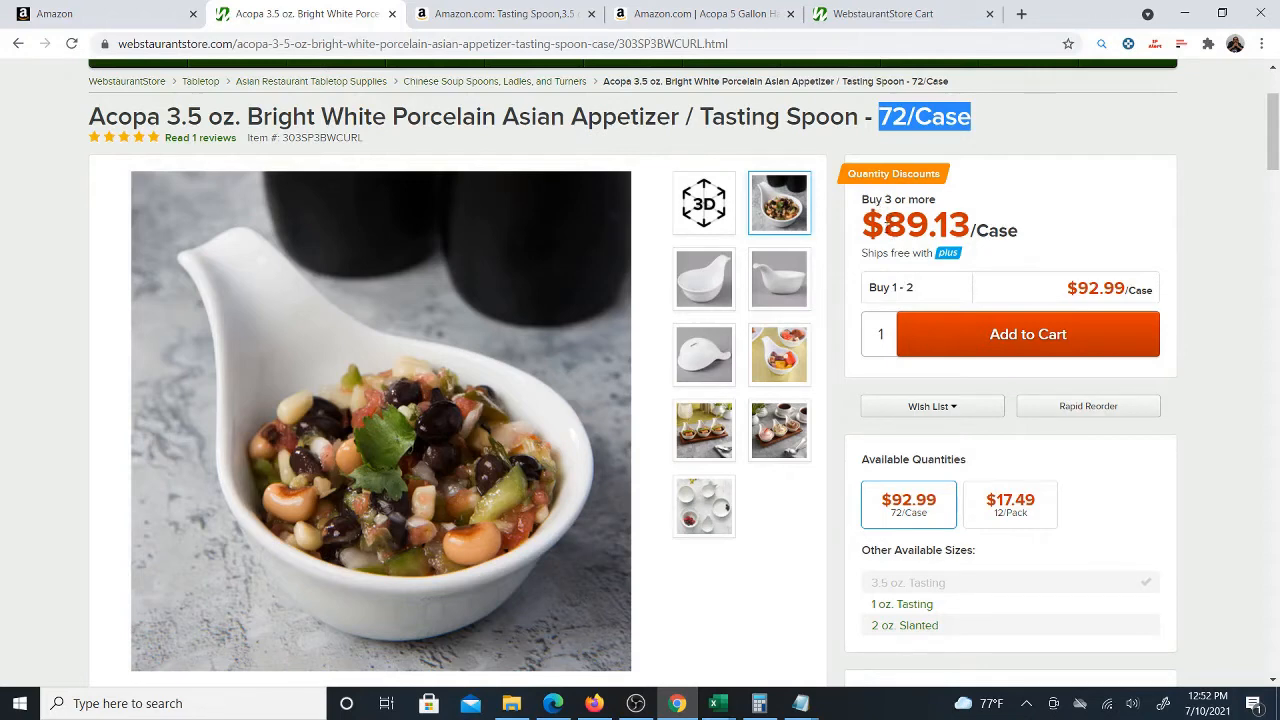
drag(883, 225, 971, 226)
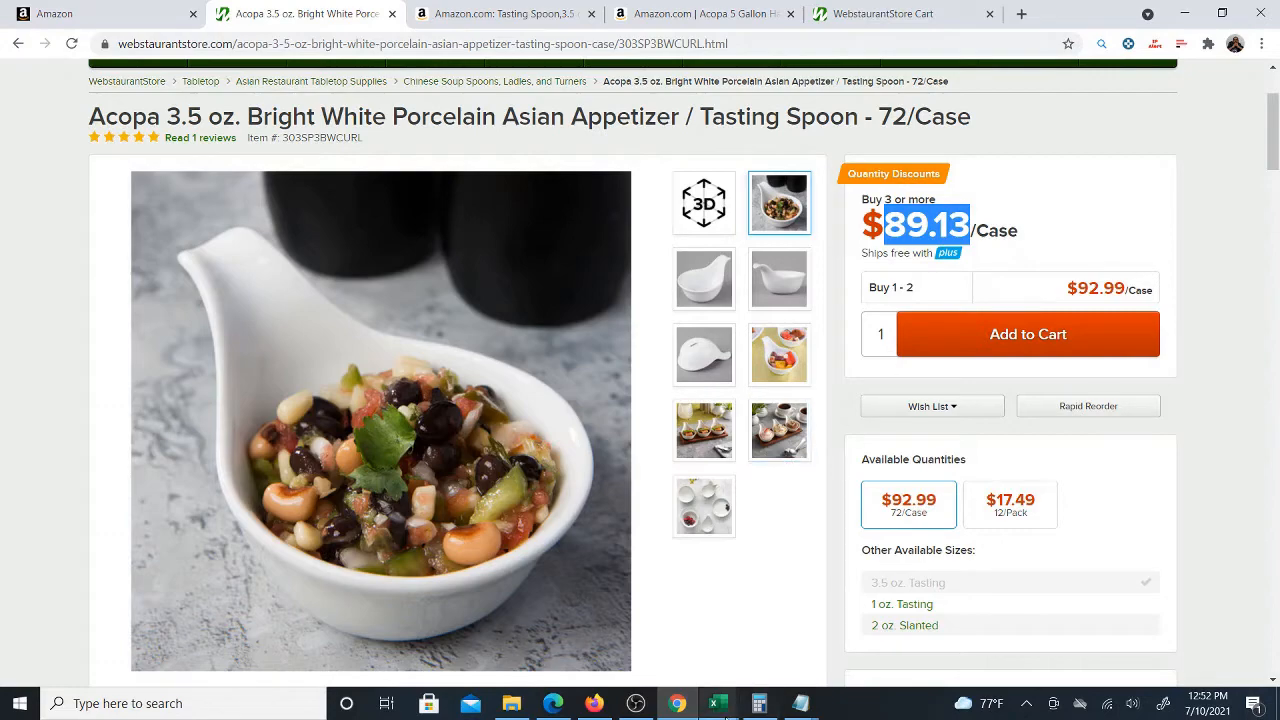
Copy the Webstaurant tasting spoon title into the new row's Product Description cell
mouse_move(716, 705)
click(718, 630)
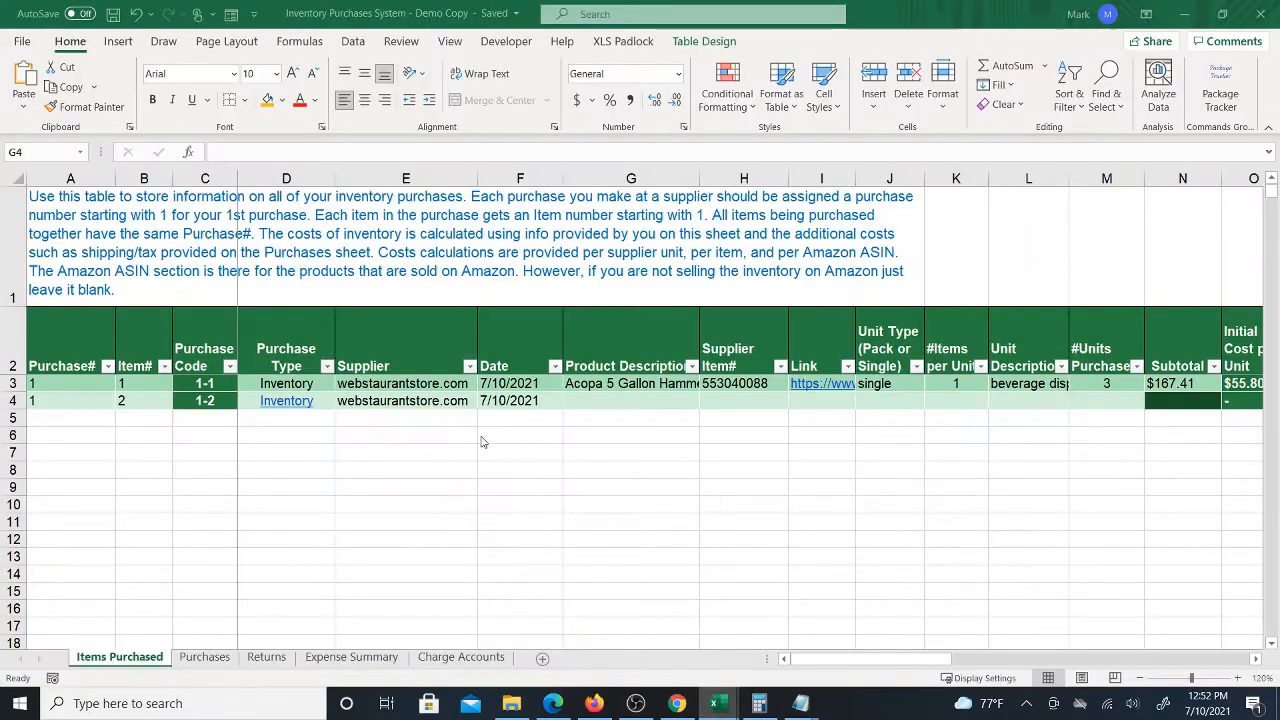
click(676, 705)
triple_click(645, 120)
right_click(688, 136)
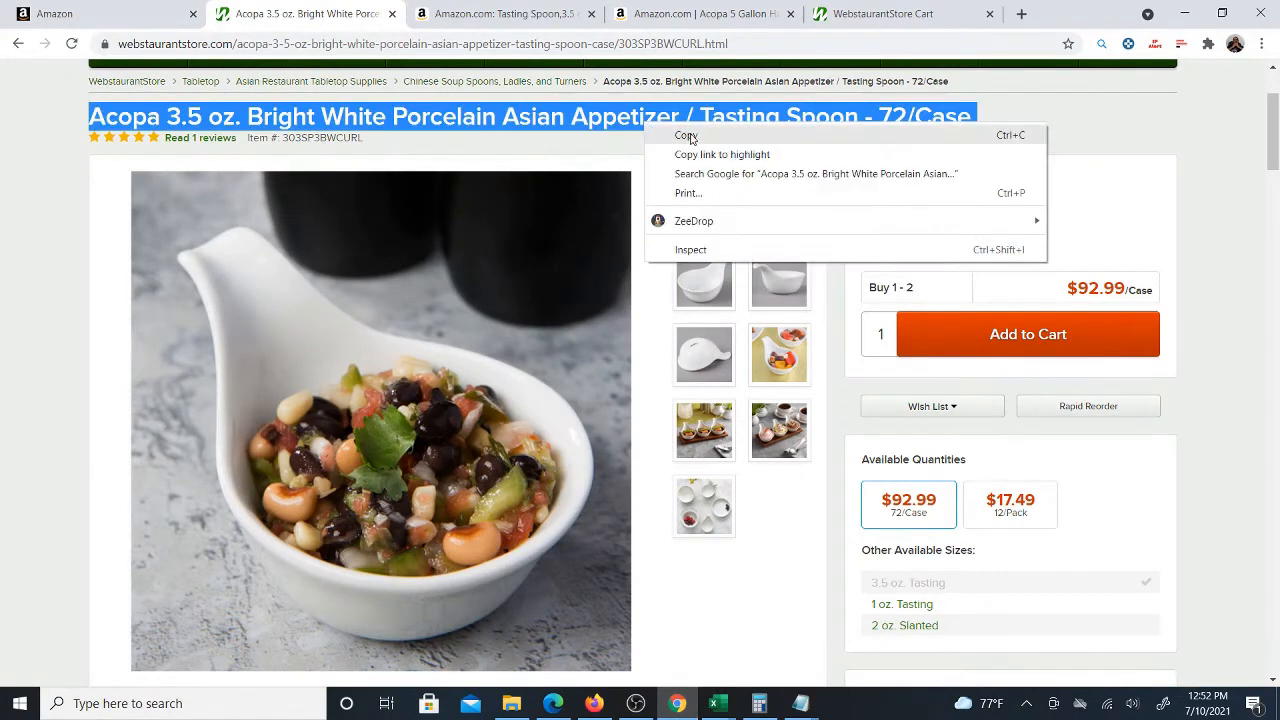
click(688, 136)
mouse_move(716, 705)
click(718, 630)
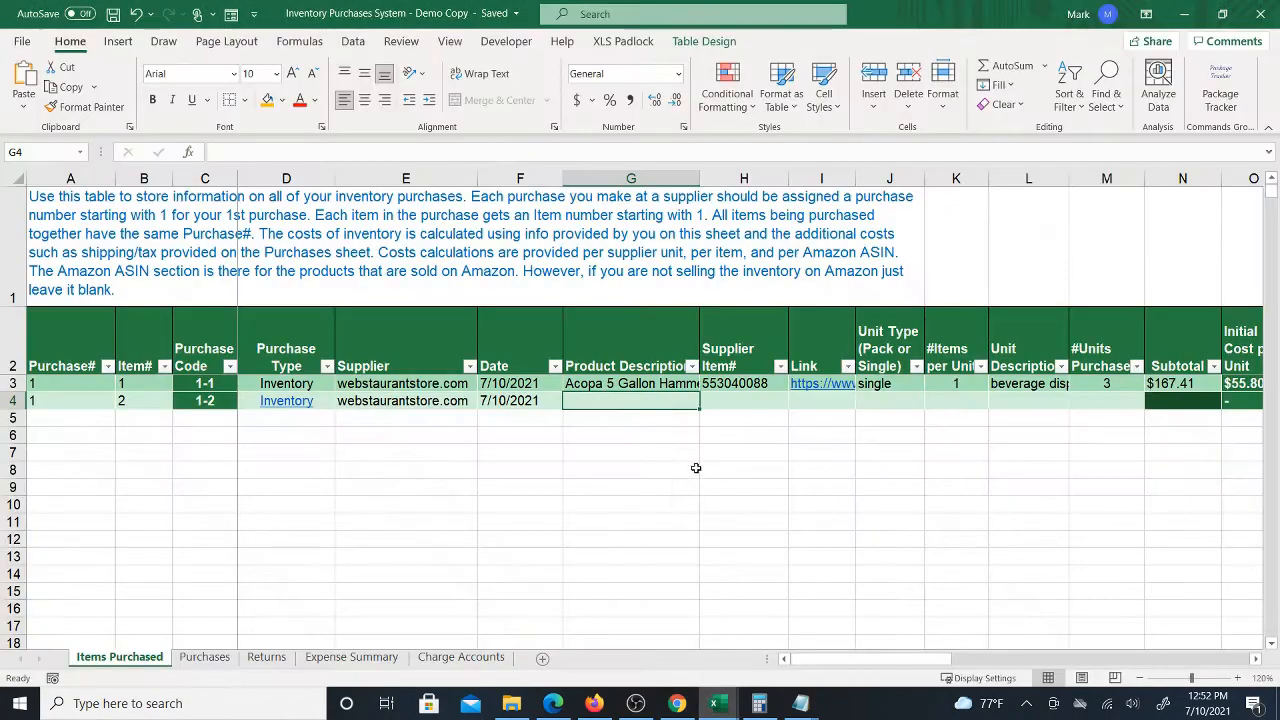
right_click(655, 405)
click(717, 245)
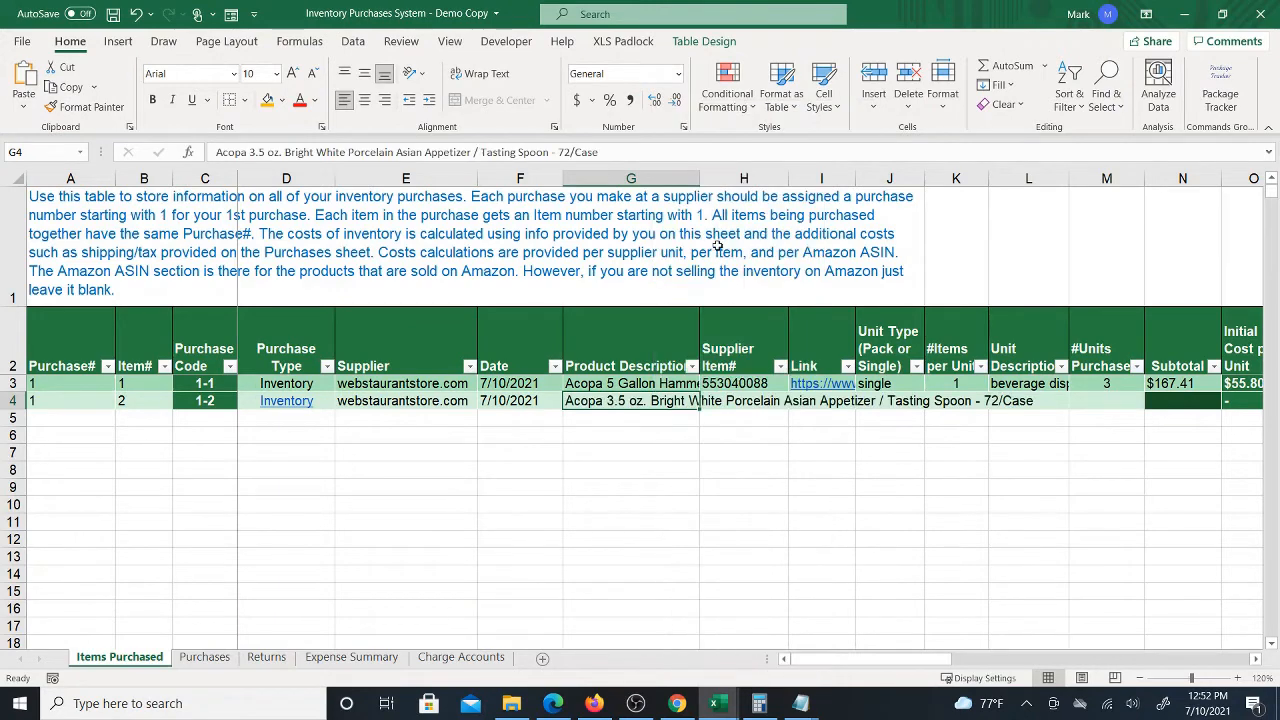
Copy the Webstaurant item number 303SP3BWCURL into the new row's Supplier Item# cell as a value
click(752, 393)
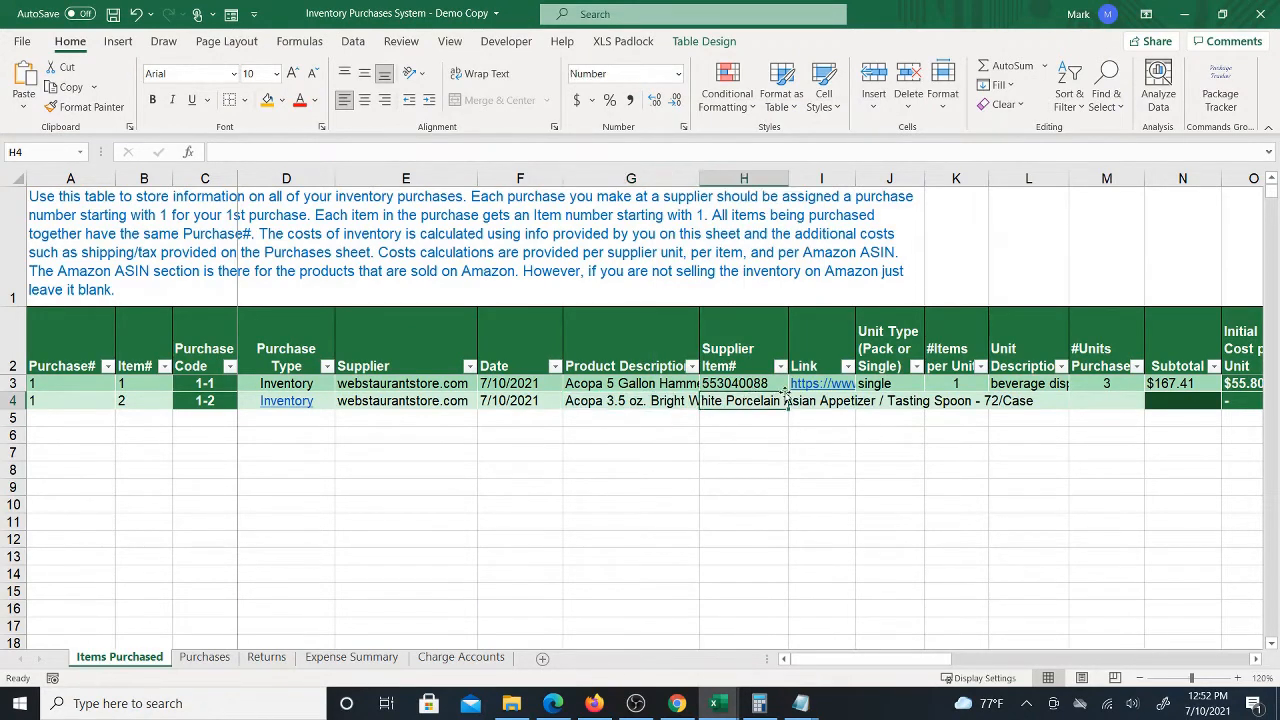
click(677, 703)
double_click(332, 137)
right_click(332, 137)
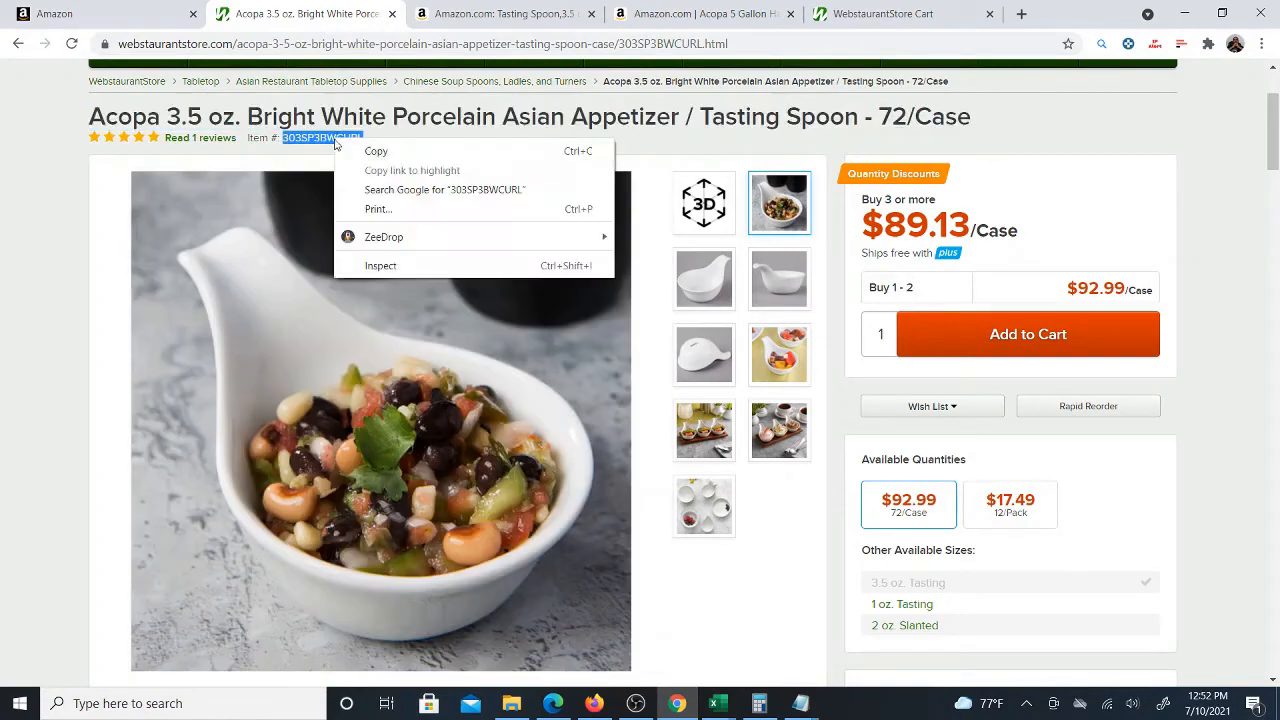
click(366, 150)
mouse_move(730, 688)
click(735, 625)
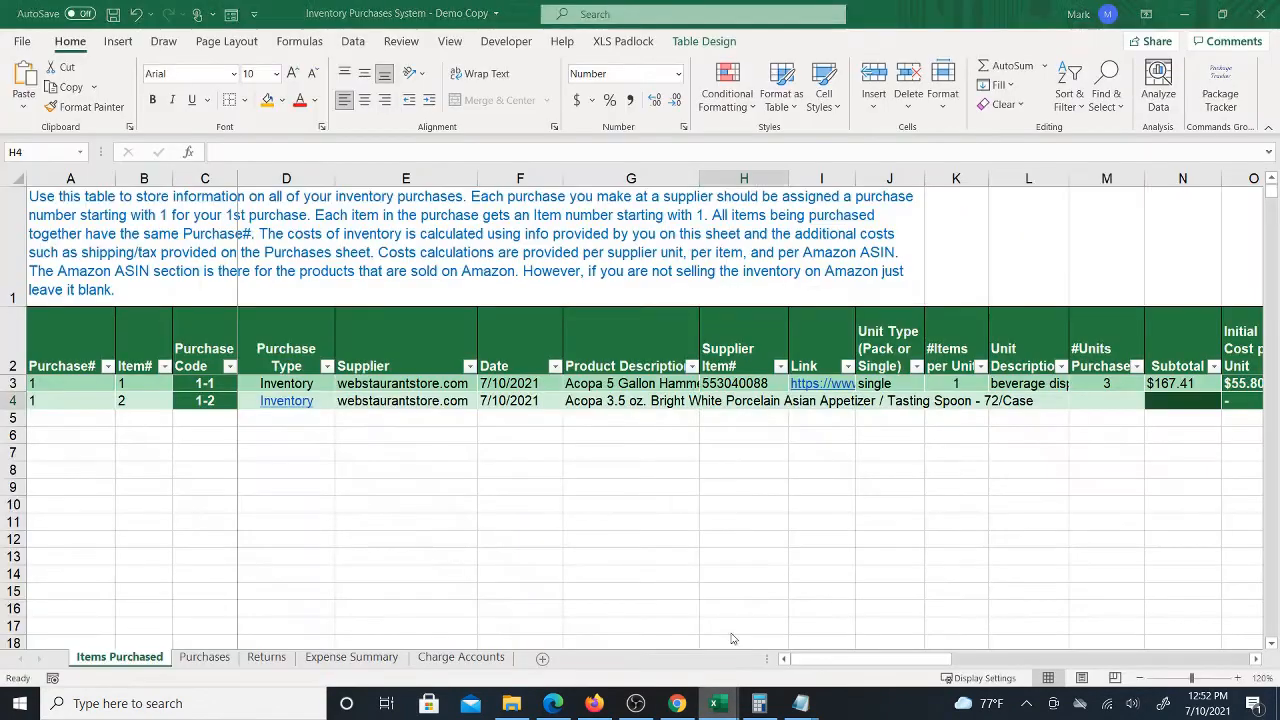
right_click(728, 400)
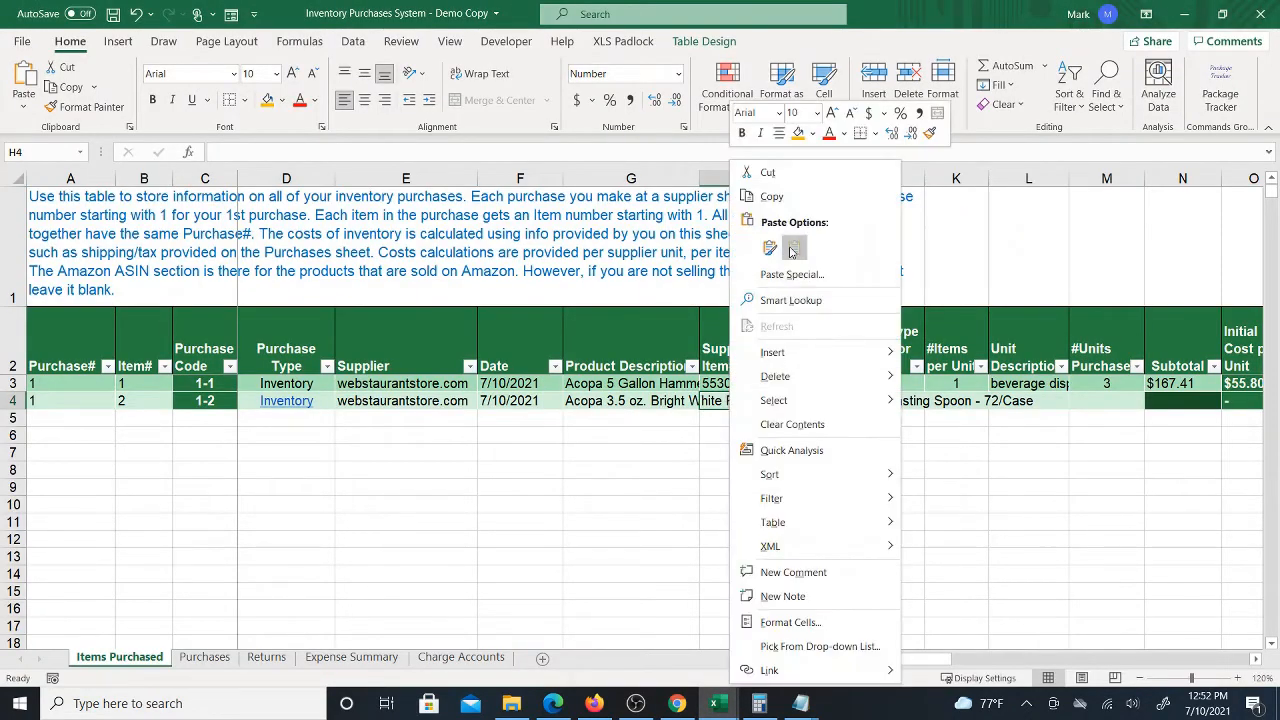
click(795, 247)
click(817, 403)
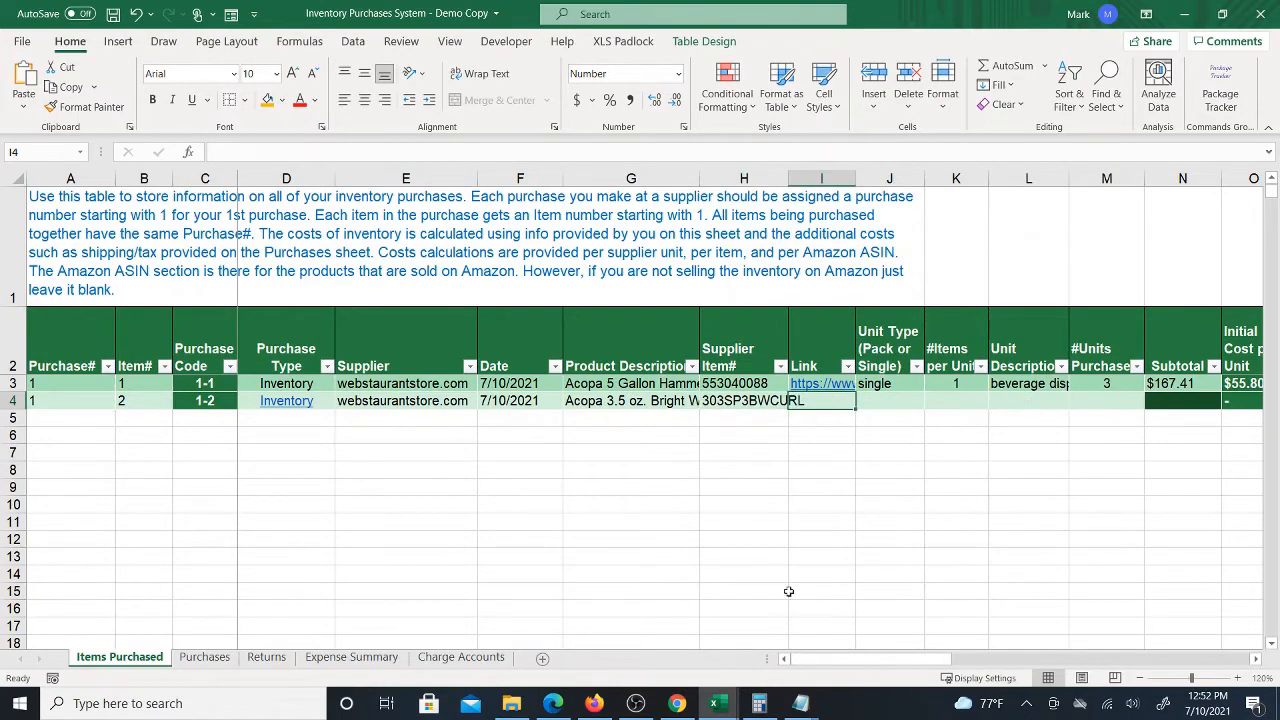
Copy the Webstaurant tasting spoon page URL into the new row's Link cell
click(677, 703)
click(428, 45)
right_click(428, 45)
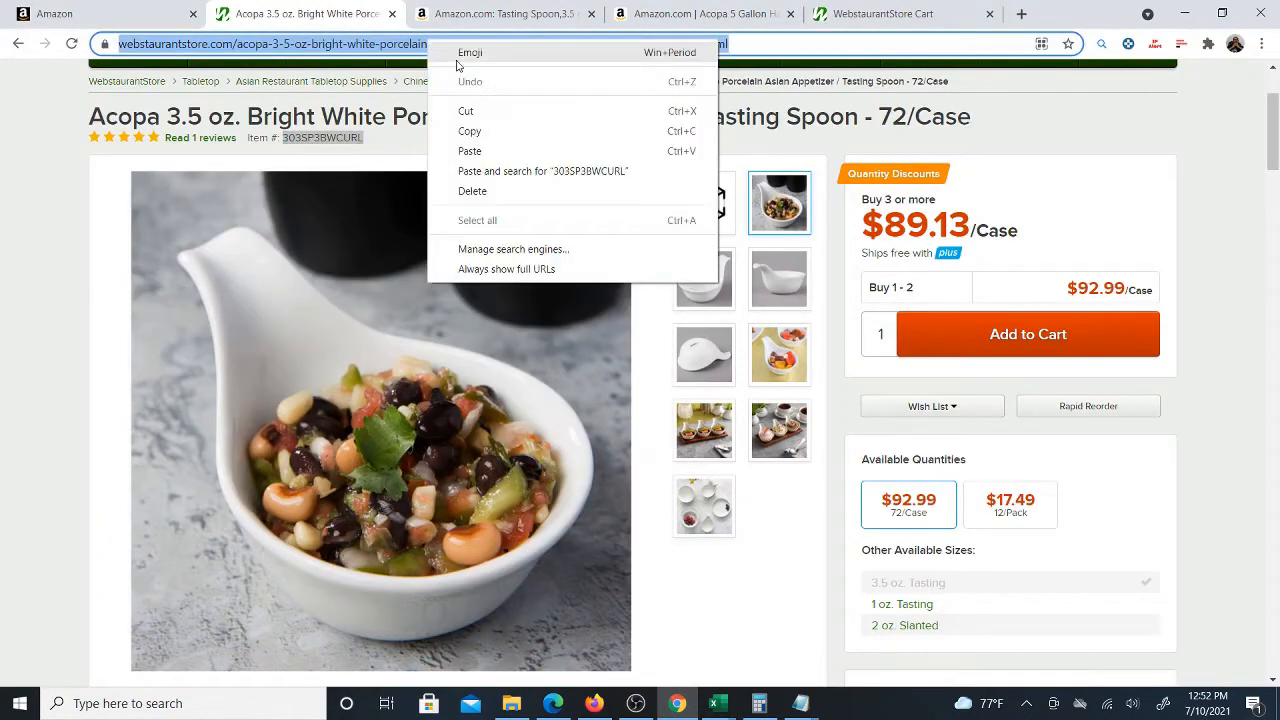
click(484, 132)
mouse_move(716, 705)
click(720, 628)
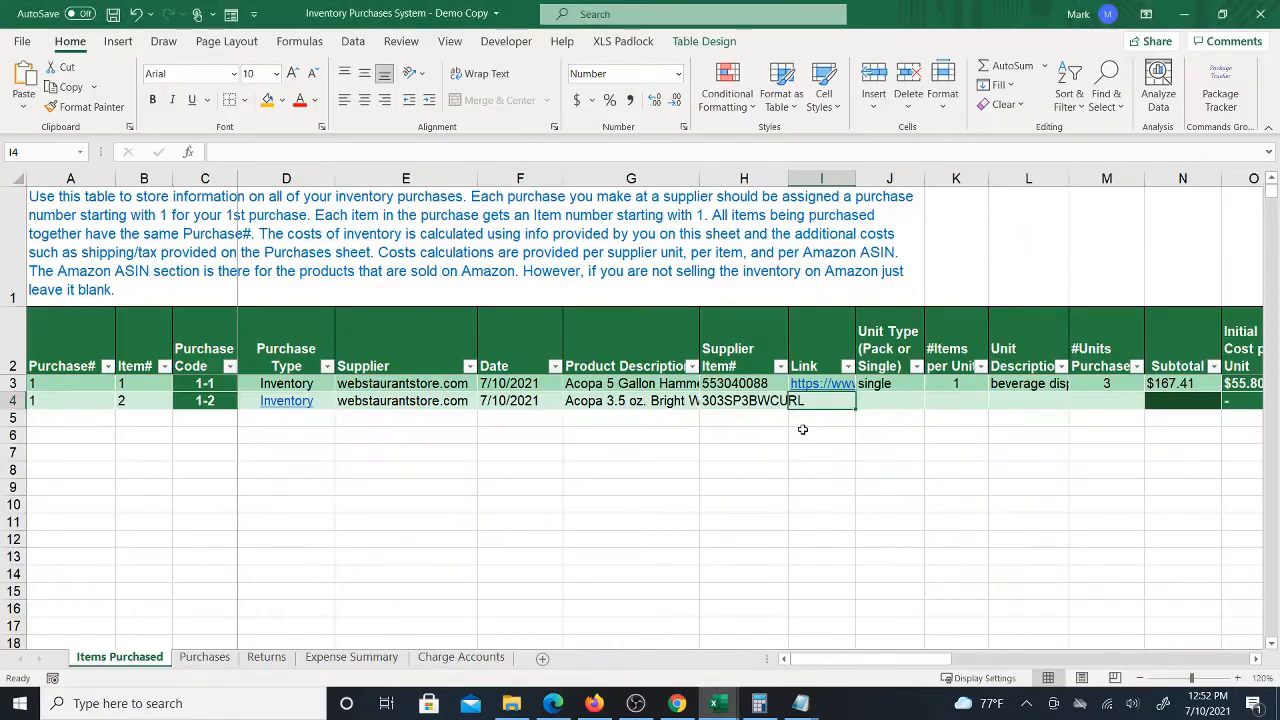
right_click(817, 402)
click(854, 248)
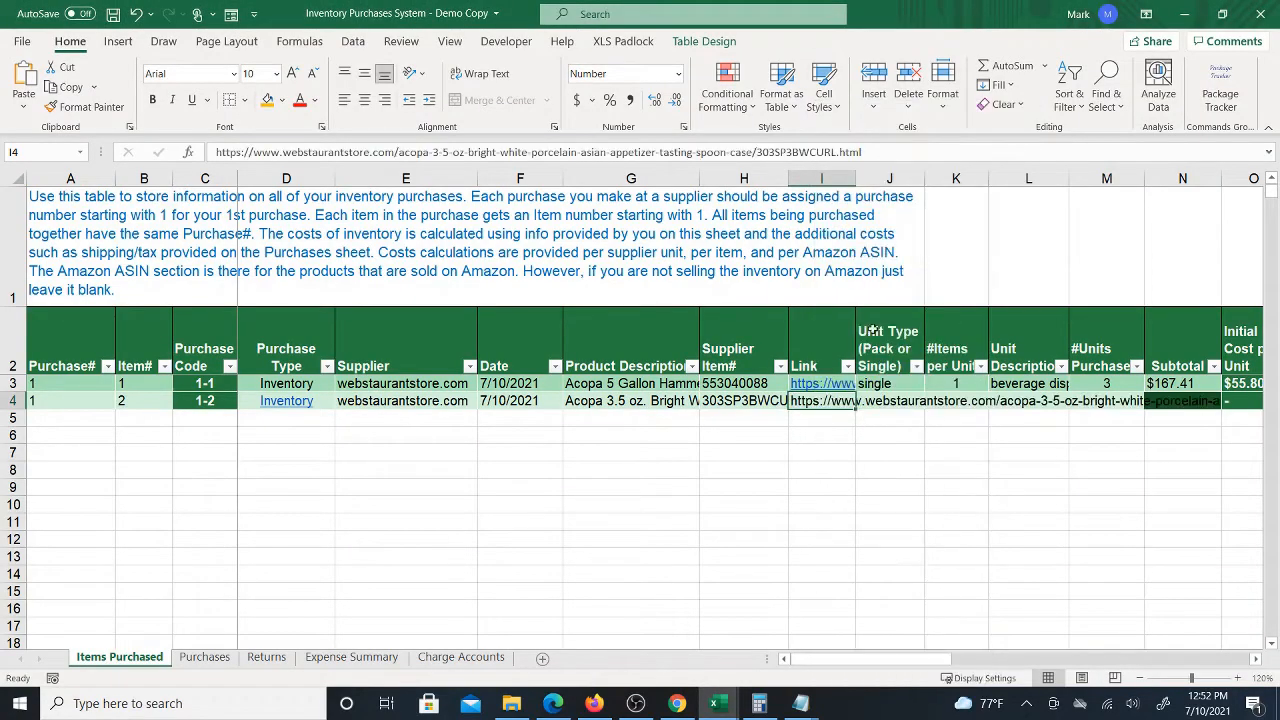
click(890, 406)
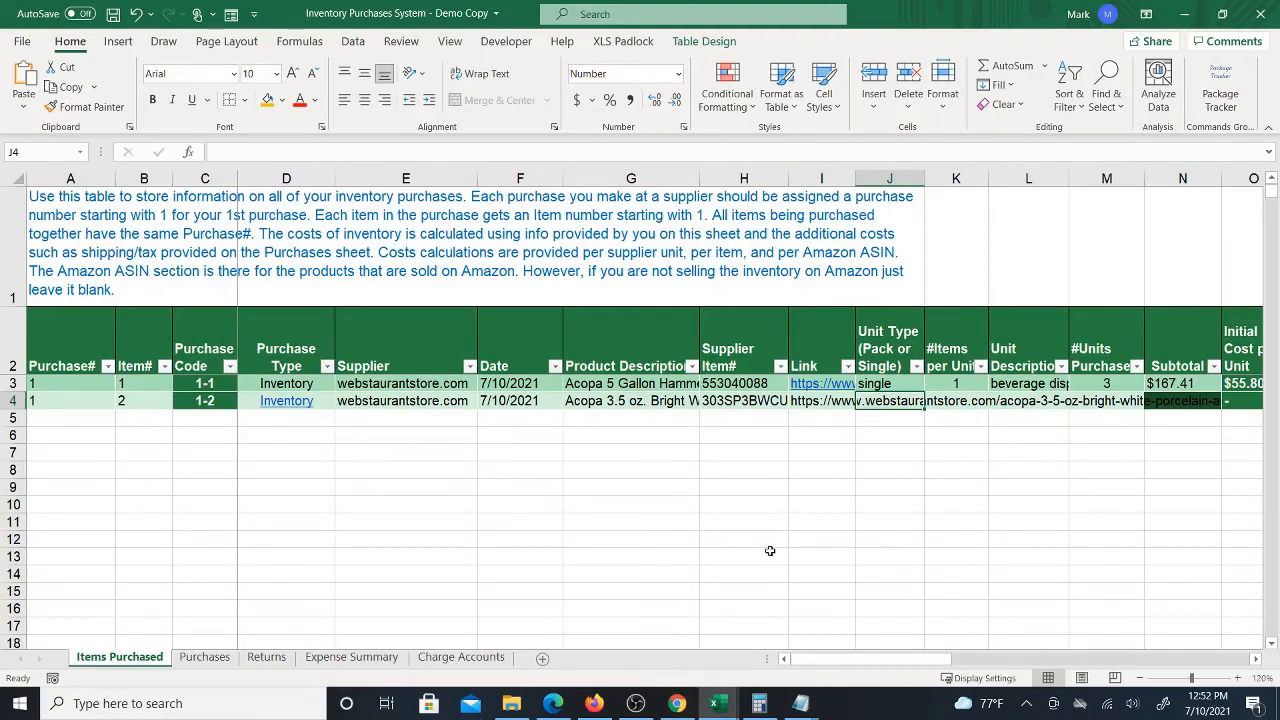
click(677, 703)
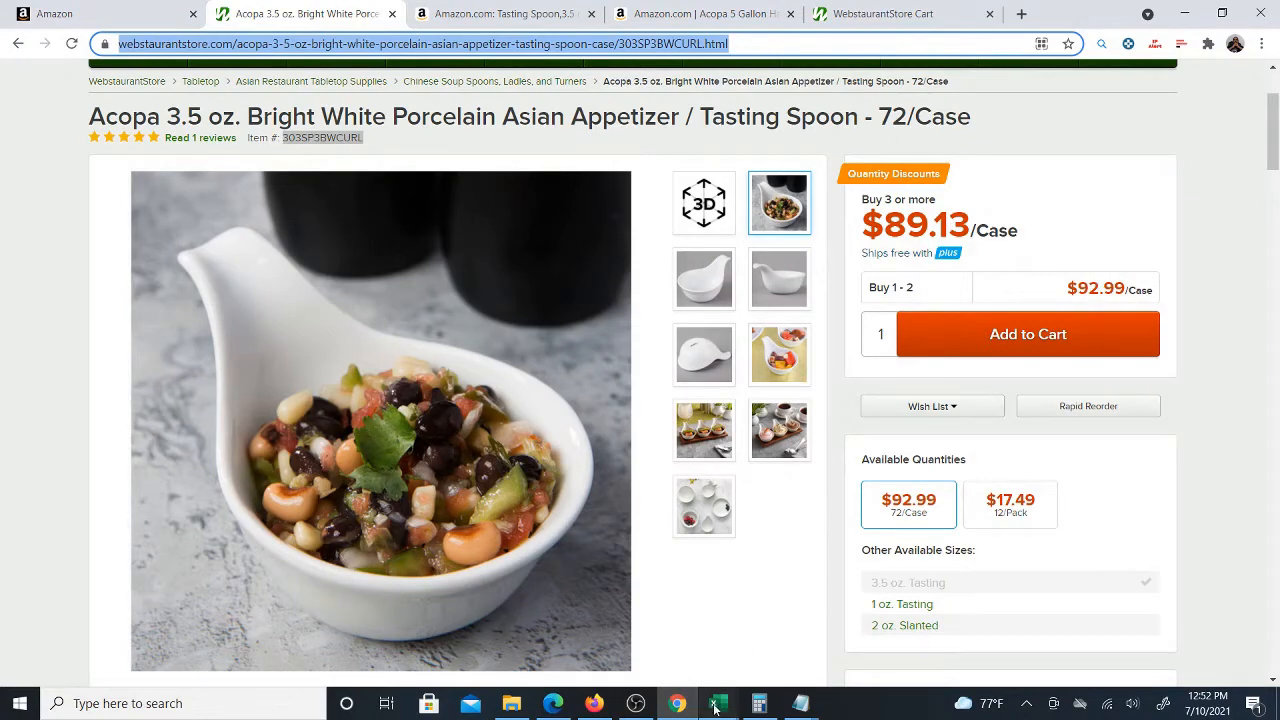
mouse_move(714, 703)
click(706, 641)
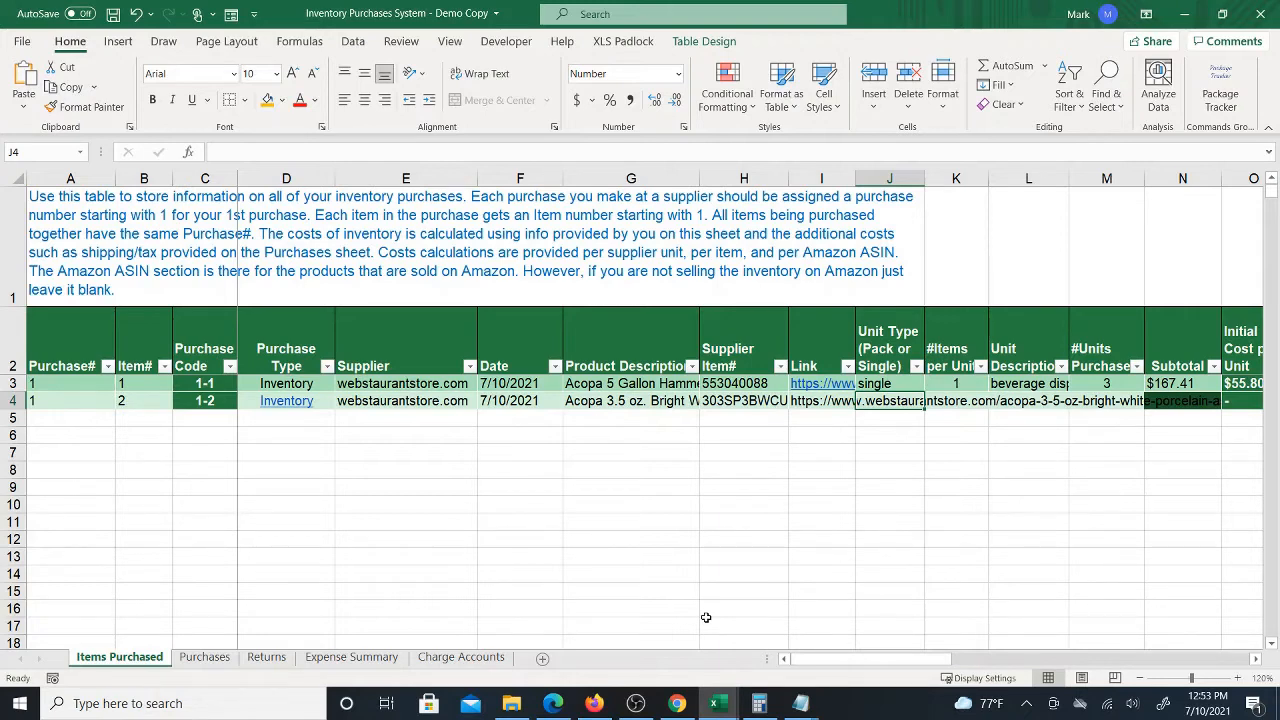
click(684, 697)
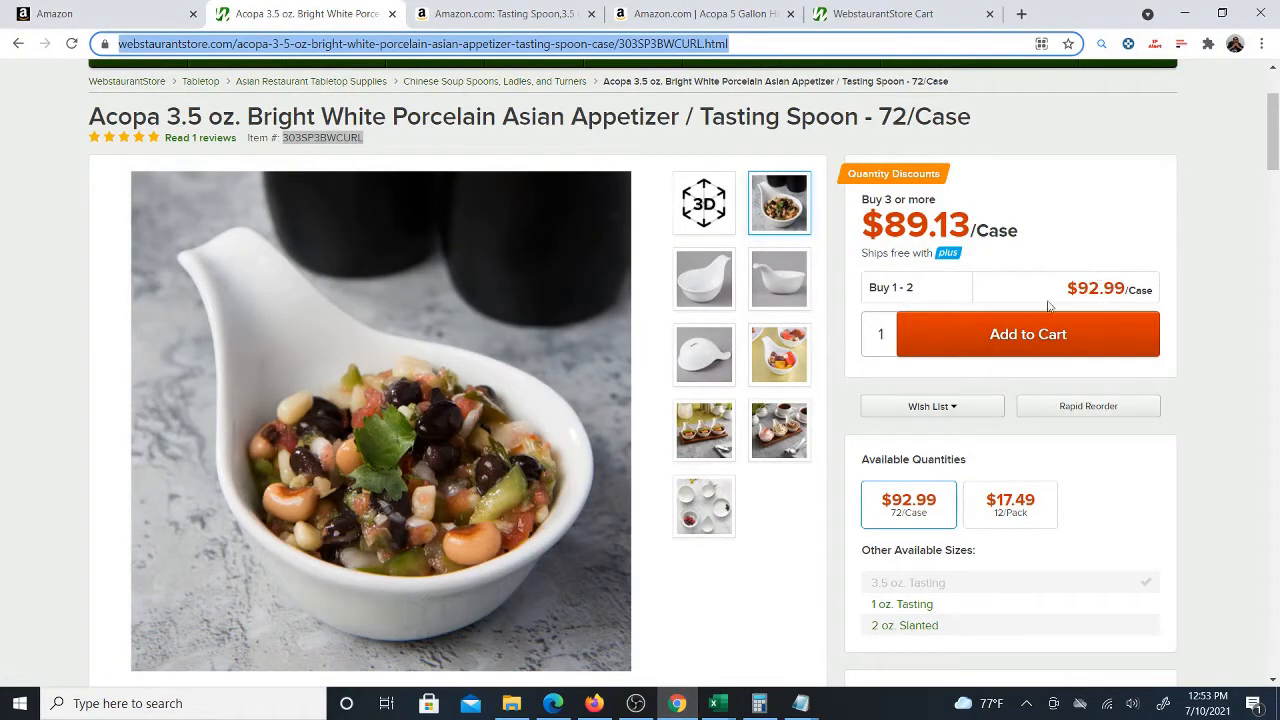
click(716, 703)
click(708, 597)
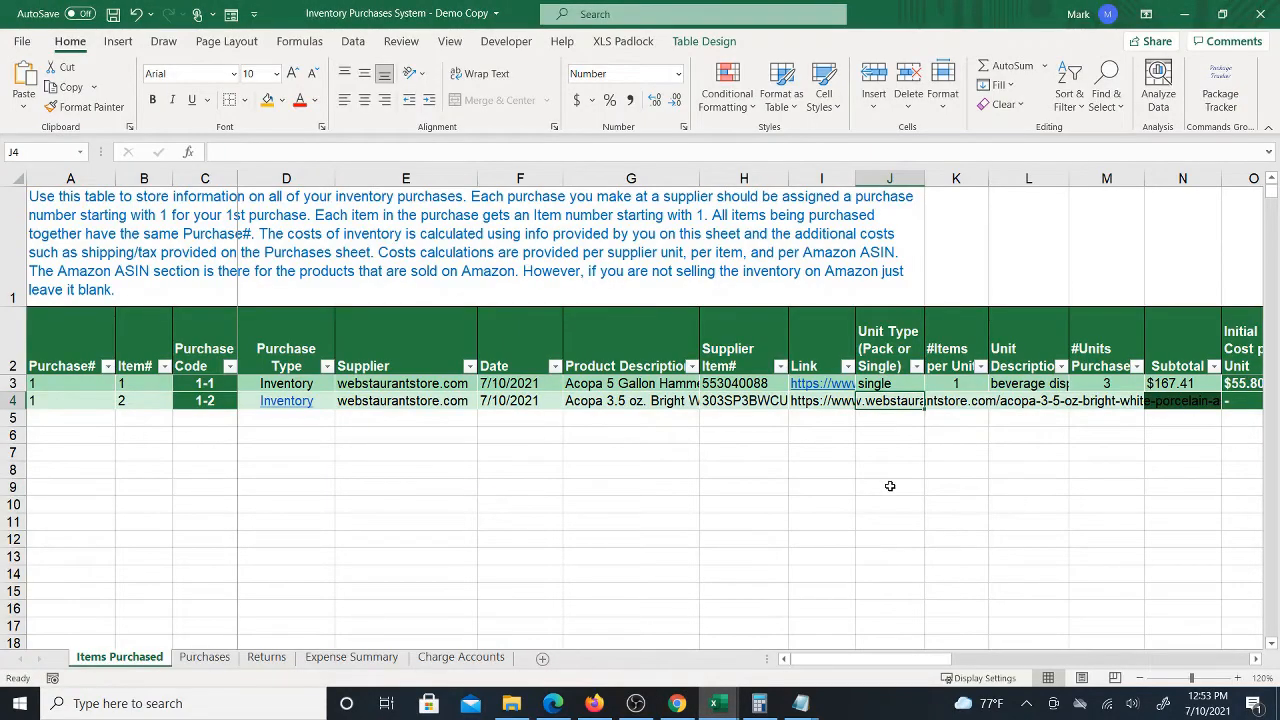
Set the tasting spoon row's unit type to pack and its items per unit to 72
text(pa)
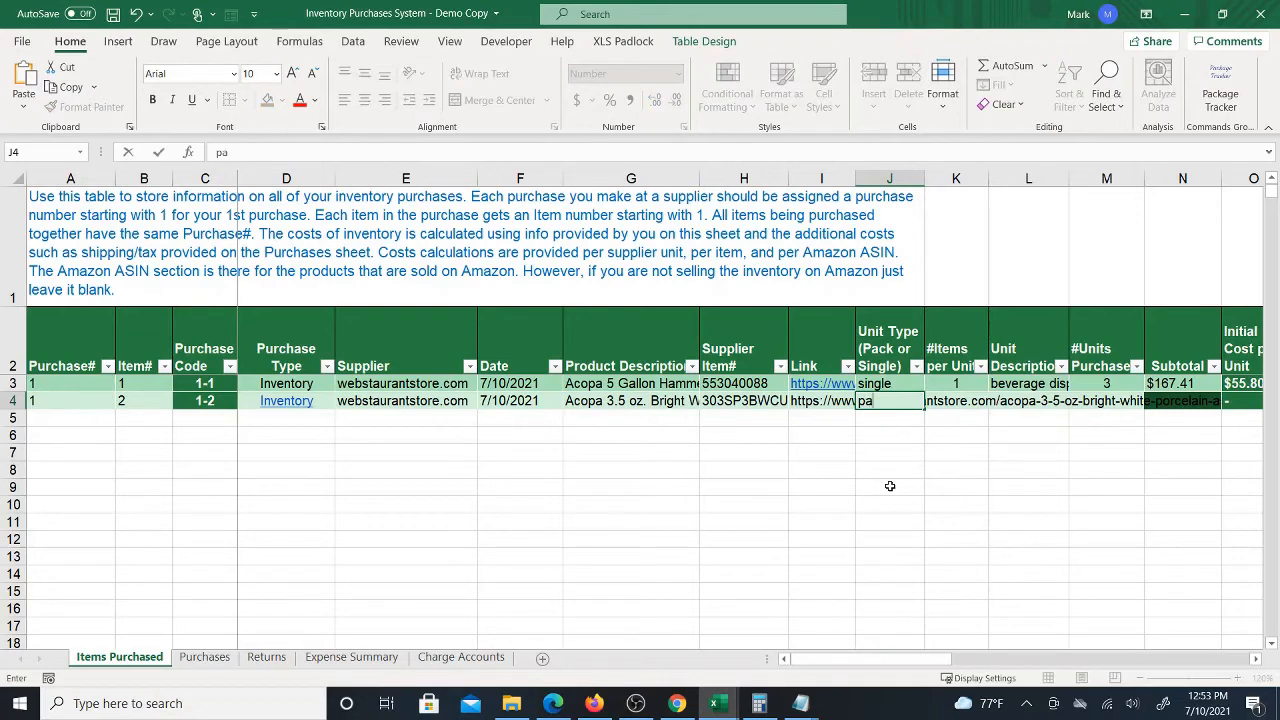
text(ck)
click(956, 402)
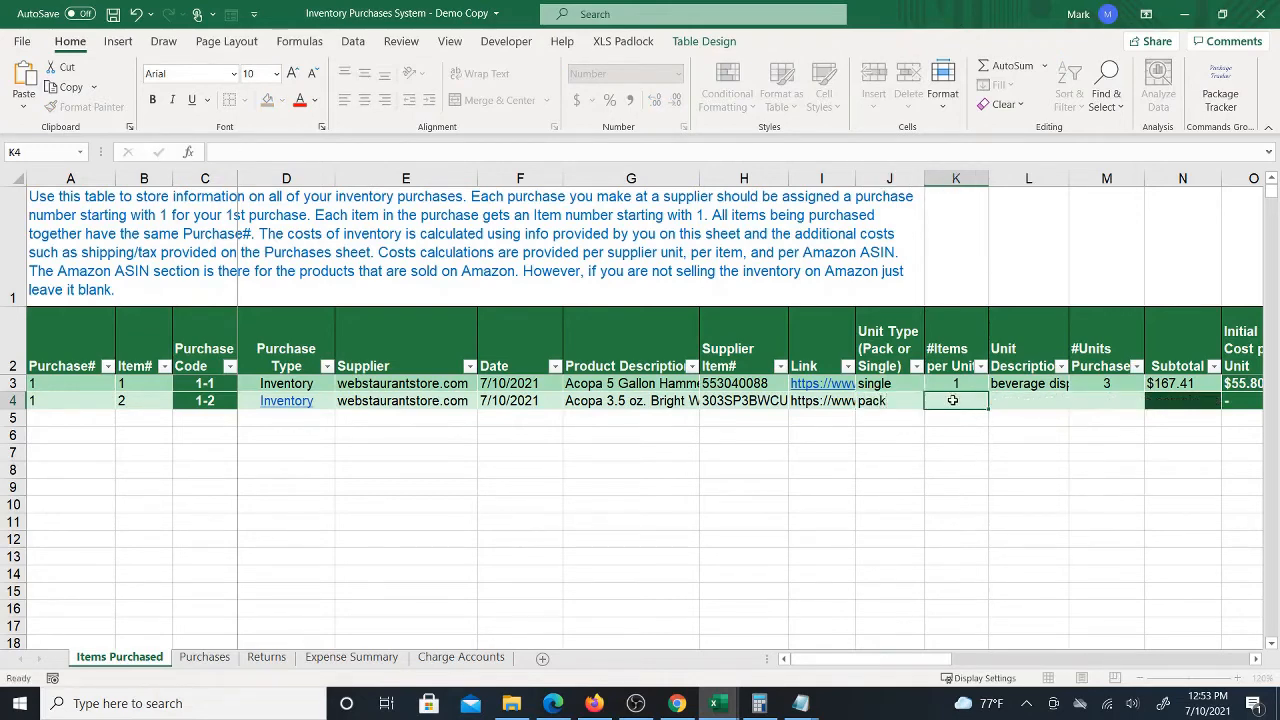
text(72)
click(991, 436)
click(970, 400)
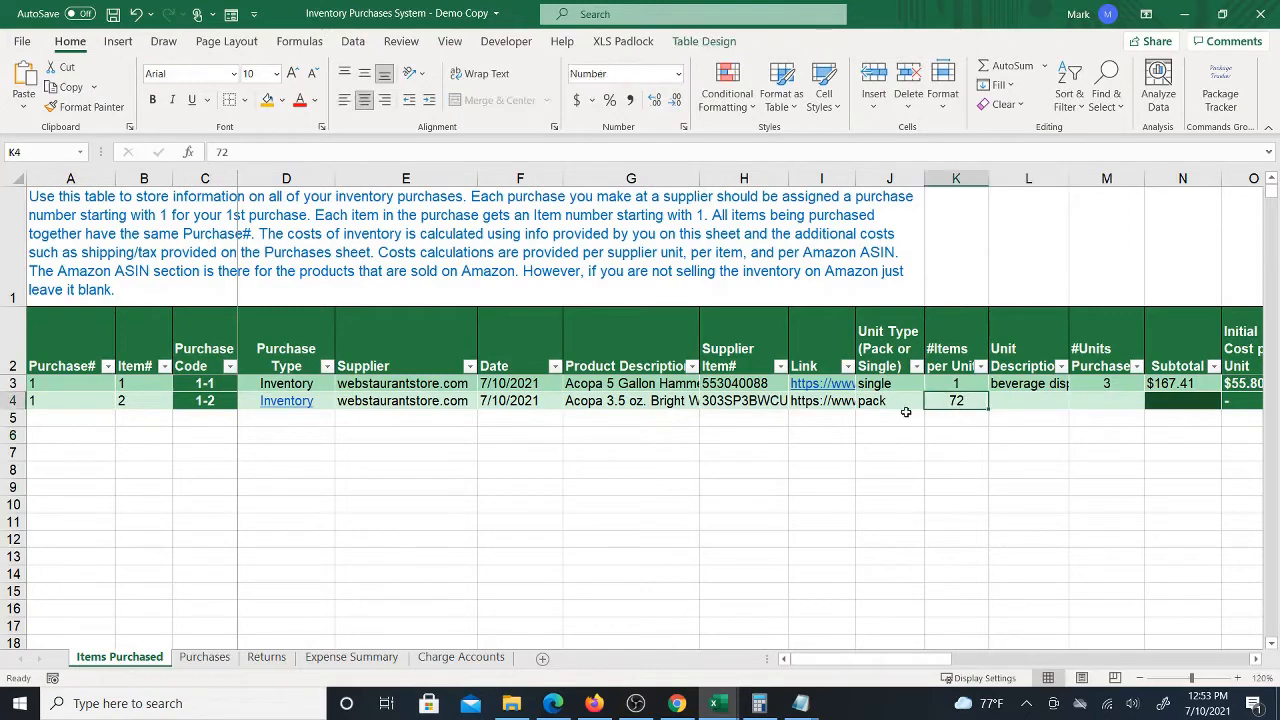
Enter "pack of 72" as the spoon row's unit description
click(1021, 400)
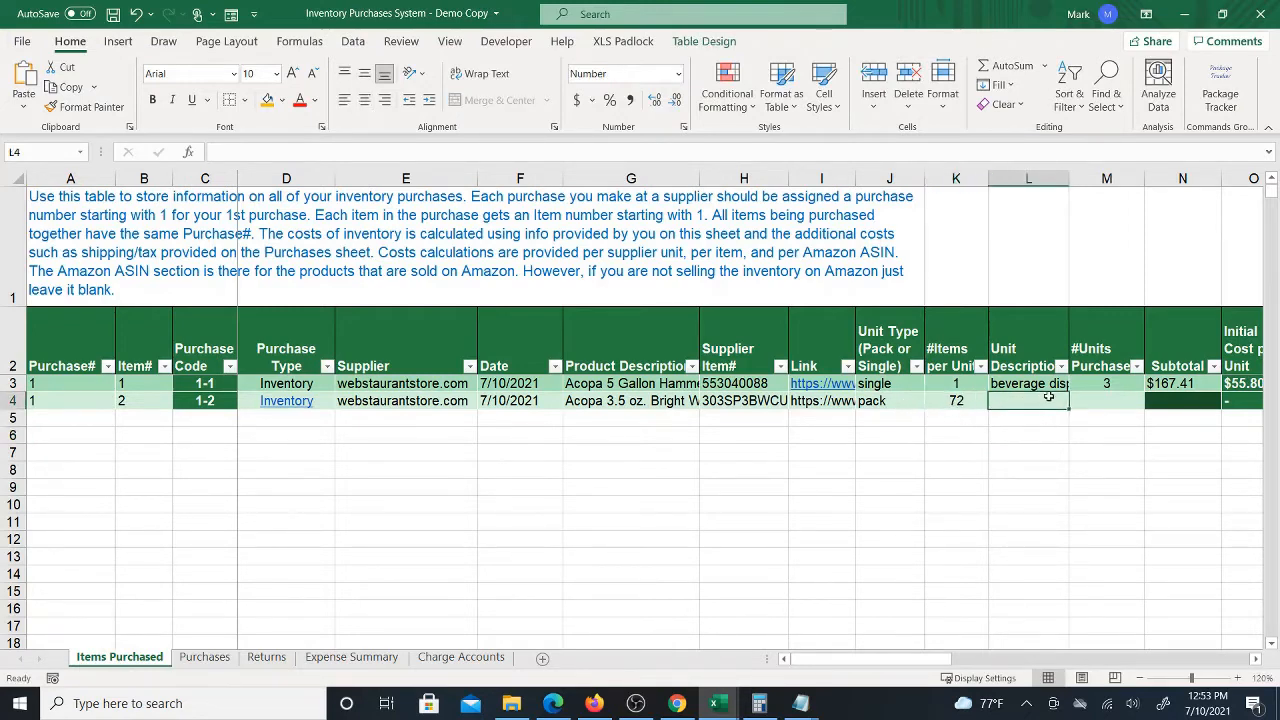
text(pack of 72)
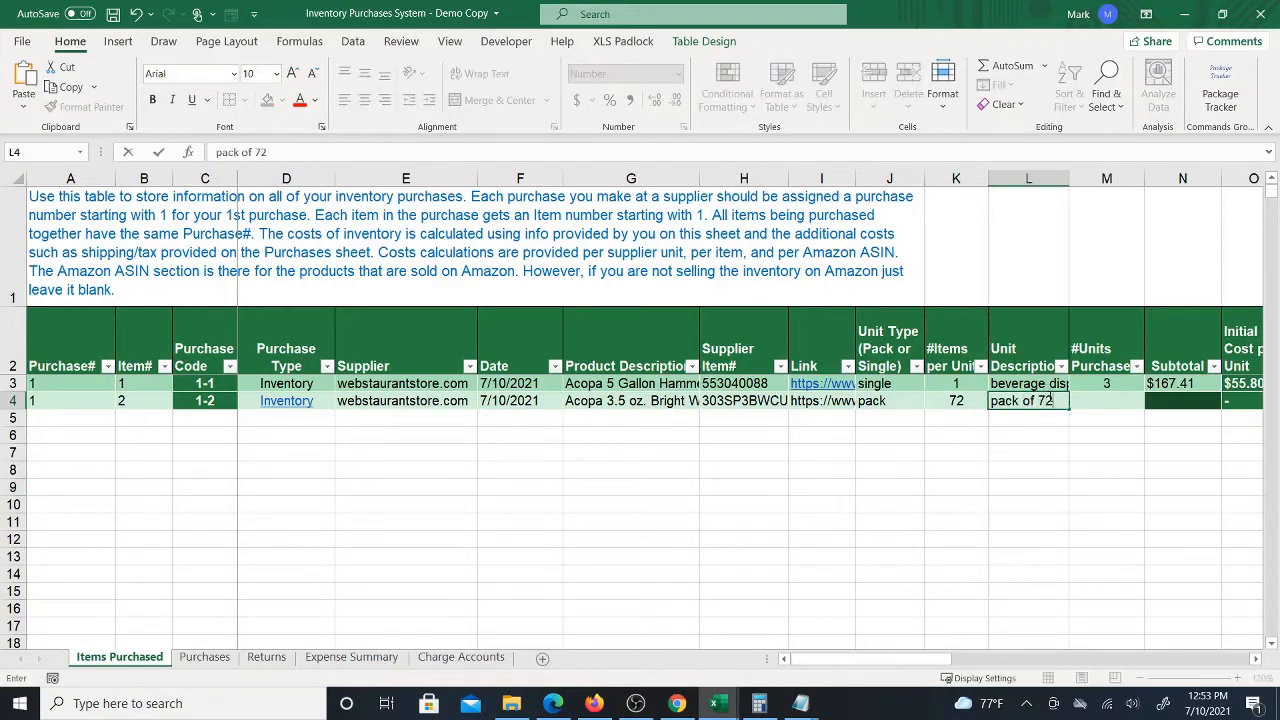
key(ctrl+Return)
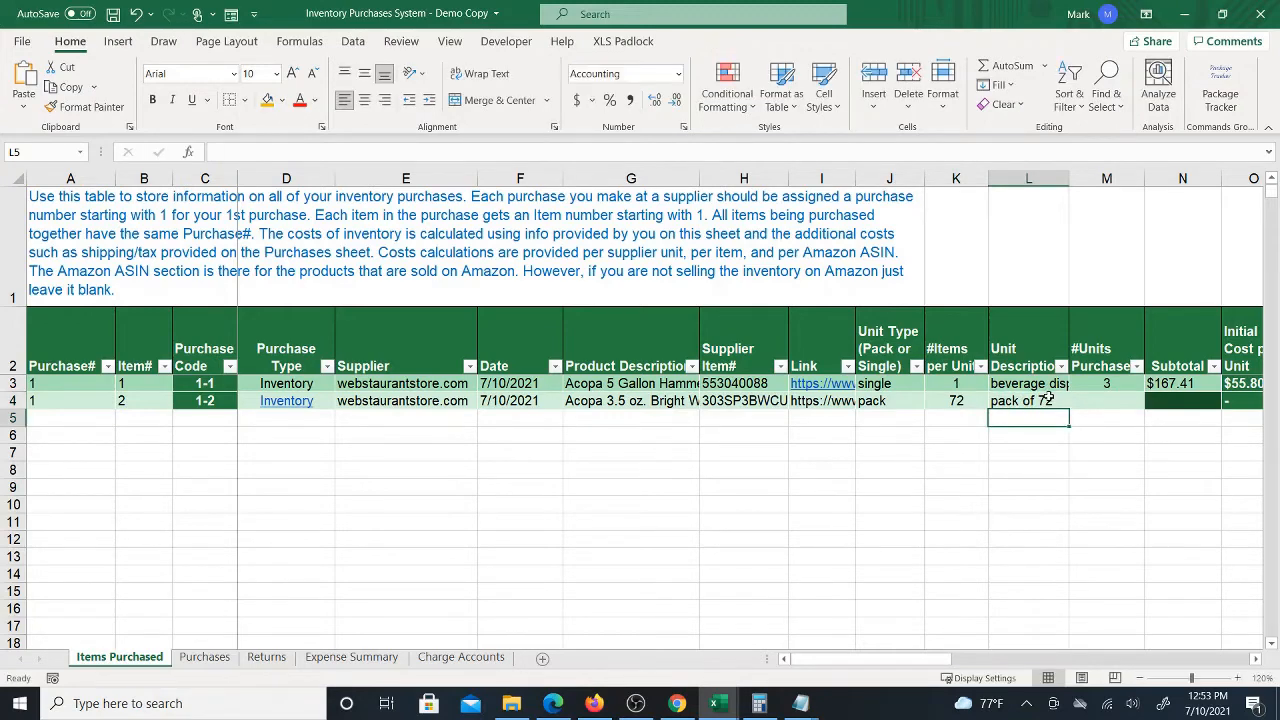
Enter 1 as the number of units purchased for the spoons
click(1115, 401)
text(1)
key(ctrl+Return)
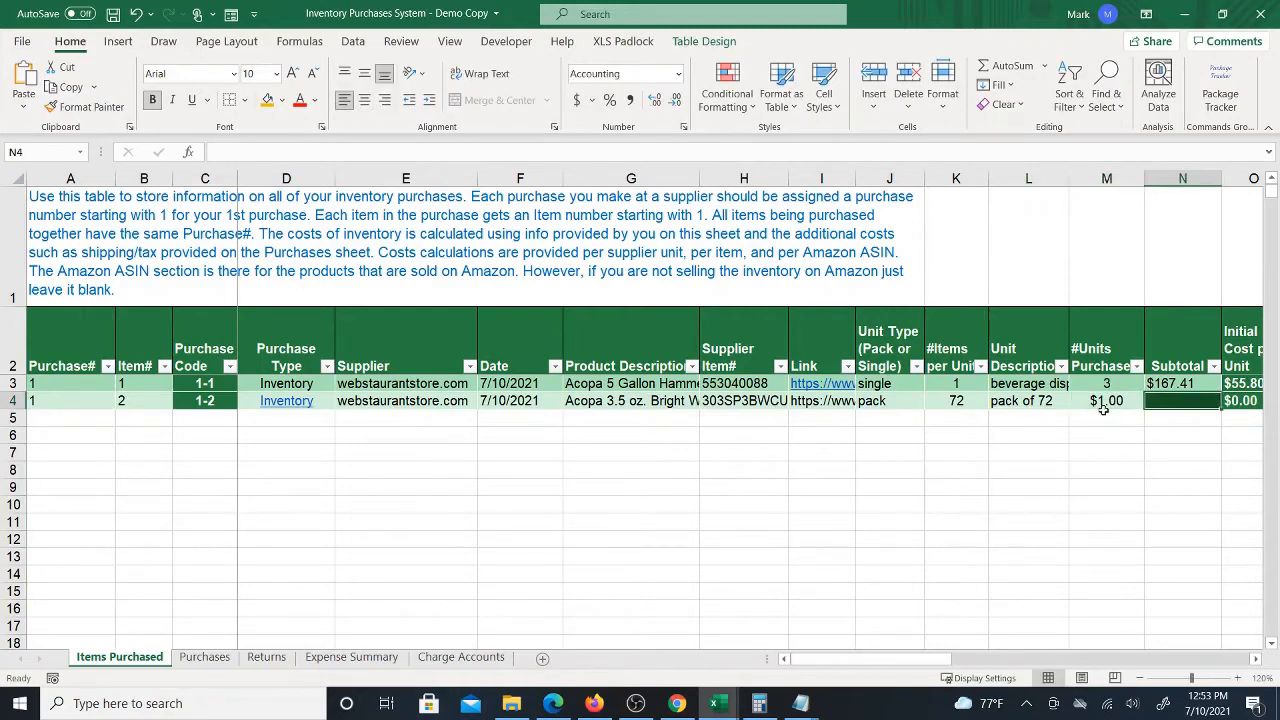
Format the whole #Units Purchased column as Number
scroll(1104, 414, right, 1)
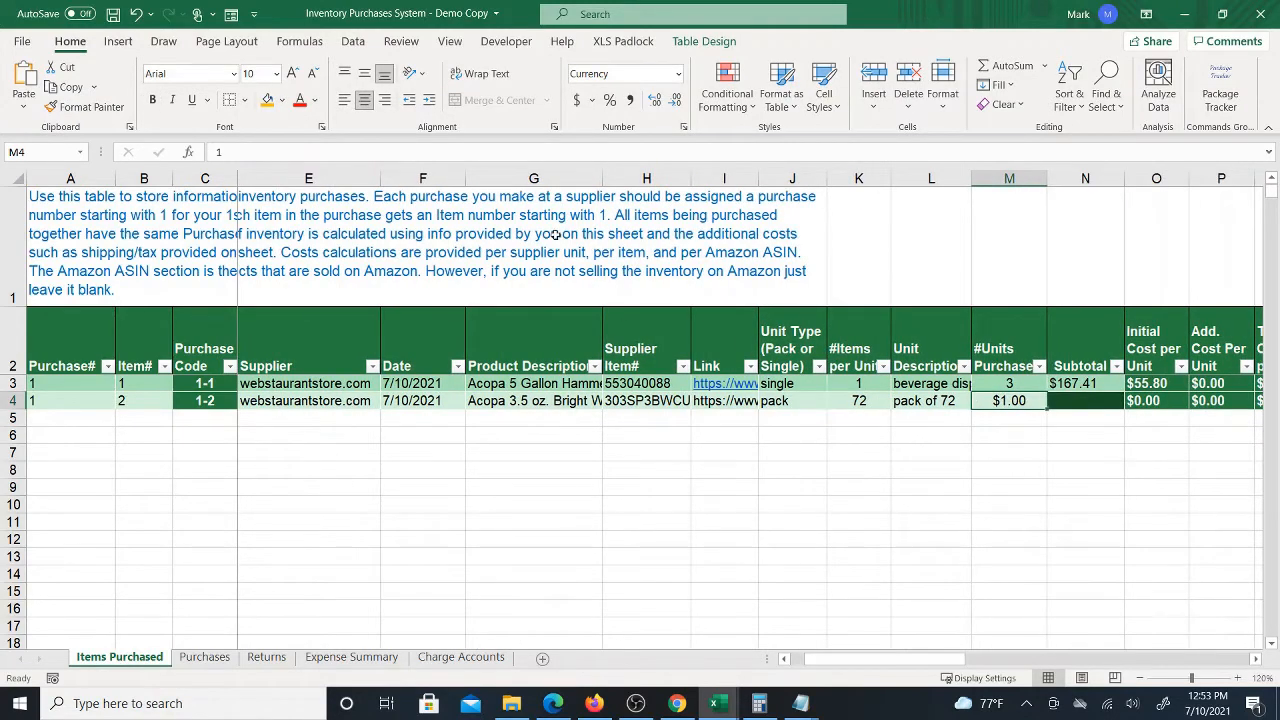
click(1006, 382)
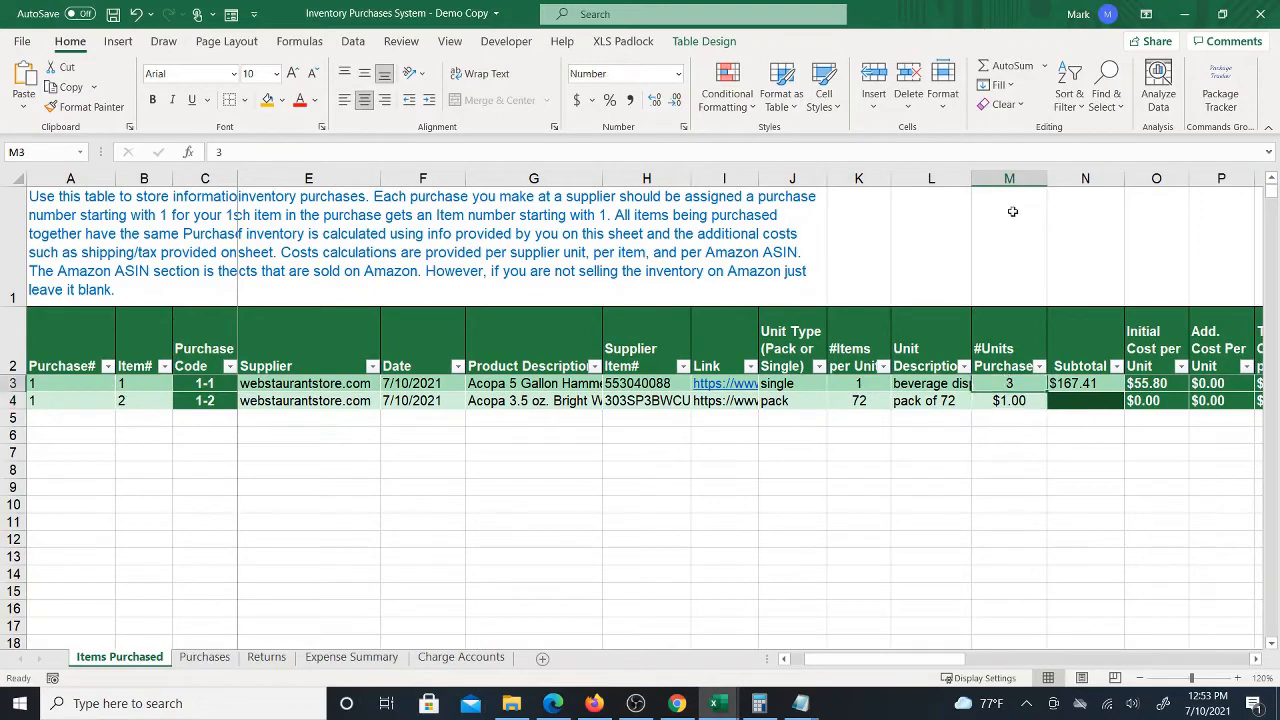
click(1009, 178)
click(679, 74)
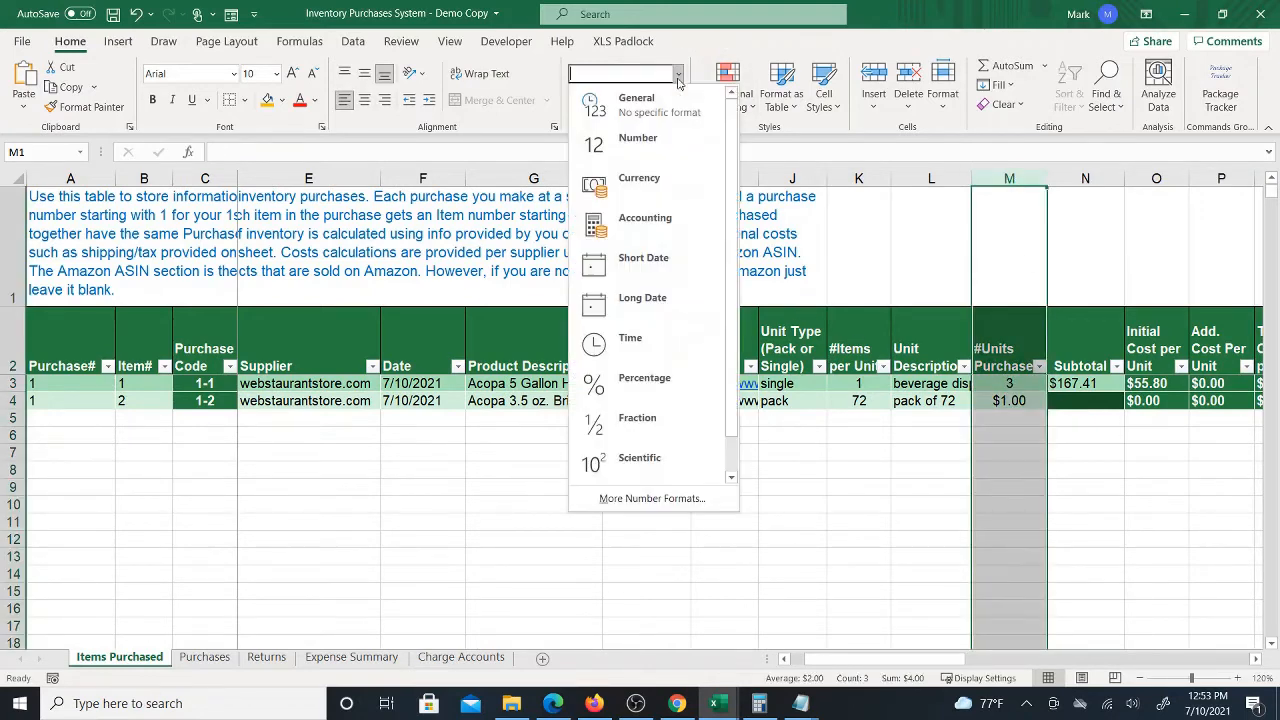
click(658, 140)
Fill the subtotal cell's format down to the spoon row and set the spoon subtotal to $92.99
click(1015, 400)
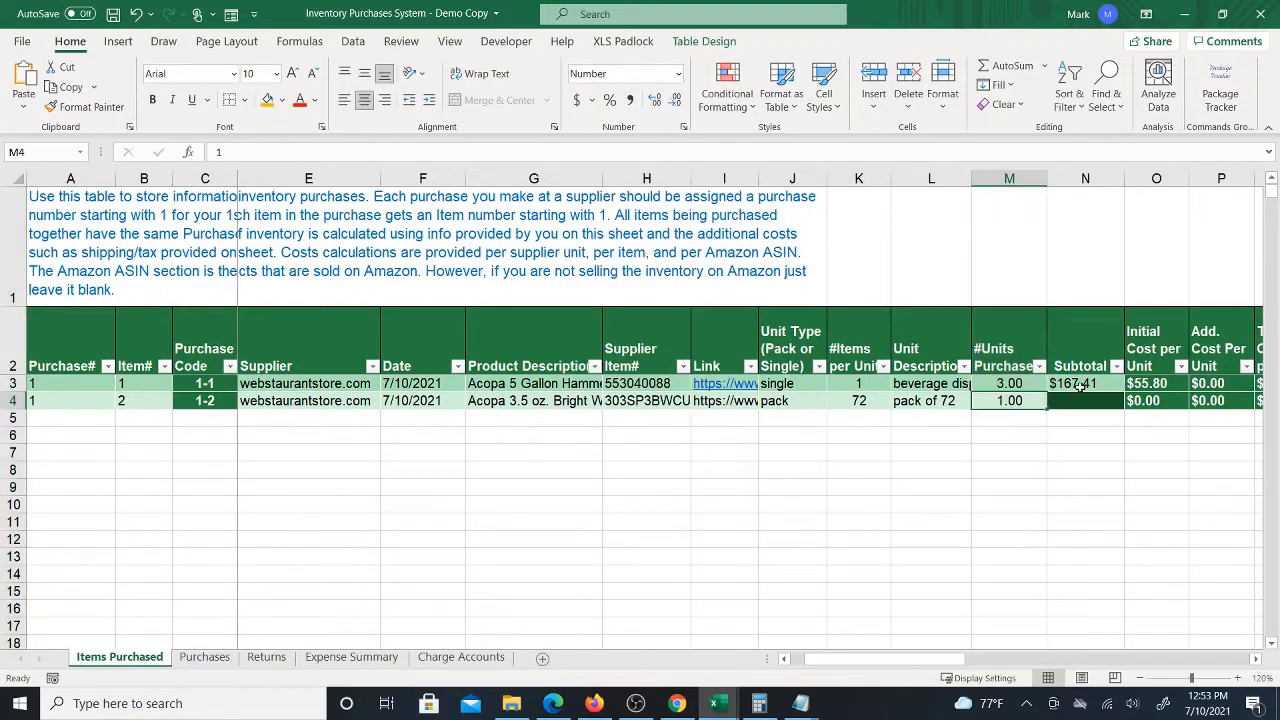
click(1098, 387)
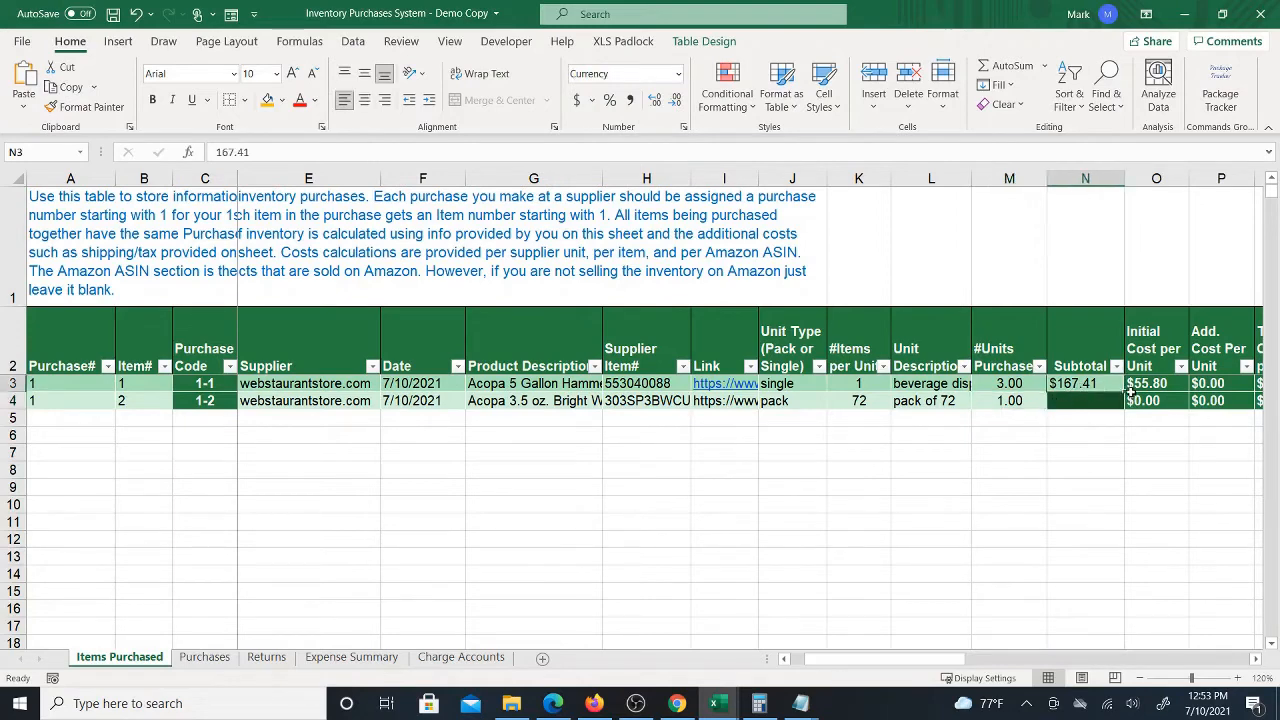
drag(1124, 393, 1118, 402)
click(1093, 400)
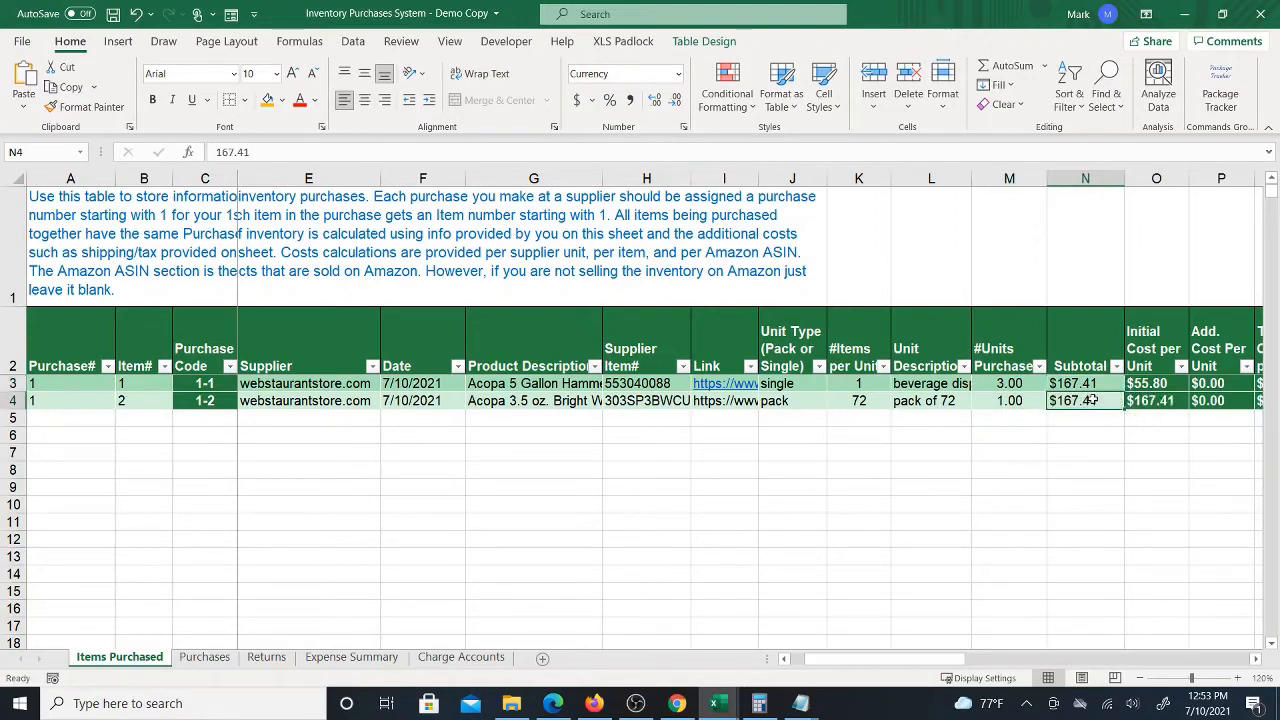
key(Delete)
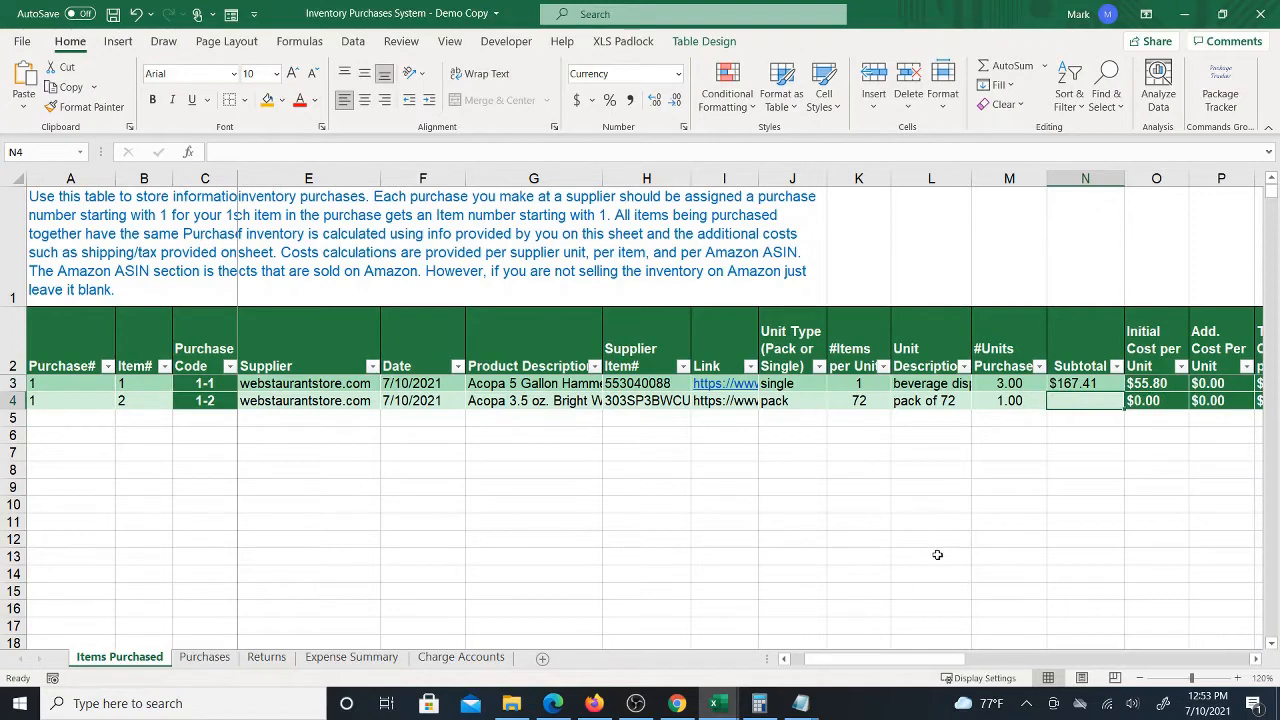
text(92.99)
key(Left)
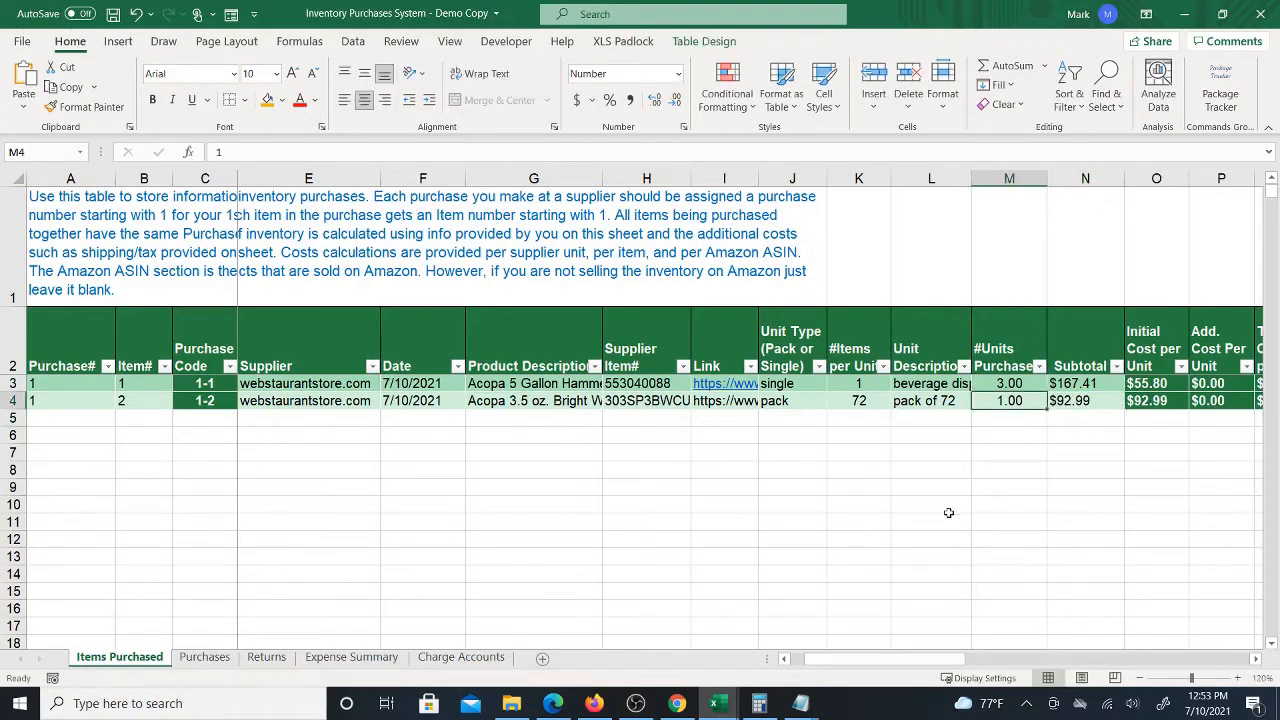
Check the Webstaurant spoon listing and change the spoon row's unit type to case
click(806, 402)
click(924, 401)
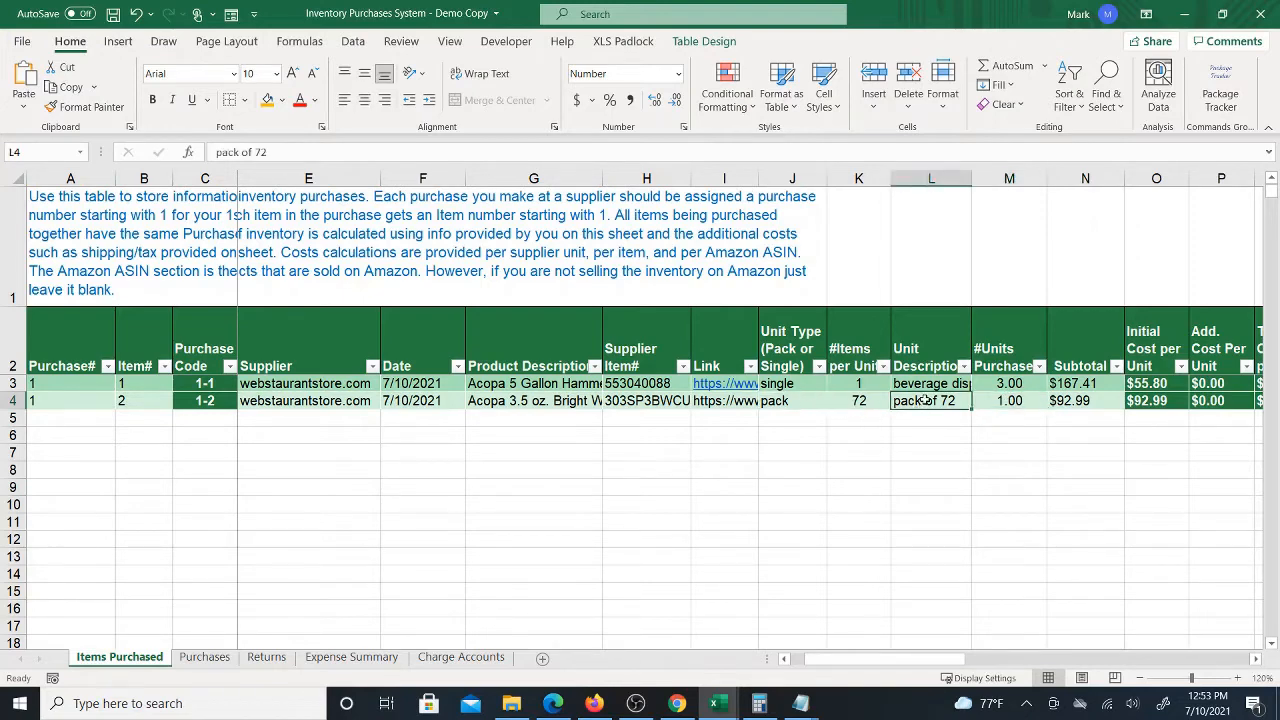
click(1008, 401)
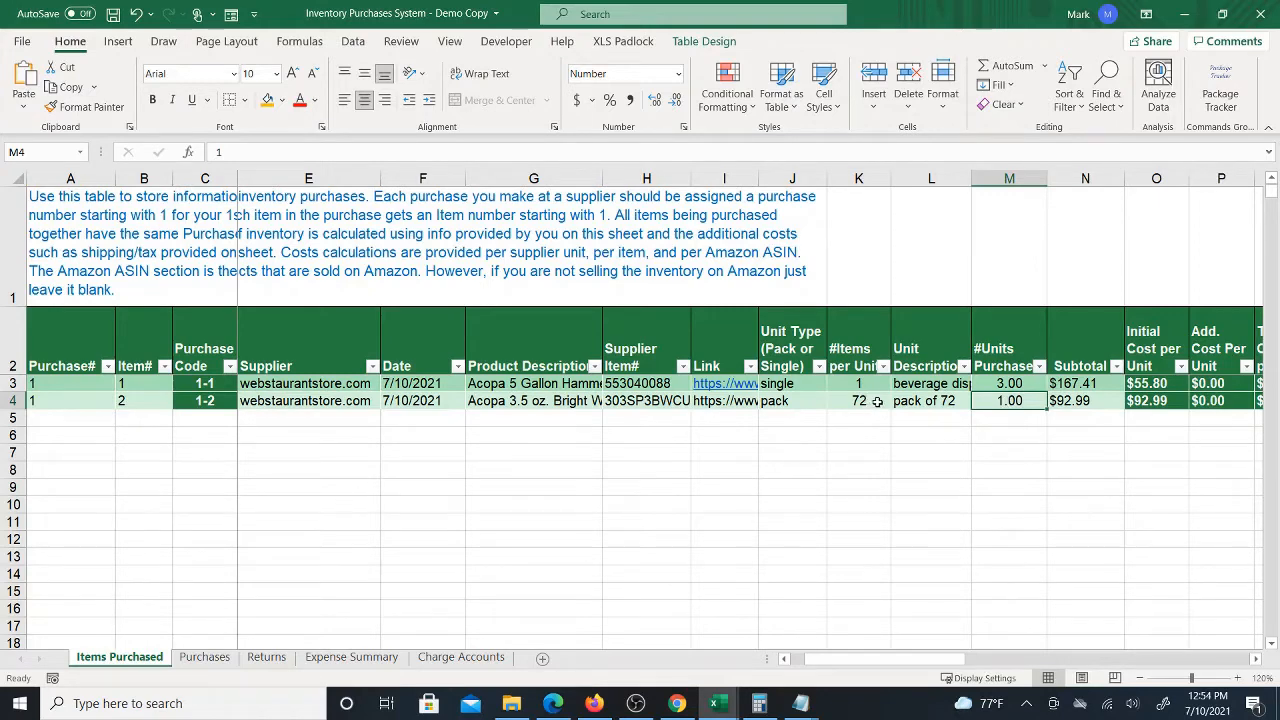
click(800, 401)
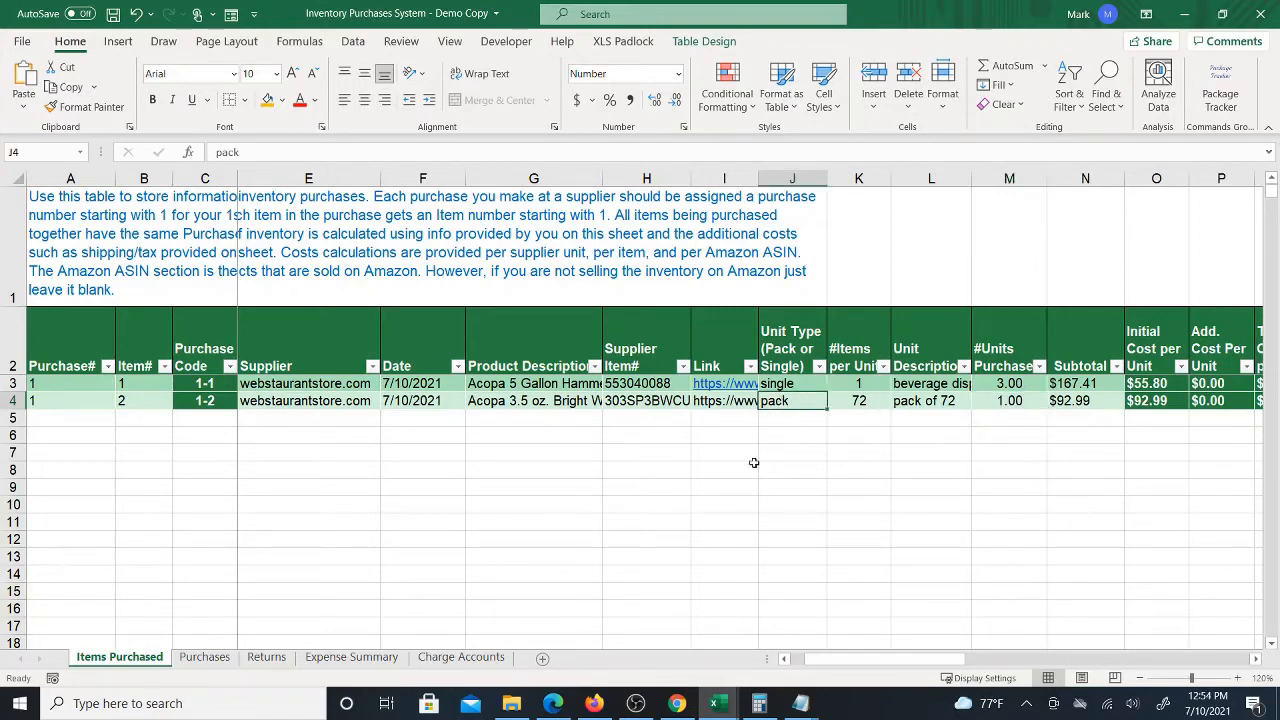
click(677, 703)
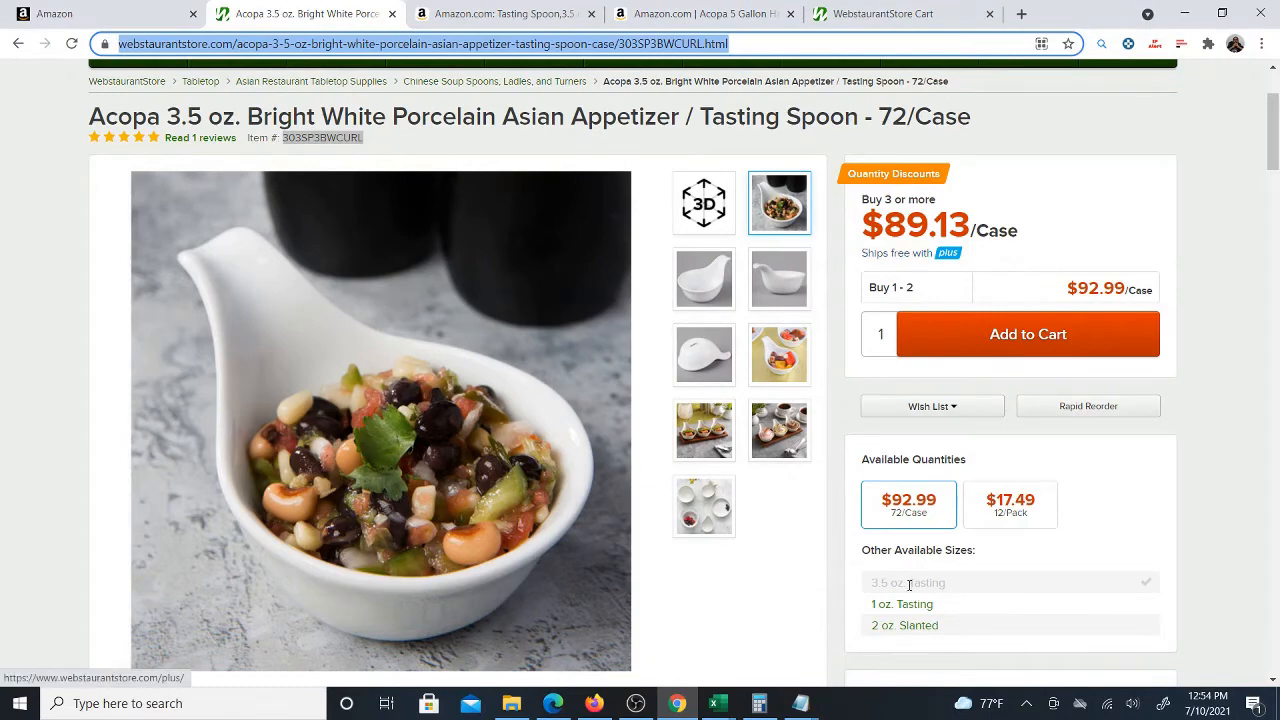
click(714, 703)
click(745, 660)
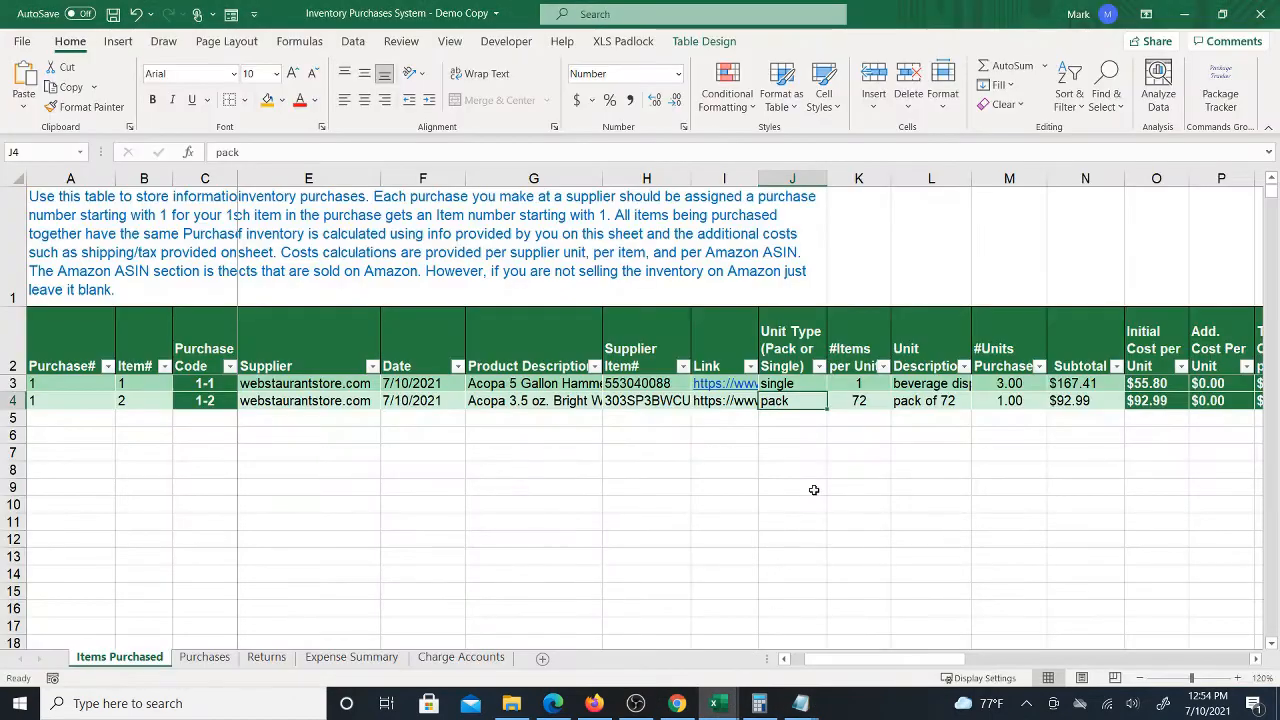
text(cawse)
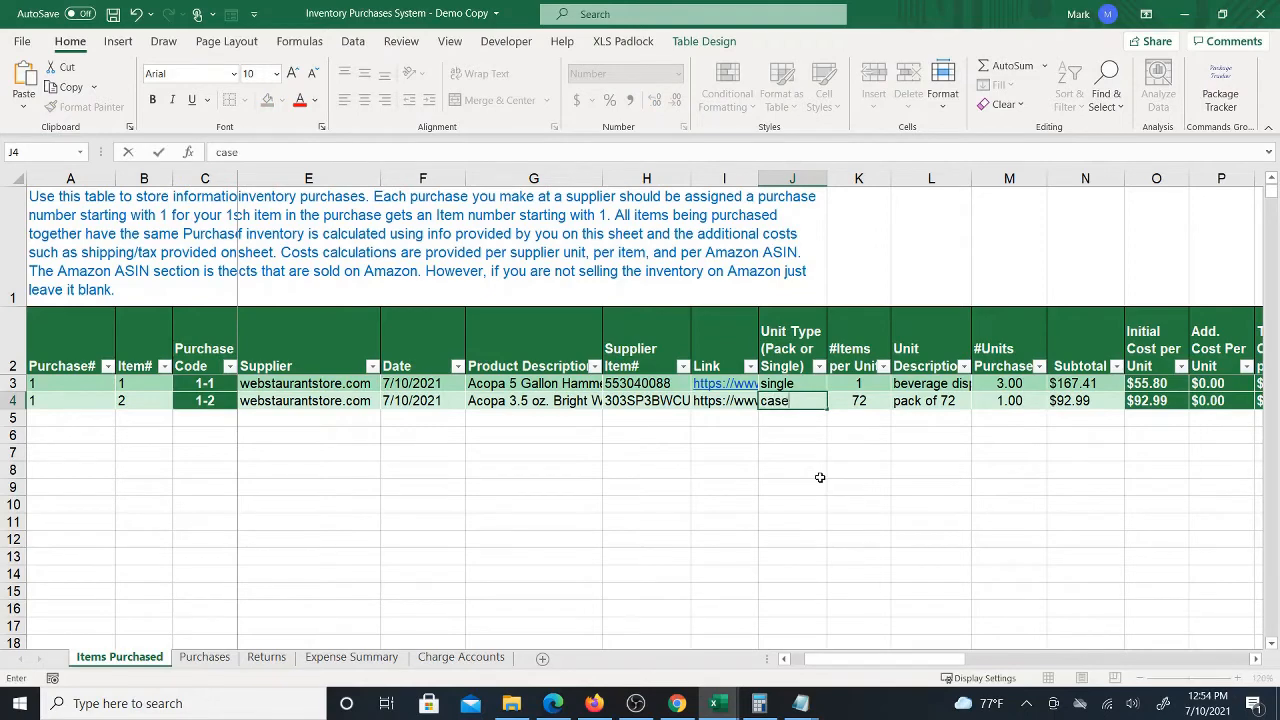
click(820, 475)
click(796, 402)
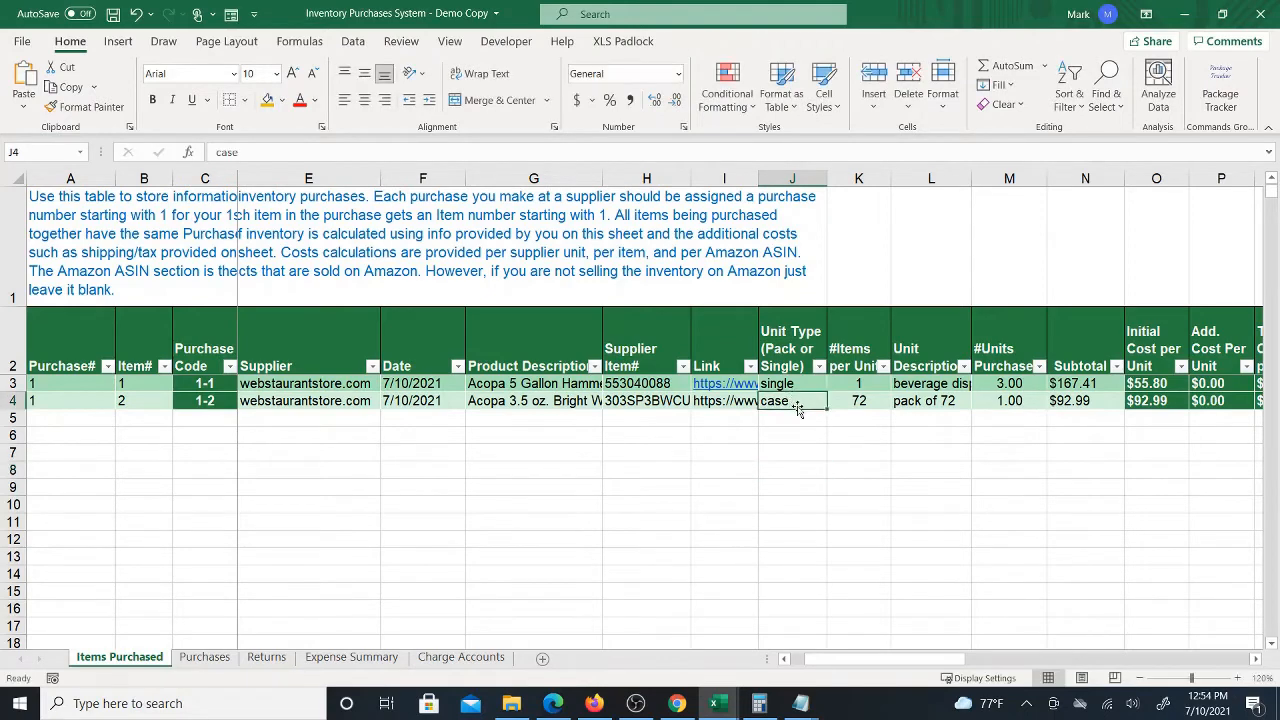
Change the spoon row's unit description to "case of 72"
click(870, 400)
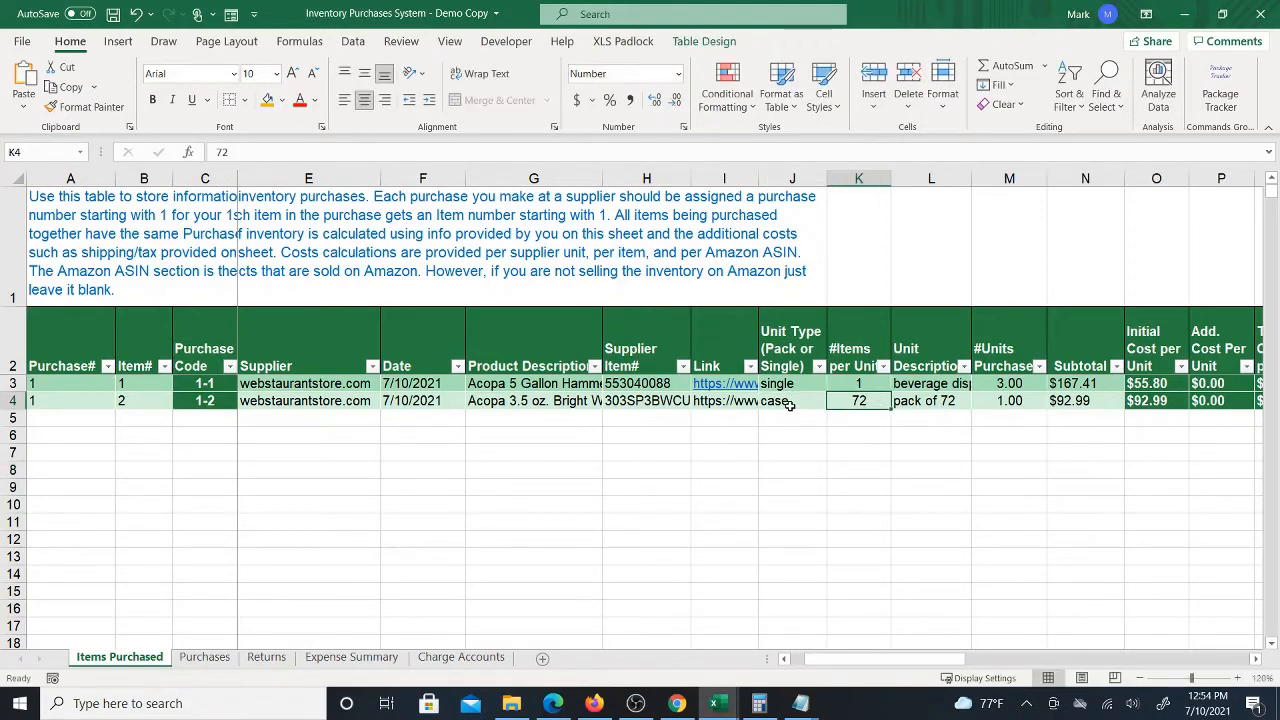
click(936, 401)
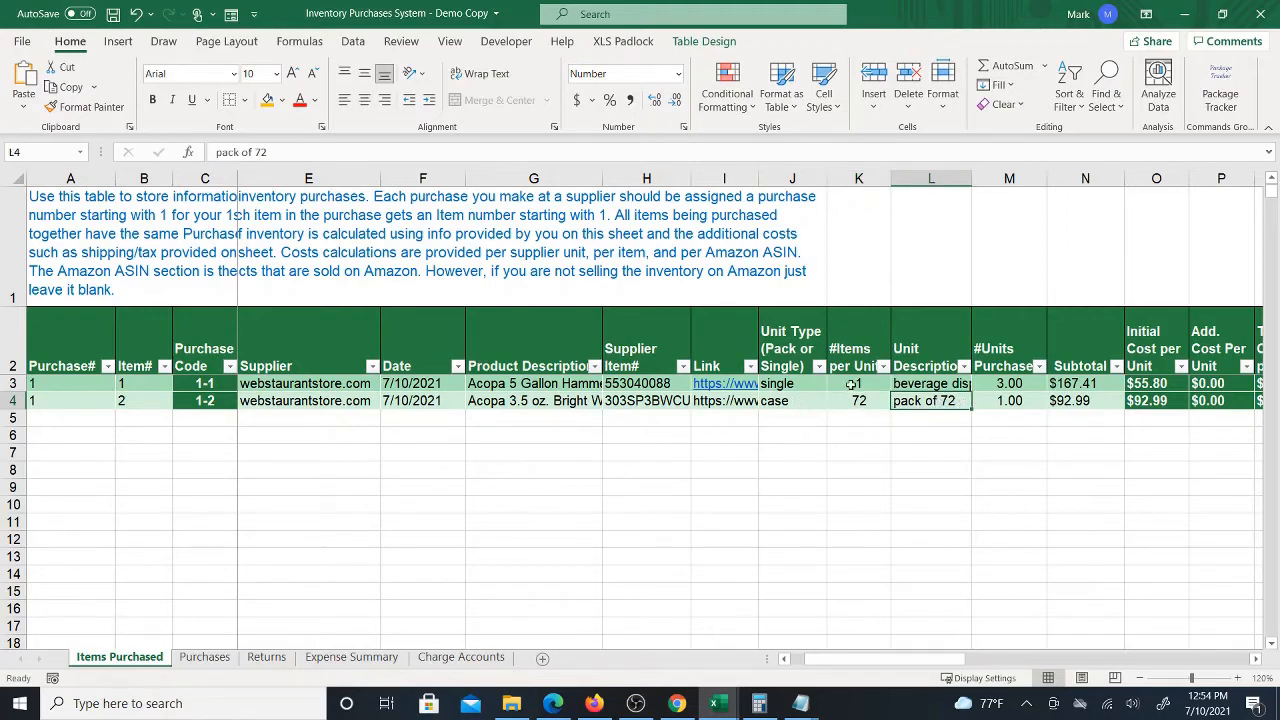
double_click(225, 152)
text(case)
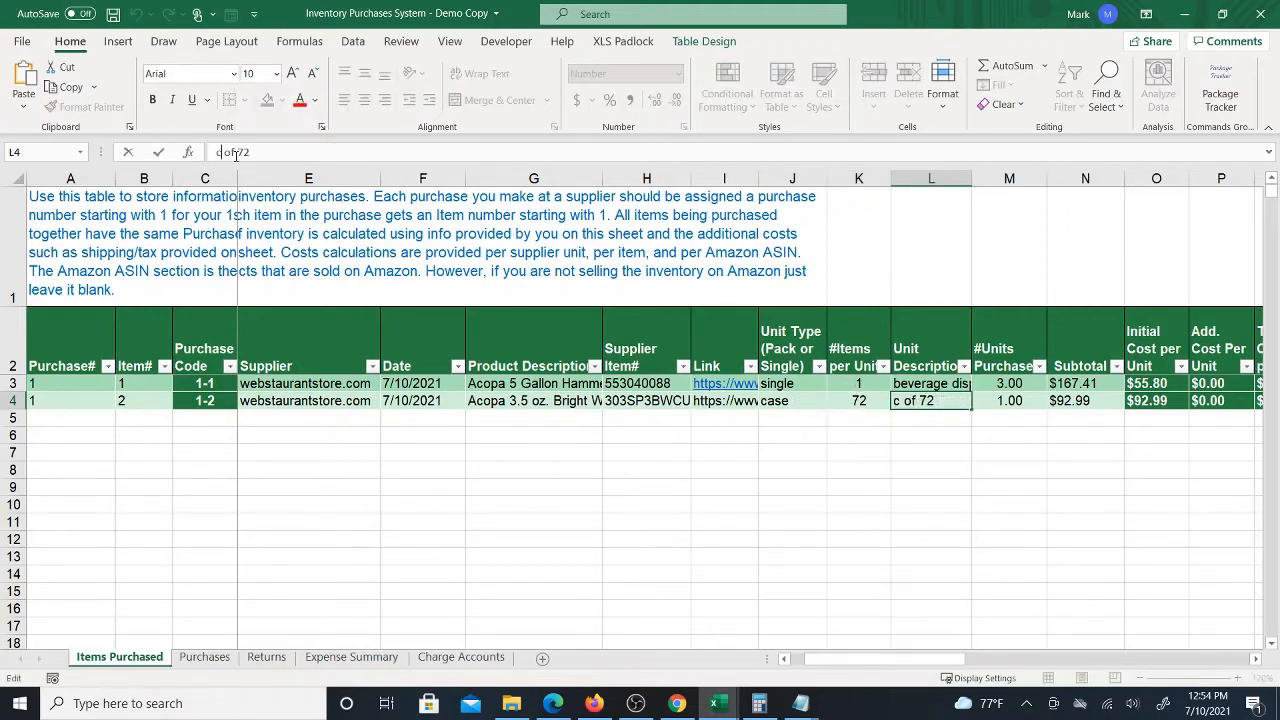
key(Return)
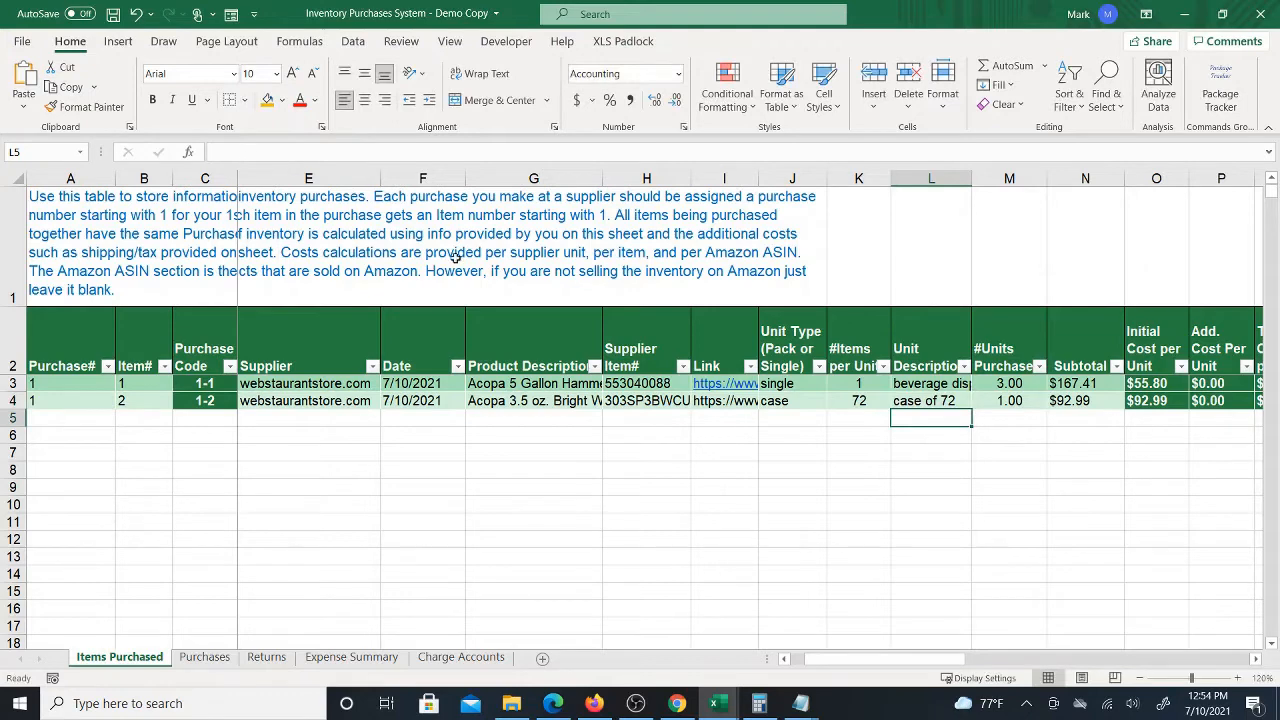
Review the spoon row's calculated cost columns, including cost per item
click(931, 400)
click(1022, 400)
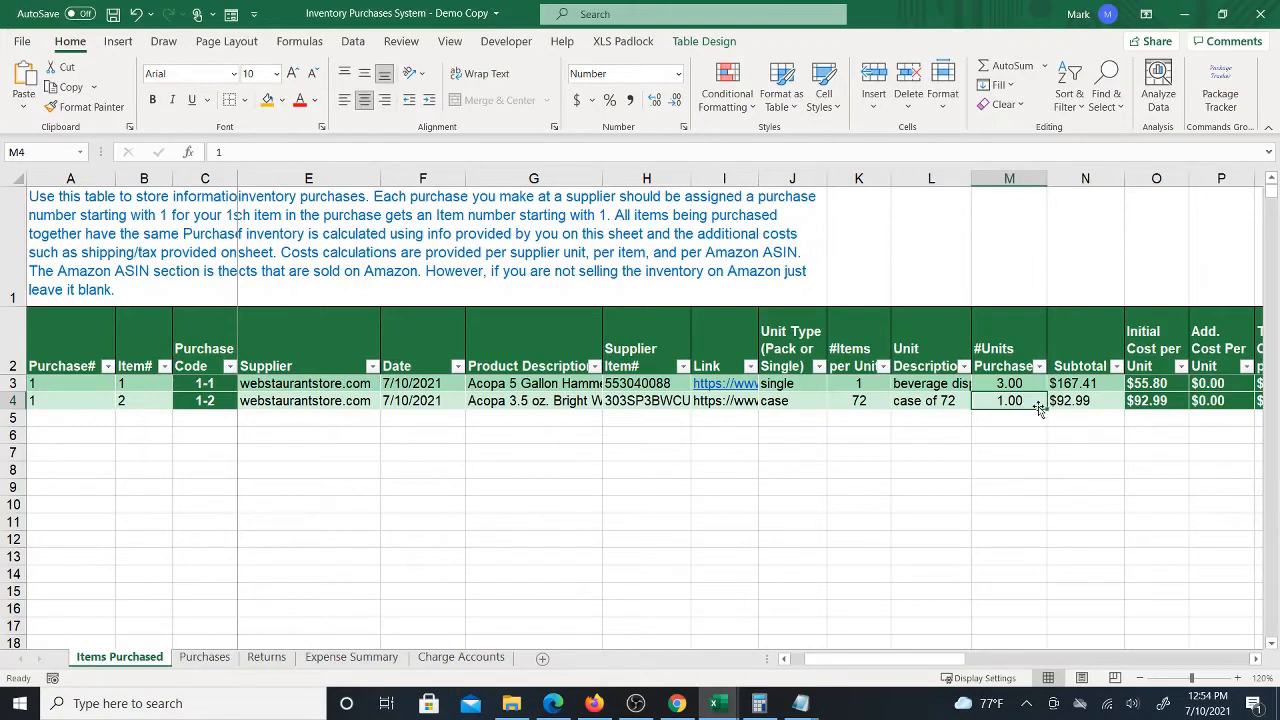
click(1110, 401)
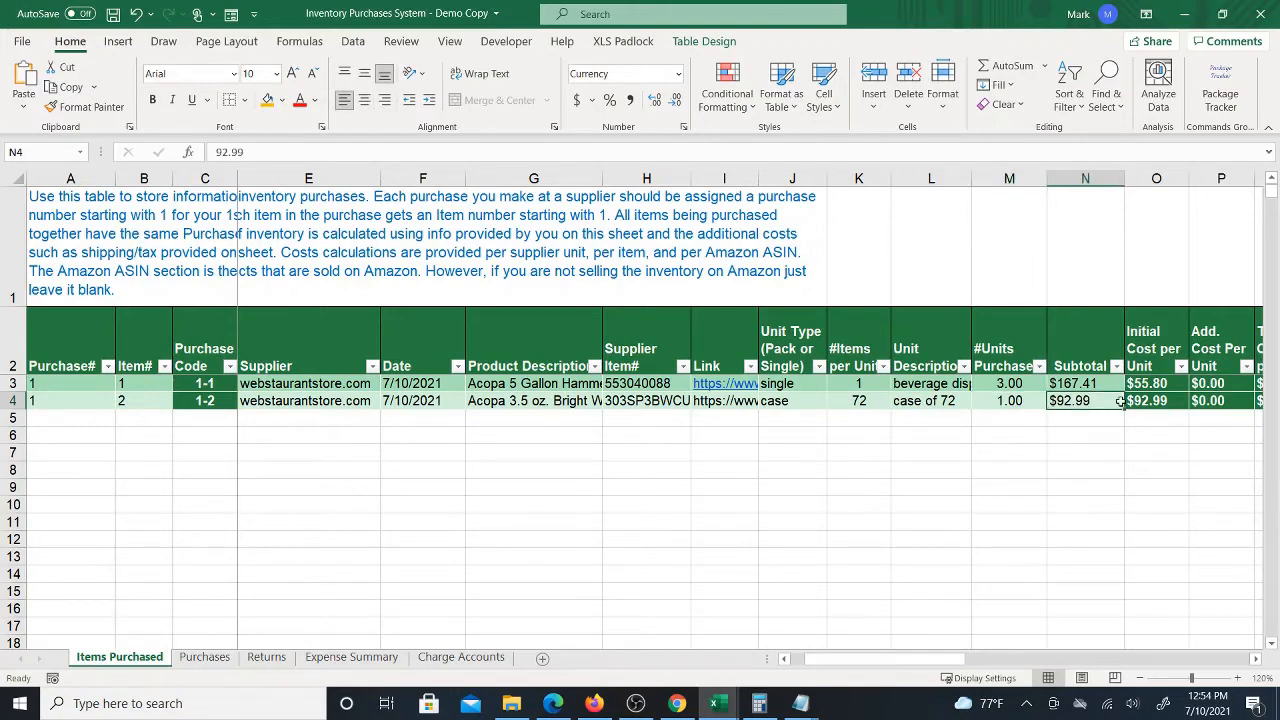
key(Right)
key(Right)
key(Right)
key(Right)
key(Right)
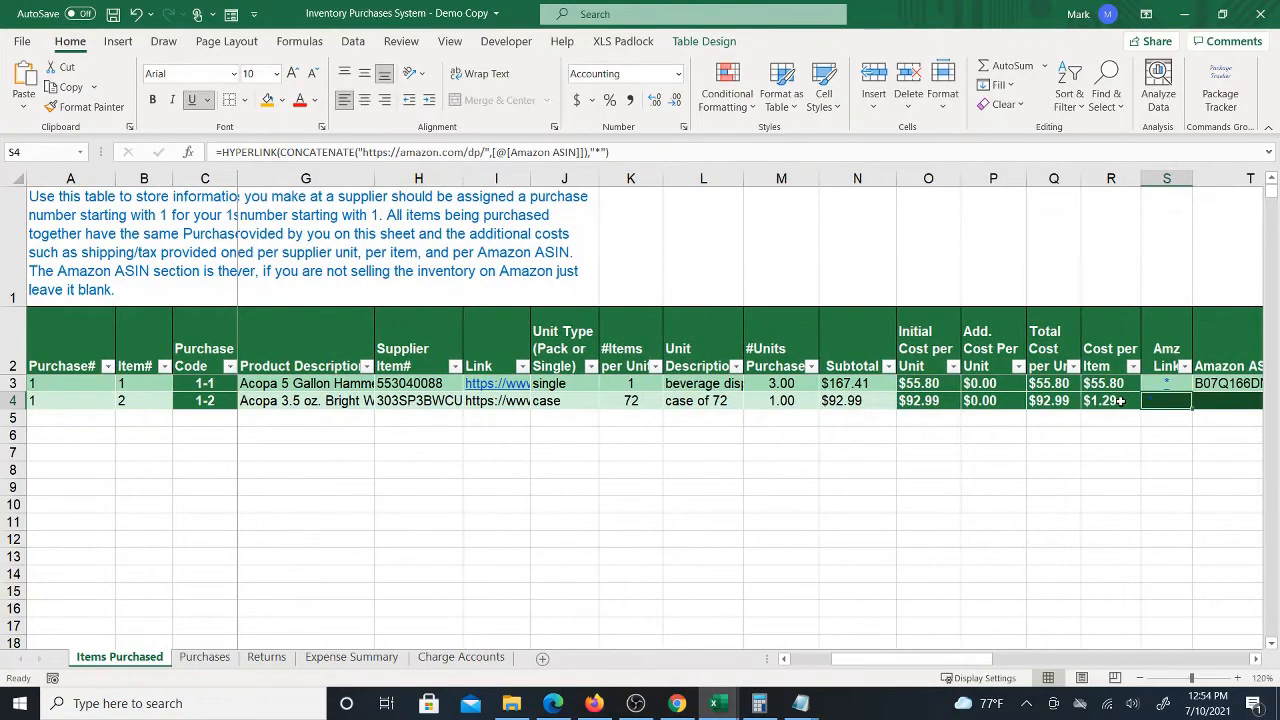
key(Right)
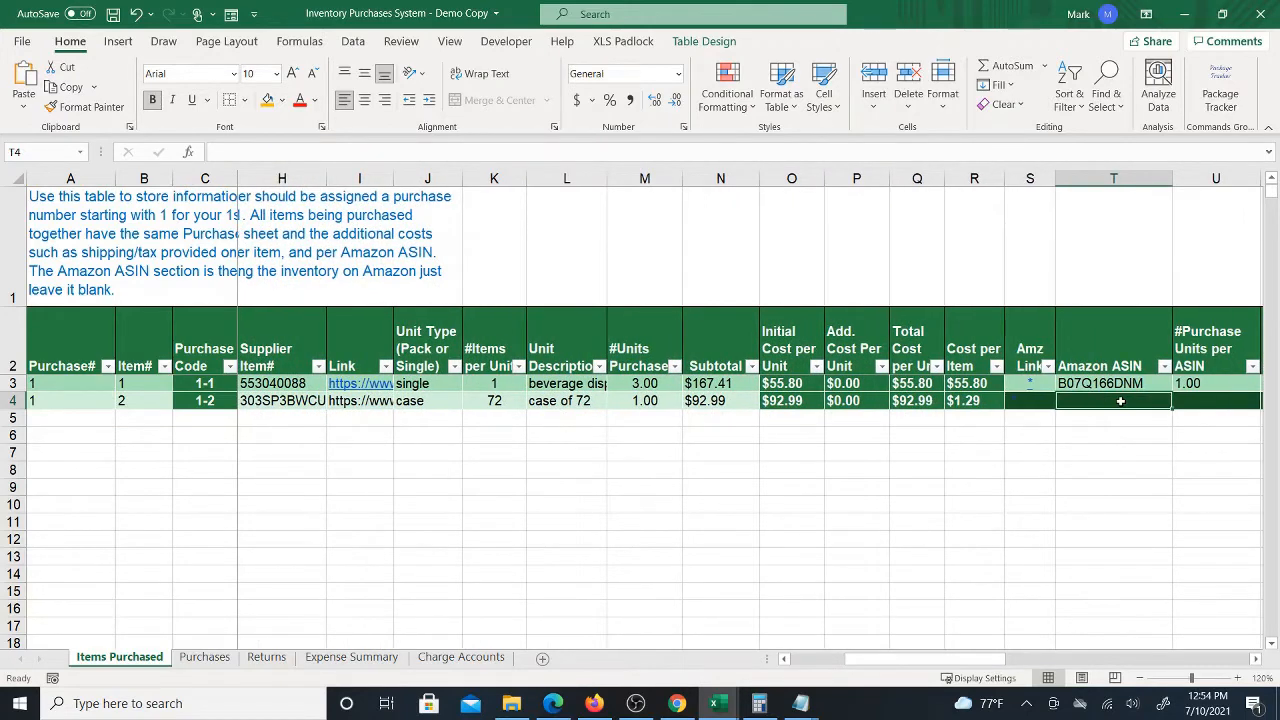
key(Left)
key(Left)
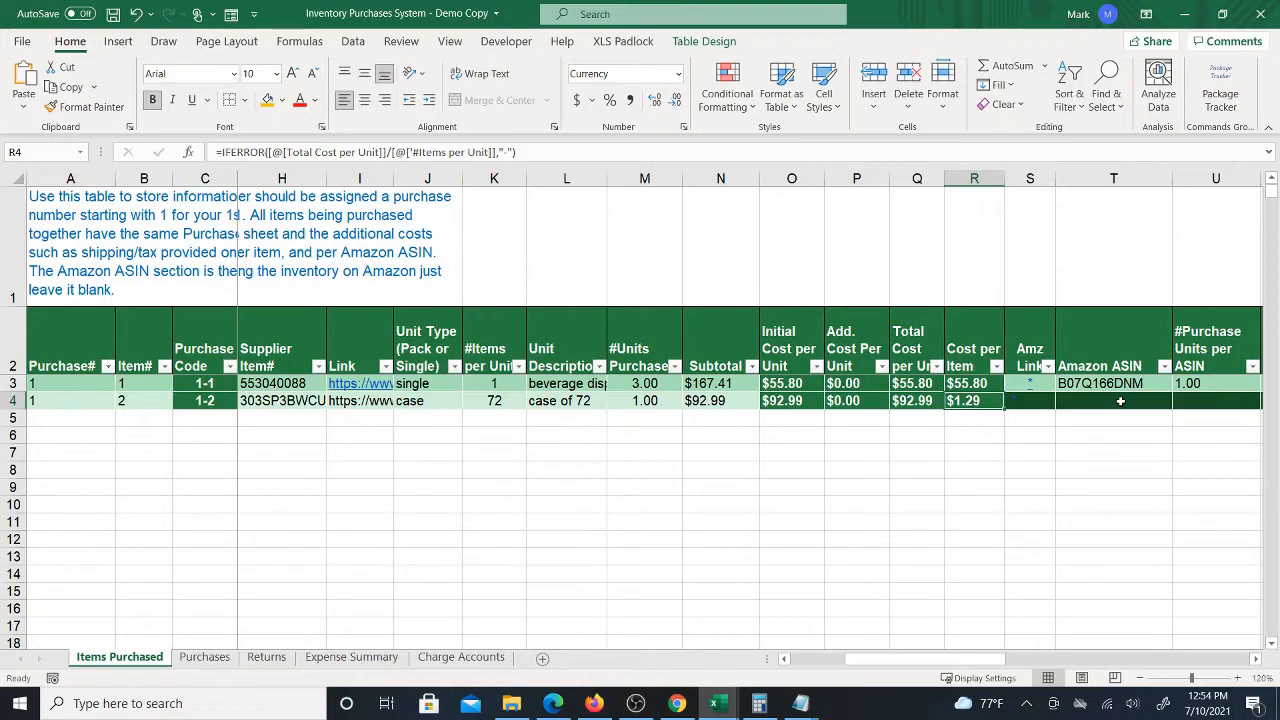
Fill the Amz Link formula down to the spoon row and save the workbook
click(1043, 388)
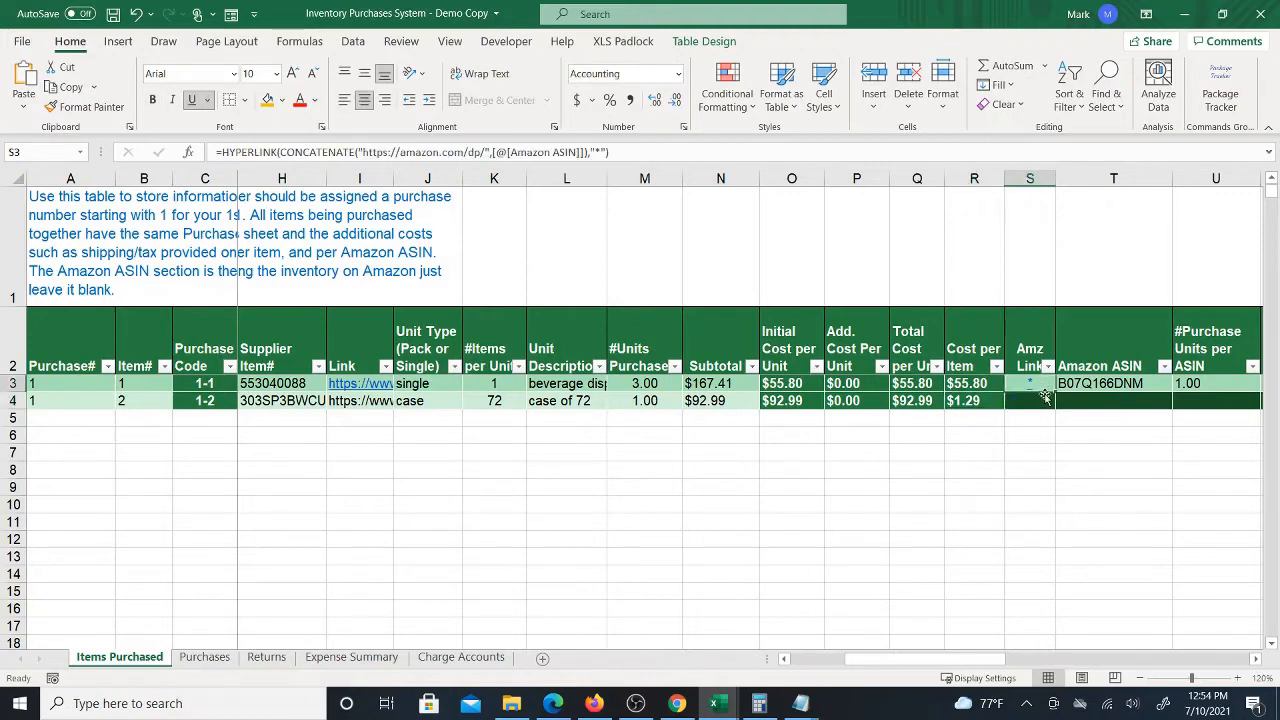
drag(1054, 392, 1050, 406)
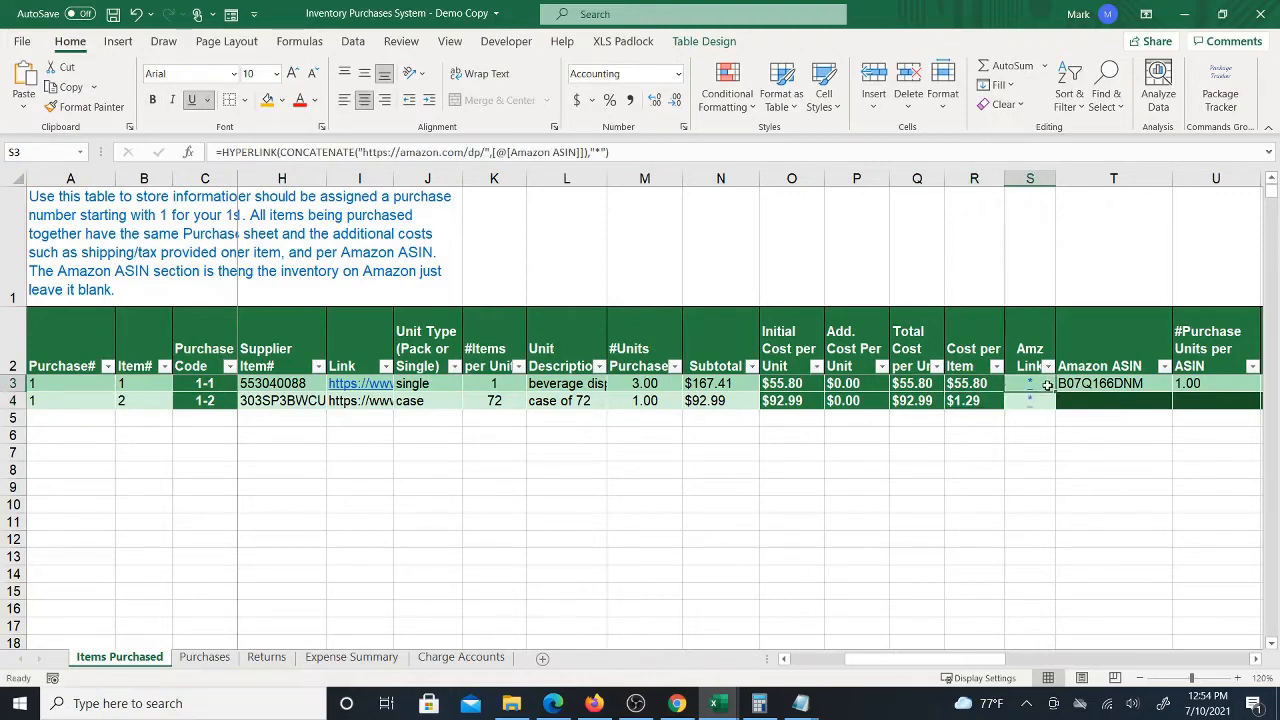
key(ctrl+s)
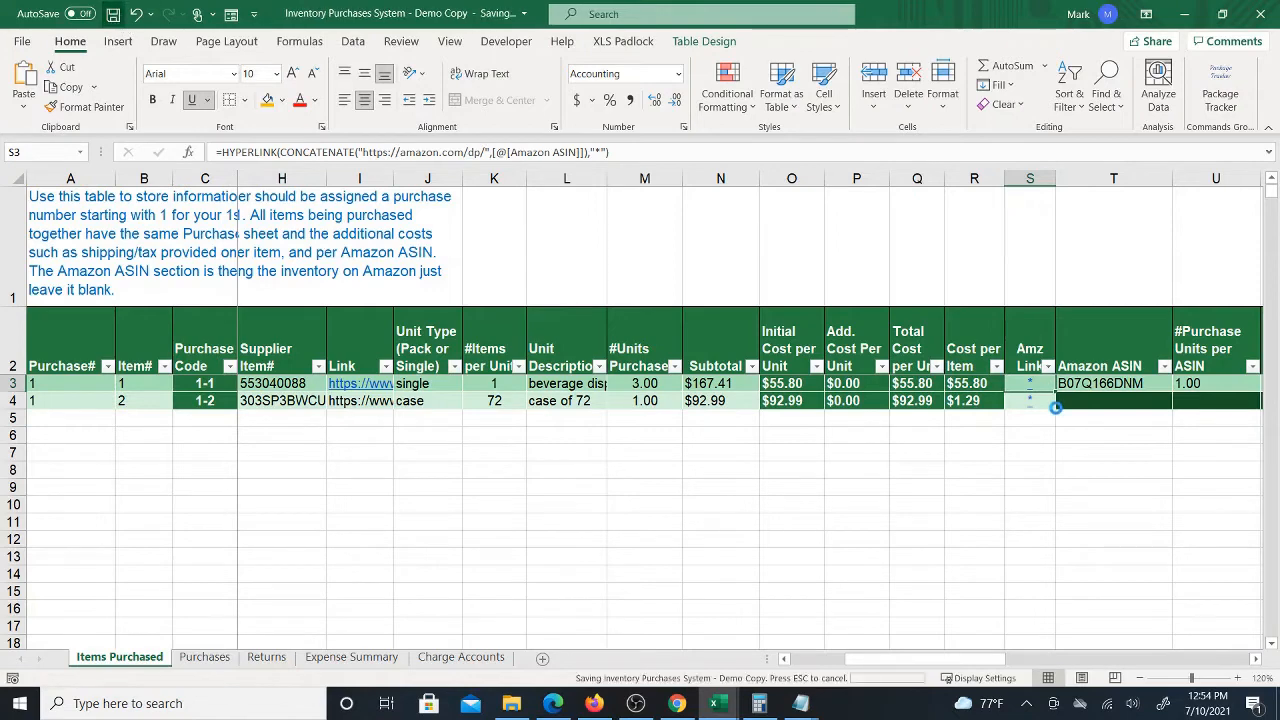
click(1141, 385)
scroll(1141, 385, right, 2)
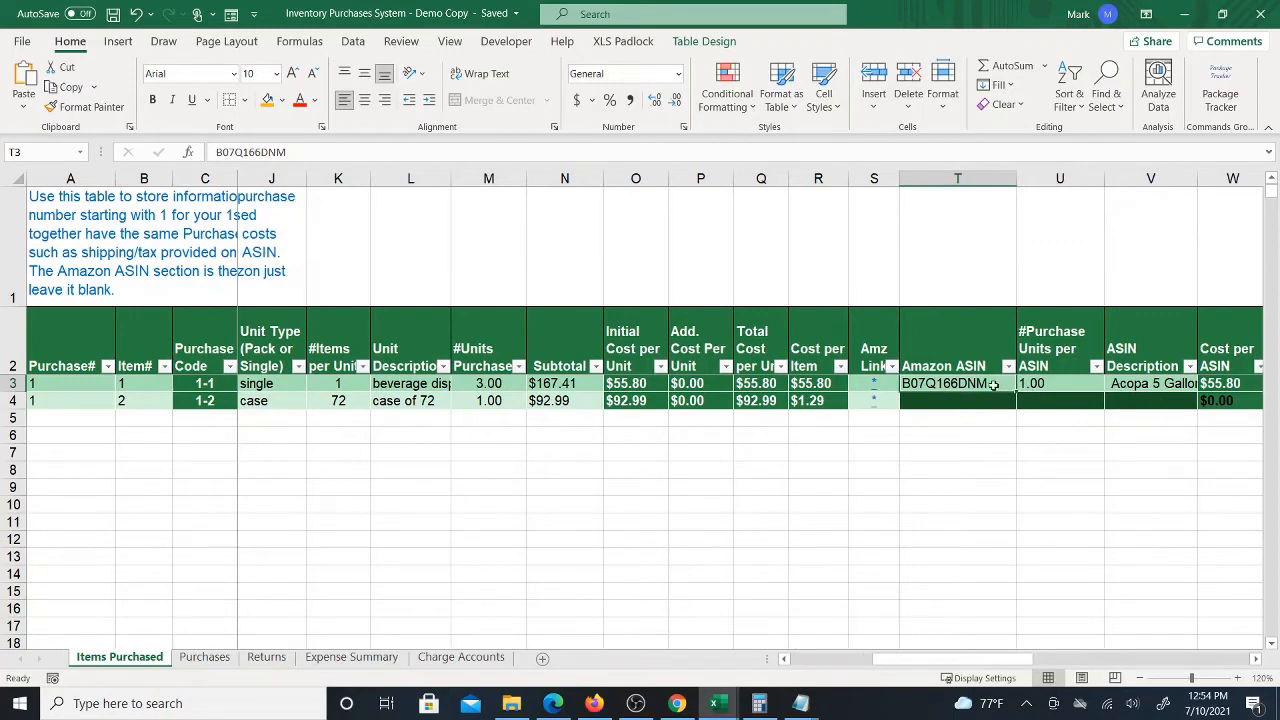
drag(993, 385, 1160, 386)
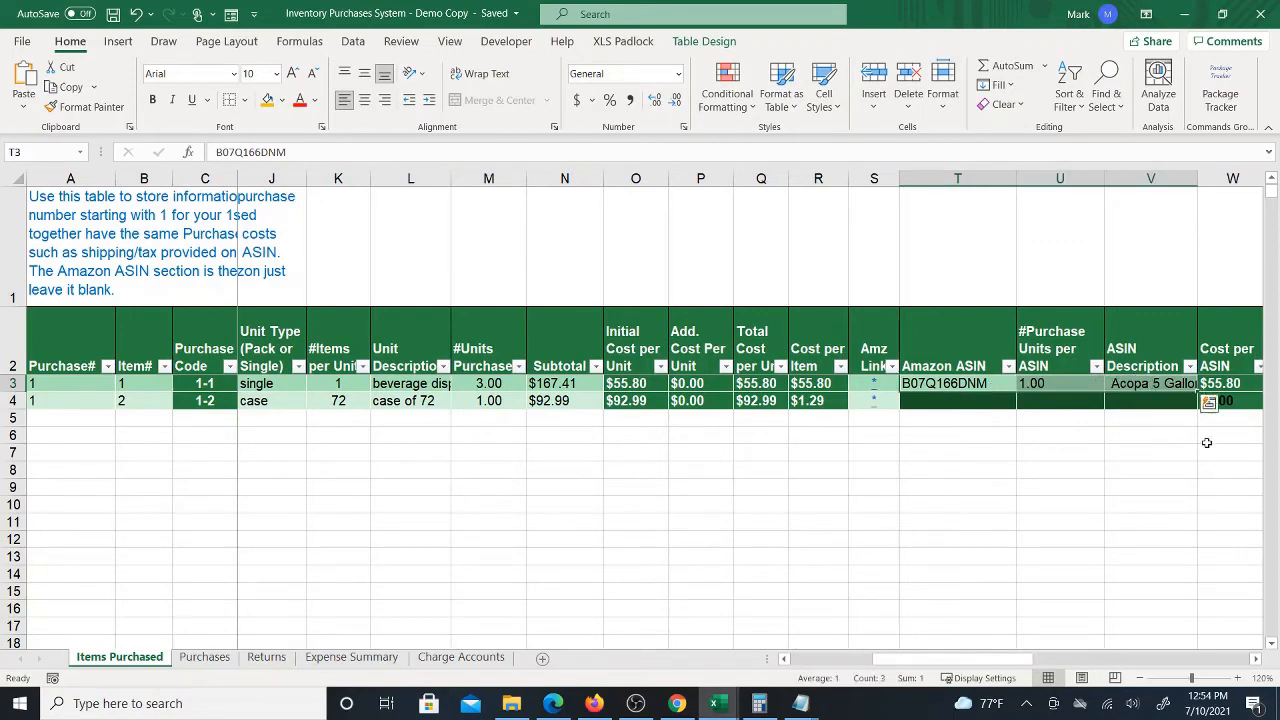
drag(1196, 392, 1192, 409)
drag(960, 401, 1140, 410)
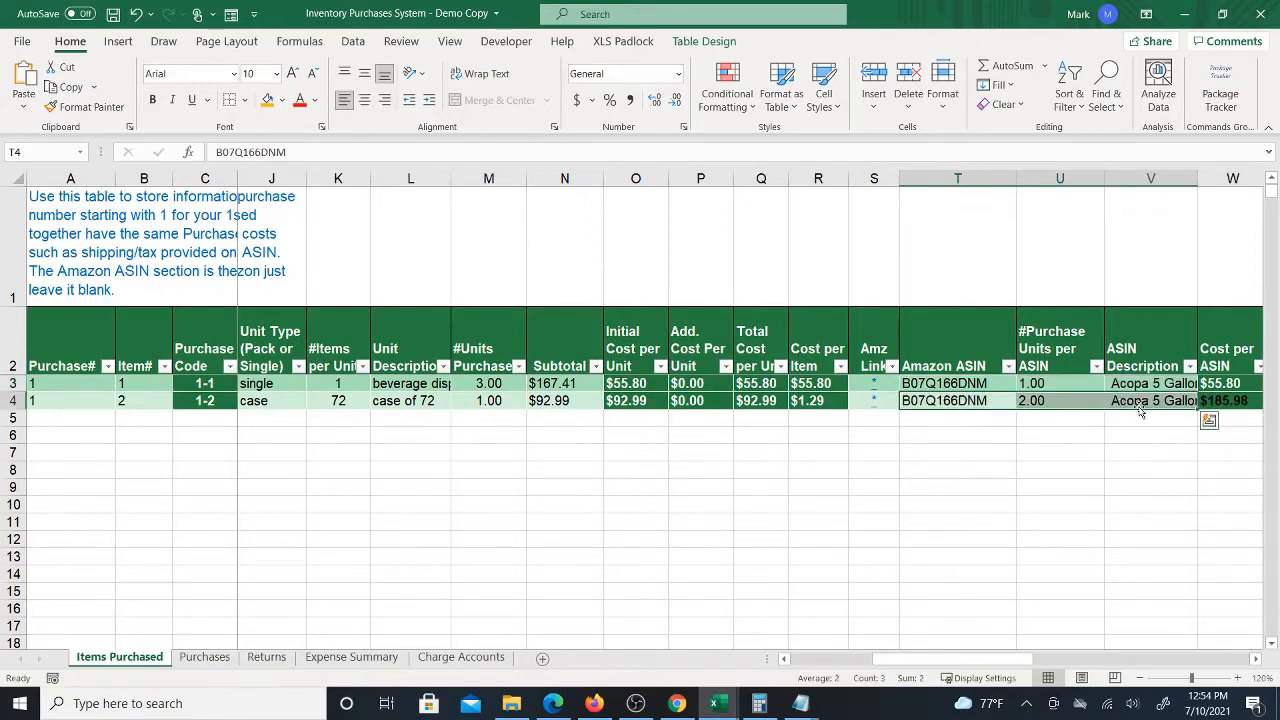
key(Delete)
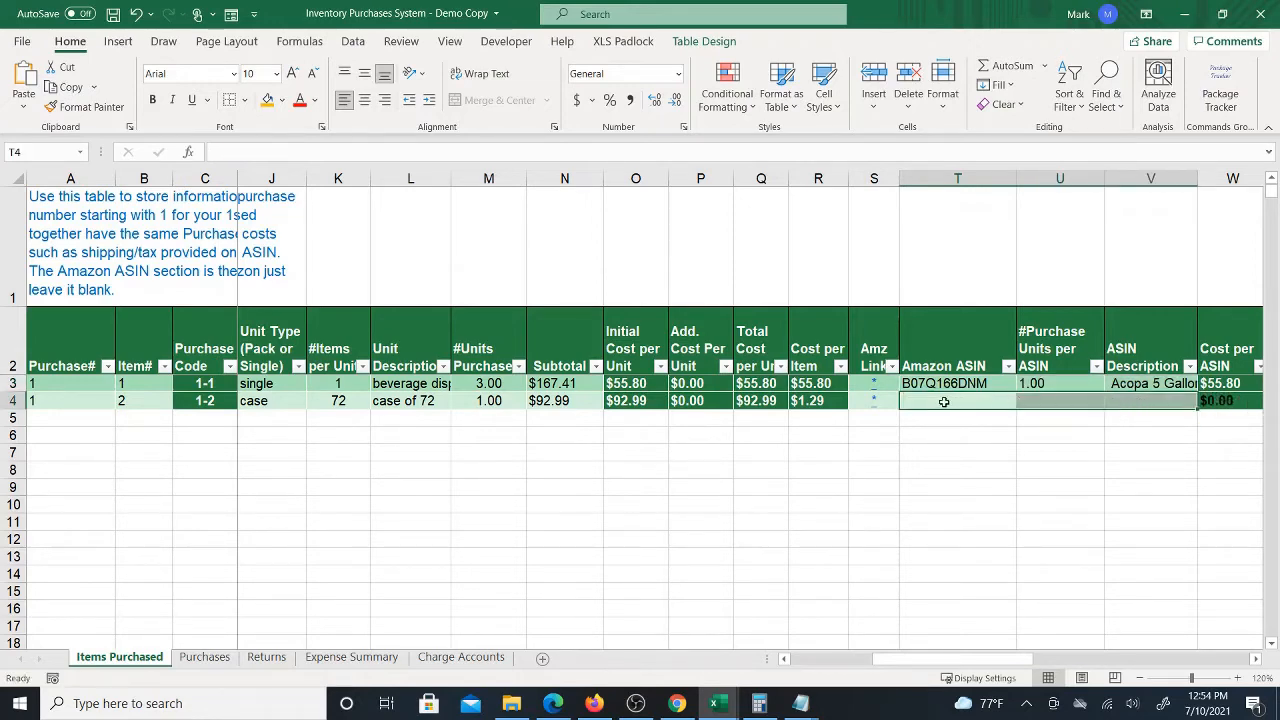
Copy the spoon's ASIN B07NV29SQ7 from the Amazon listing's address and paste it into the spoon row's Amazon ASIN cell
click(944, 401)
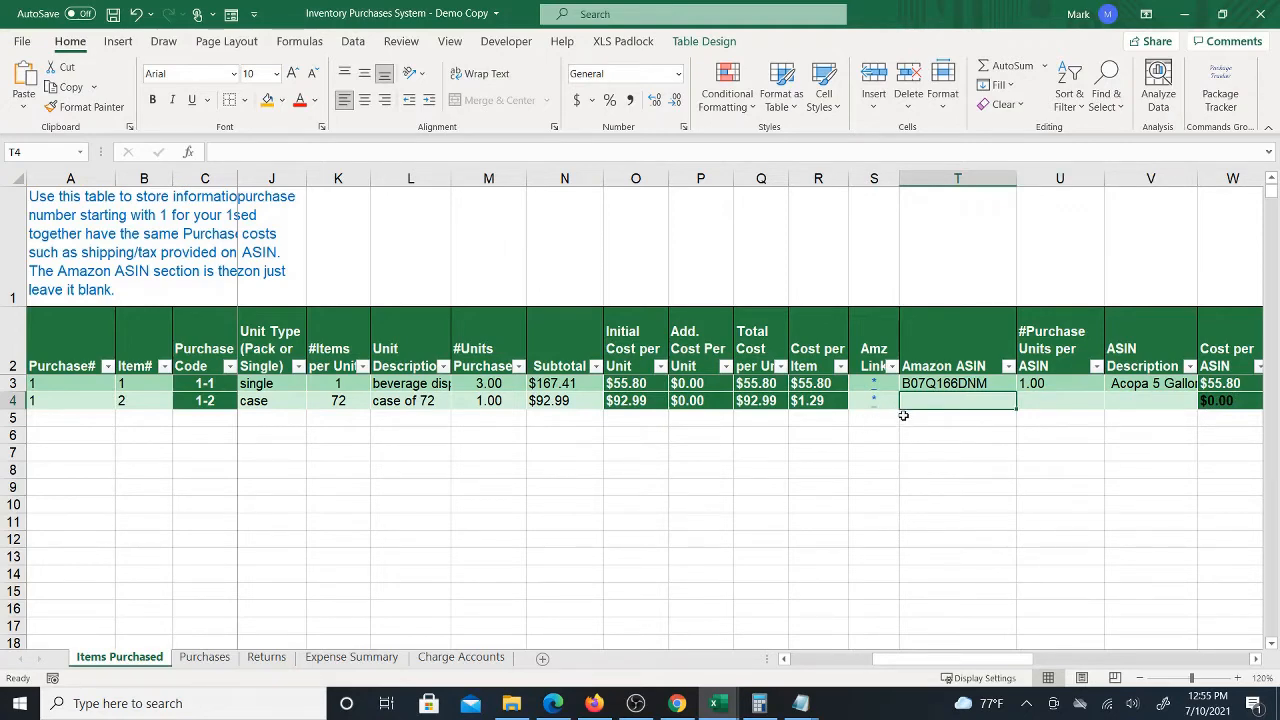
click(677, 703)
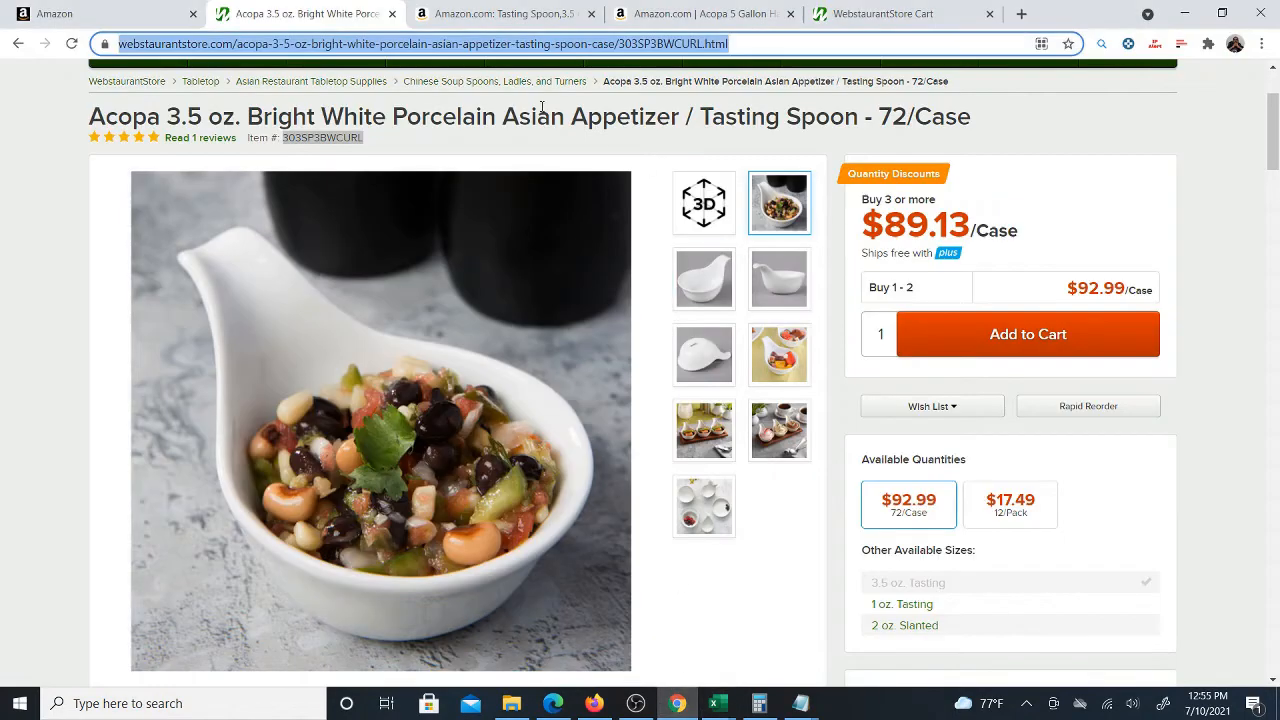
click(465, 13)
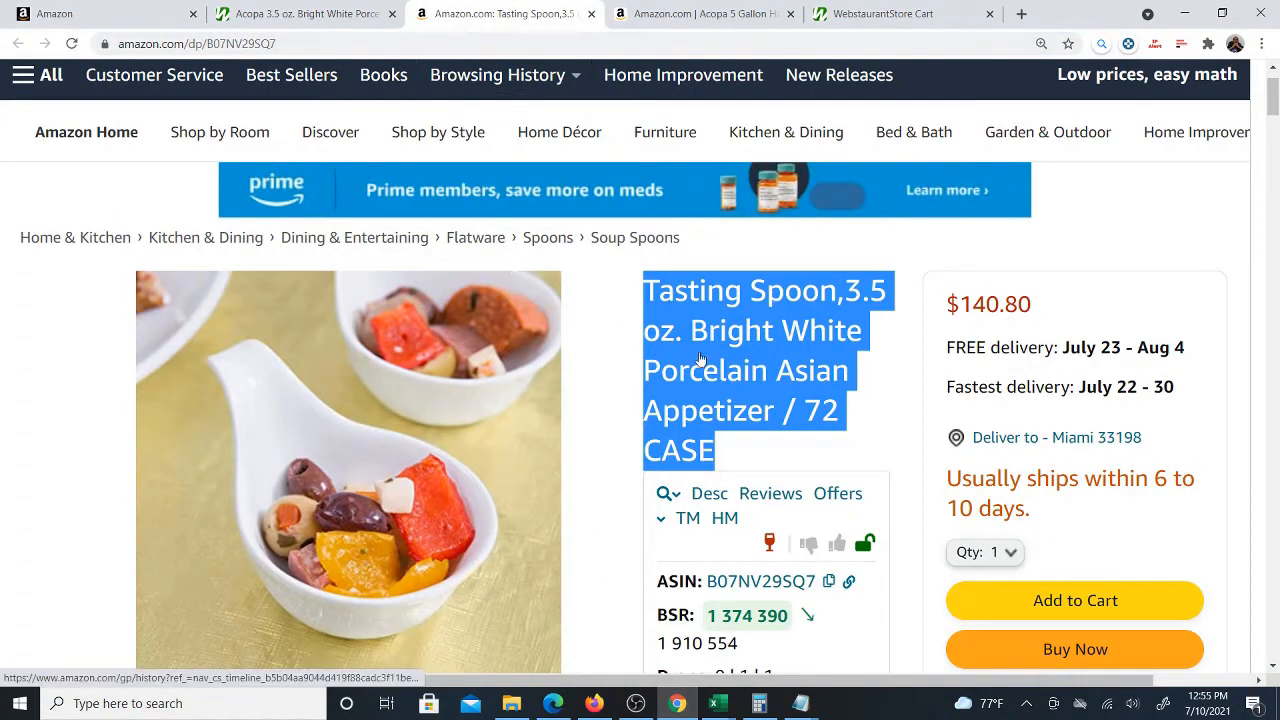
scroll(446, 200, down, 2)
scroll(854, 405, up, 2)
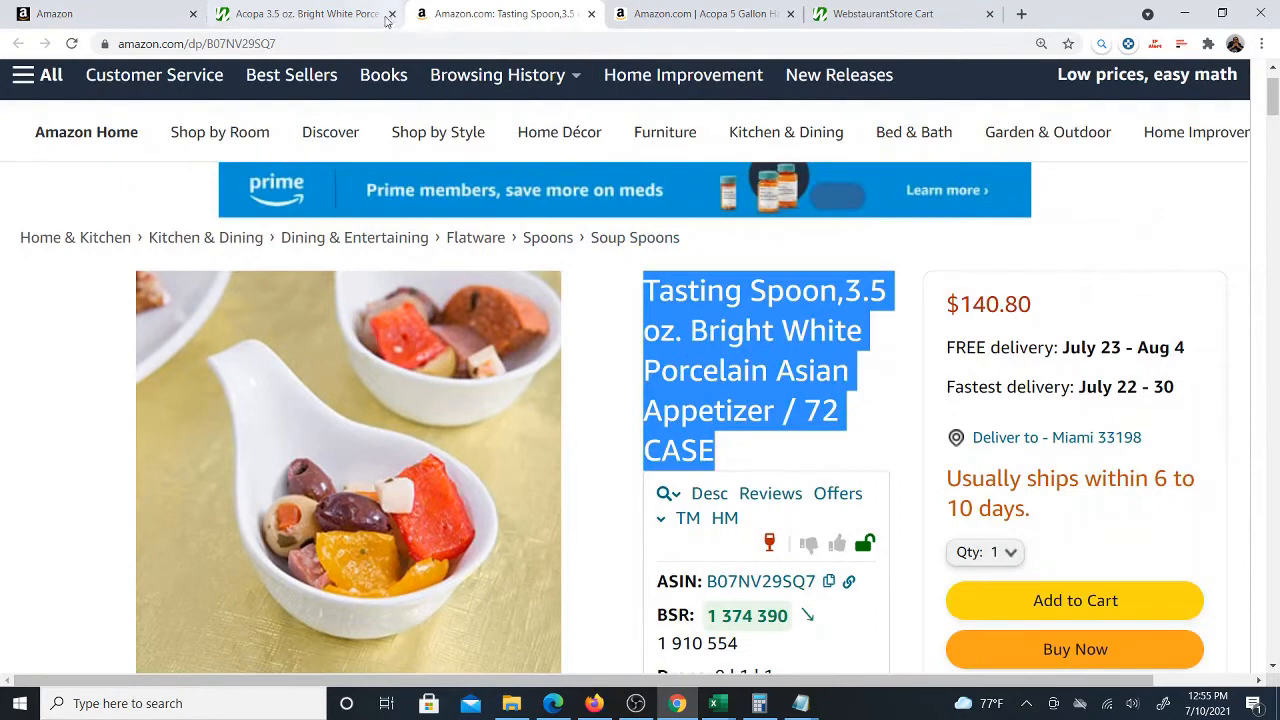
double_click(280, 44)
right_click(282, 47)
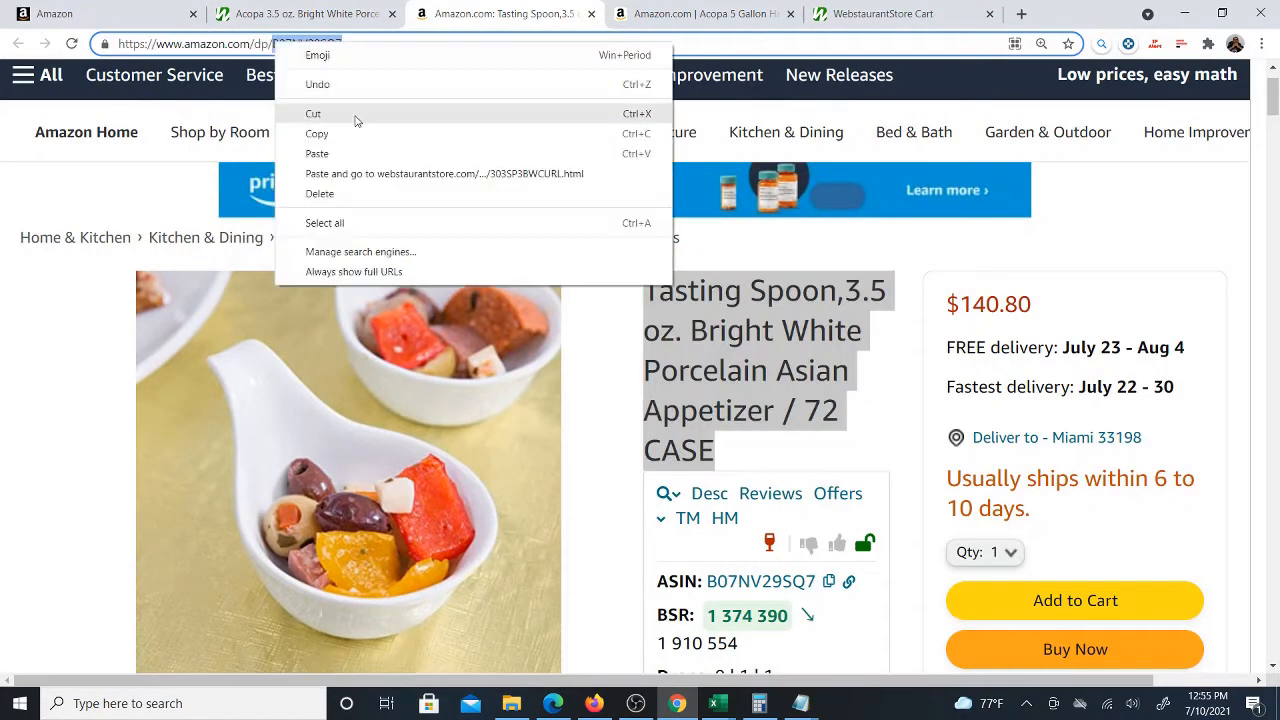
click(328, 134)
click(707, 703)
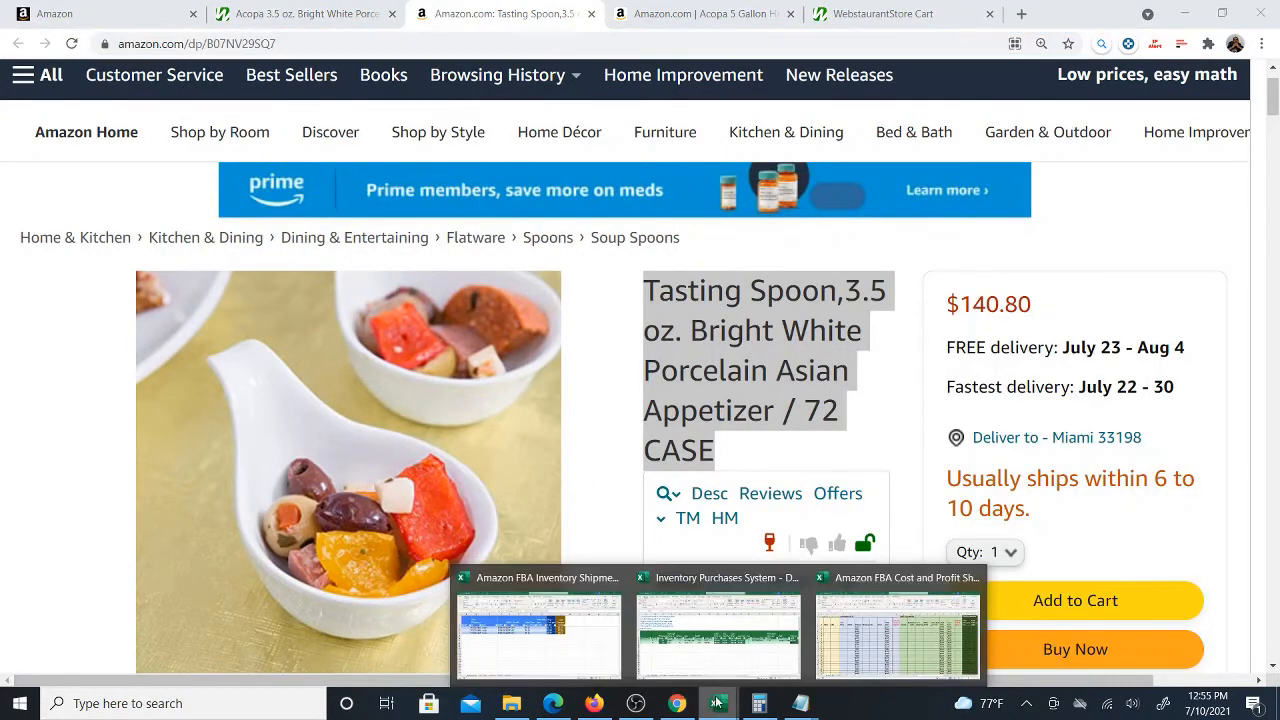
click(731, 658)
right_click(966, 397)
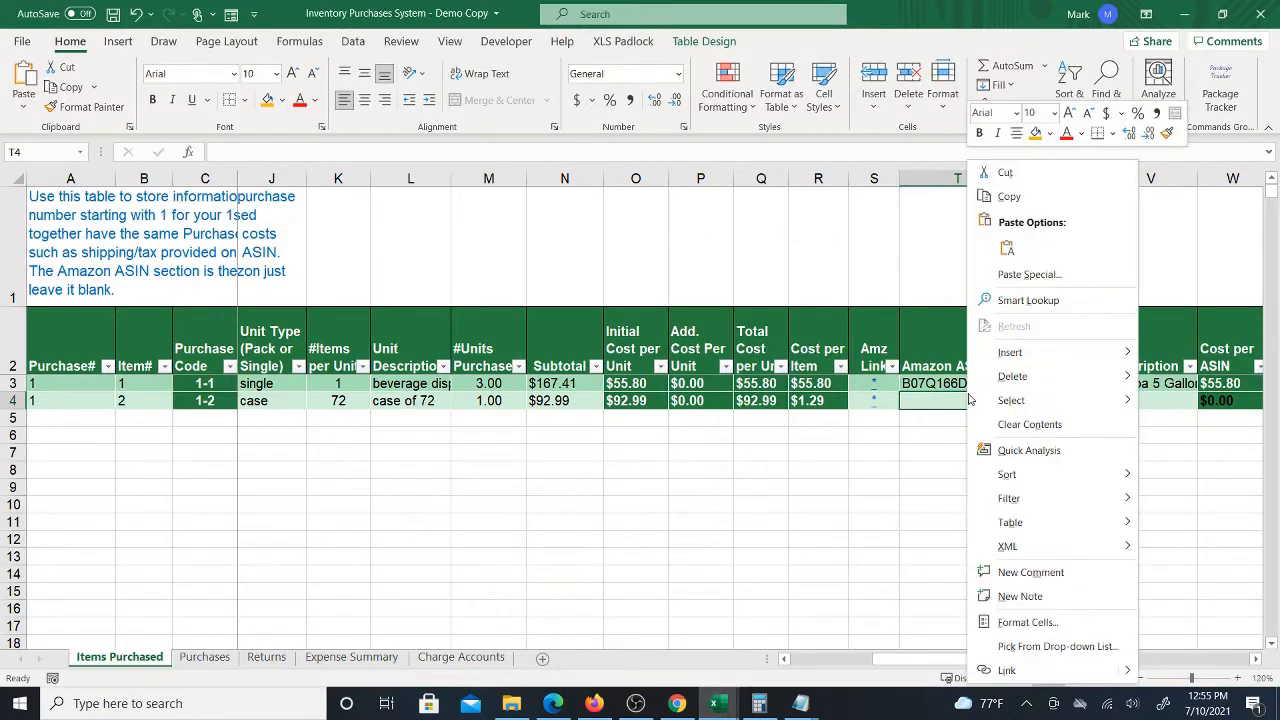
click(1000, 247)
Set the spoon row's purchase units per ASIN to 1
click(1066, 403)
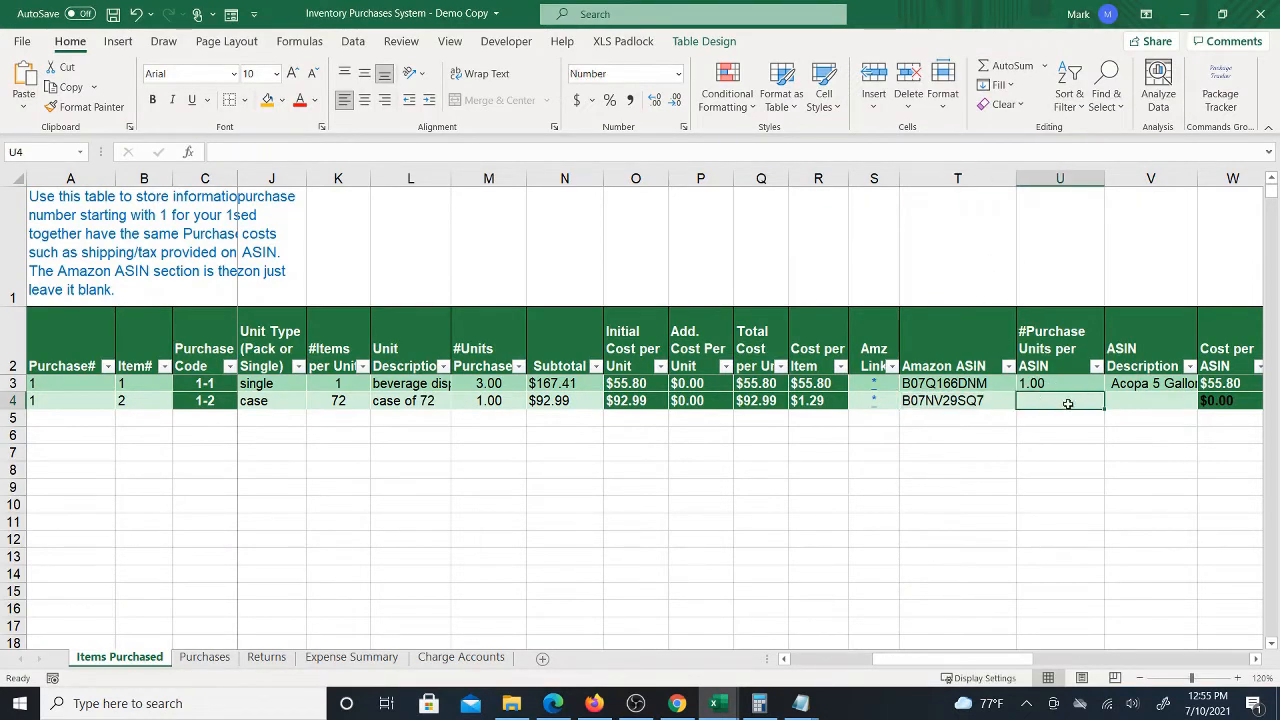
text(1)
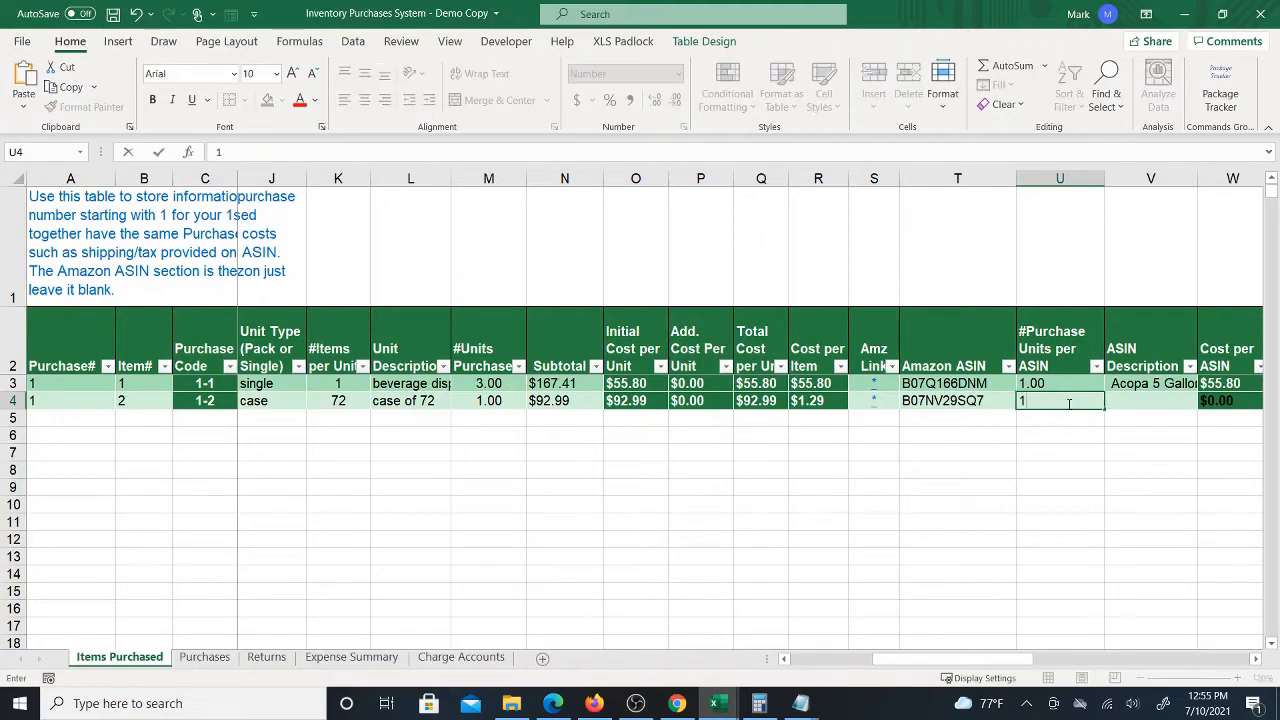
key(ctrl+Return)
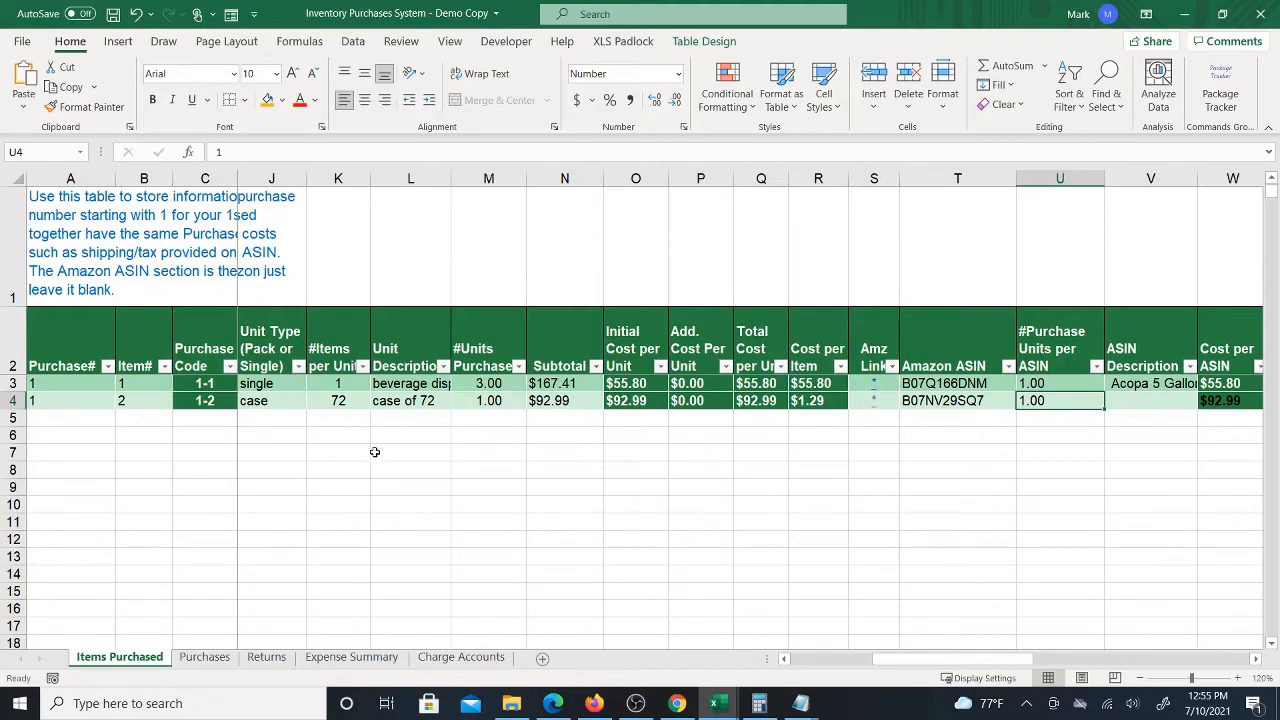
Check the Webstaurant spoon listing's case price and unit before returning to the spreadsheet
click(677, 704)
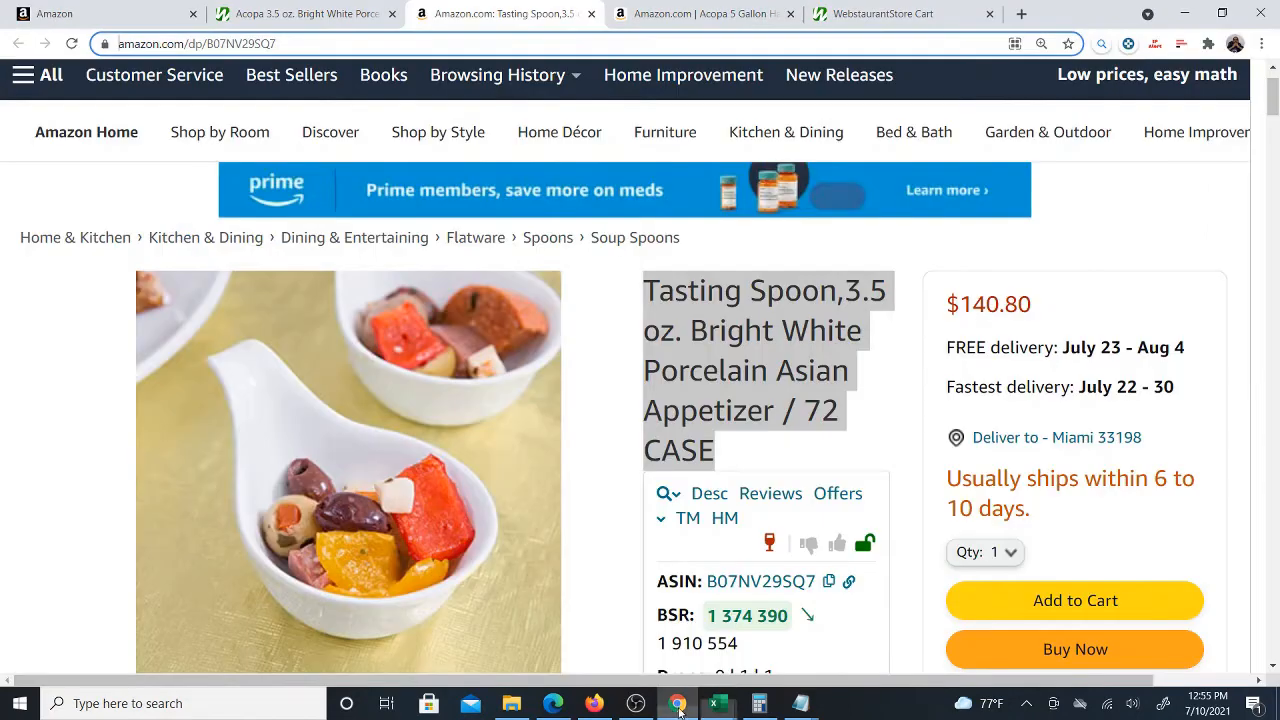
click(367, 17)
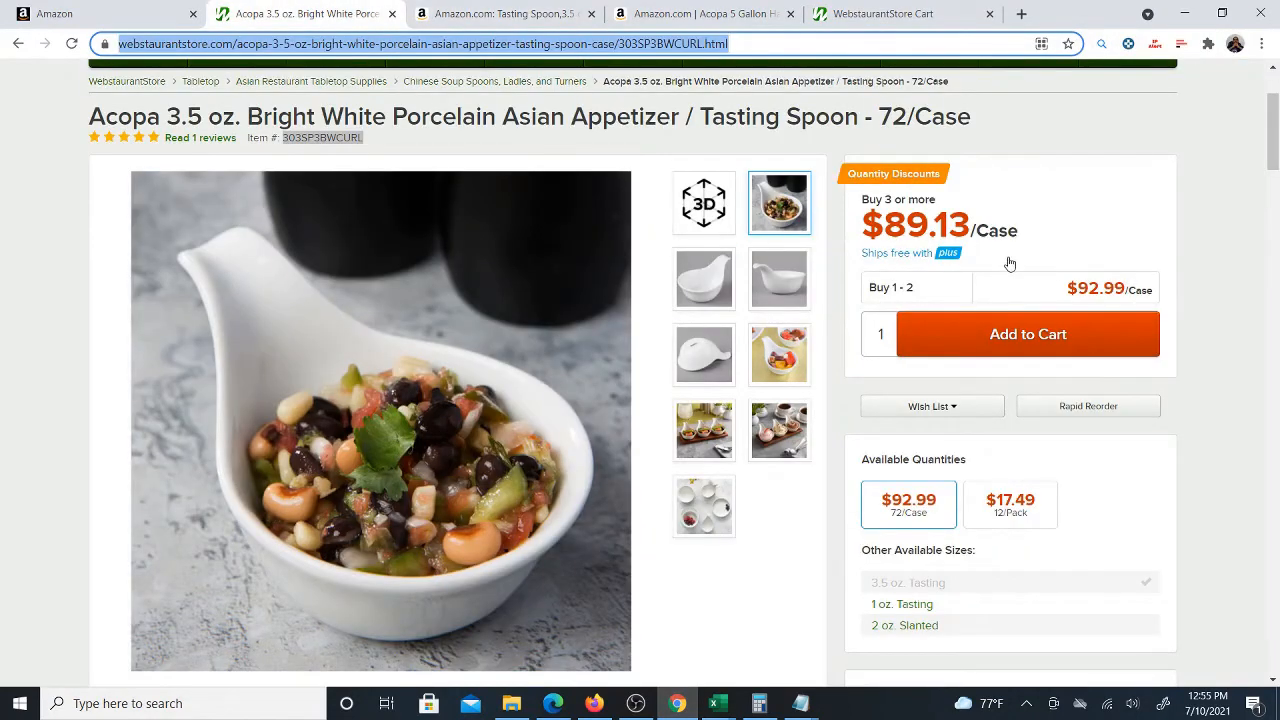
drag(1124, 290, 1160, 294)
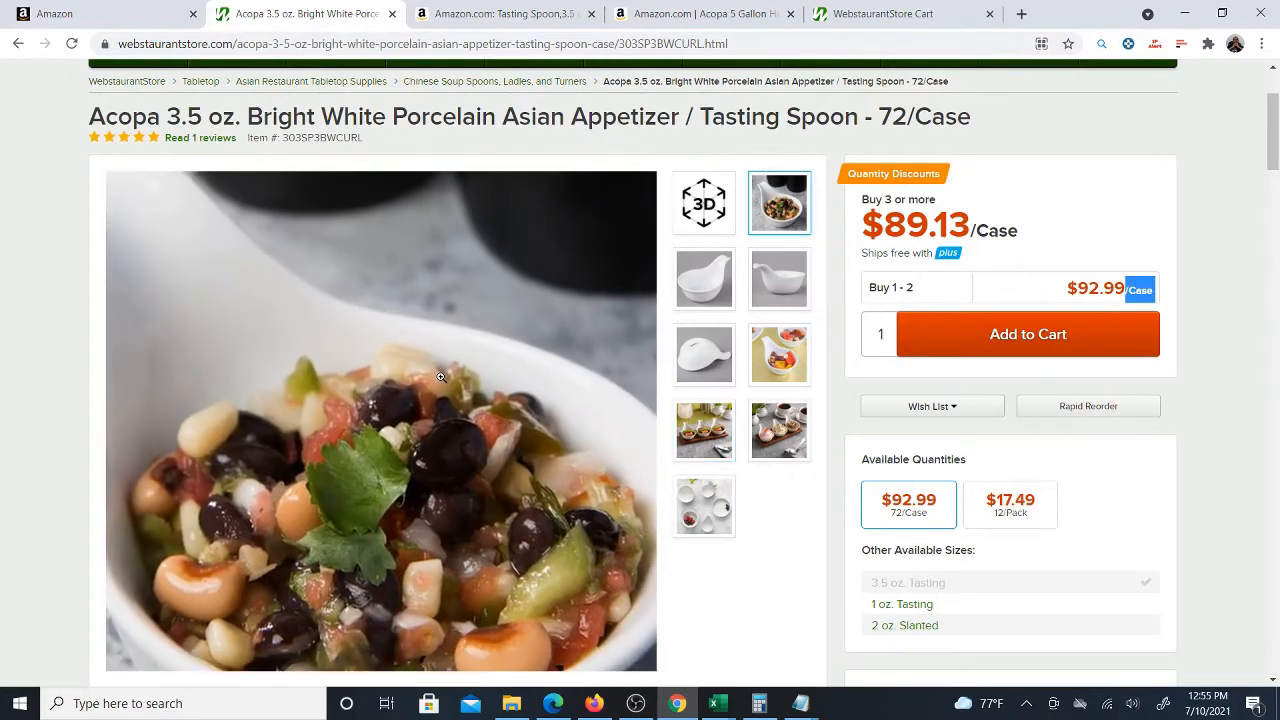
mouse_move(717, 705)
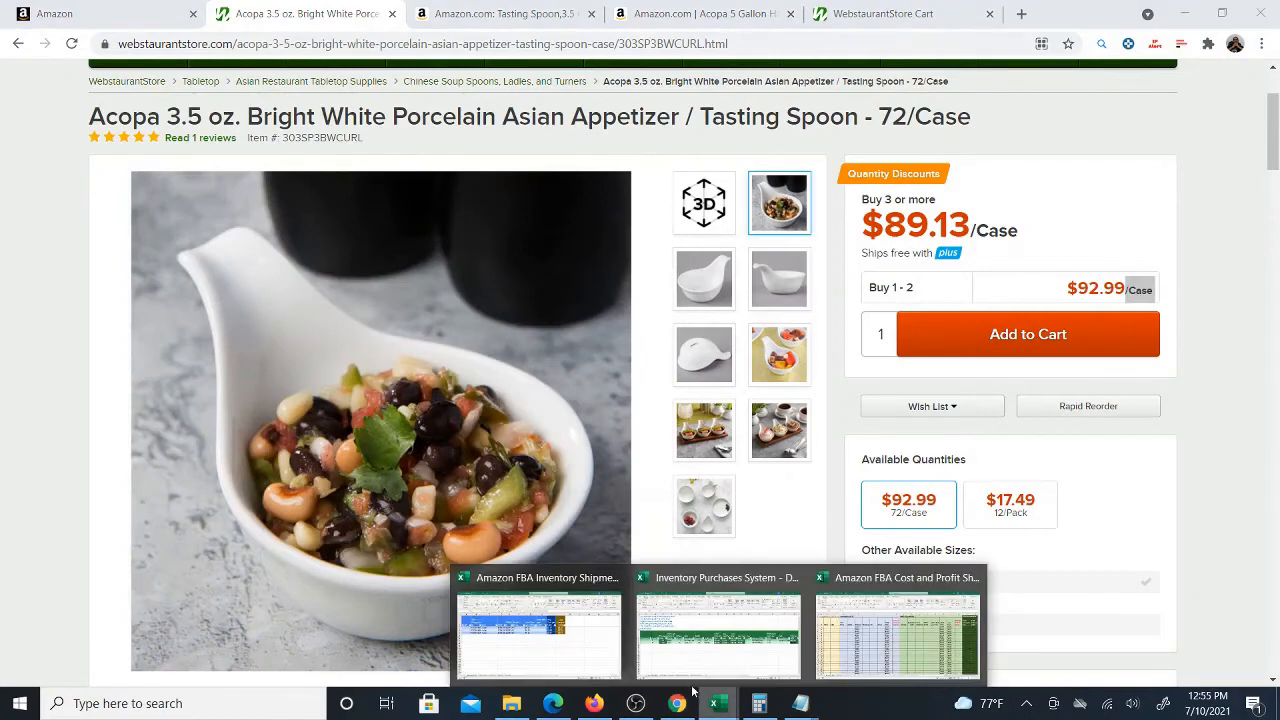
click(724, 665)
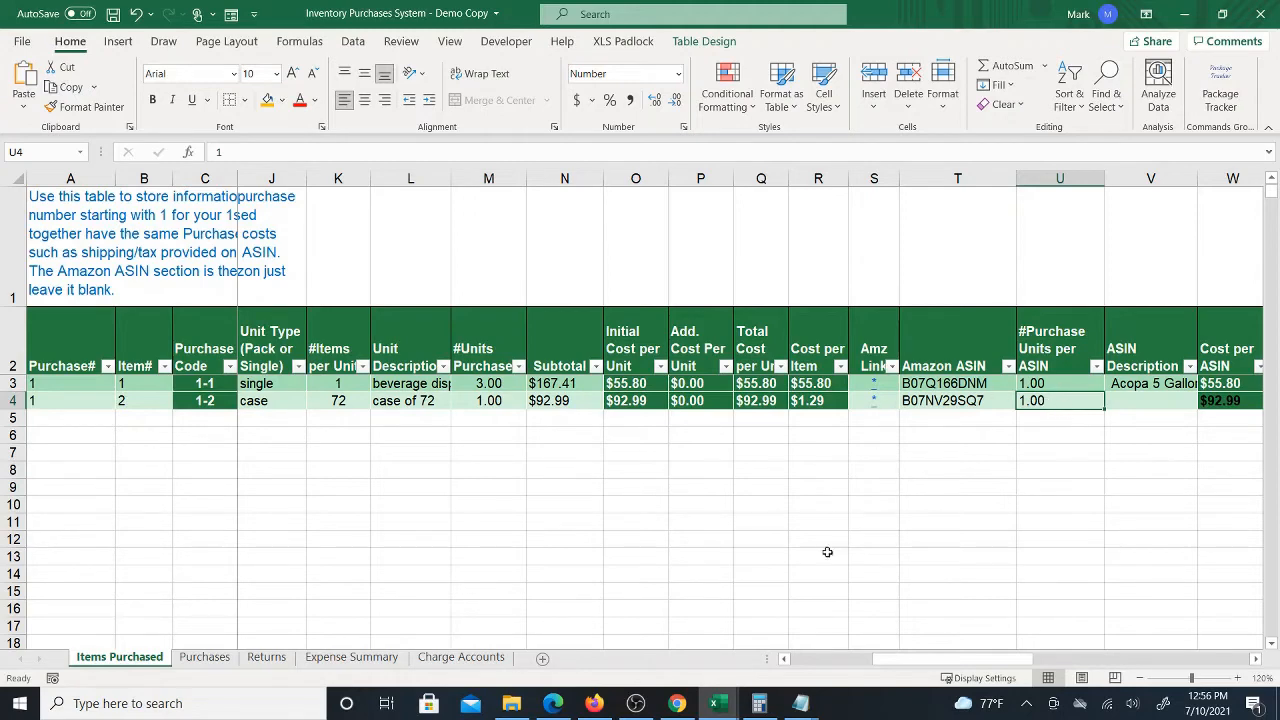
Compare the Amazon and Webstaurant spoon listing titles and case quantities
click(677, 703)
click(481, 7)
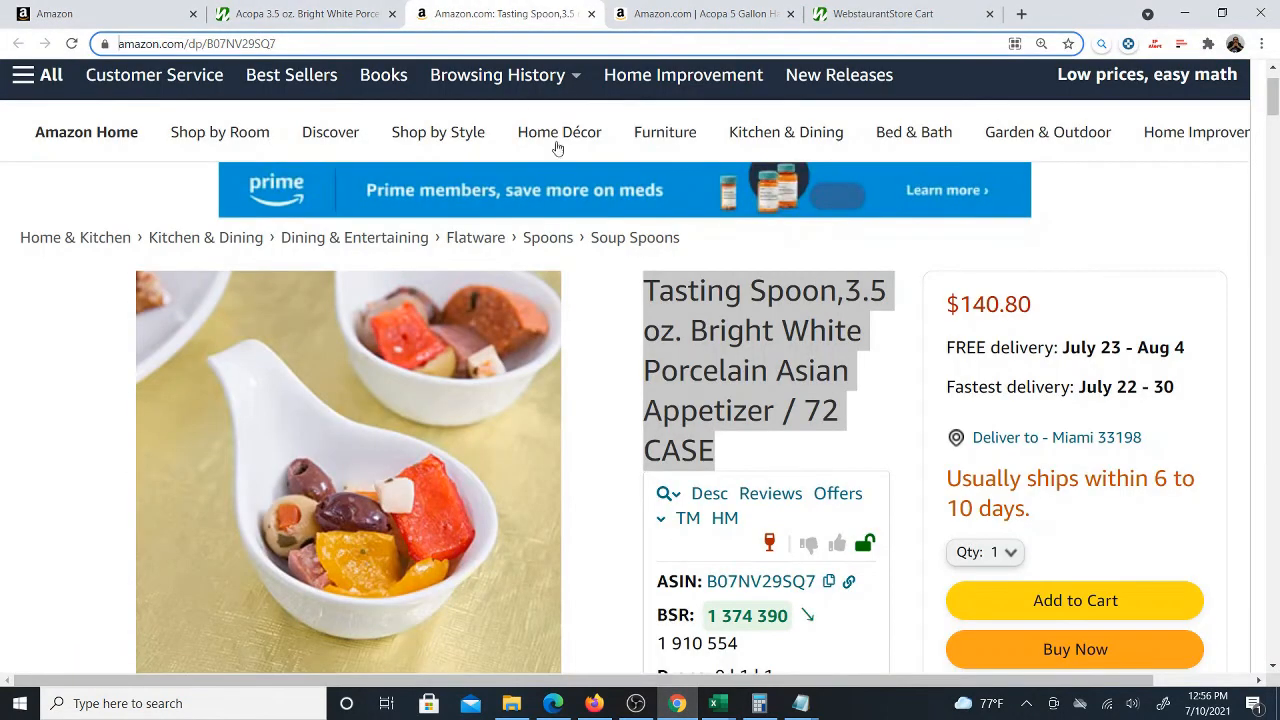
drag(806, 411, 840, 437)
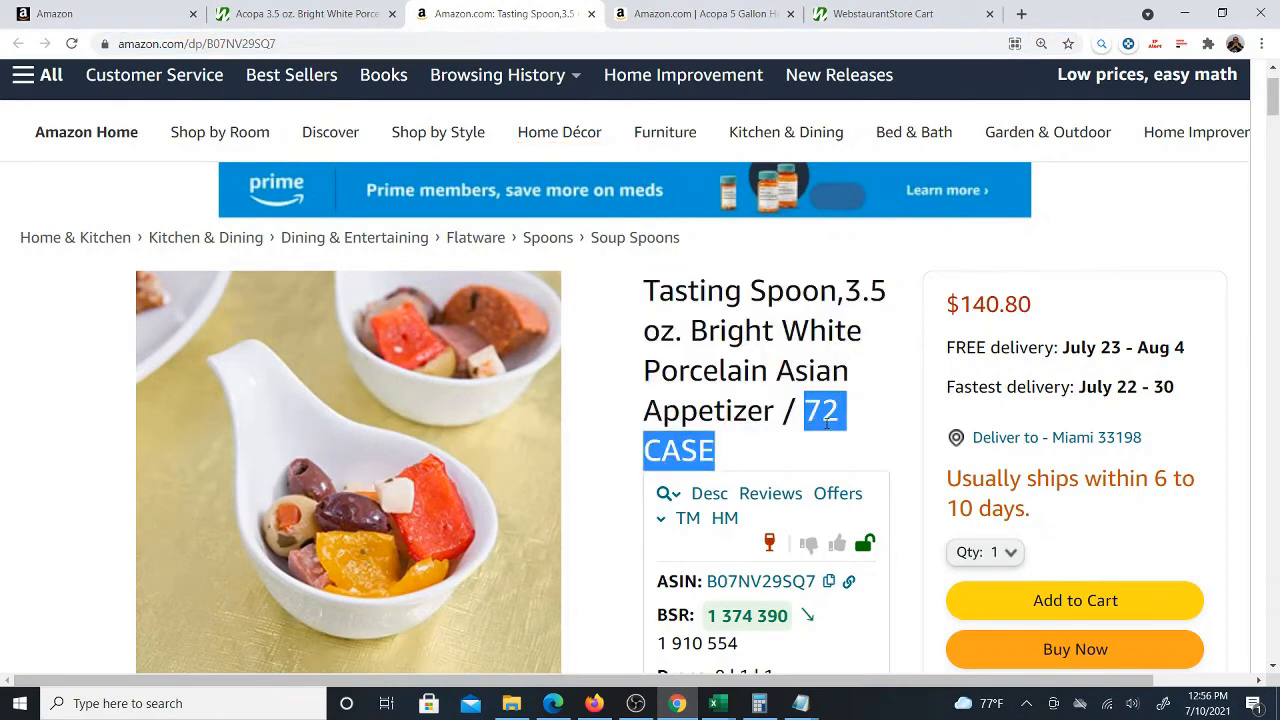
click(360, 14)
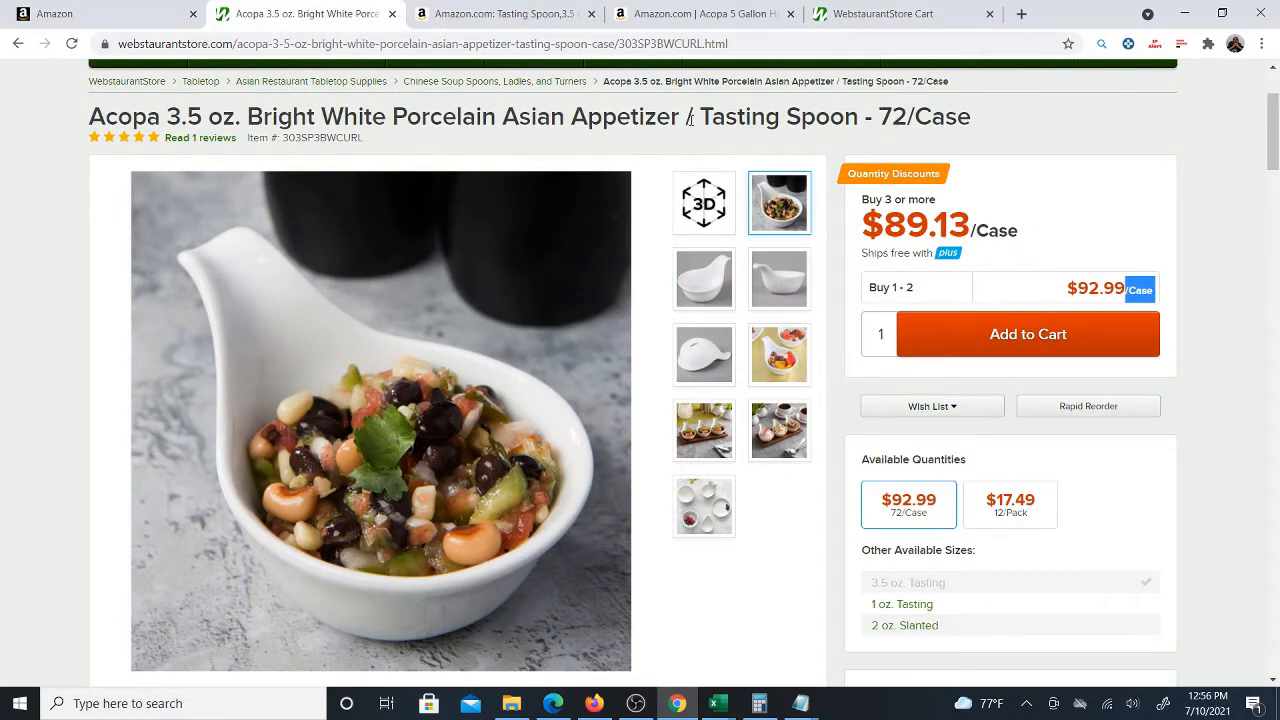
drag(88, 122, 966, 124)
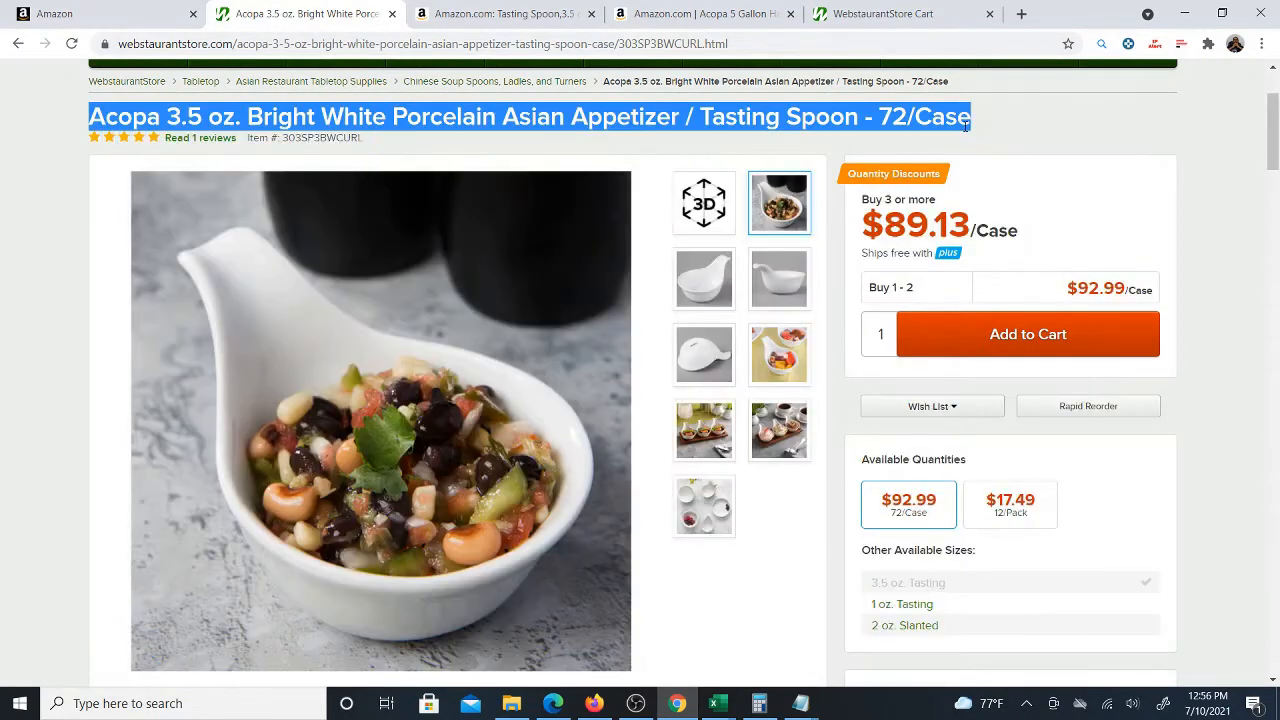
click(467, 16)
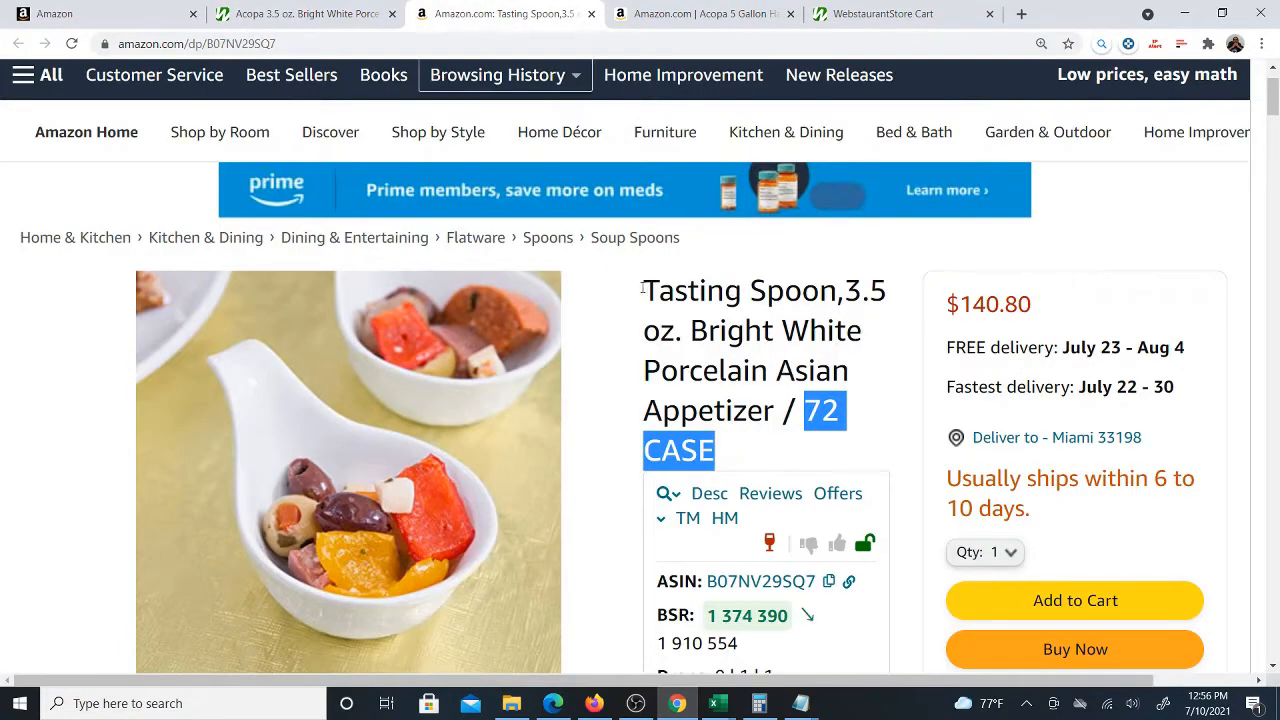
drag(644, 288, 822, 441)
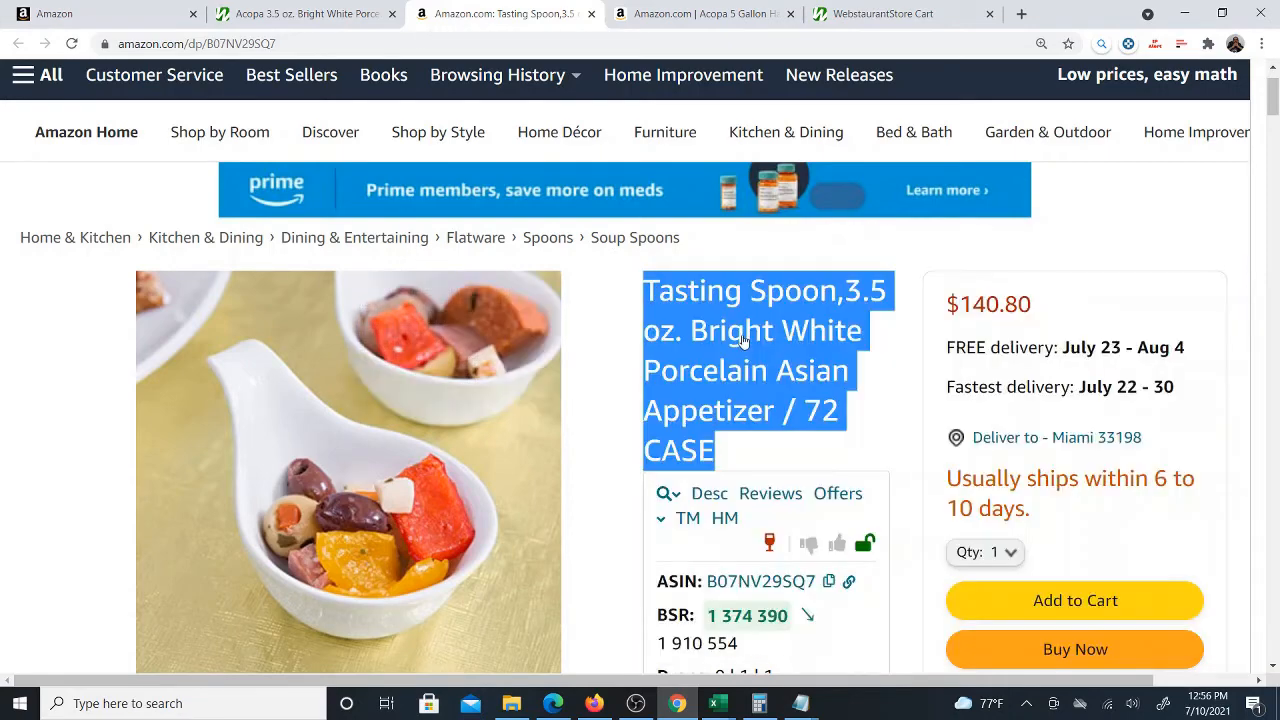
mouse_move(714, 700)
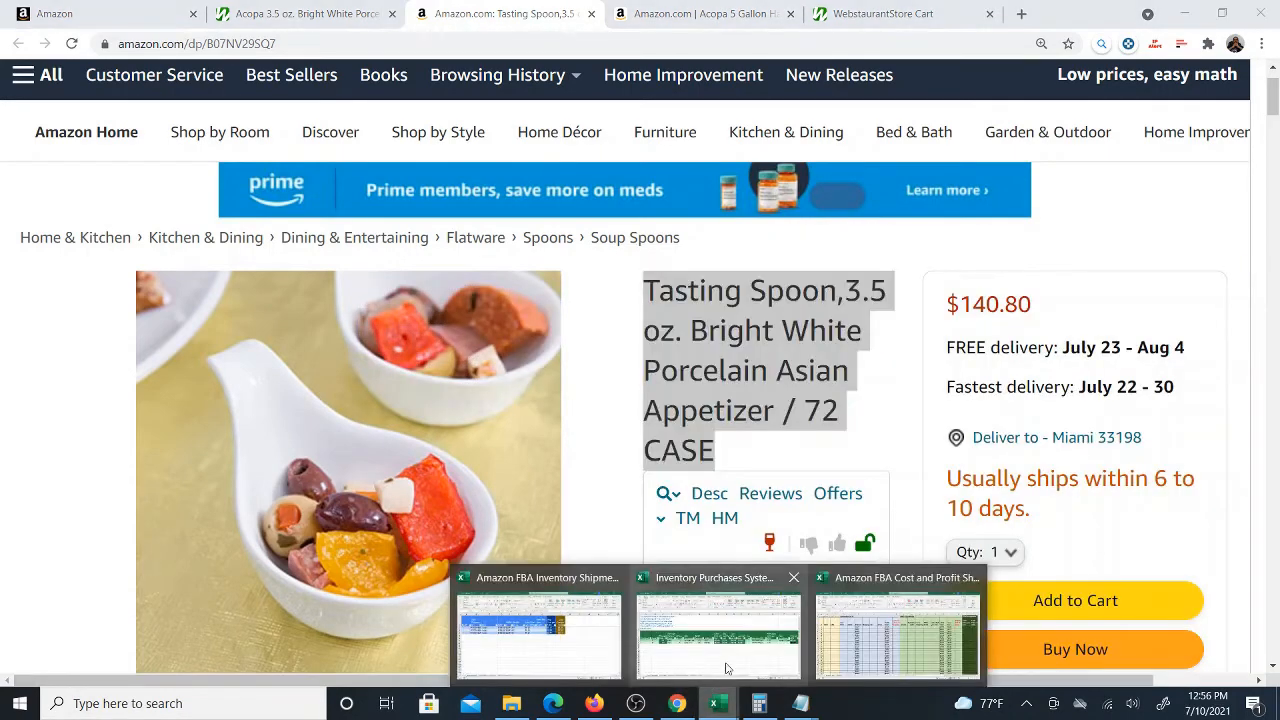
click(737, 660)
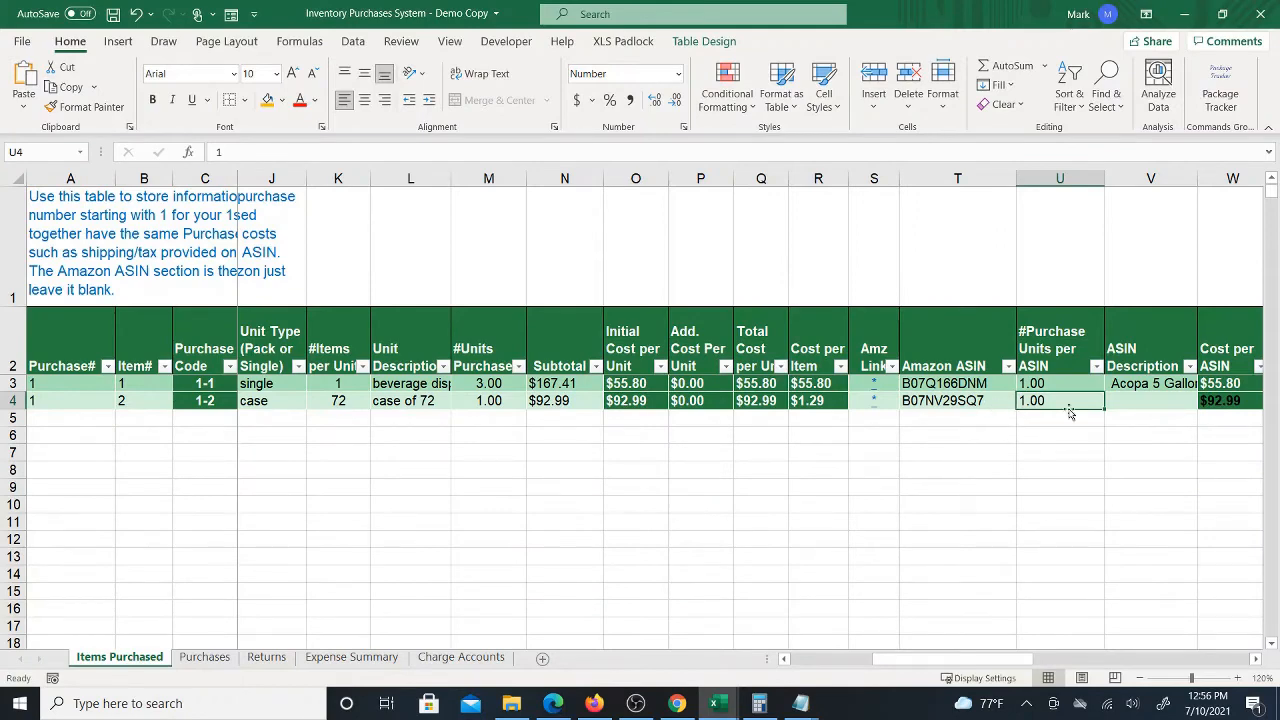
Copy the Amazon spoon listing's title and paste it into the spoon row's ASIN Description cell
click(1135, 403)
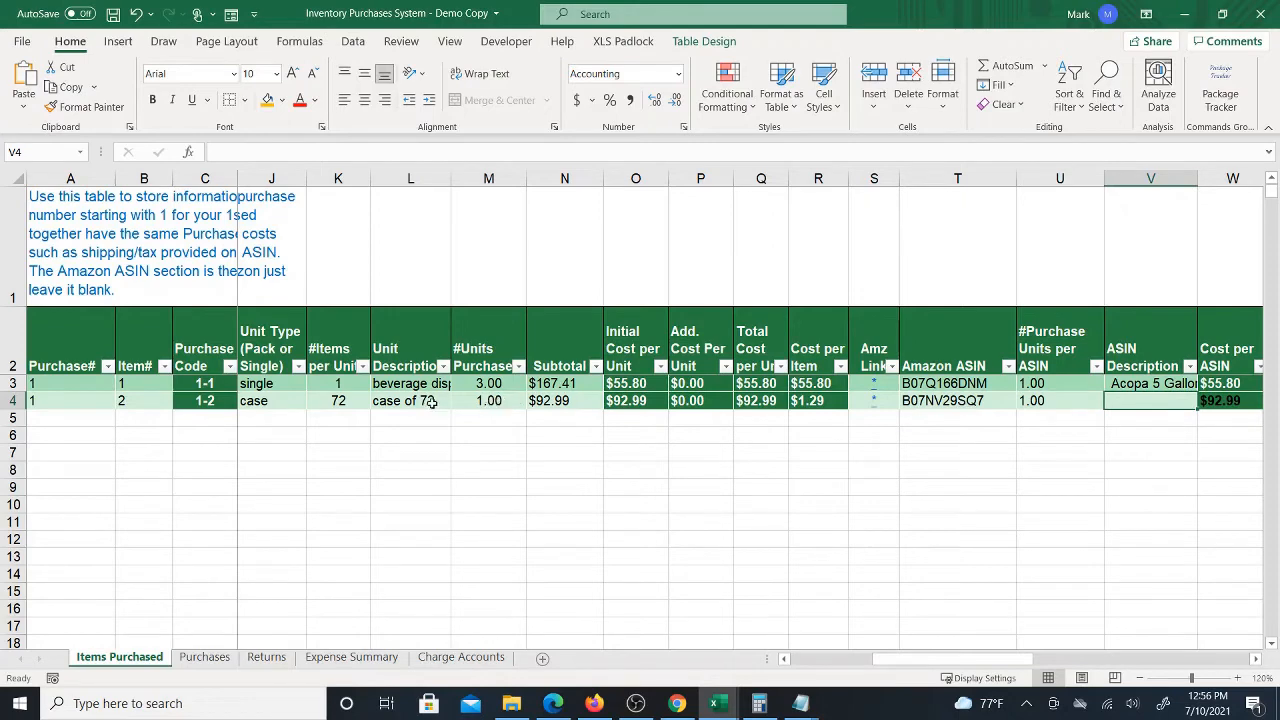
click(677, 703)
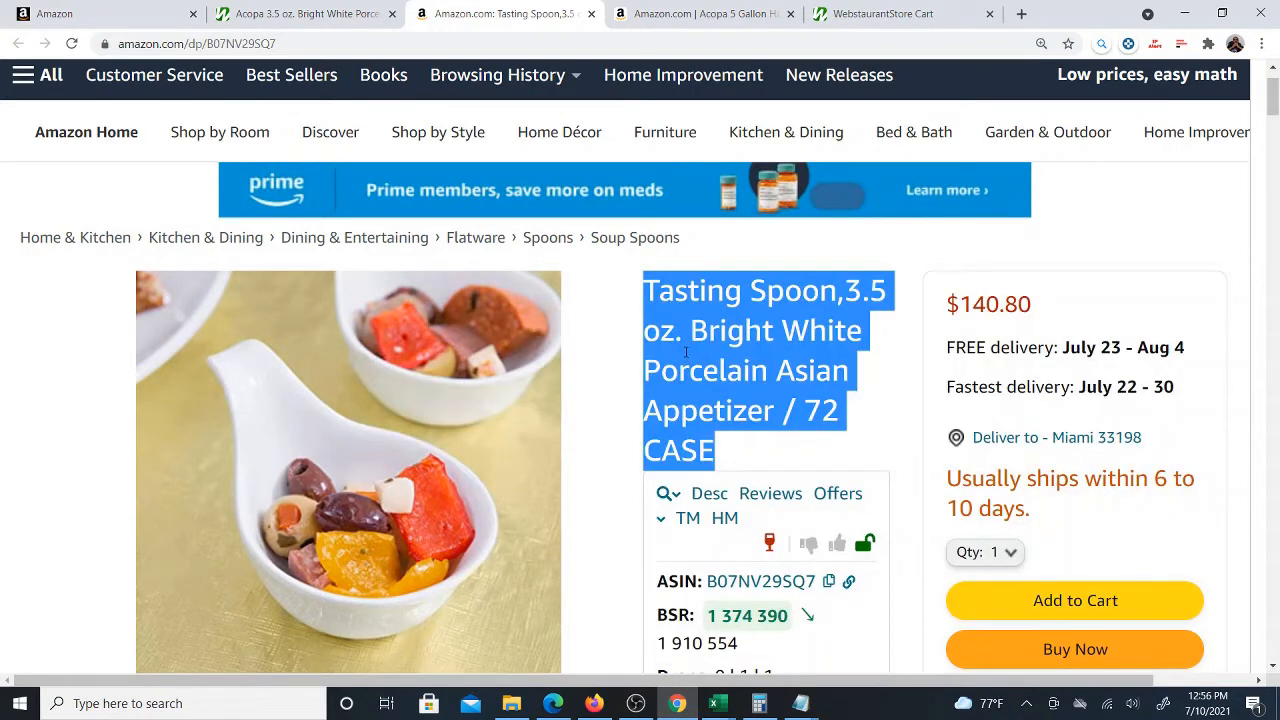
mouse_move(715, 703)
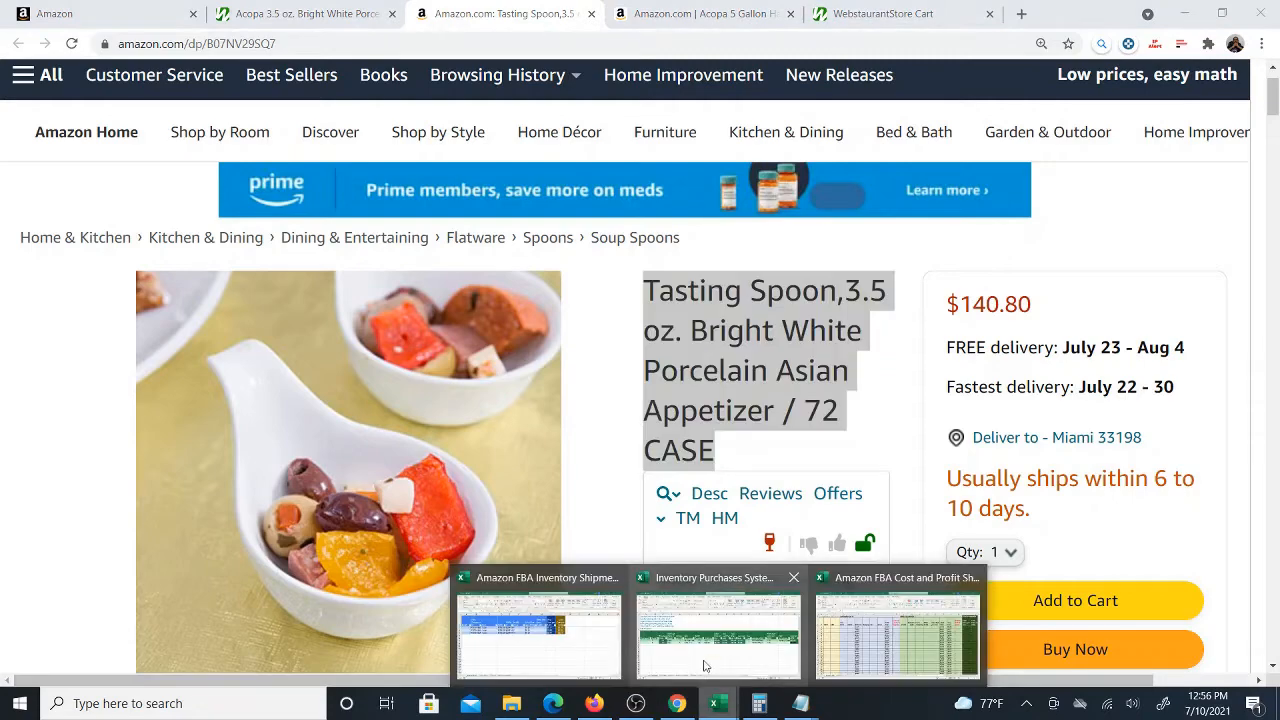
click(768, 575)
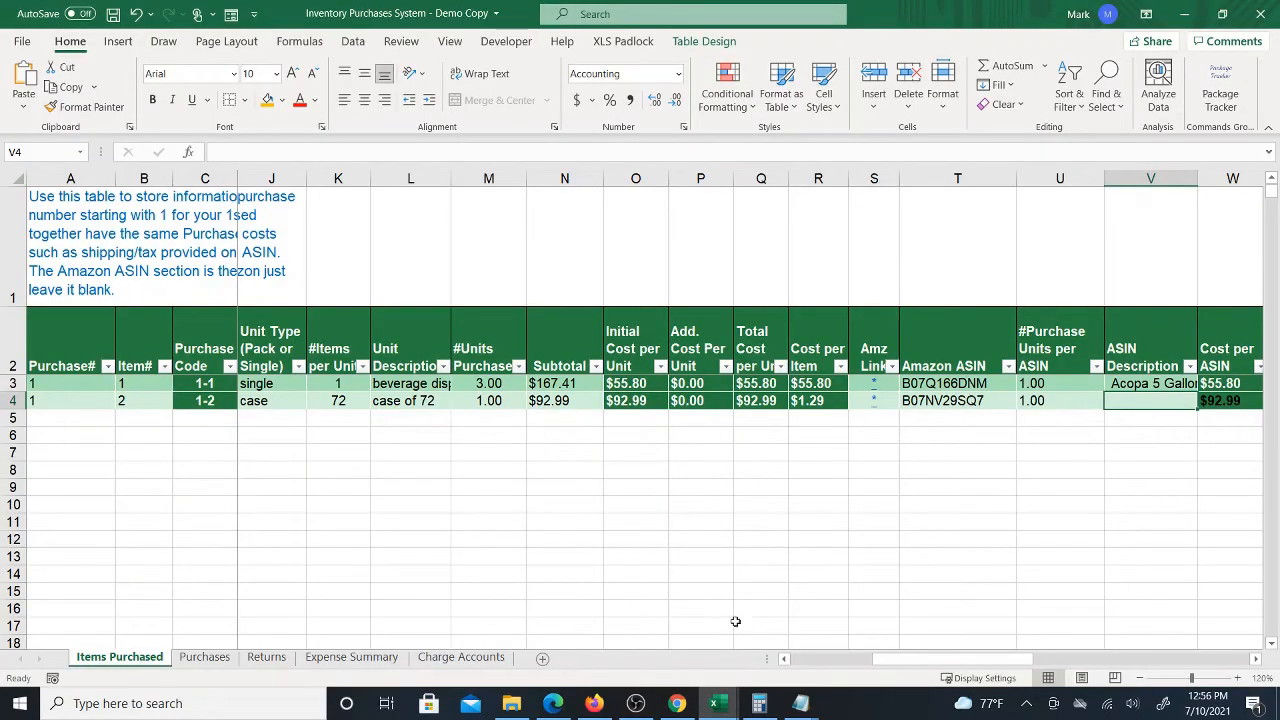
click(677, 703)
right_click(742, 336)
click(788, 355)
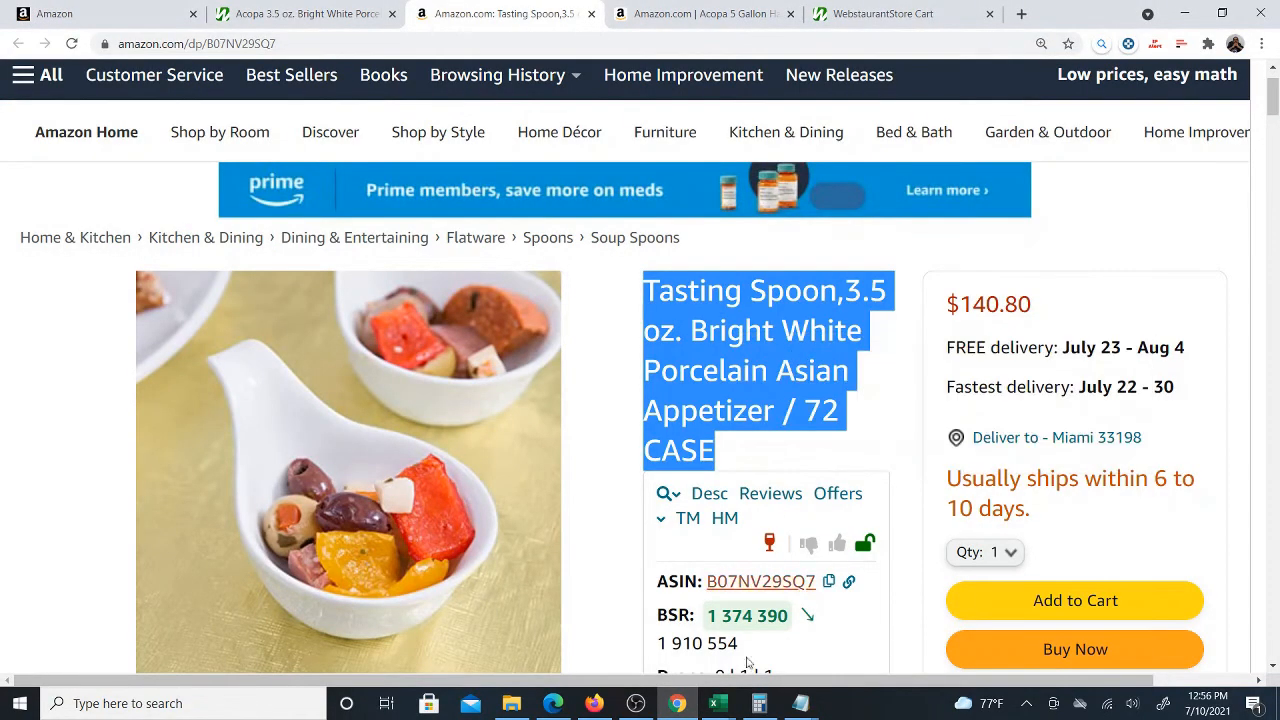
mouse_move(715, 703)
click(740, 600)
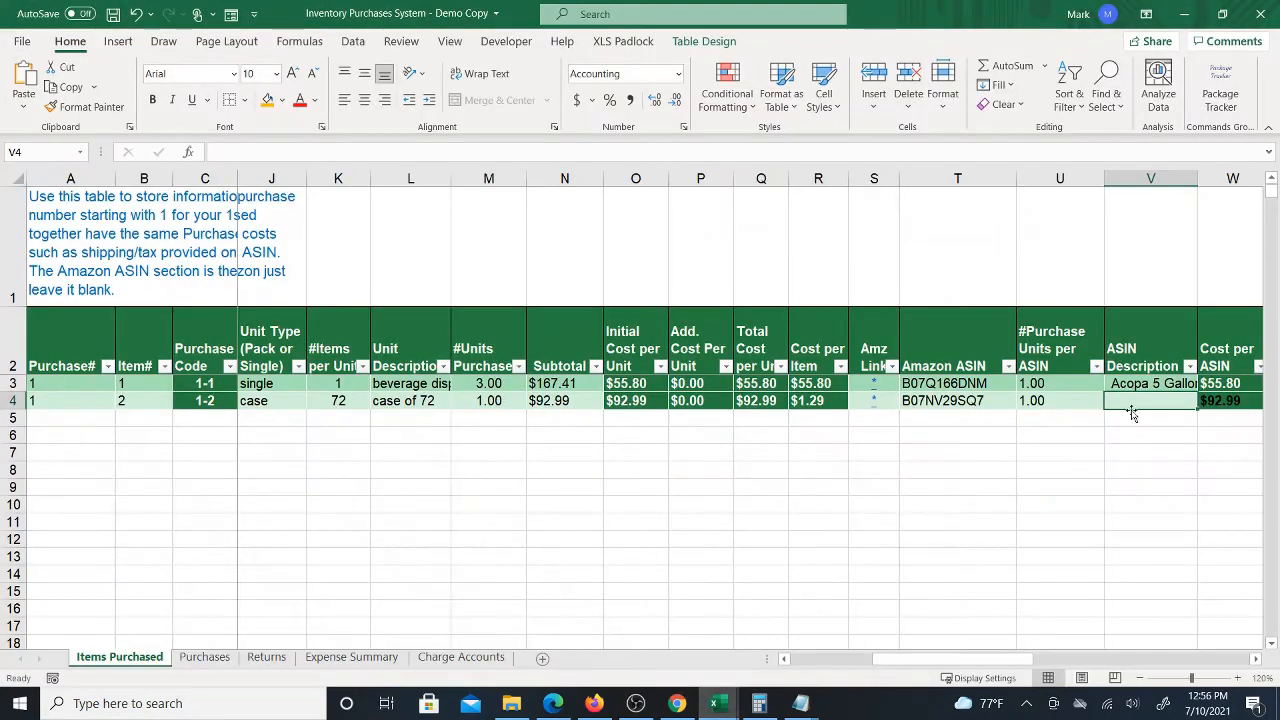
right_click(1136, 402)
click(1029, 250)
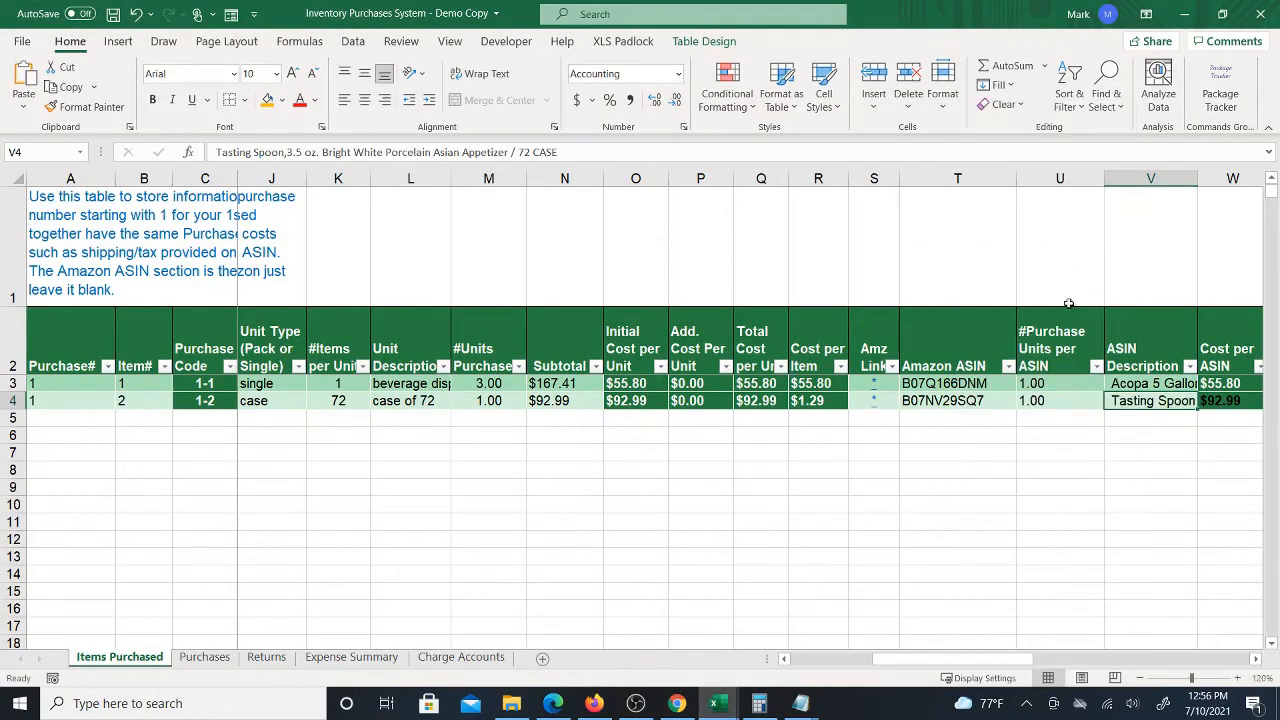
Review the spoon row's Cost per ASIN and Ship To cells, then save the workbook
key(Right)
key(Right)
key(Right)
key(Right)
key(Right)
key(Right)
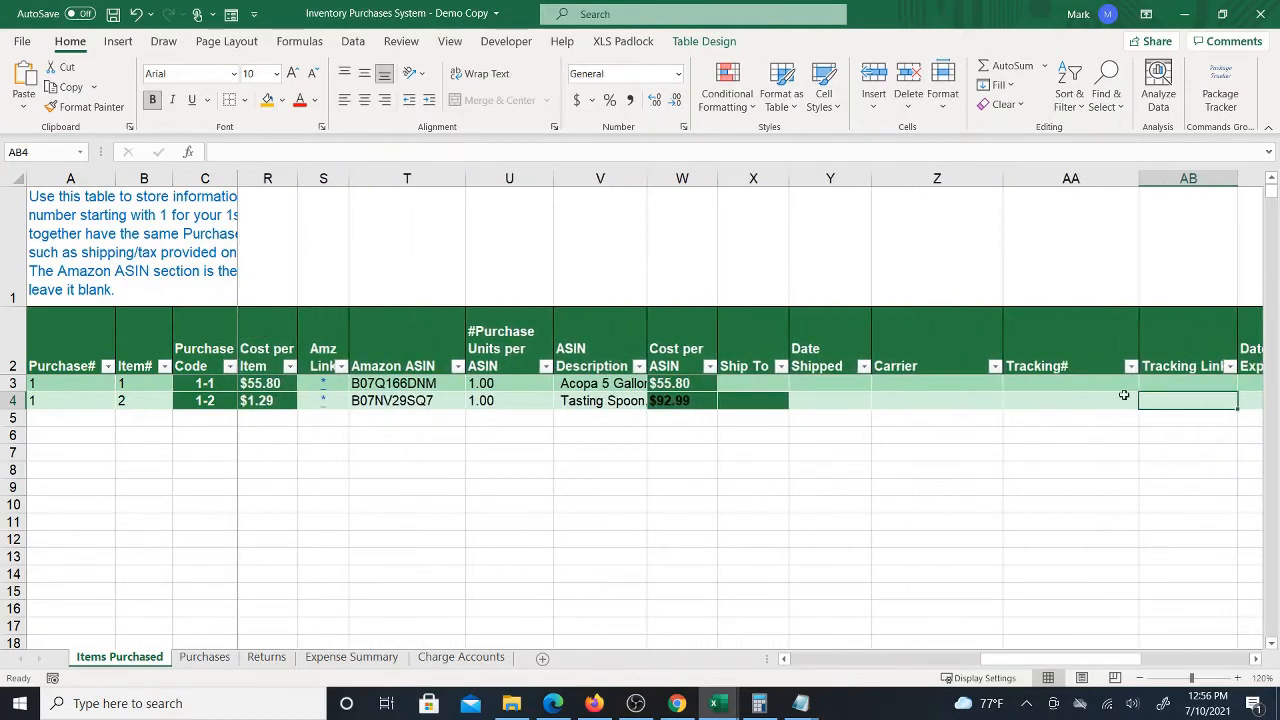
click(698, 384)
drag(718, 391, 780, 402)
click(753, 384)
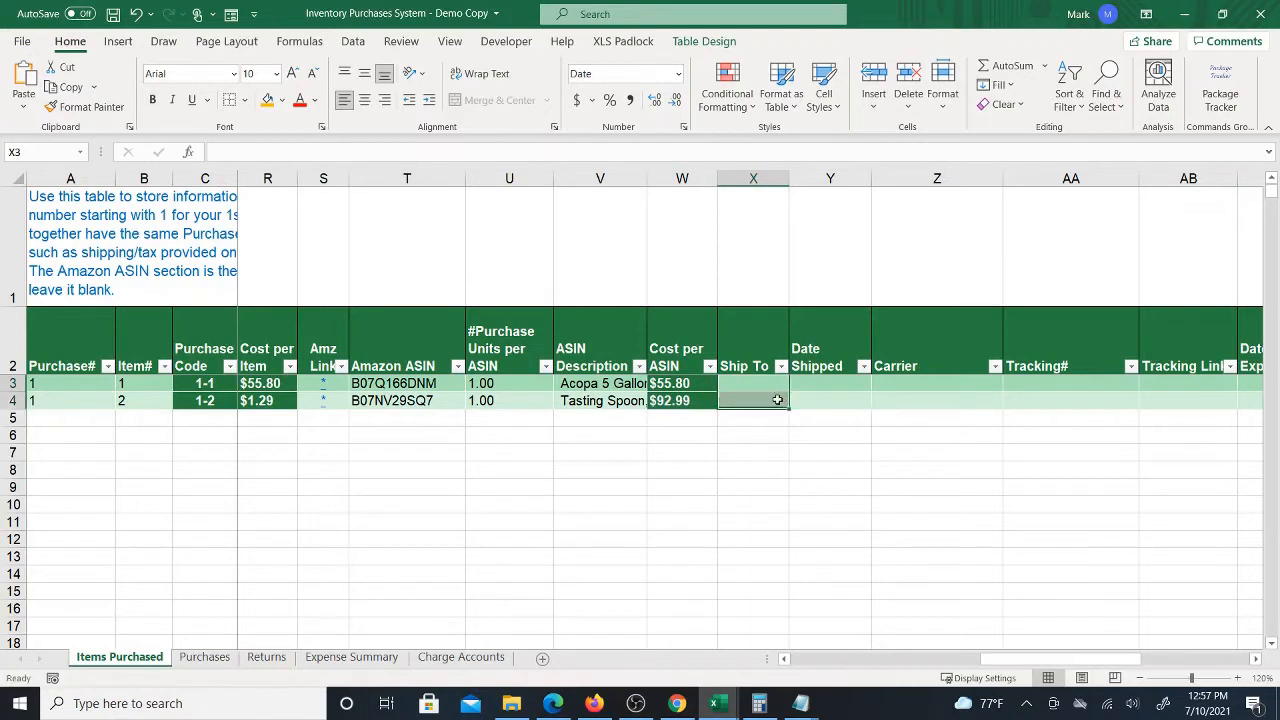
click(772, 400)
click(116, 13)
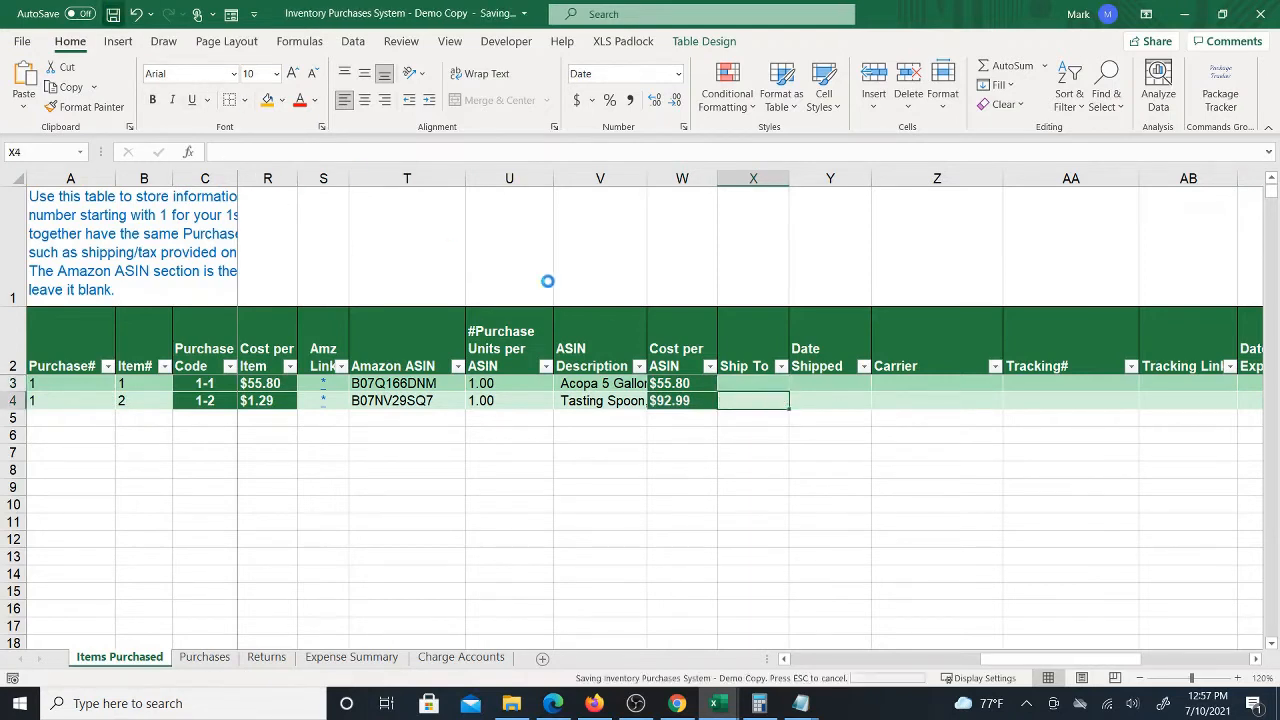
Examine the spoon row's shipping, tracking and date columns across the table
key(Right)
key(Right)
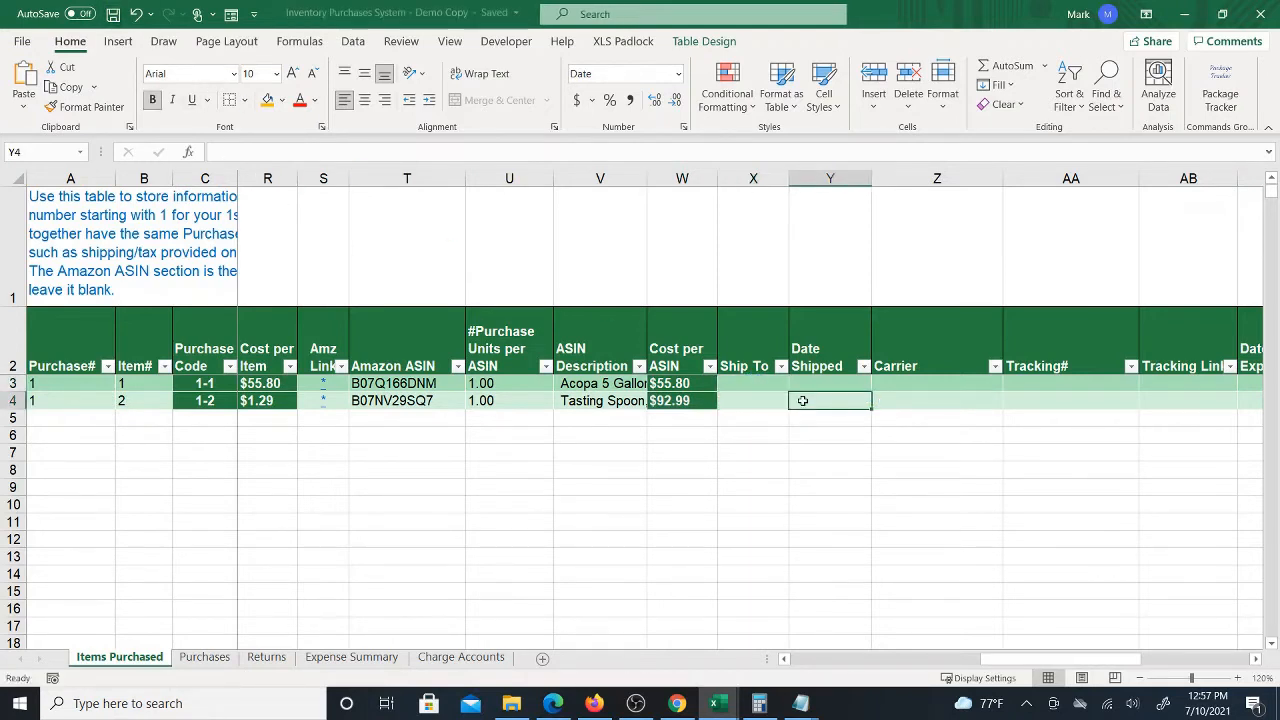
key(Left)
key(Left)
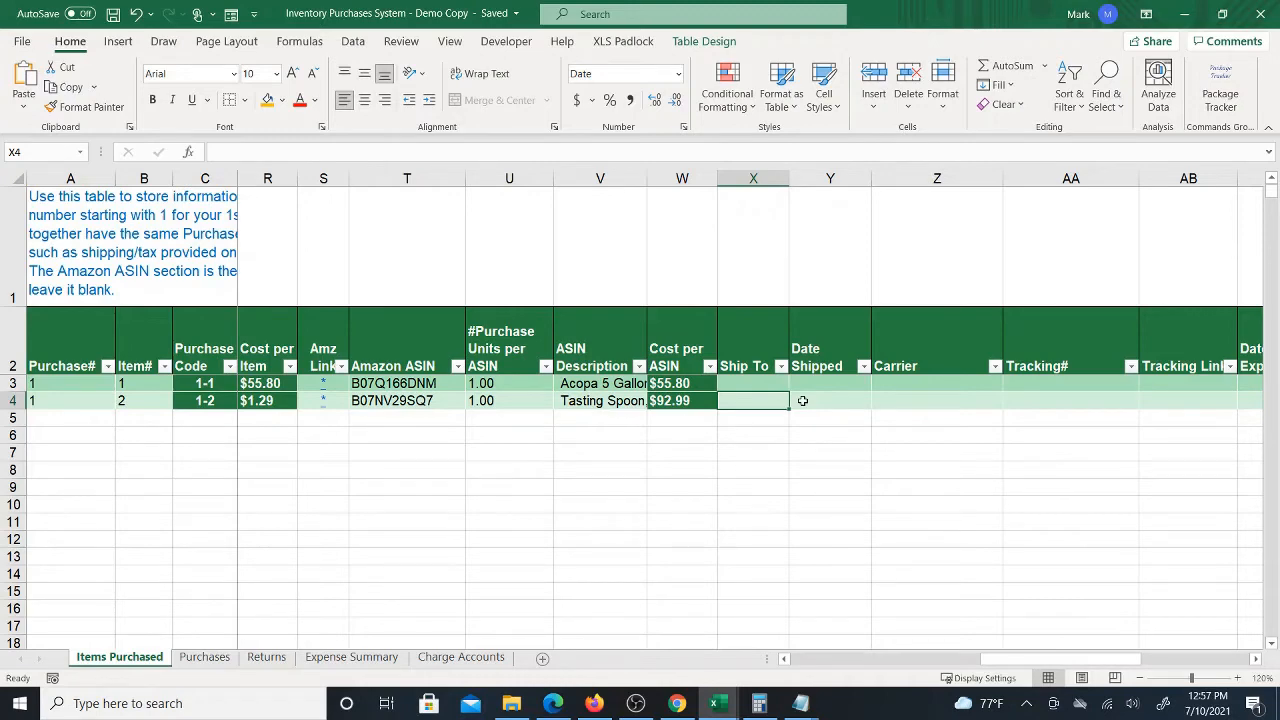
key(Right)
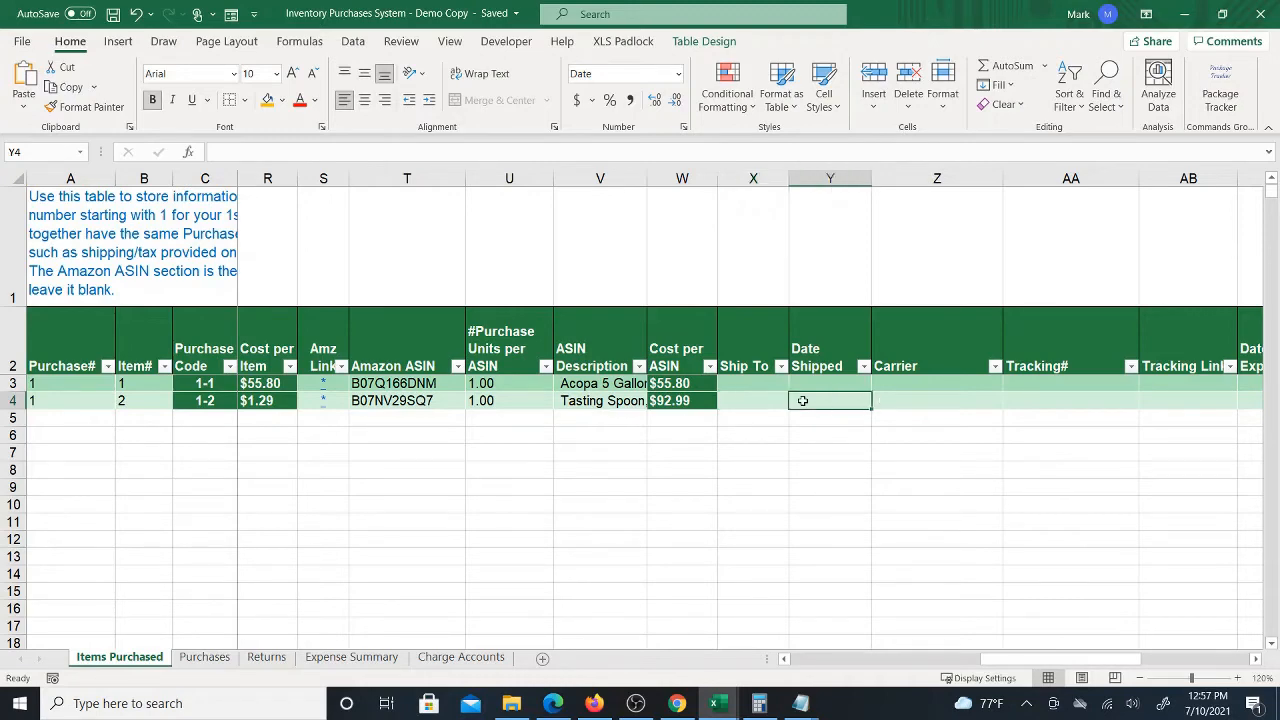
key(Left)
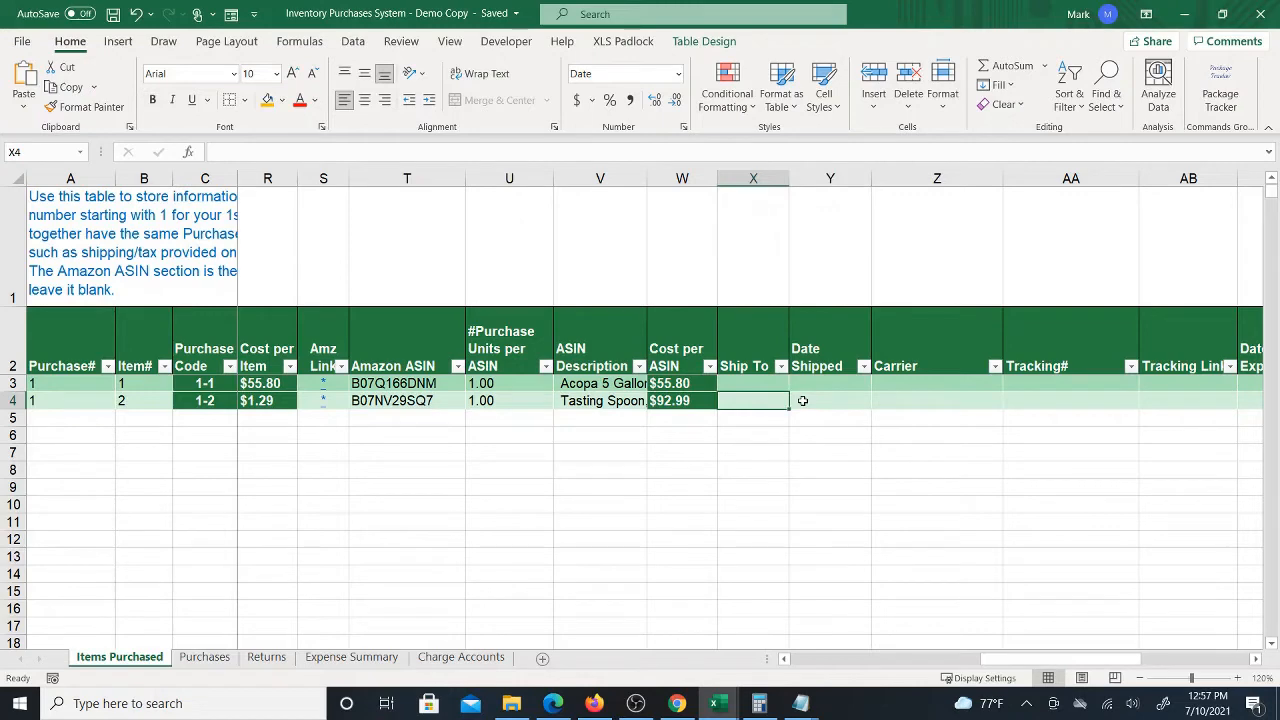
key(Right)
key(Right)
key(Right)
key(Right)
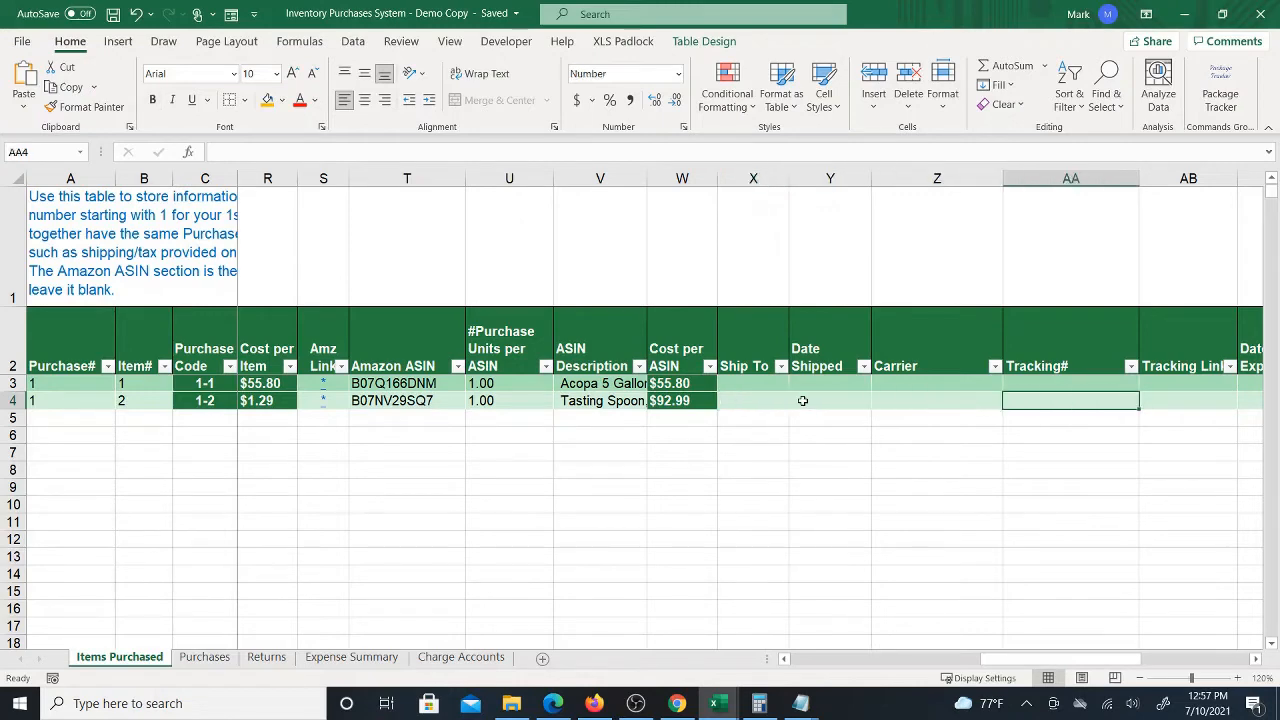
key(Right)
key(Left)
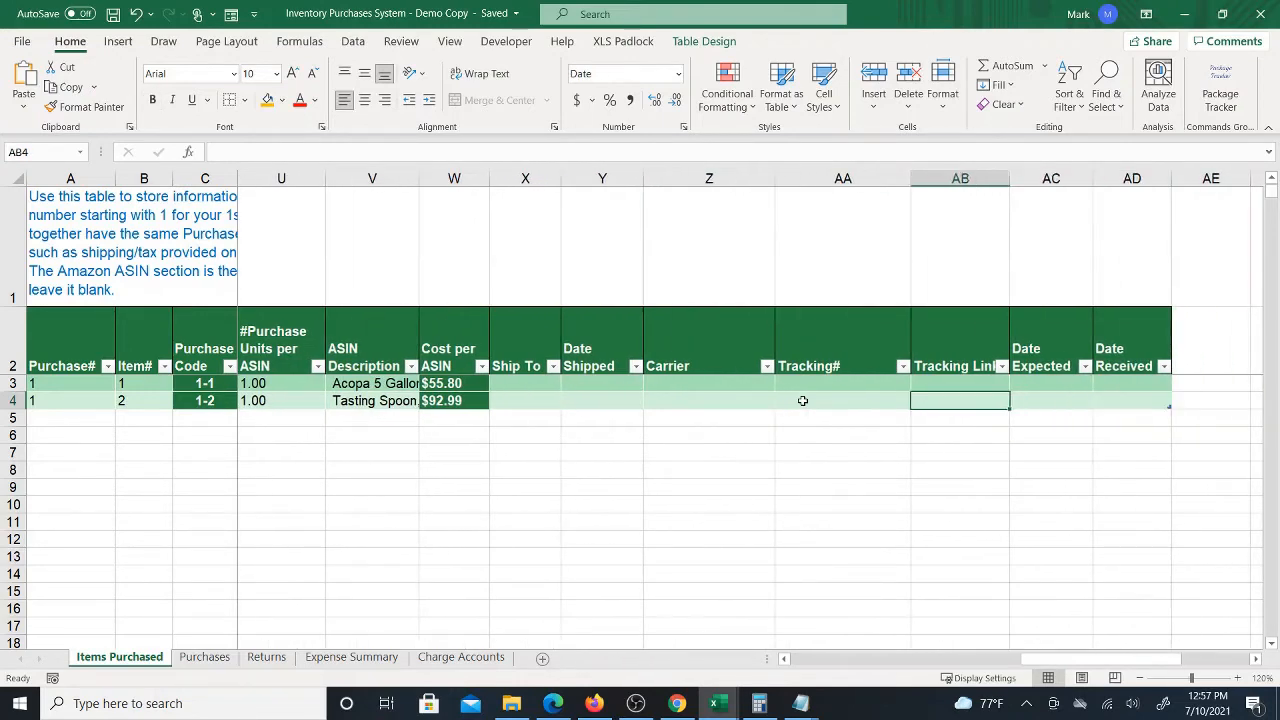
key(ctrl+Left)
key(Right)
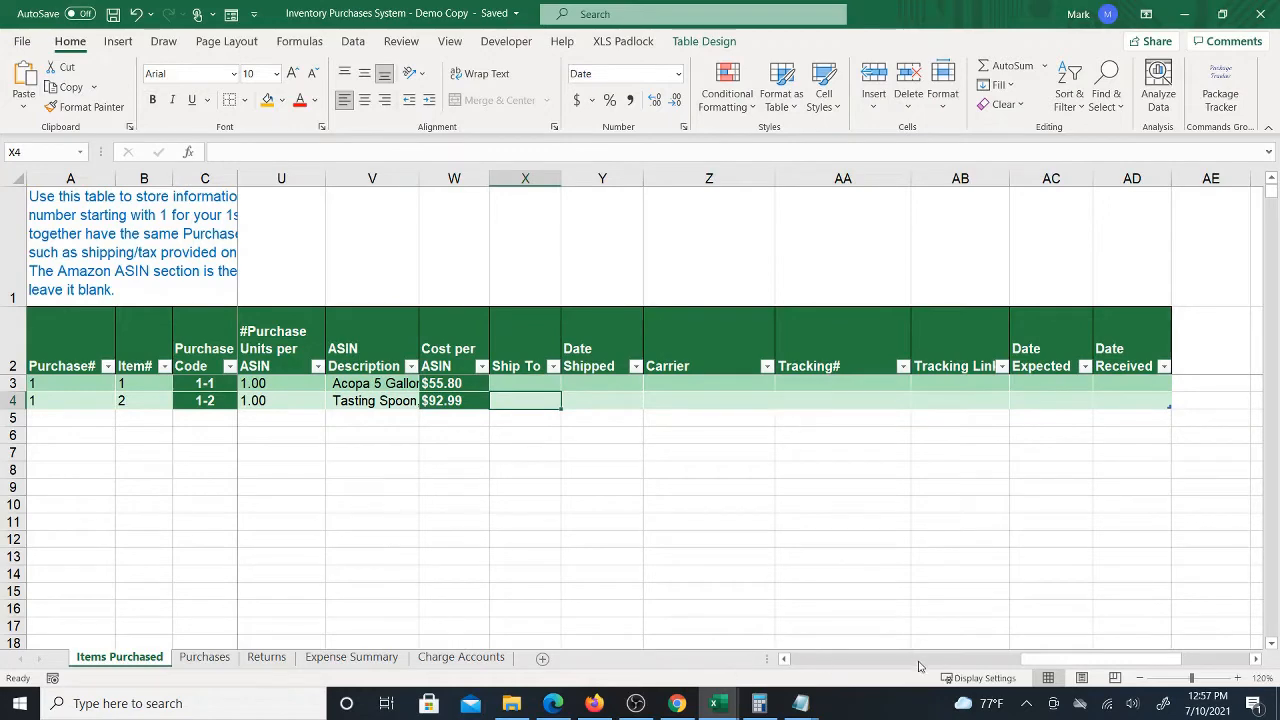
drag(1015, 668, 853, 676)
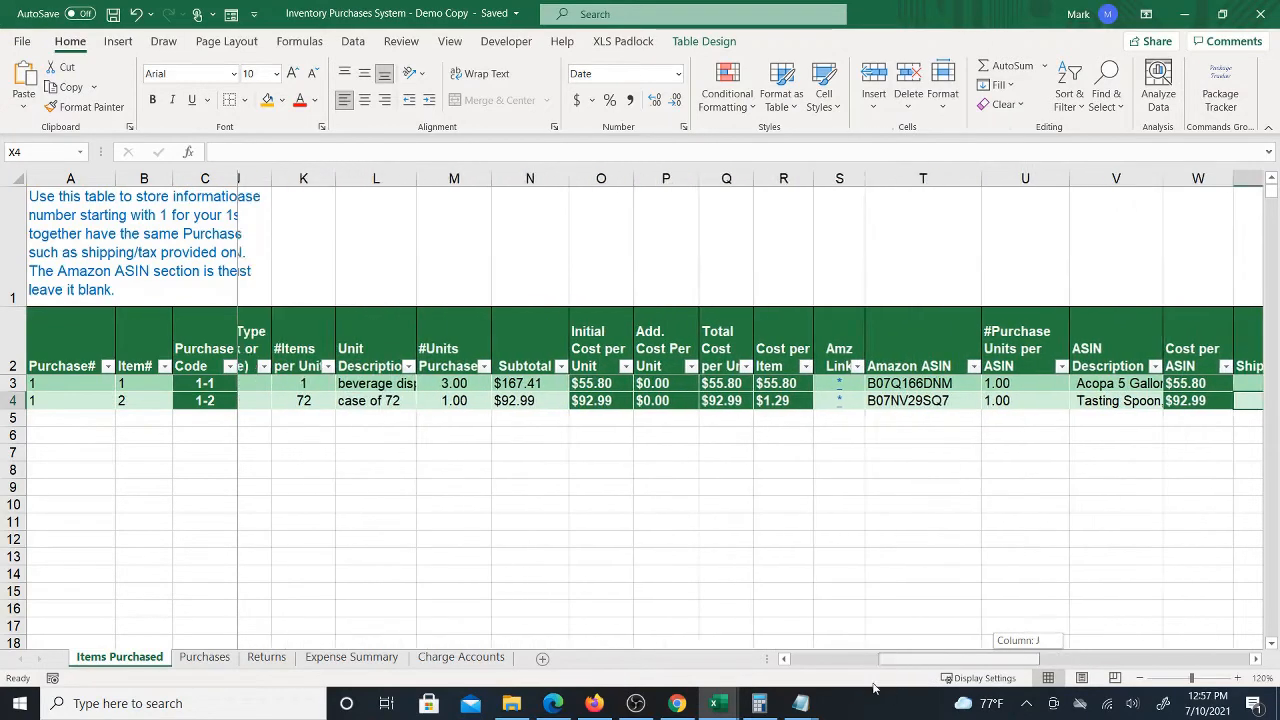
Add one case of the tasting spoons to the Webstaurant cart and examine the cart's line totals
click(677, 705)
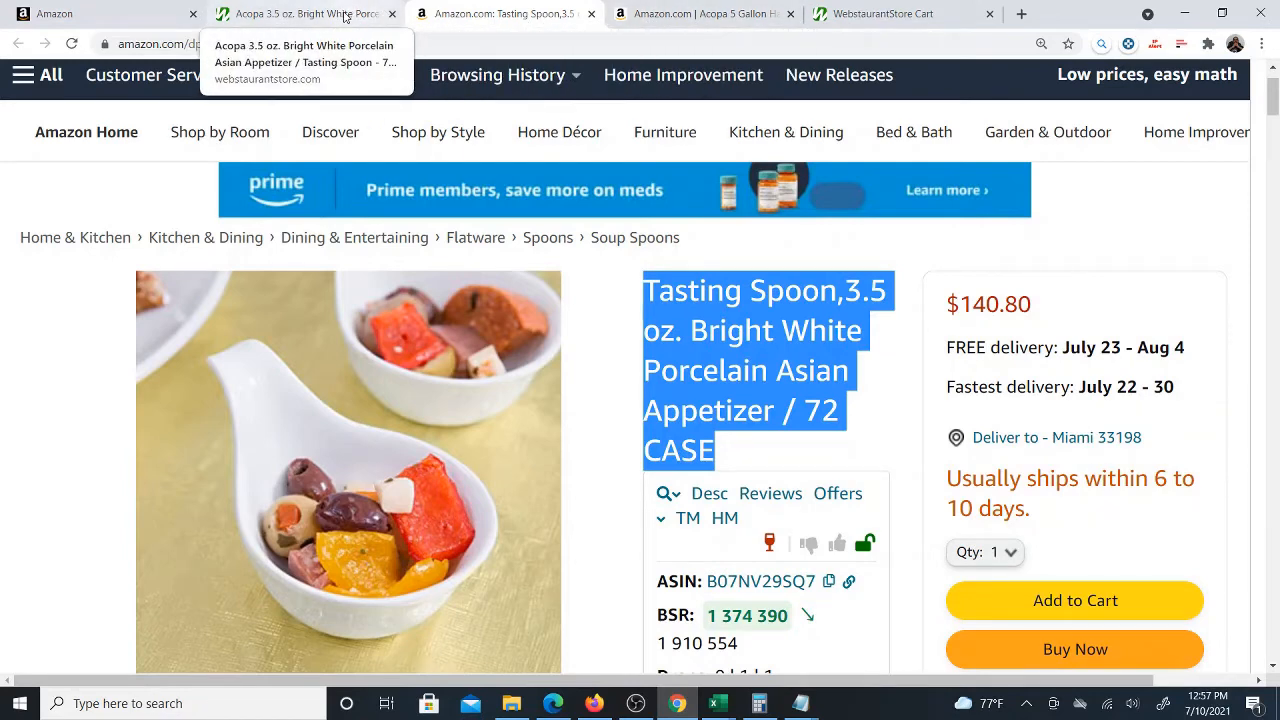
click(344, 17)
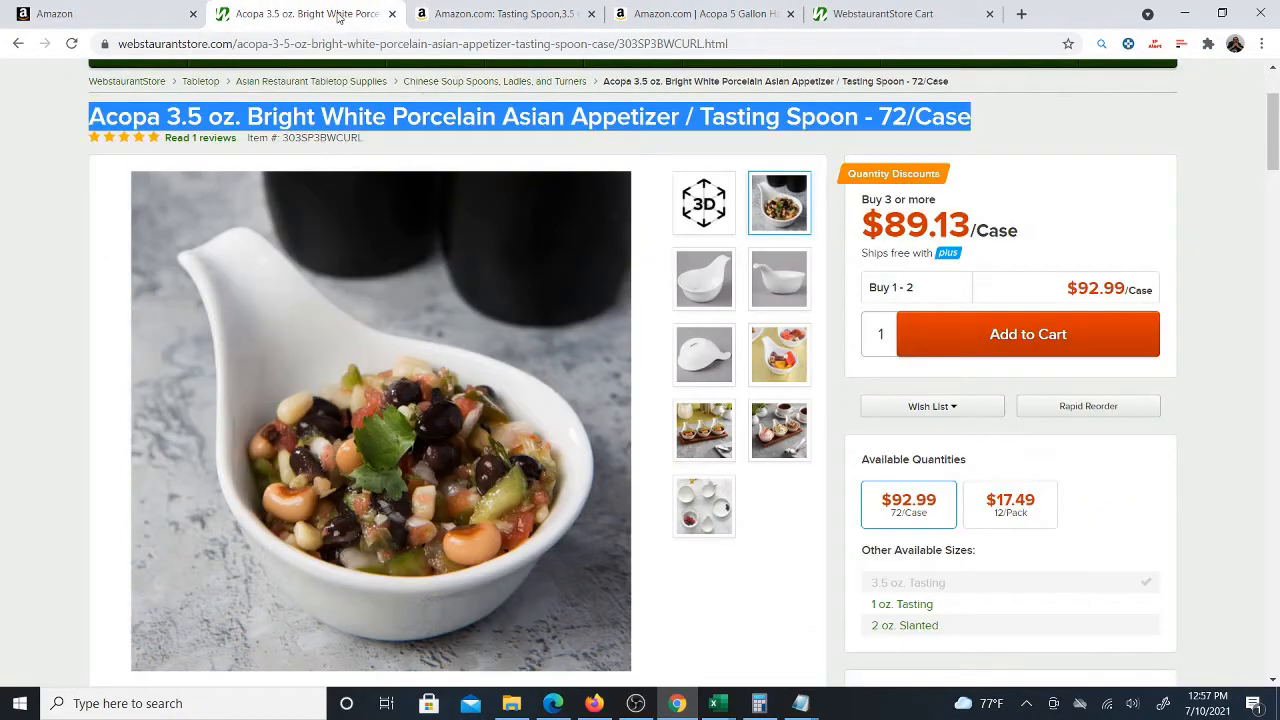
click(981, 338)
click(937, 422)
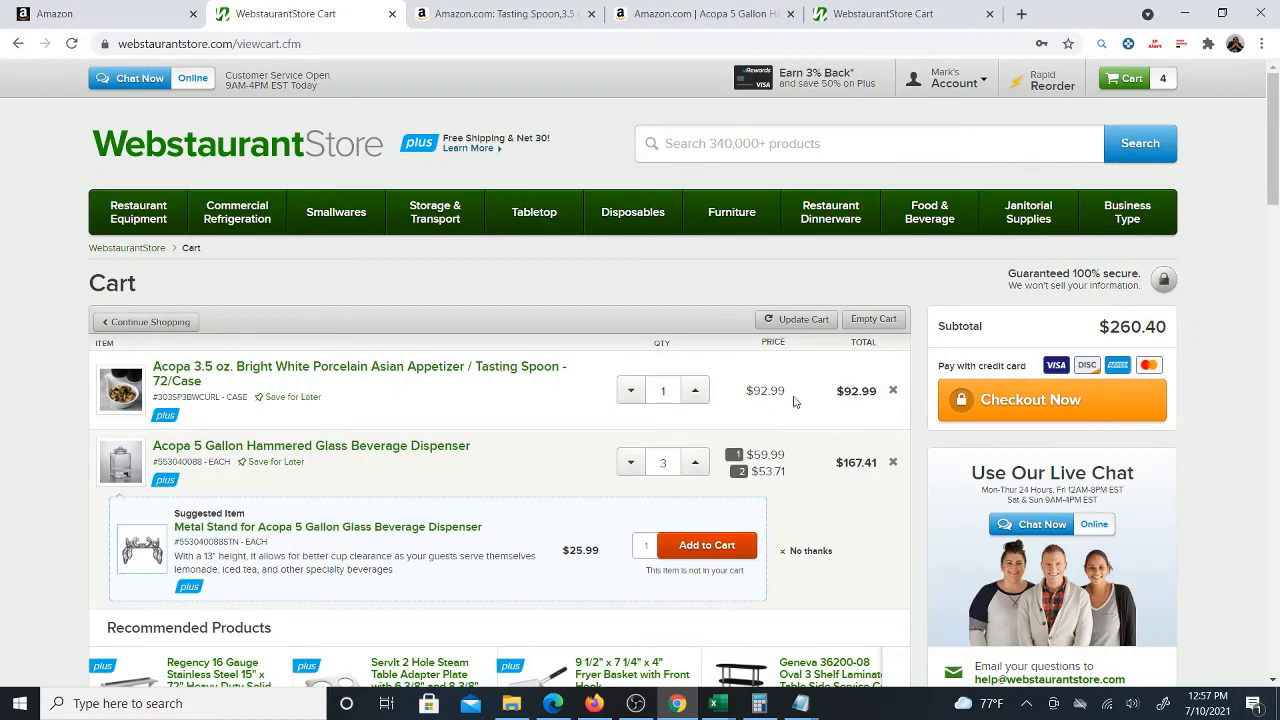
drag(838, 462, 875, 462)
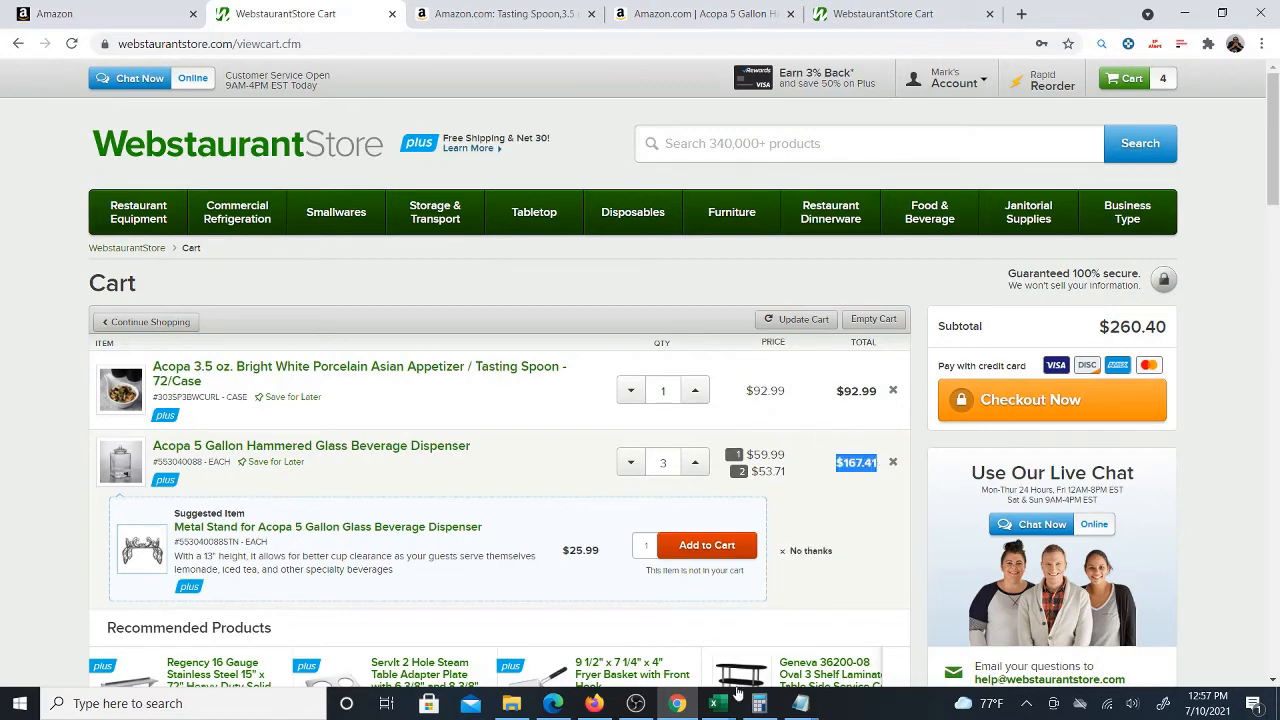
Compare the dispenser row's Subtotal cell with the beverage dispenser's line total in the Webstaurant cart
mouse_move(714, 703)
click(719, 628)
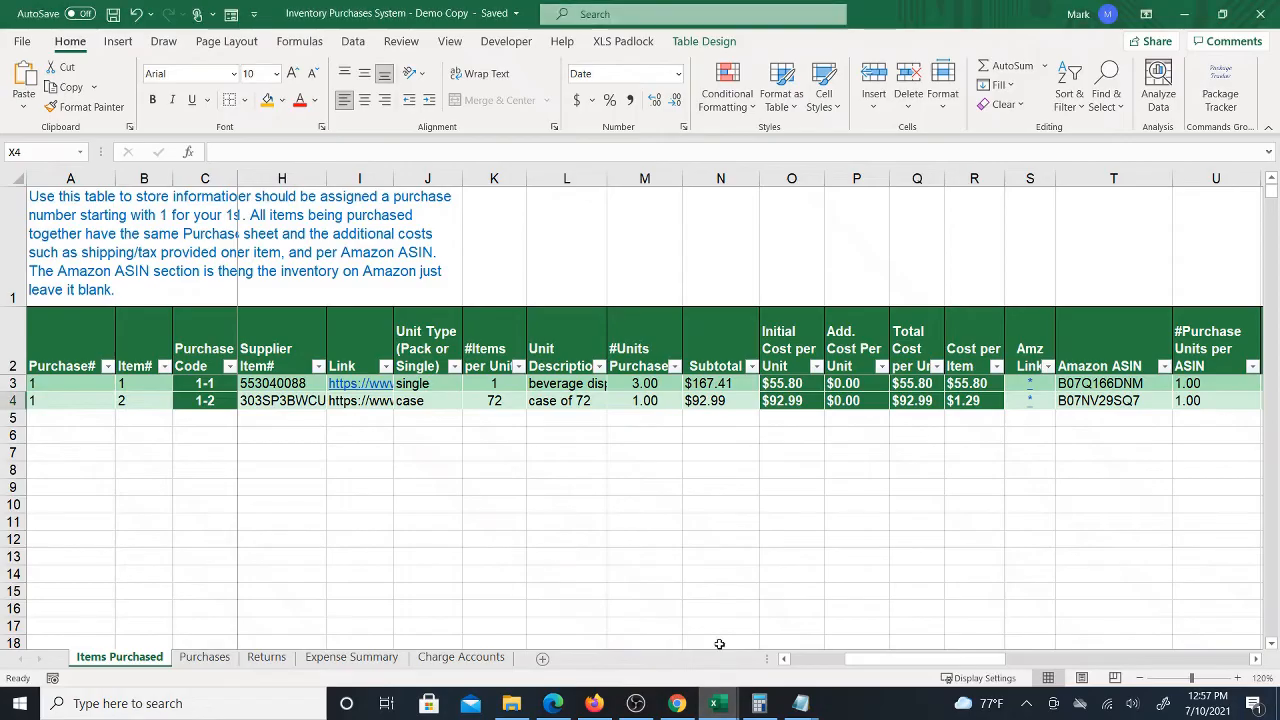
click(729, 383)
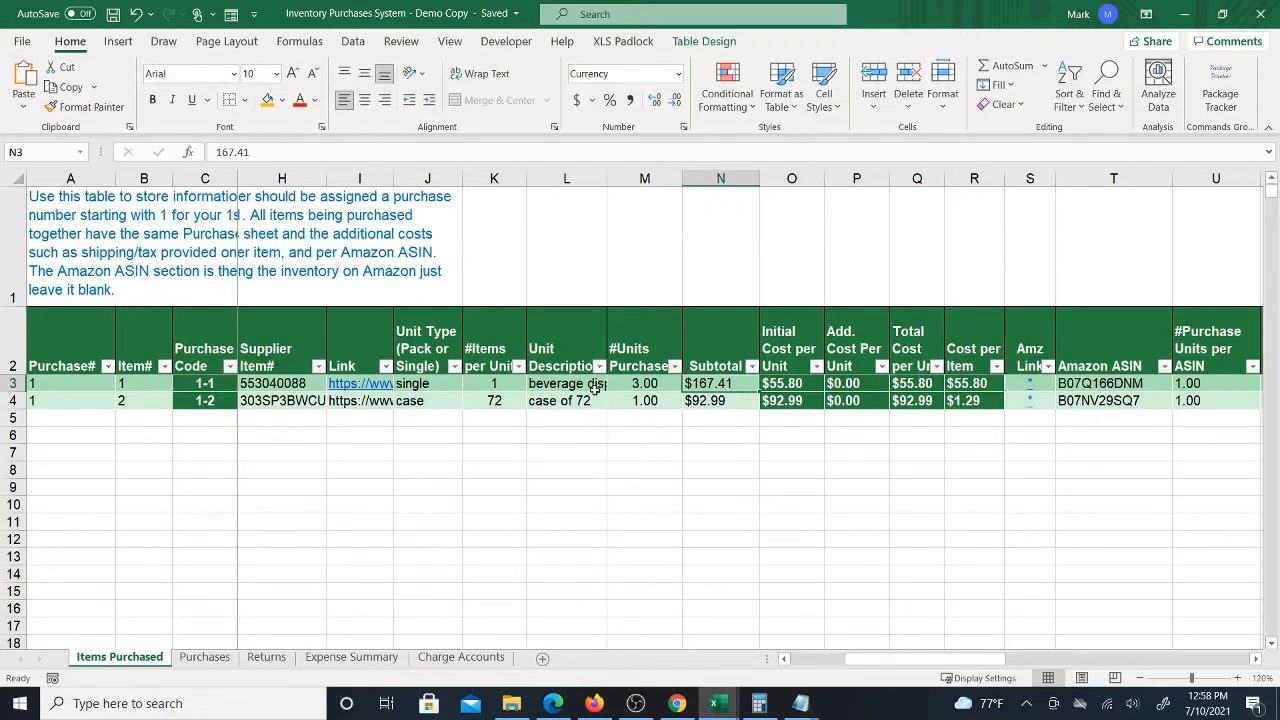
click(688, 710)
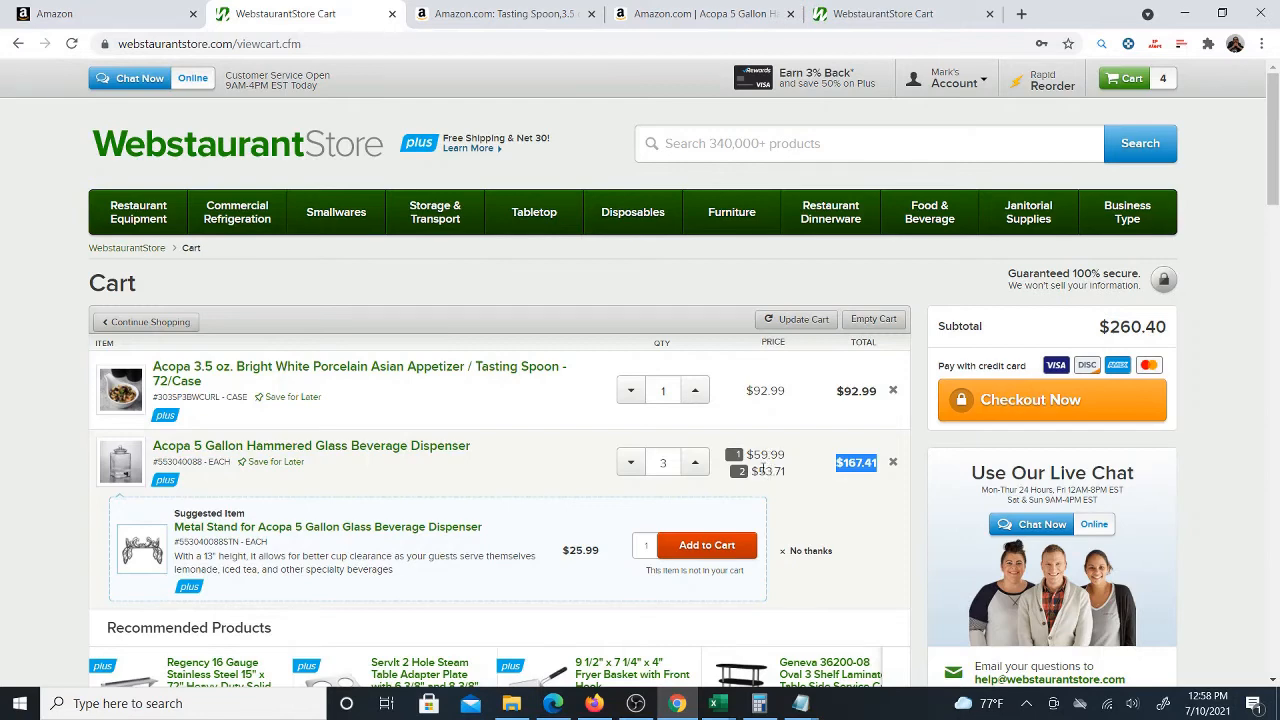
click(846, 465)
drag(837, 466, 878, 467)
mouse_move(715, 703)
click(737, 650)
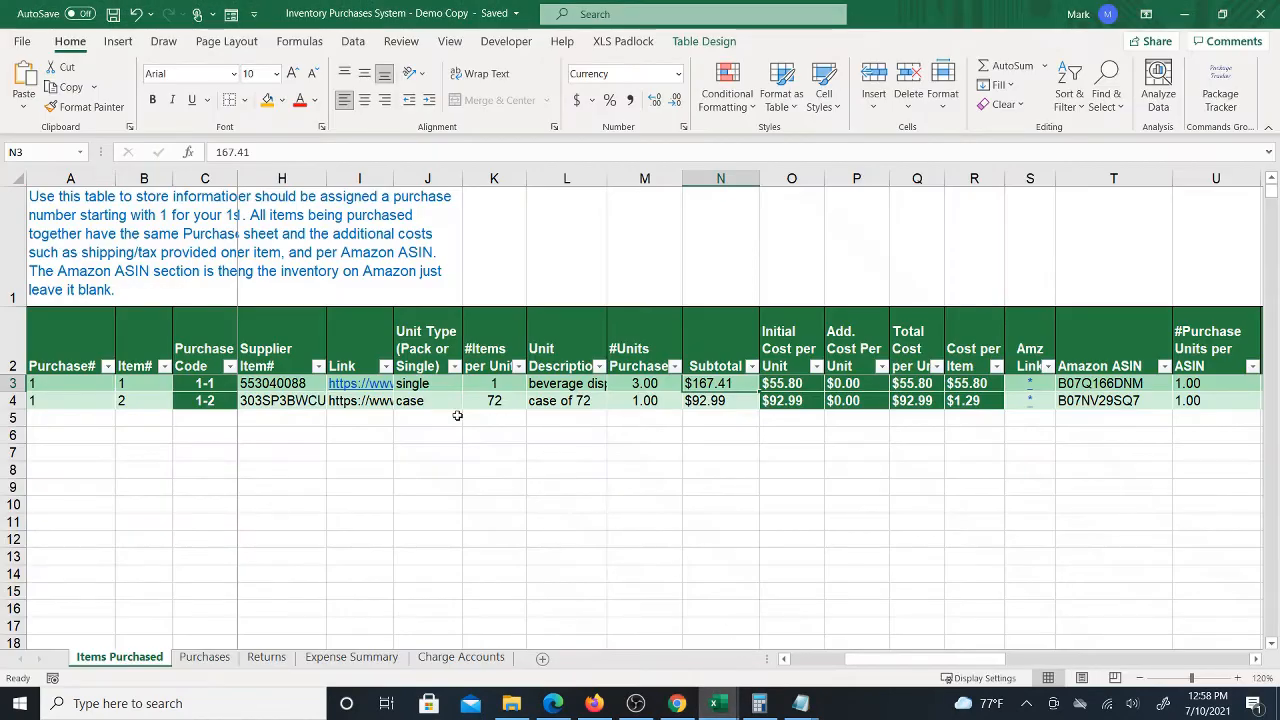
Save the workbook and enter 1 as the Purchase# in the first row of the Purchases sheet
click(113, 14)
click(205, 658)
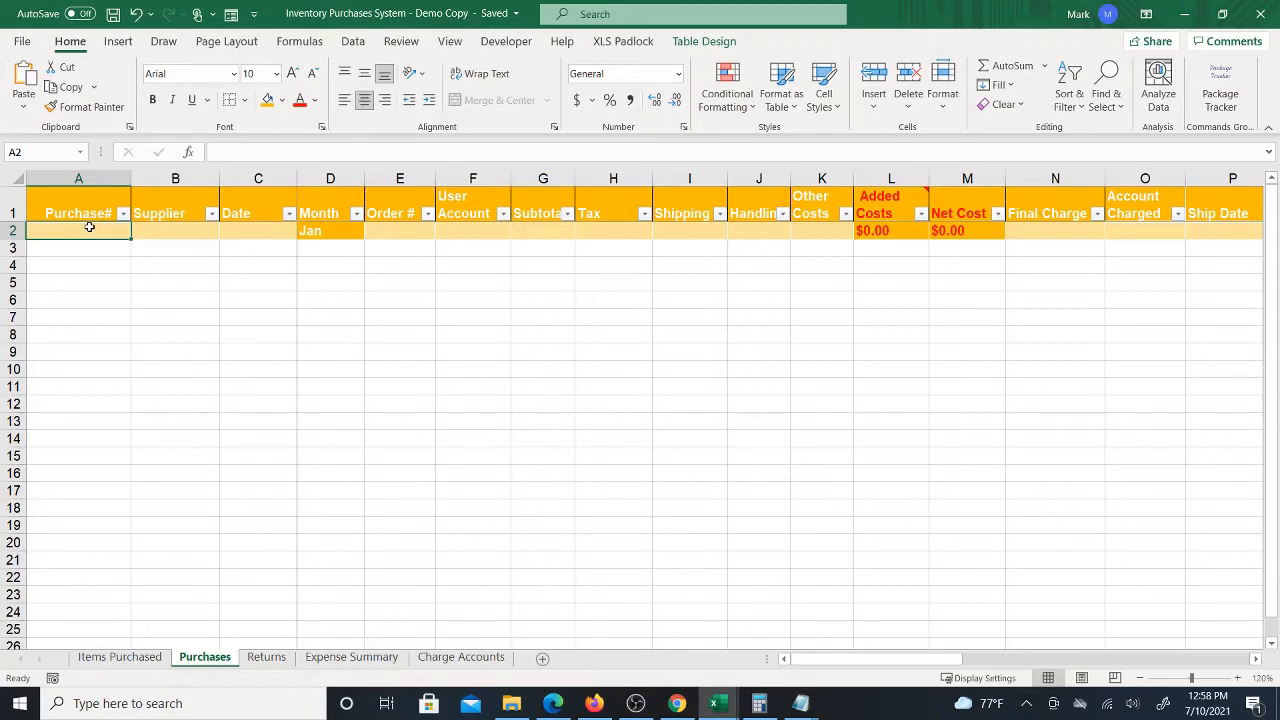
text(1)
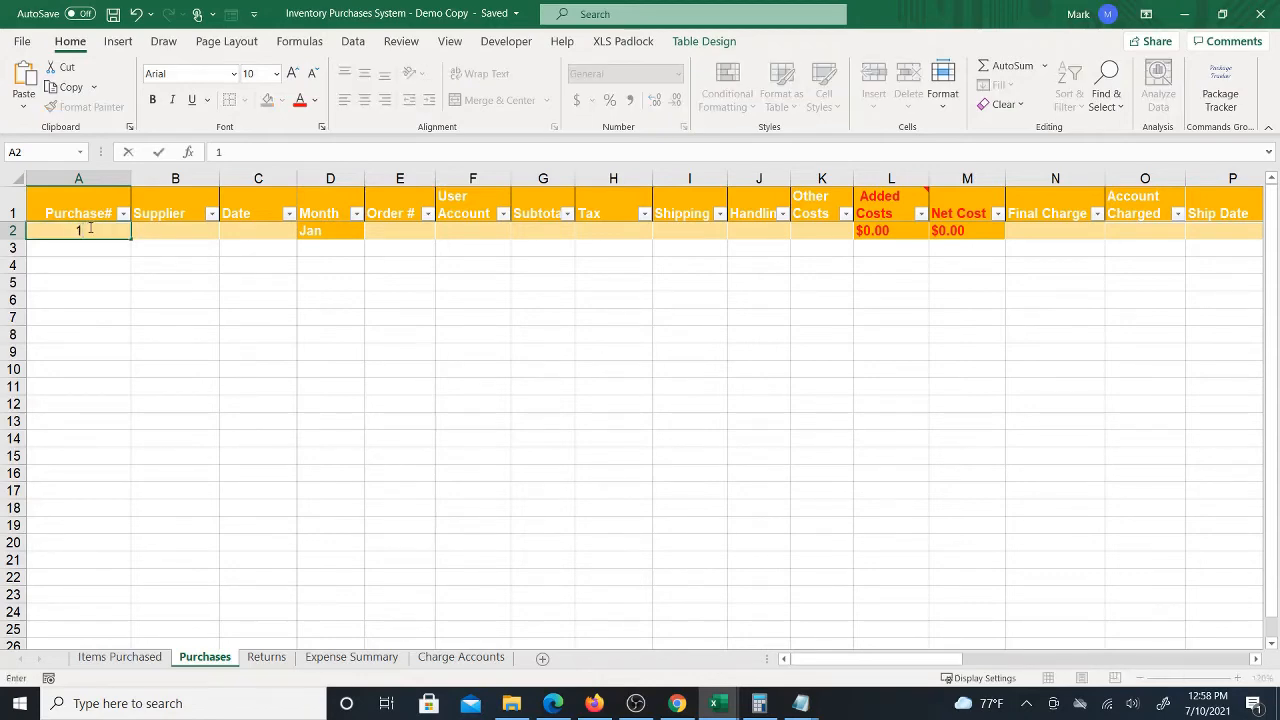
key(Tab)
Enter webstuarantstore.com as the Supplier in the Purchases row
click(160, 660)
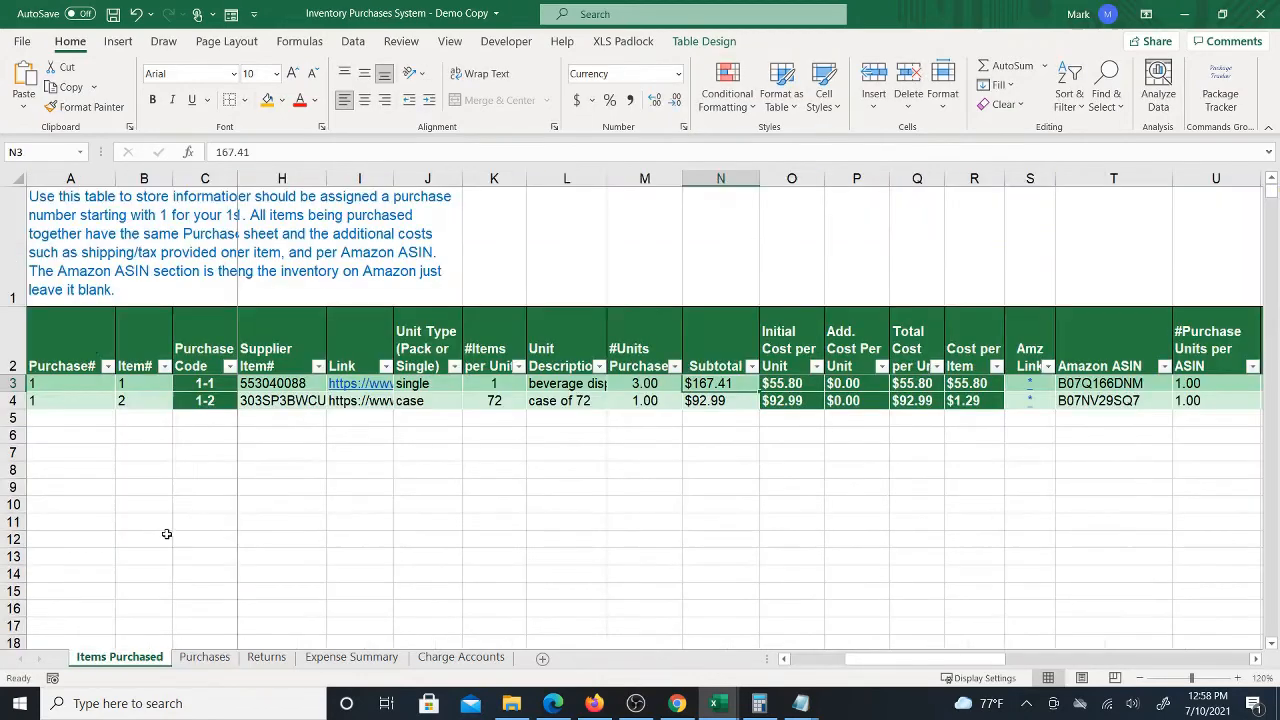
click(203, 660)
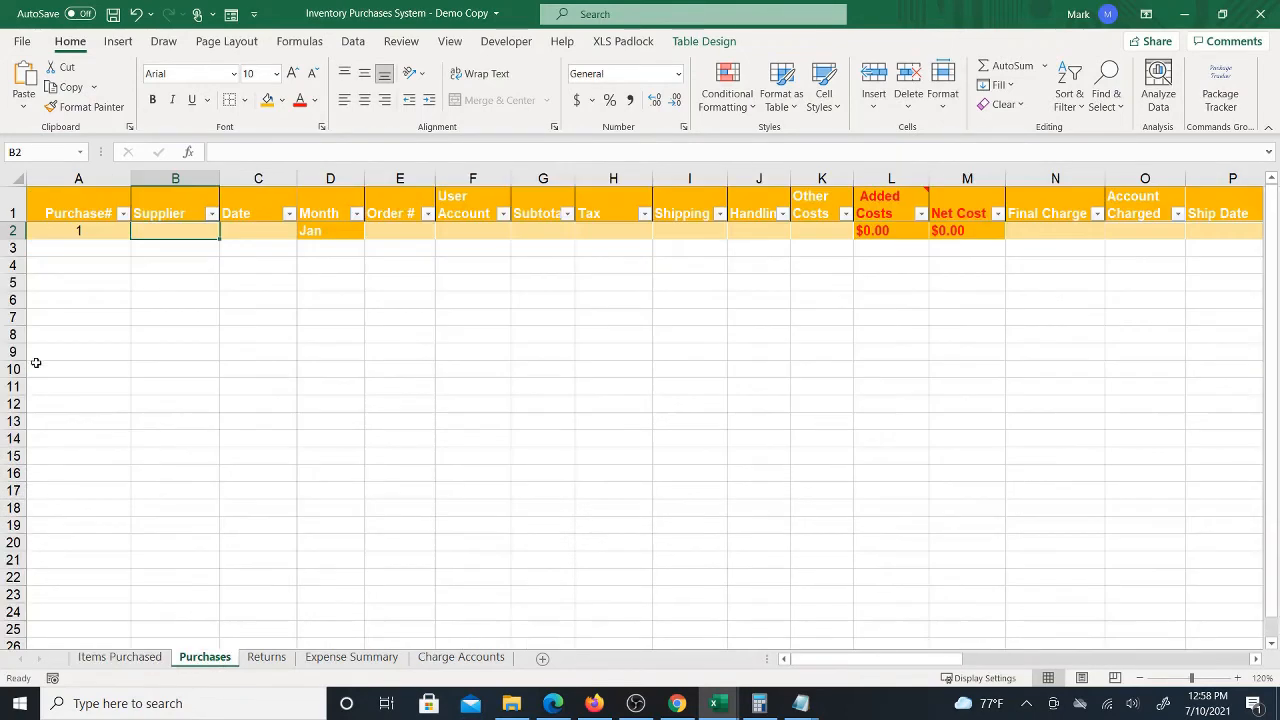
click(135, 658)
click(205, 658)
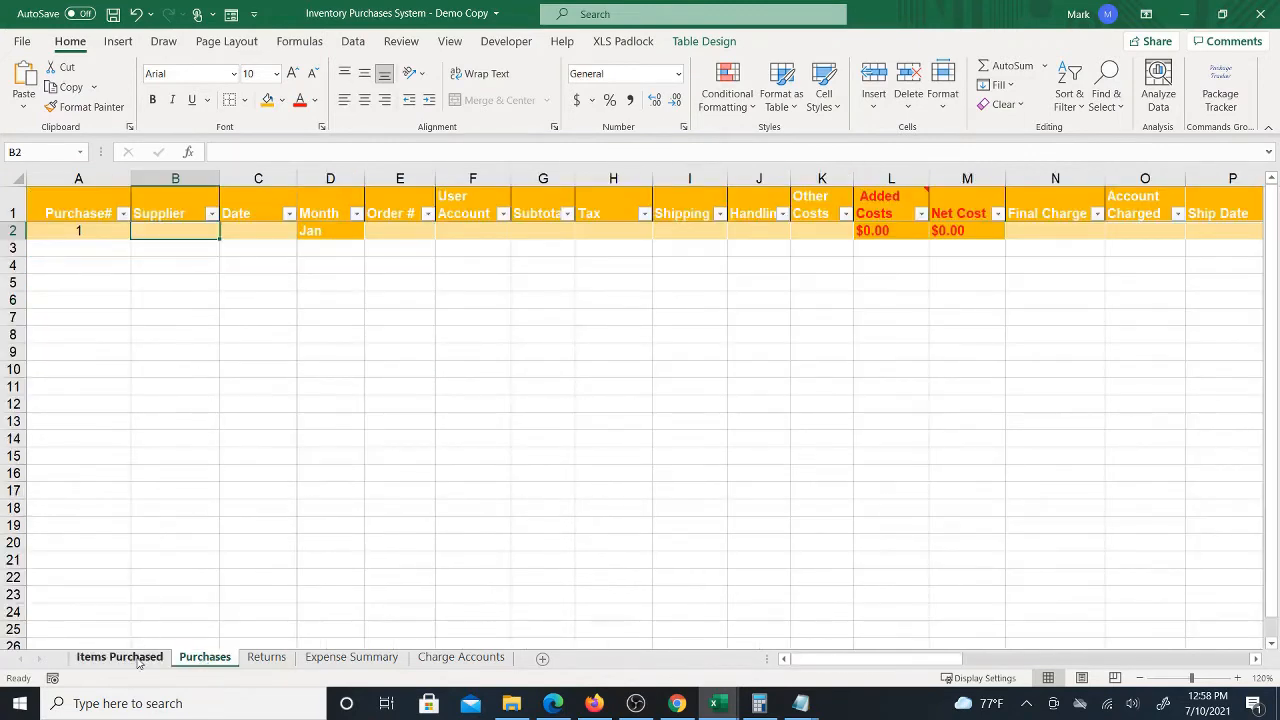
text(webst)
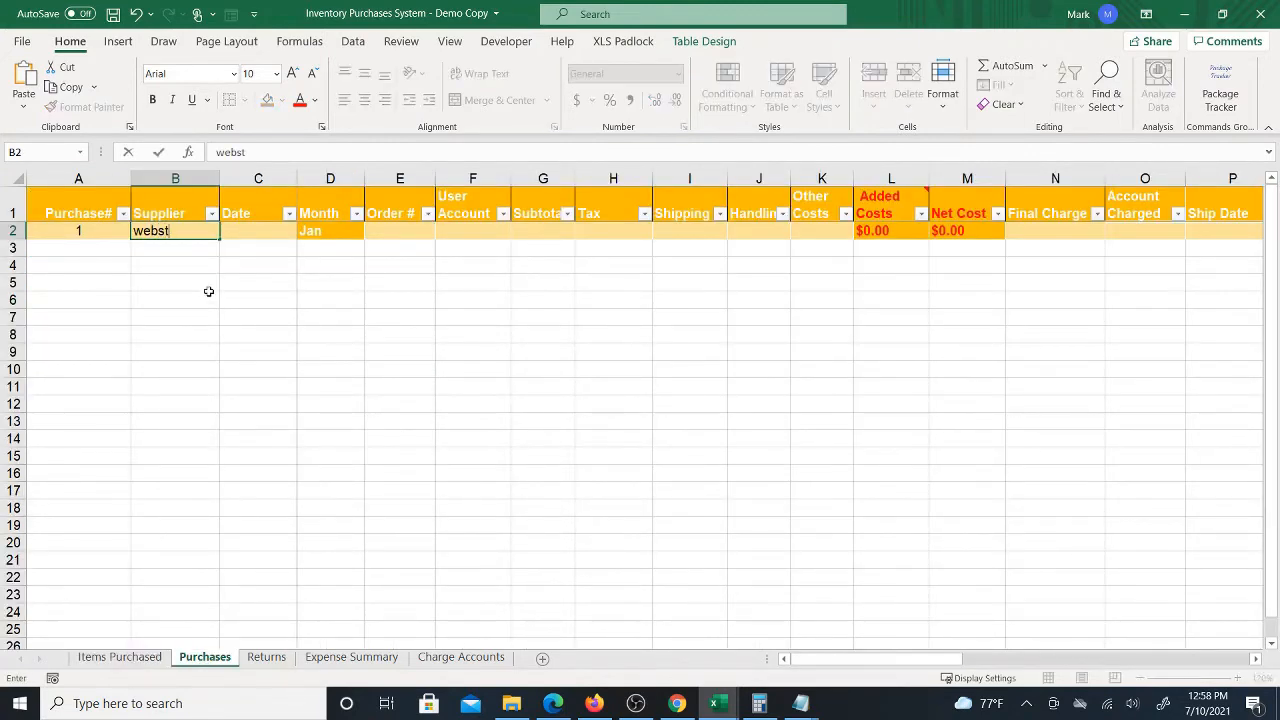
text(uarantstore.com)
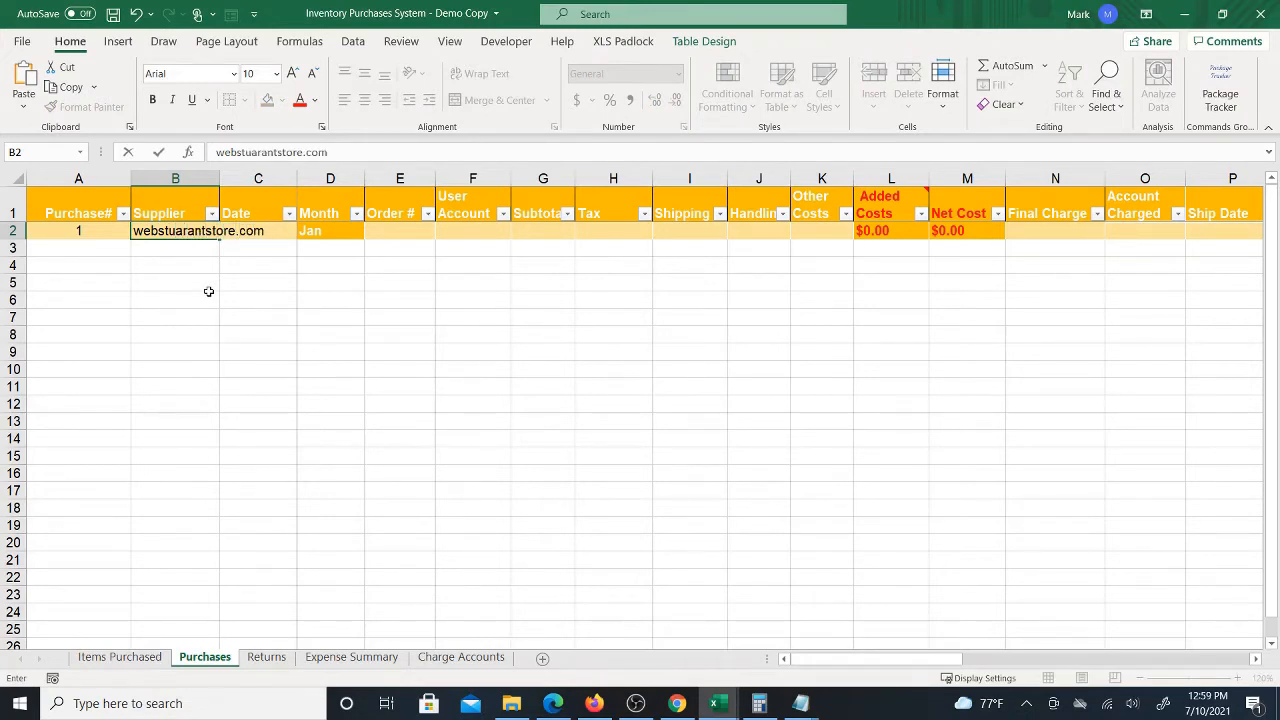
key(Tab)
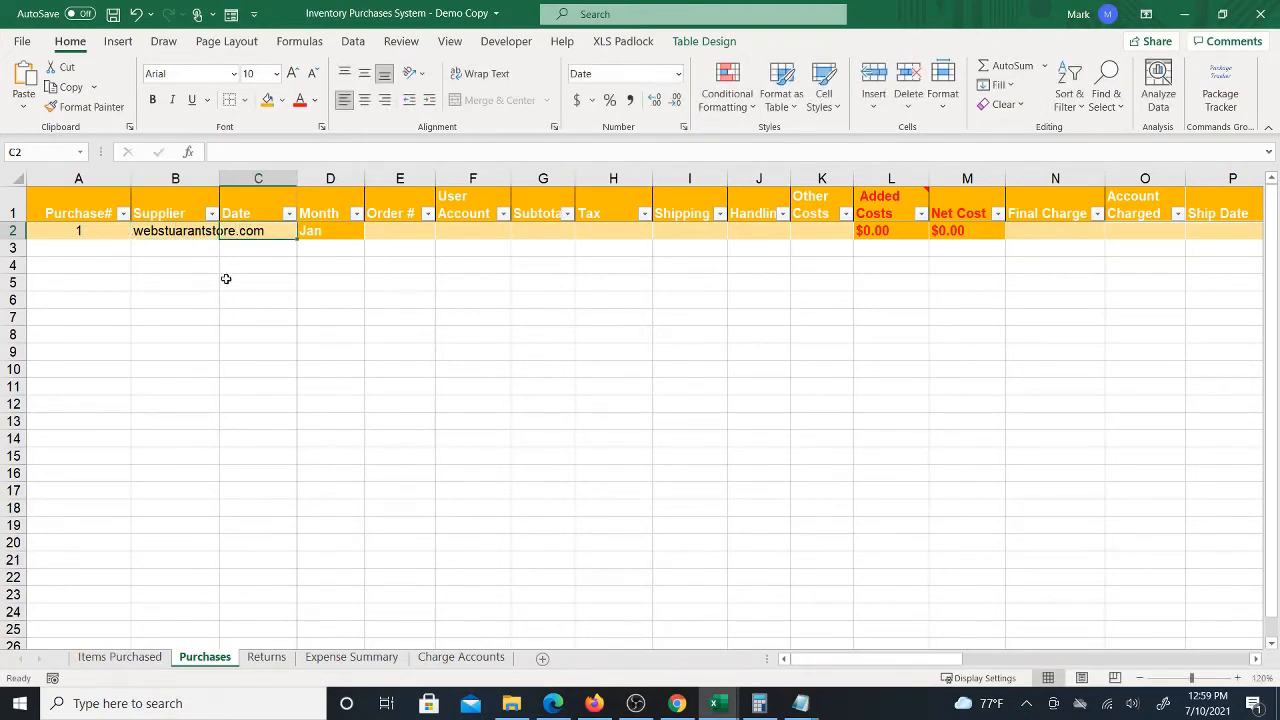
Enter 7/10/2021 as the purchase Date in the Purchases row
text(7/10/2021)
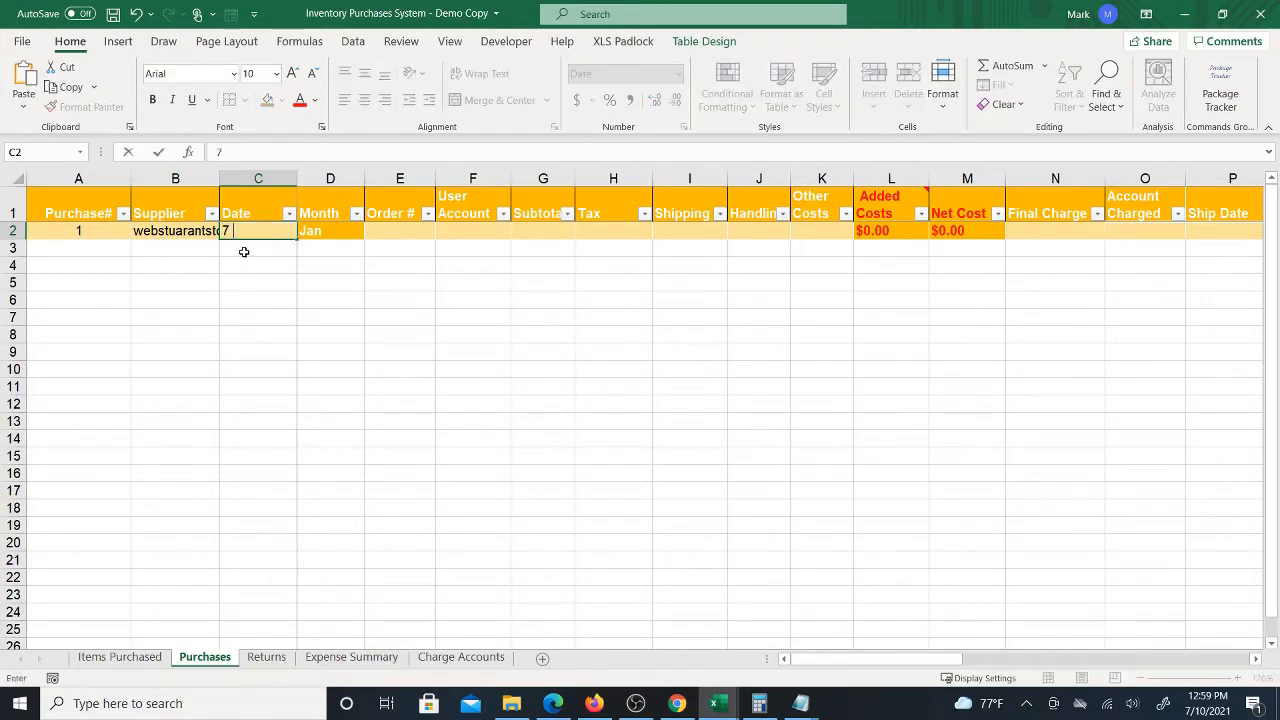
key(ctrl+Return)
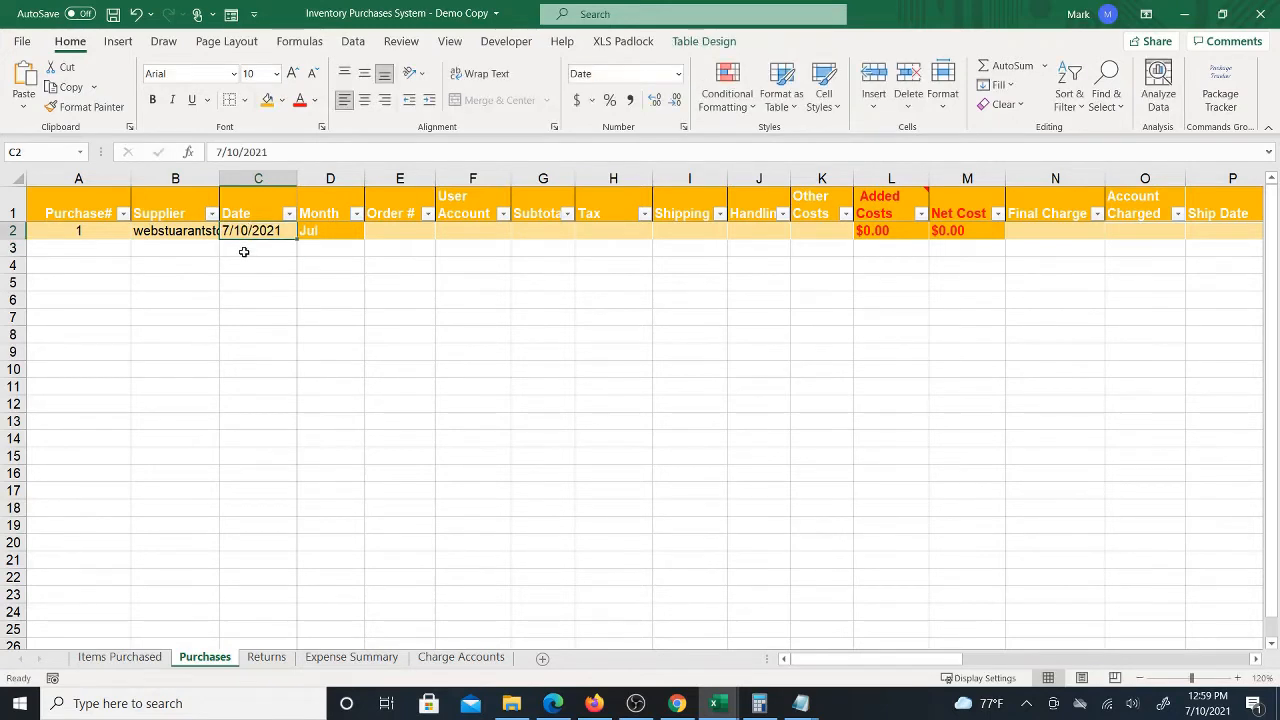
key(Right)
key(Right)
key(Left)
key(Right)
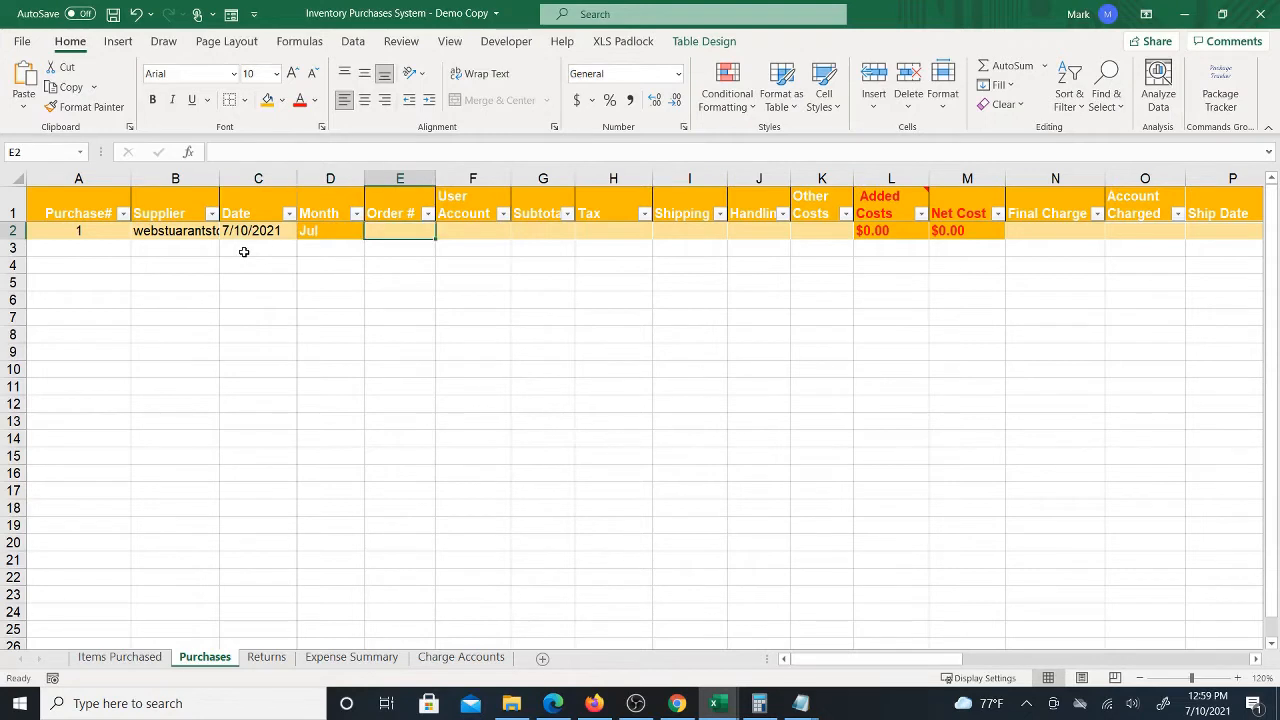
key(Left)
key(Right)
Enter the buyer account's e-mail address in the User Account cell of the Purchases row
click(491, 232)
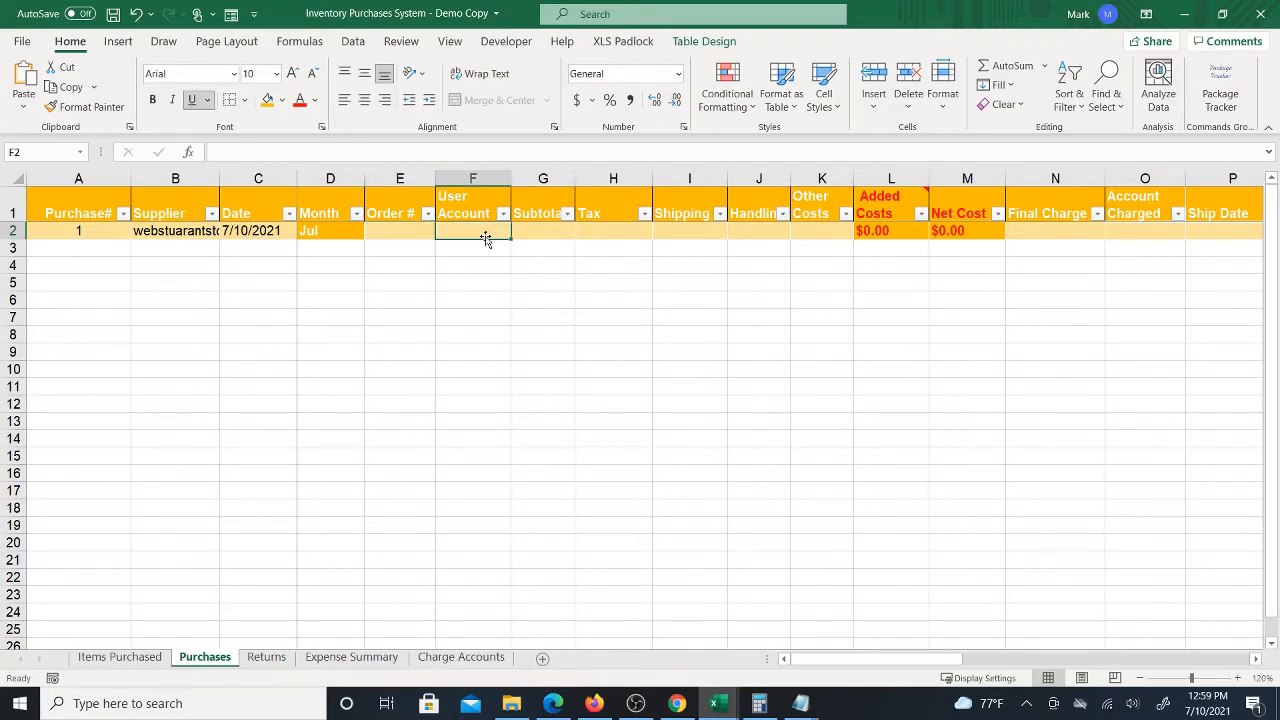
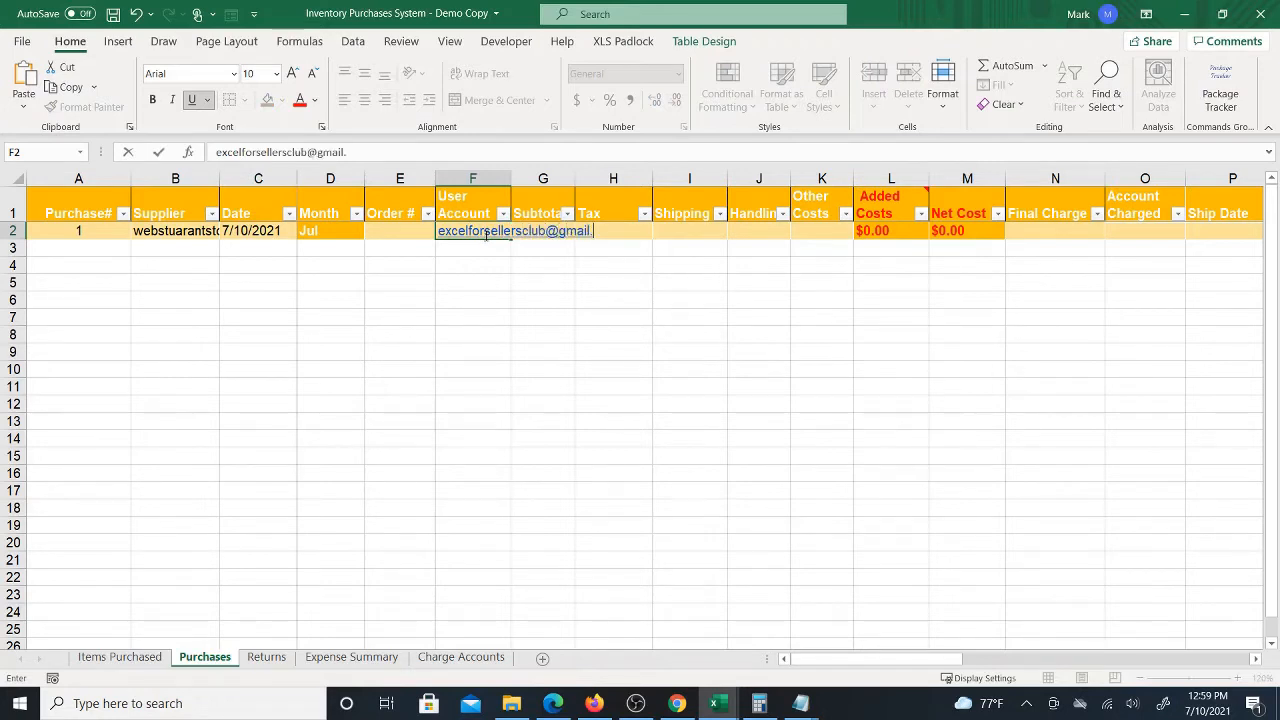
key(Return)
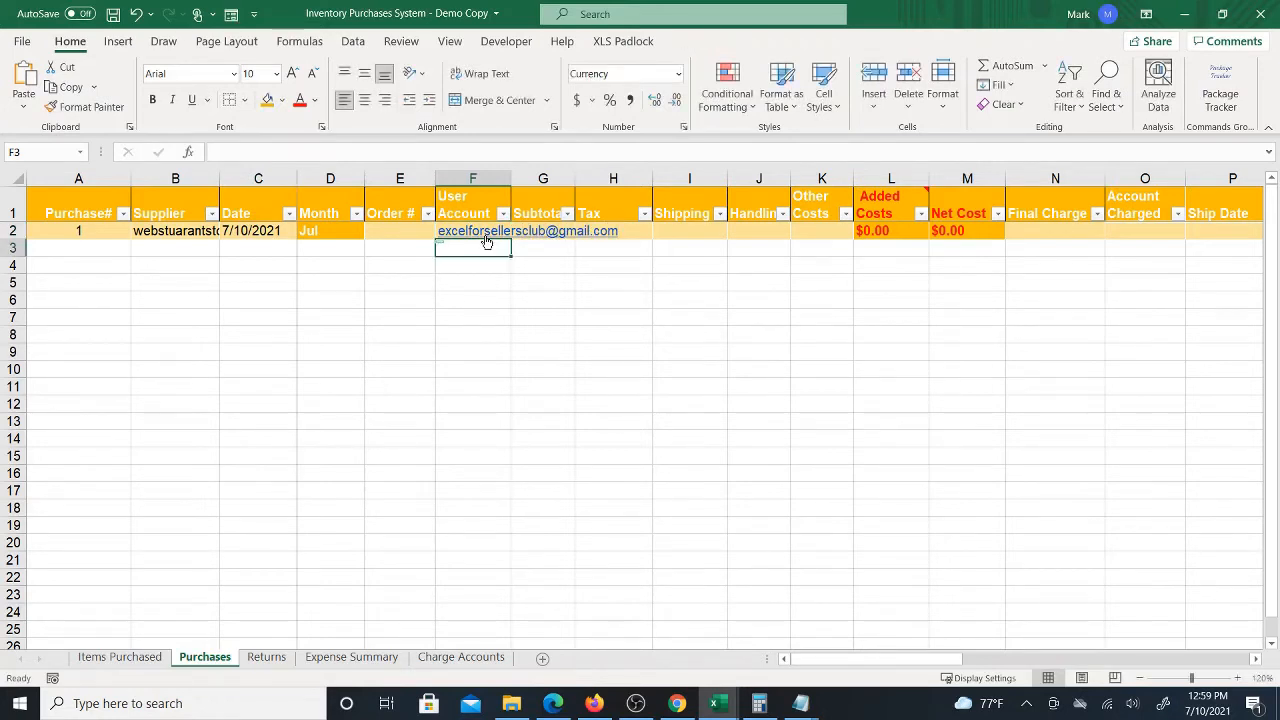
Enter the cart subtotal of 260.40 in the Purchases row's Subtotal cell
click(388, 231)
click(530, 232)
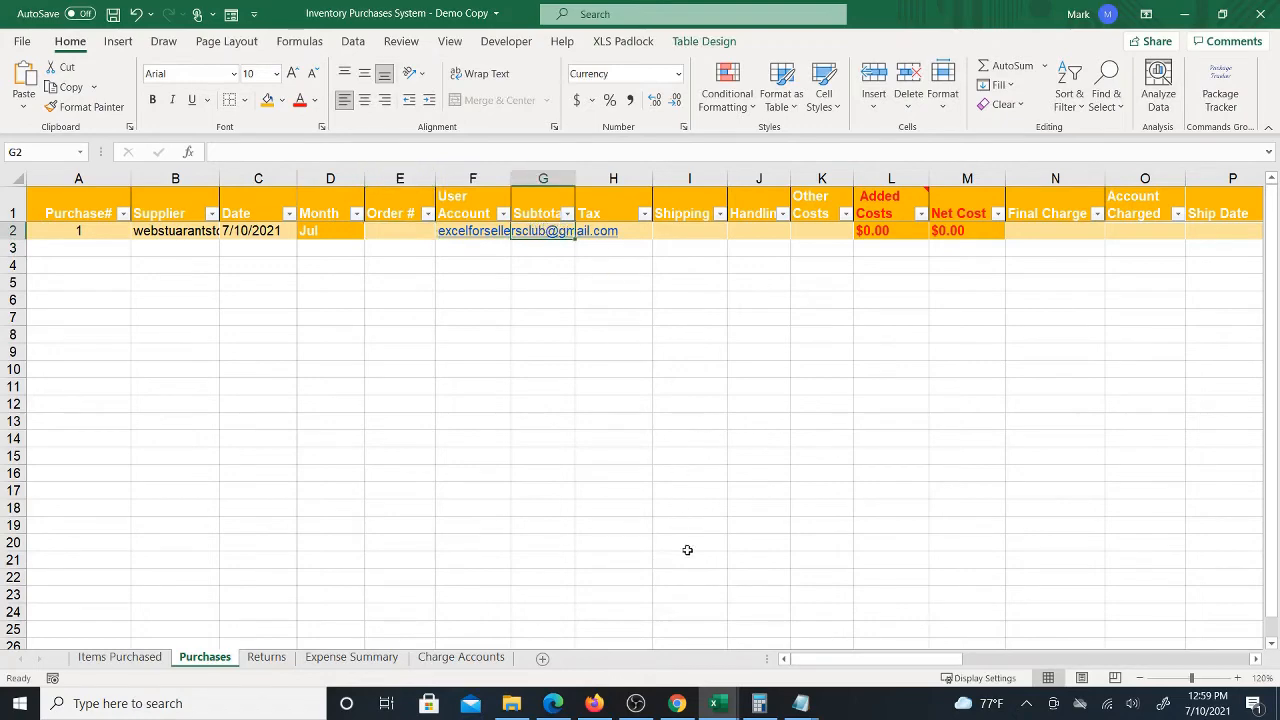
click(678, 704)
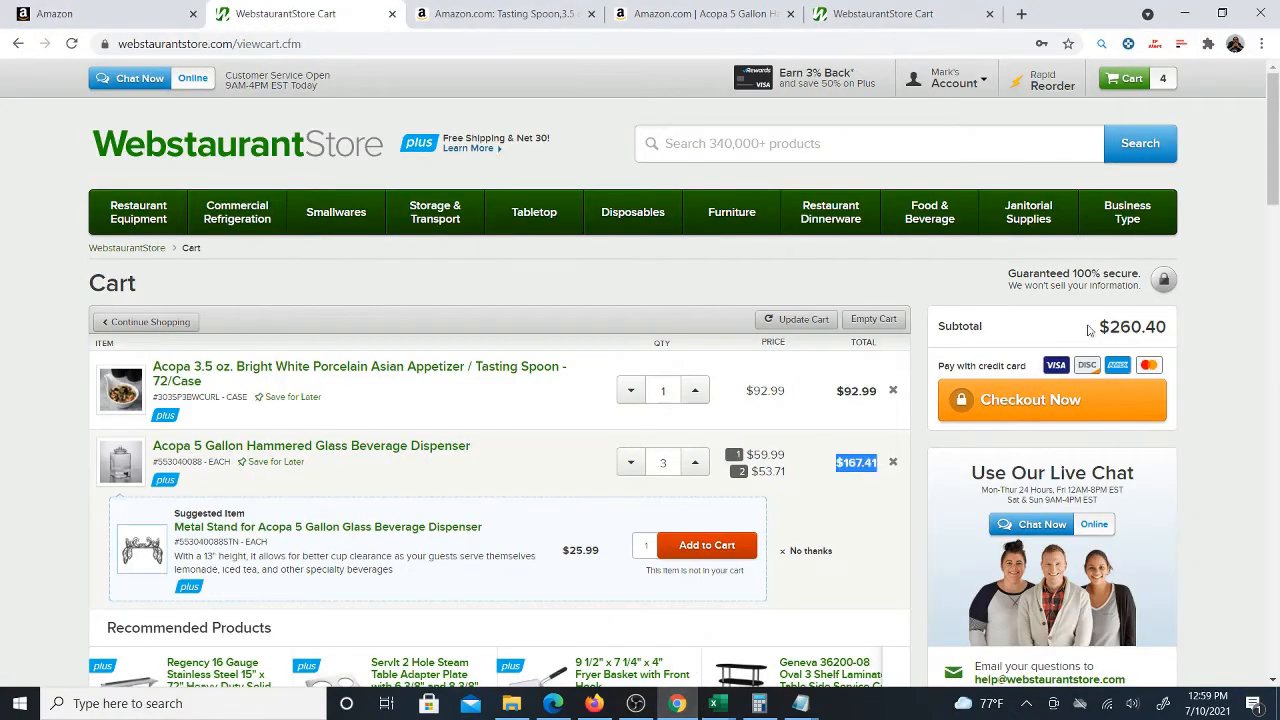
mouse_move(718, 704)
click(700, 618)
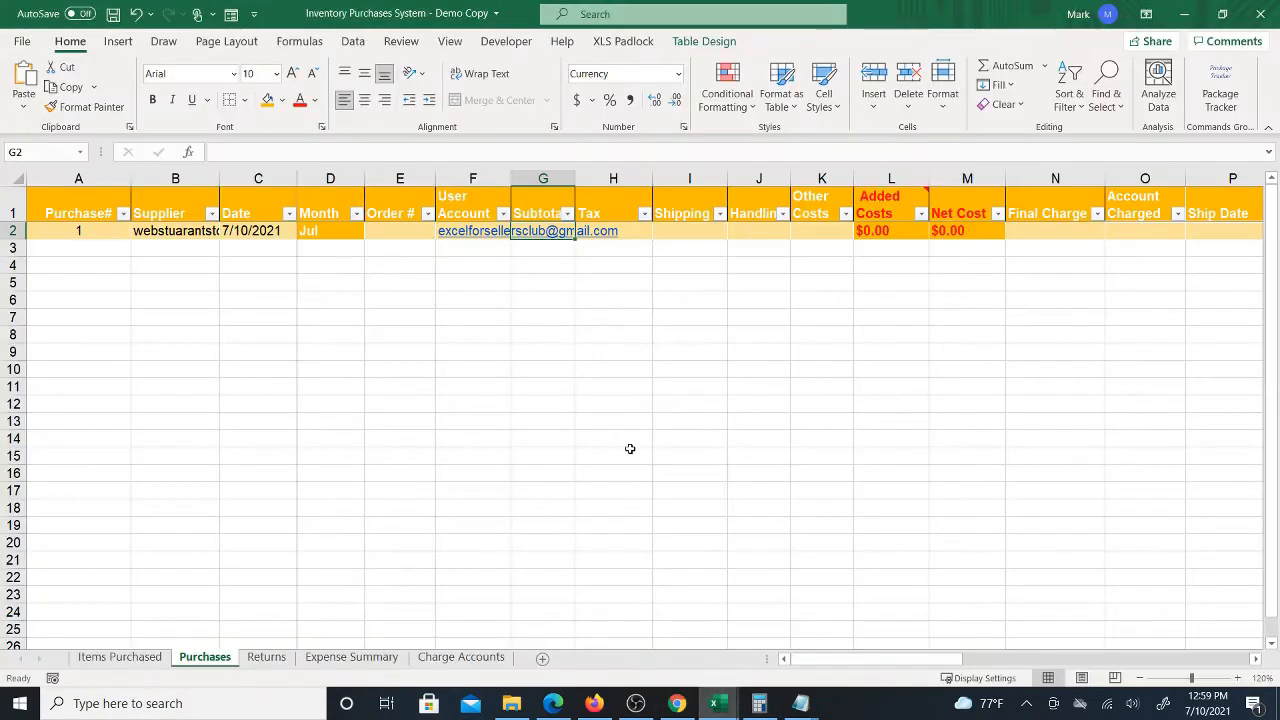
text(260.40)
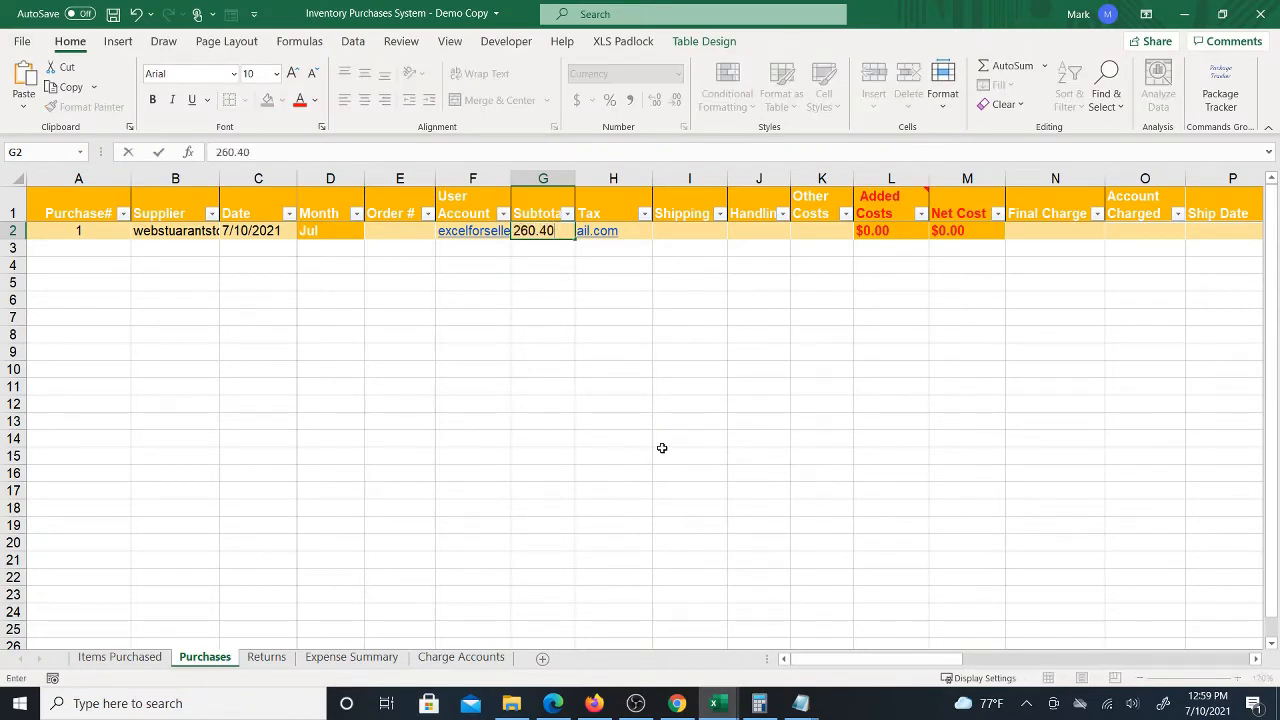
click(648, 449)
Narrow the Tax column slightly and save the workbook
click(623, 233)
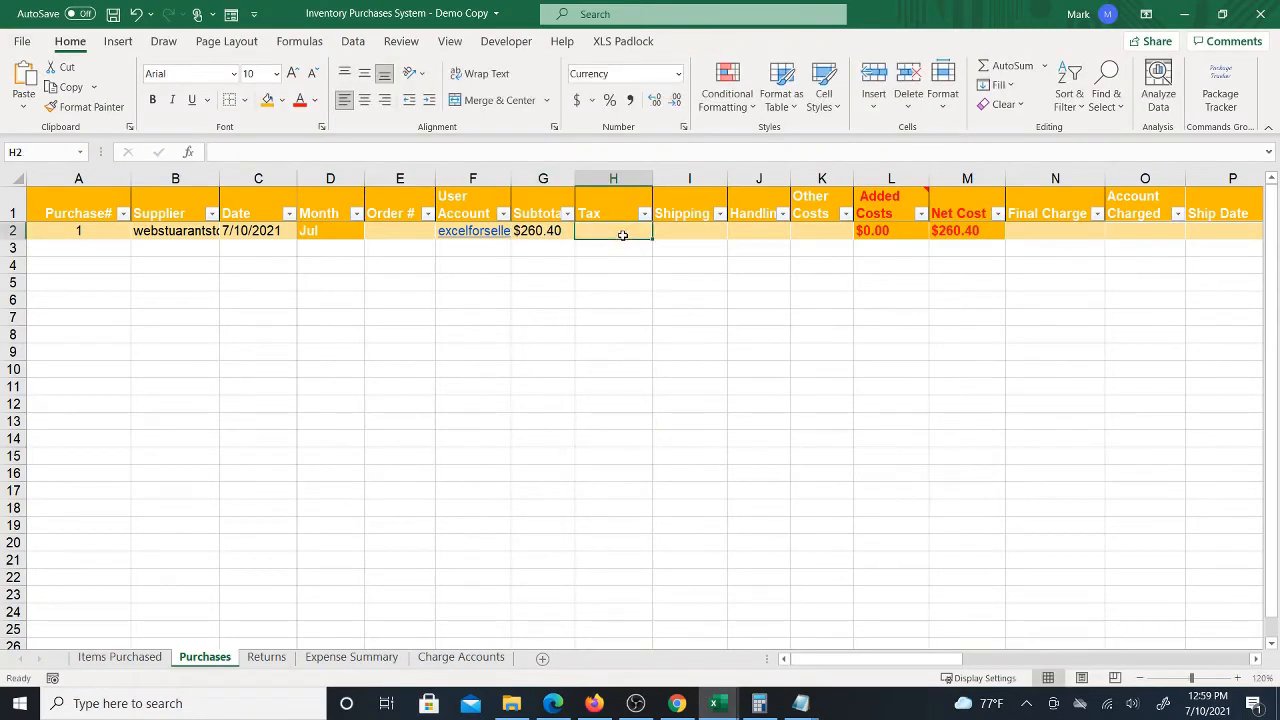
drag(651, 178, 640, 180)
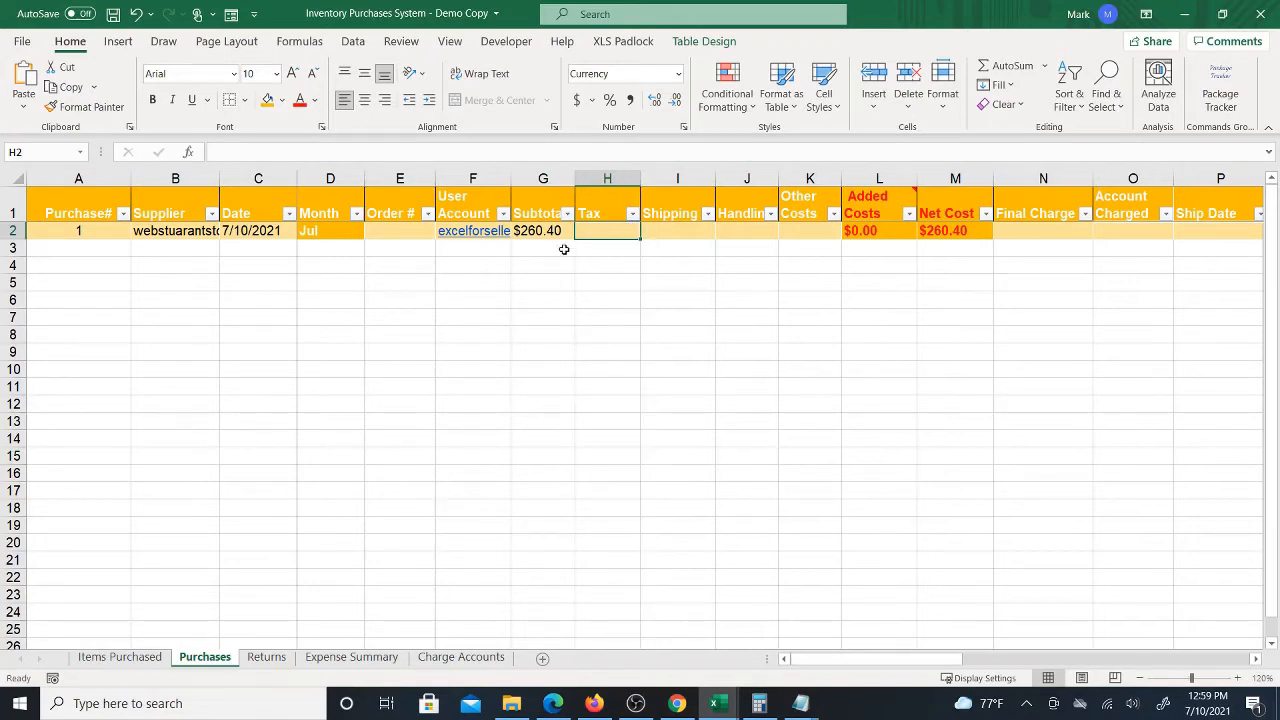
click(113, 16)
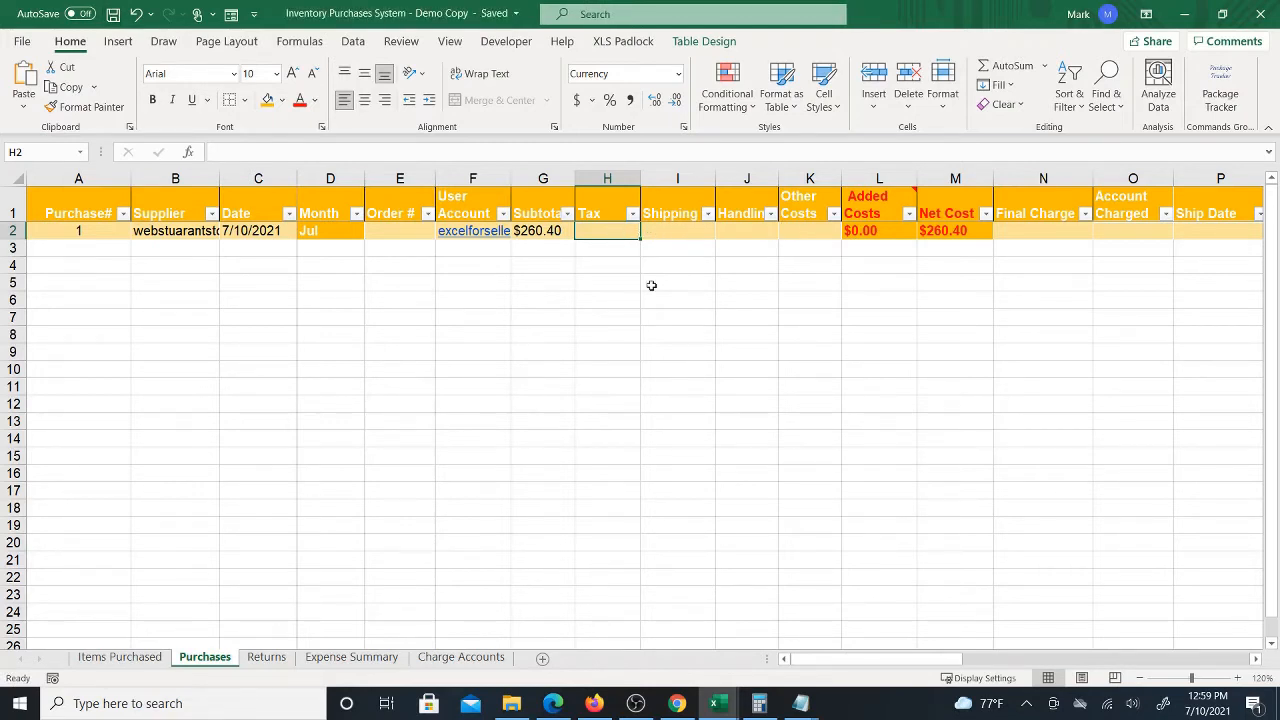
Proceed to Webstaurant checkout and examine the Ground shipping option, tax and order total
click(677, 703)
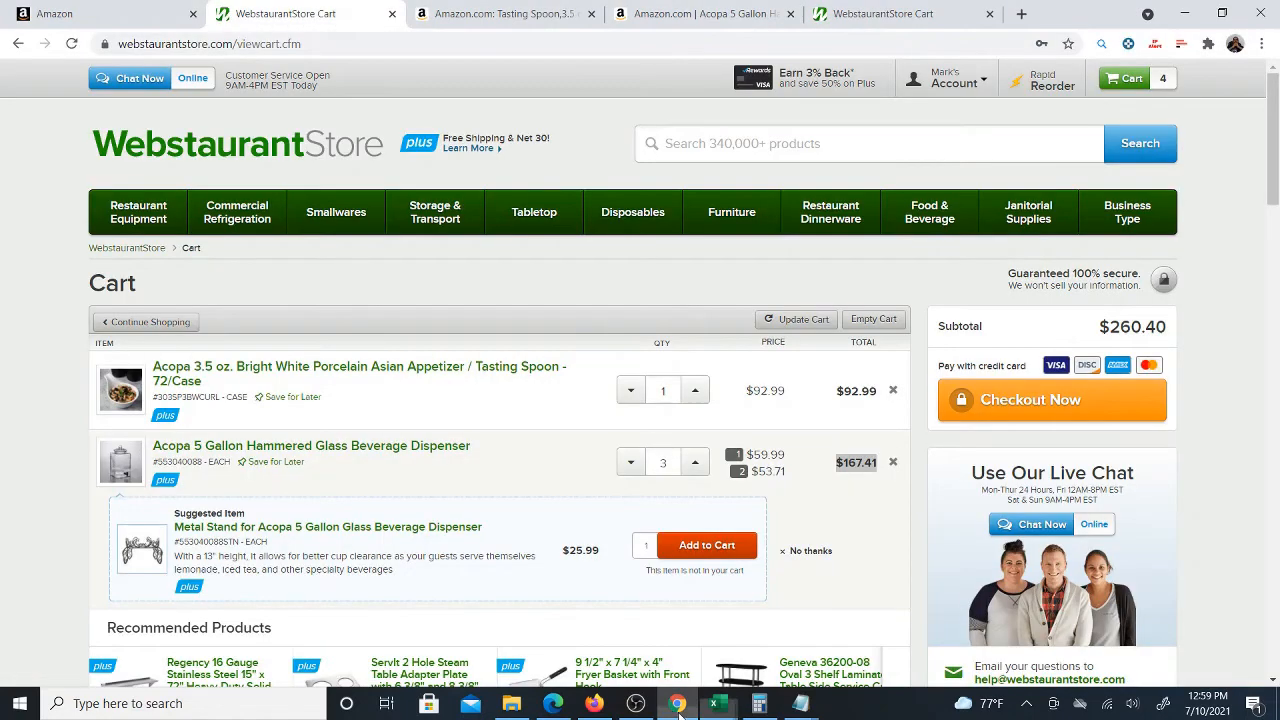
click(1013, 410)
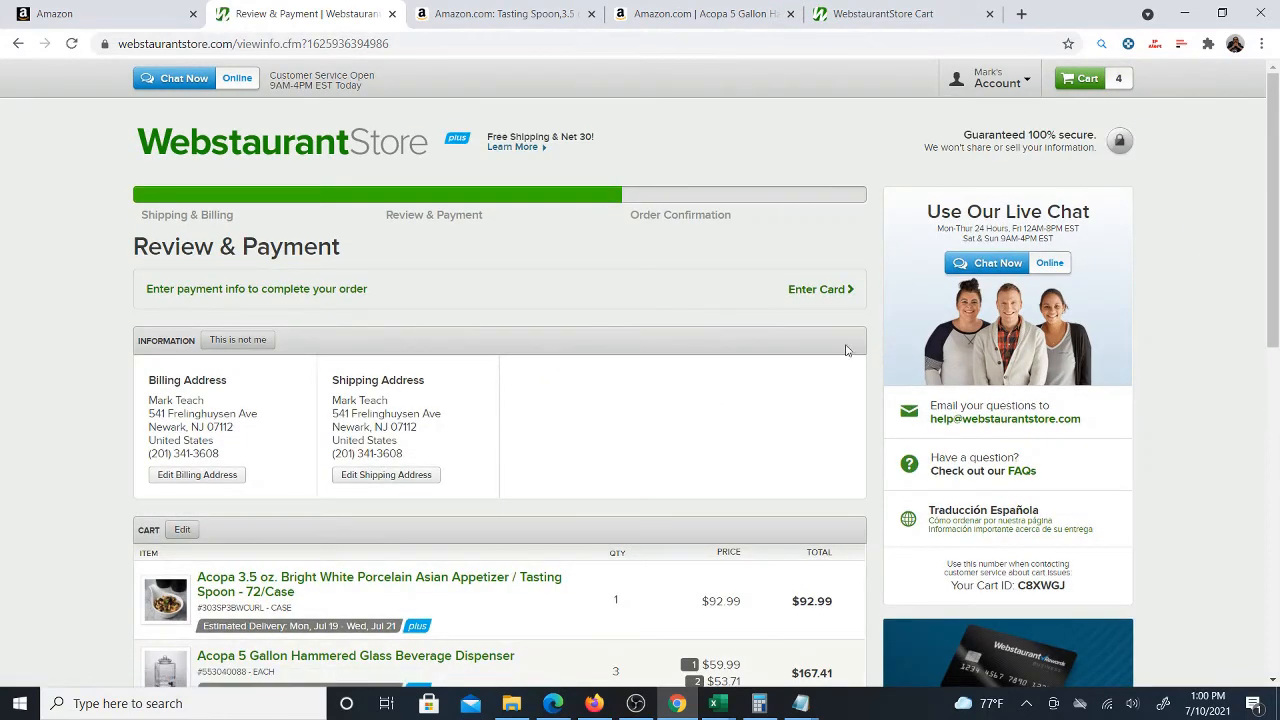
scroll(795, 436, down, 4)
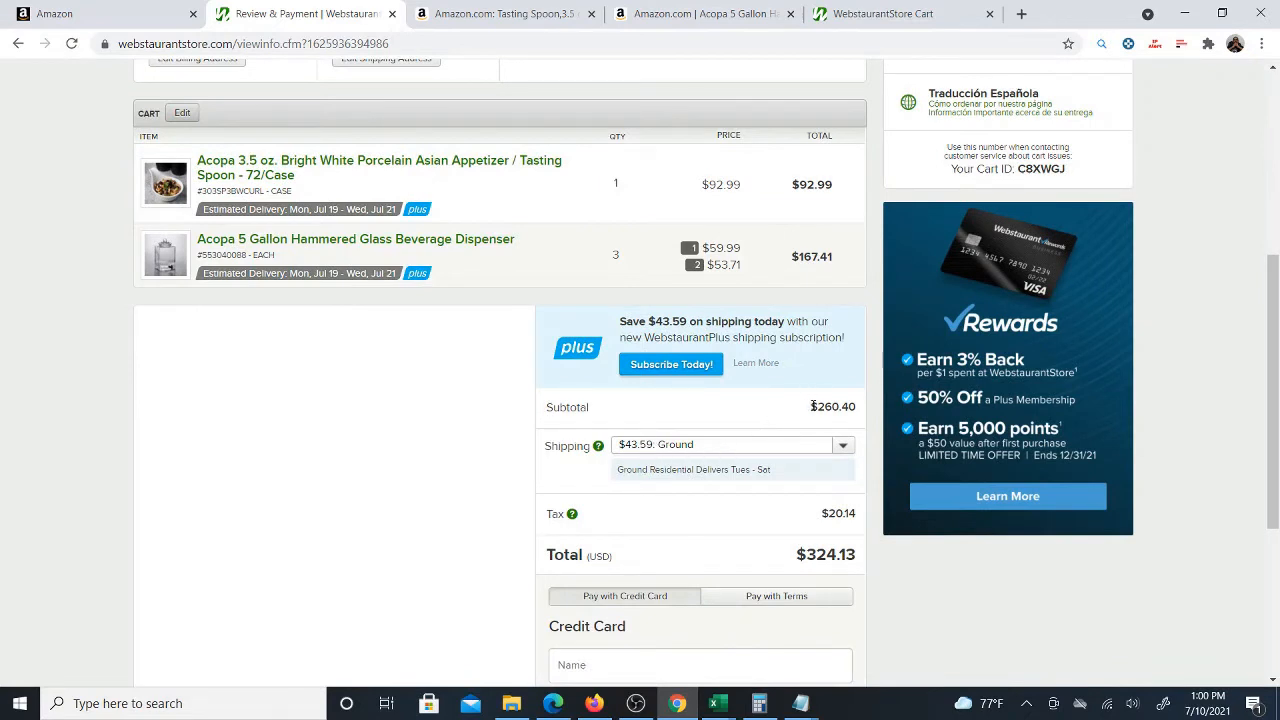
click(838, 454)
click(773, 467)
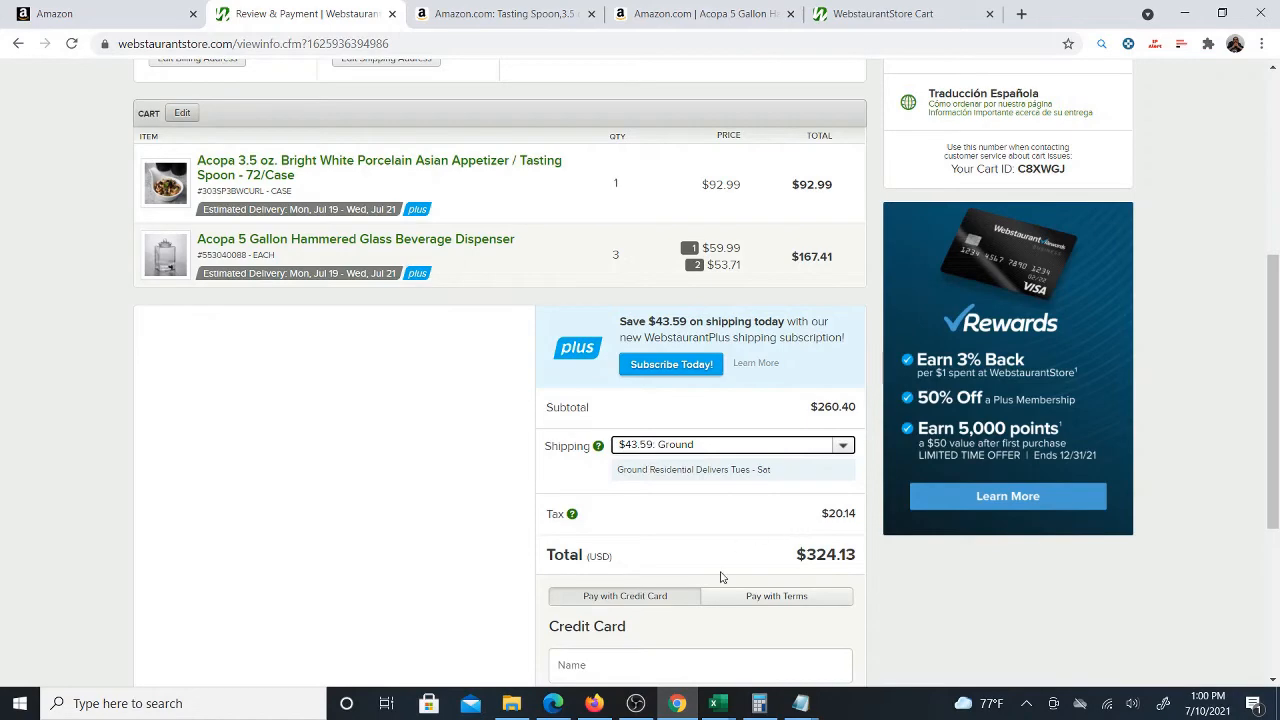
Compare the Purchases row's Tax and Shipping cells with the checkout's shipping and tax amounts
mouse_move(715, 703)
click(748, 657)
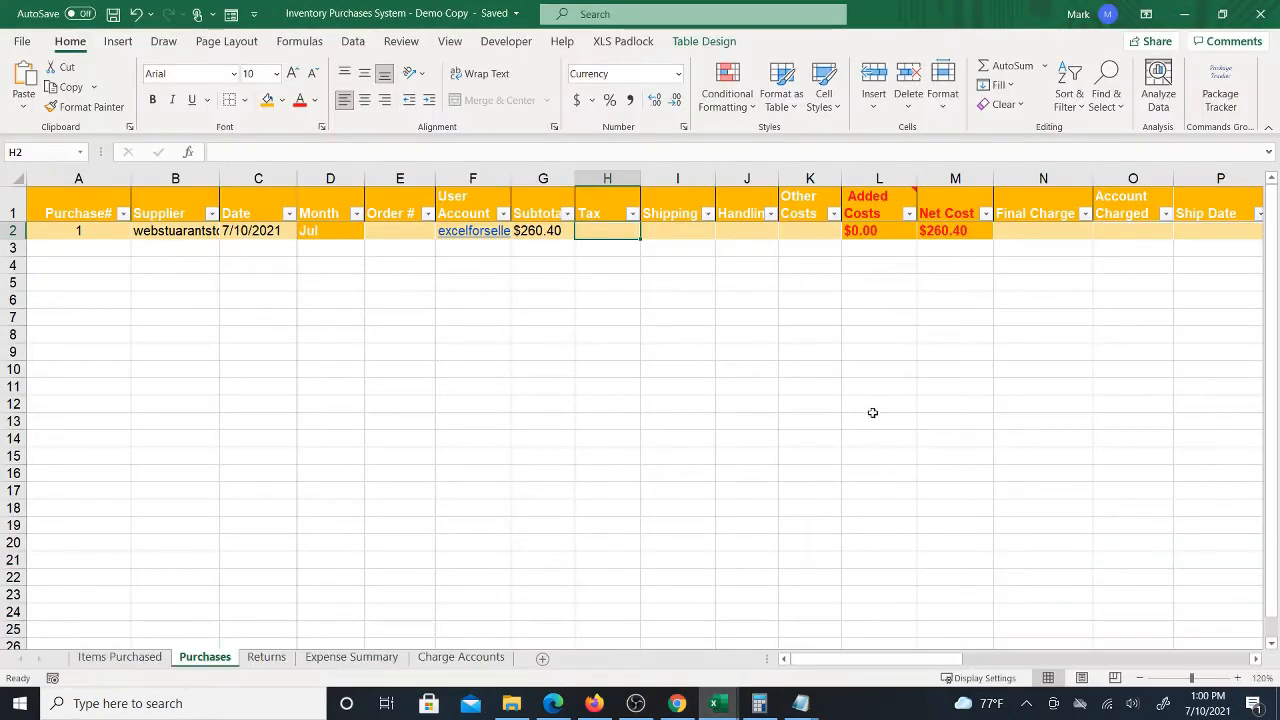
click(677, 232)
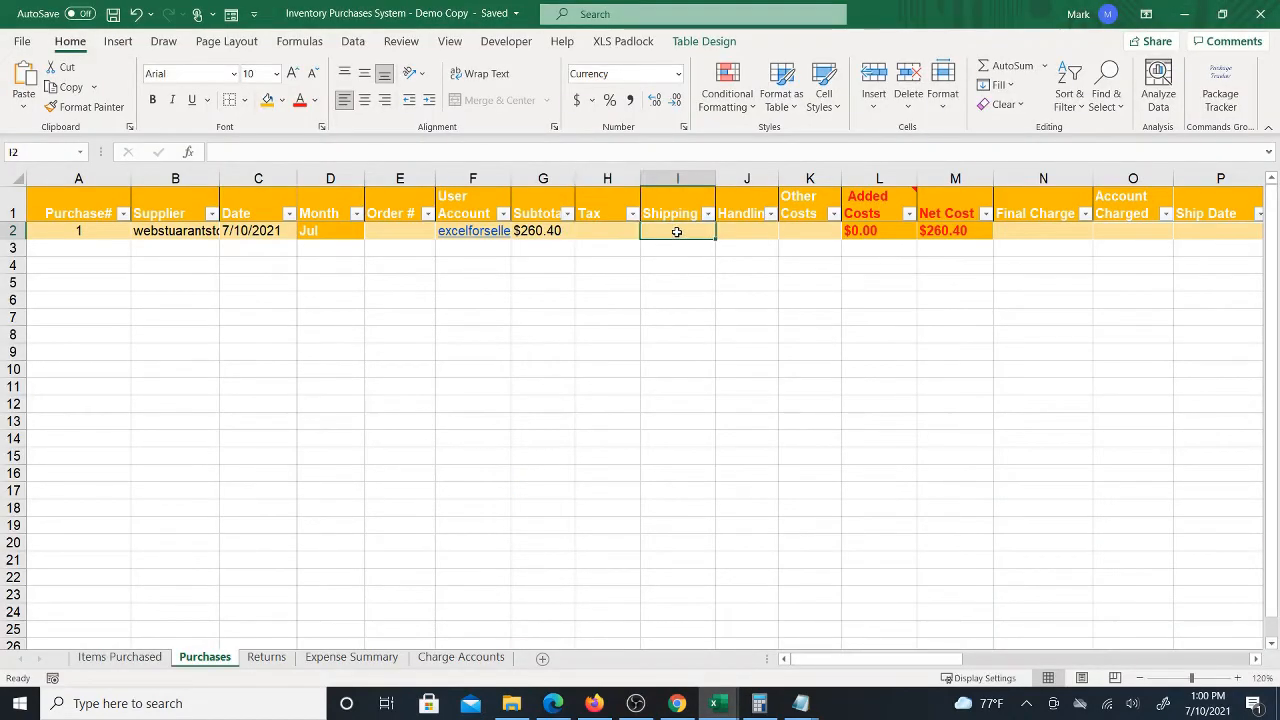
key(Left)
click(677, 703)
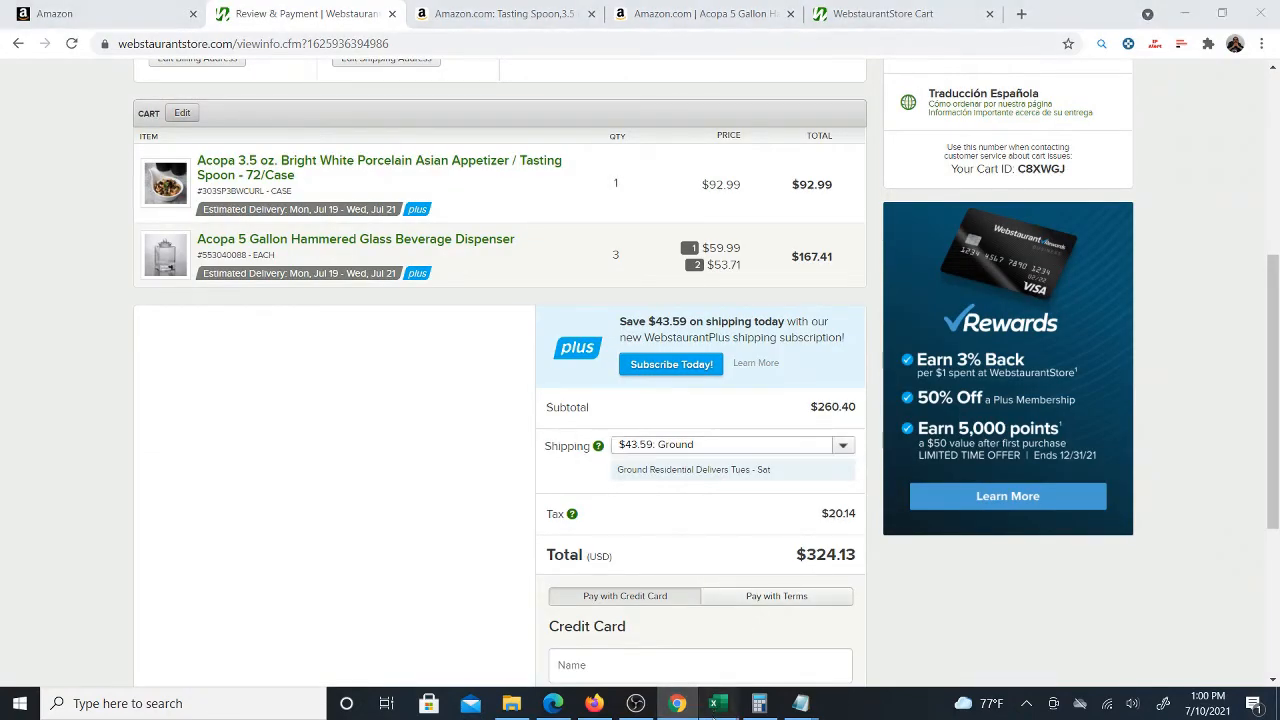
mouse_move(714, 703)
click(718, 660)
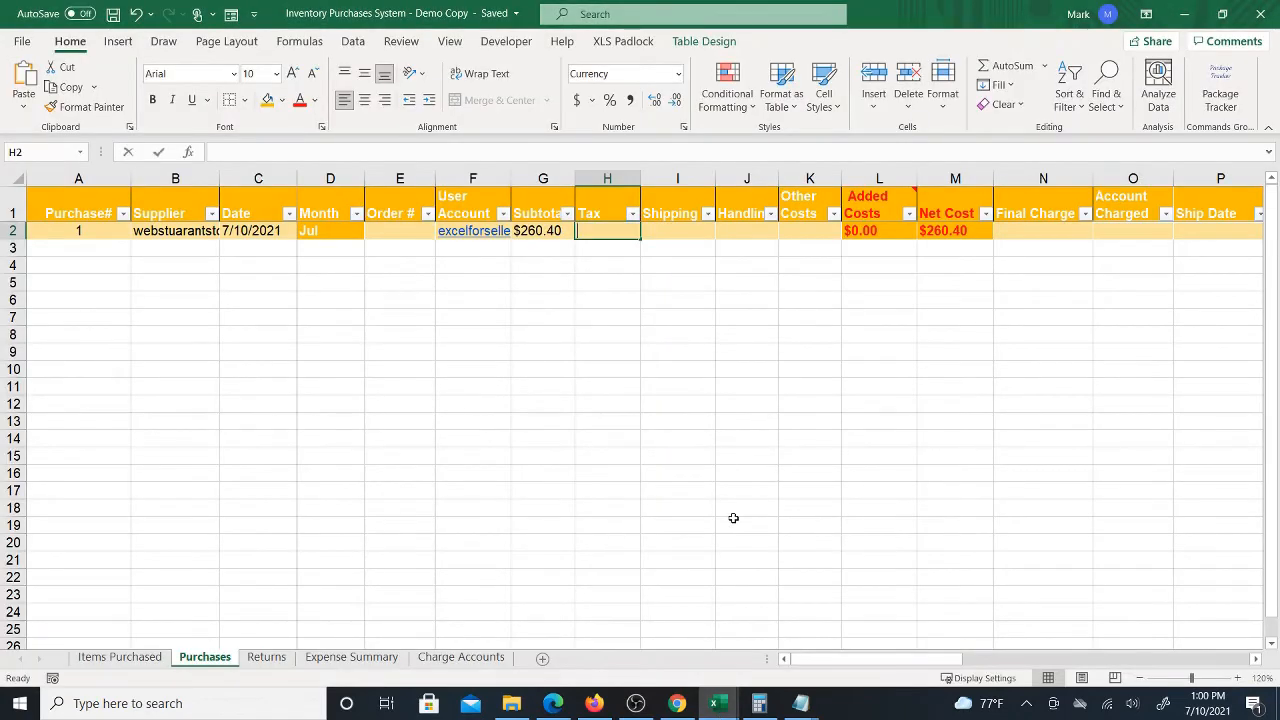
Enter 20.14 as Tax, 43.59 as Shipping, and 0 for Handling and Other Costs in the Purchases row
text(20.14)
key(Tab)
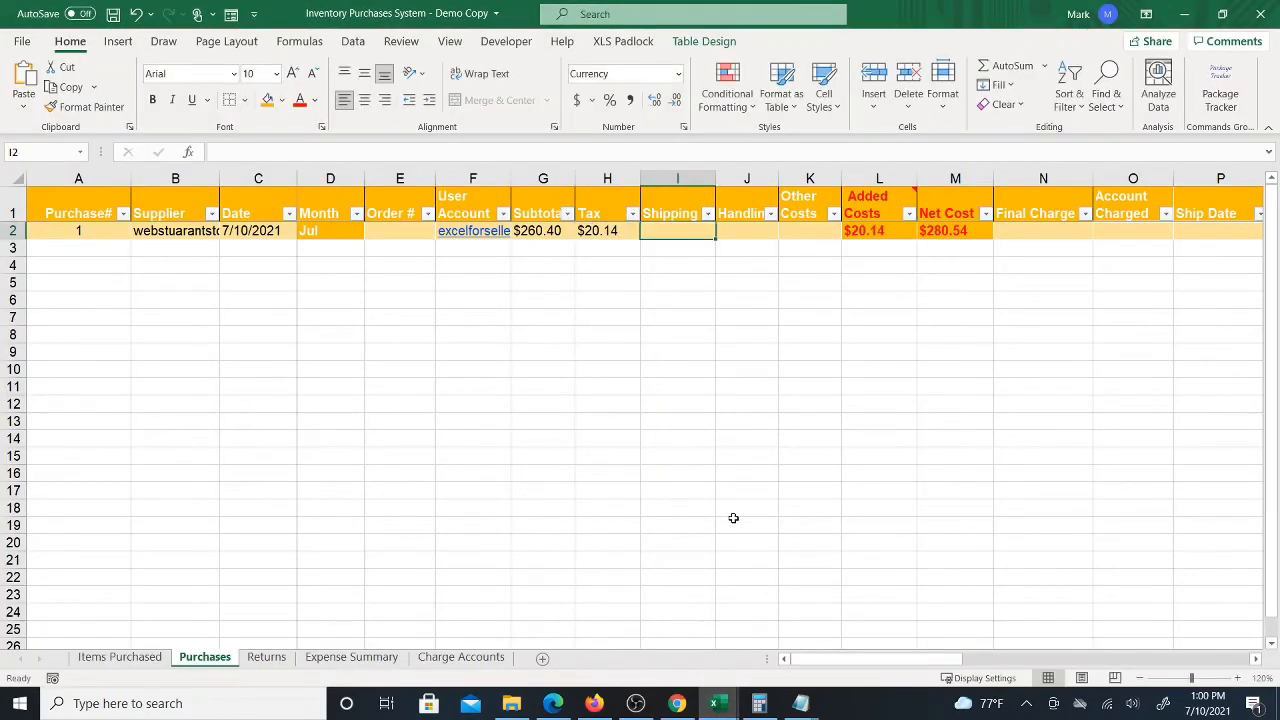
text(43.59)
key(Tab)
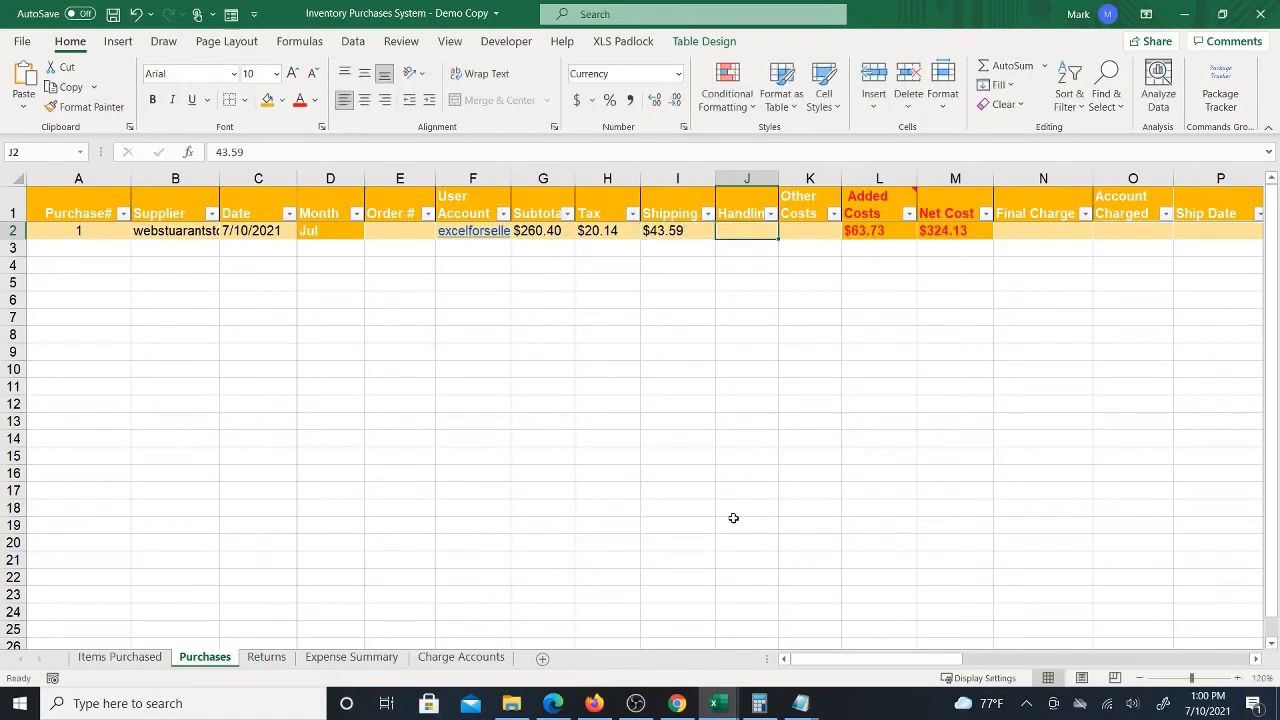
text(0)
key(Tab)
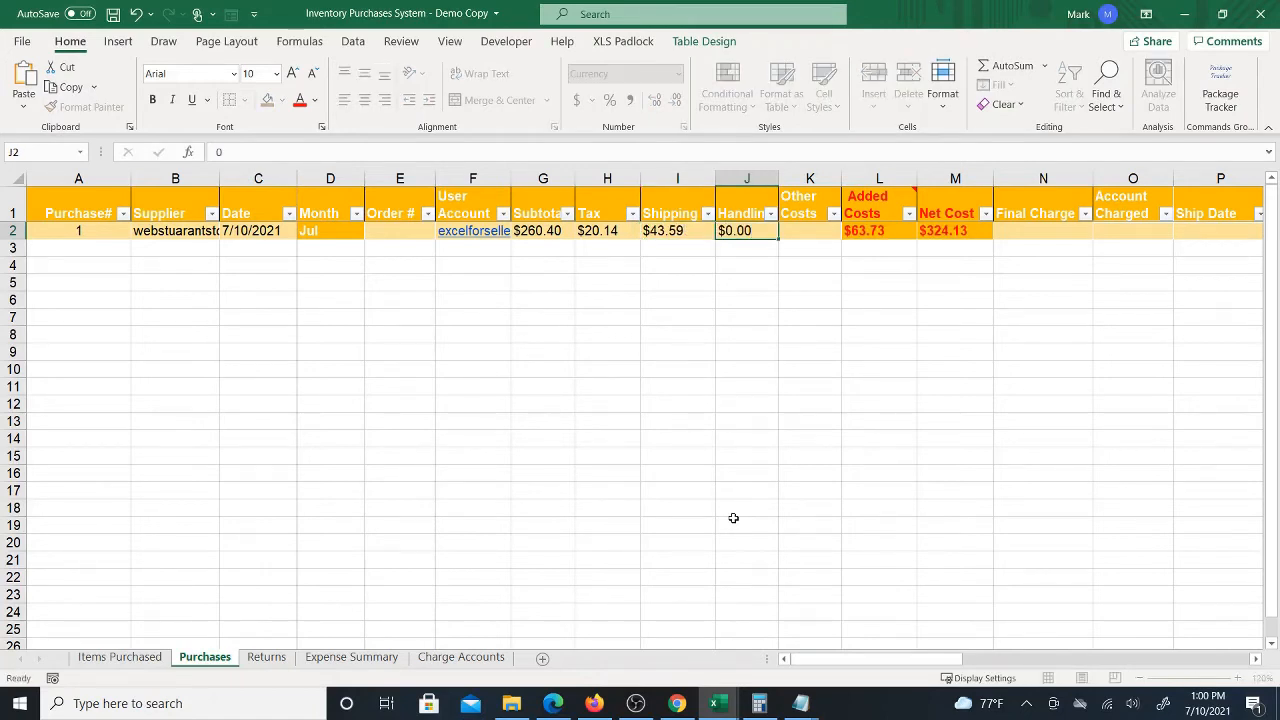
text(0)
key(Tab)
key(Tab)
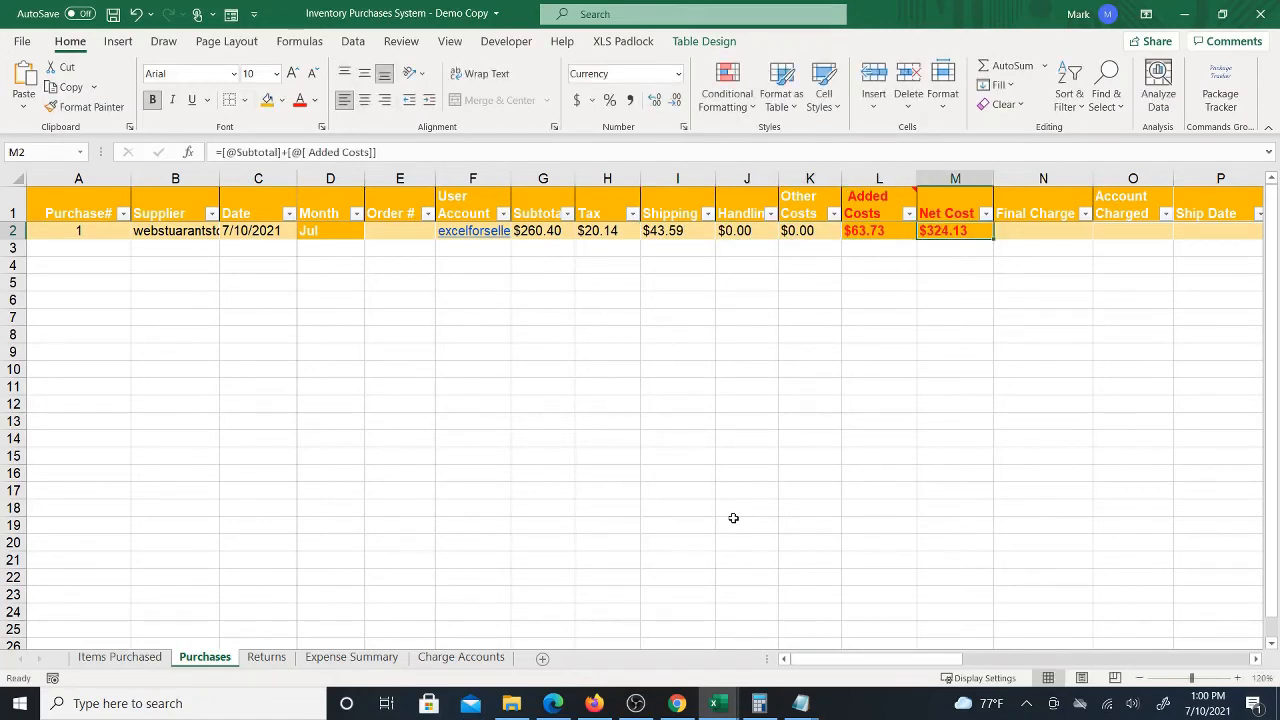
Examine the Added Costs formula and note, and select the Tax through Other Costs cells to check their sum
key(shift+Tab)
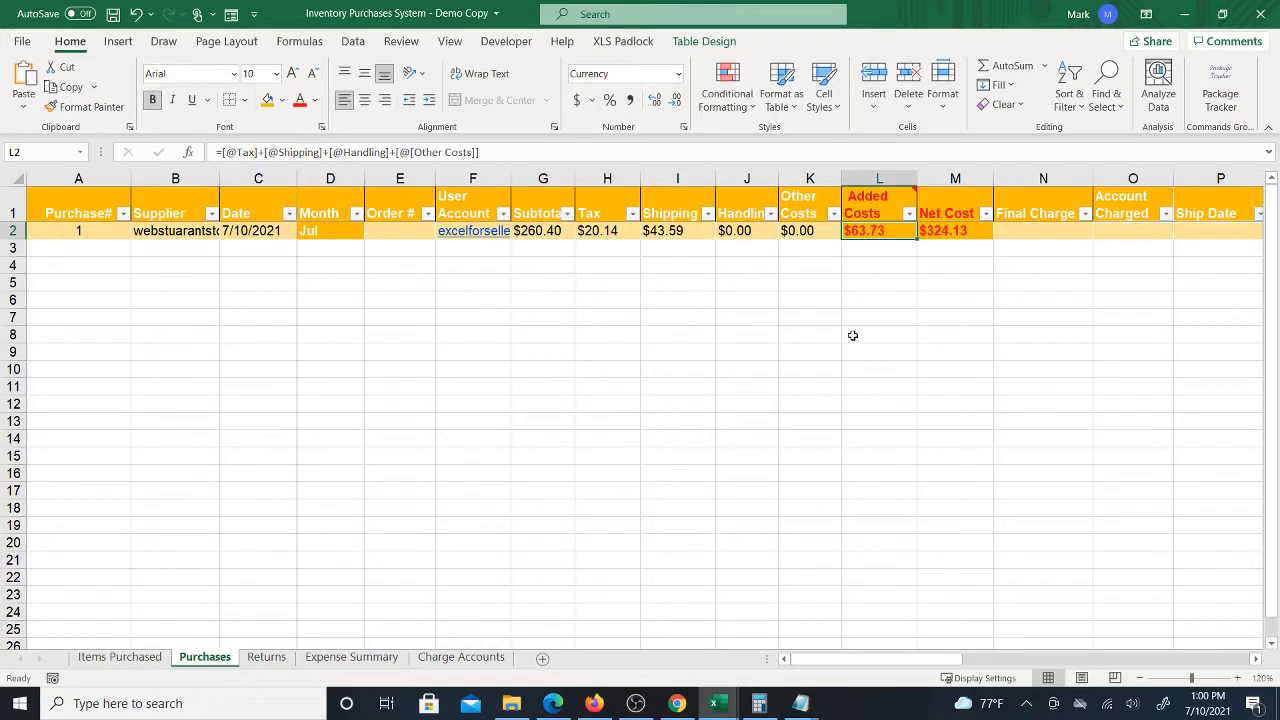
click(900, 200)
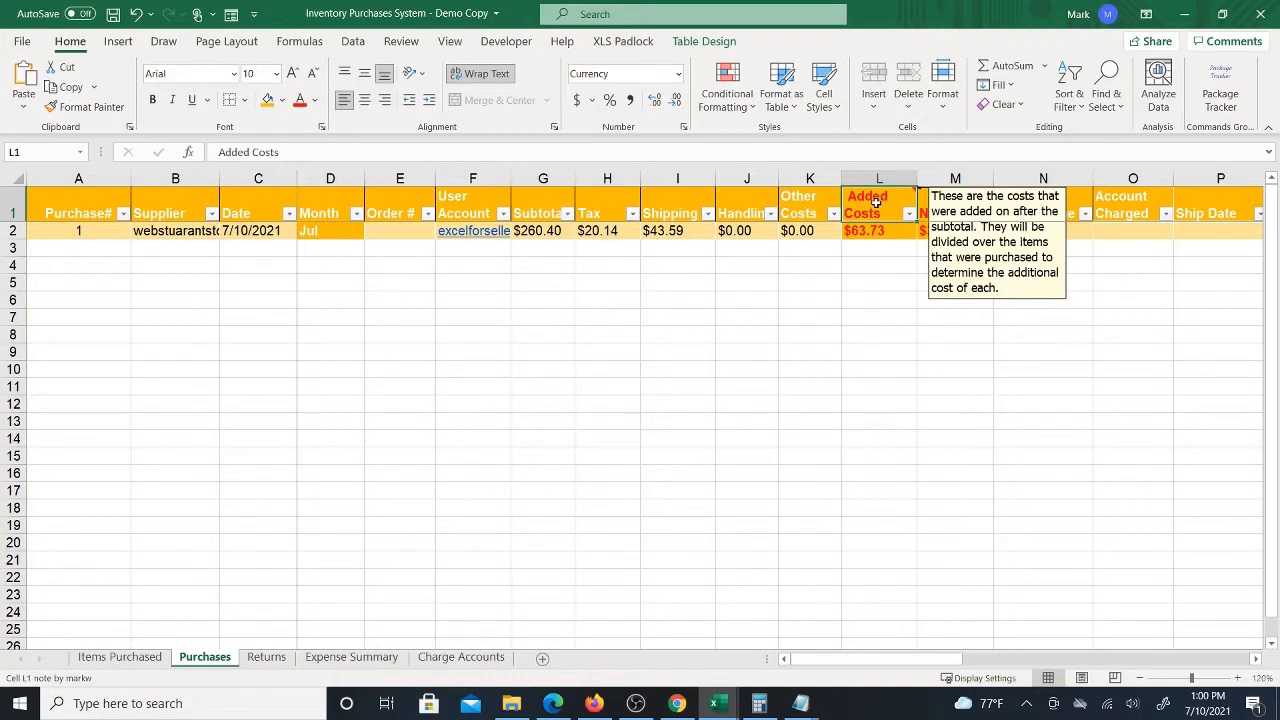
click(818, 229)
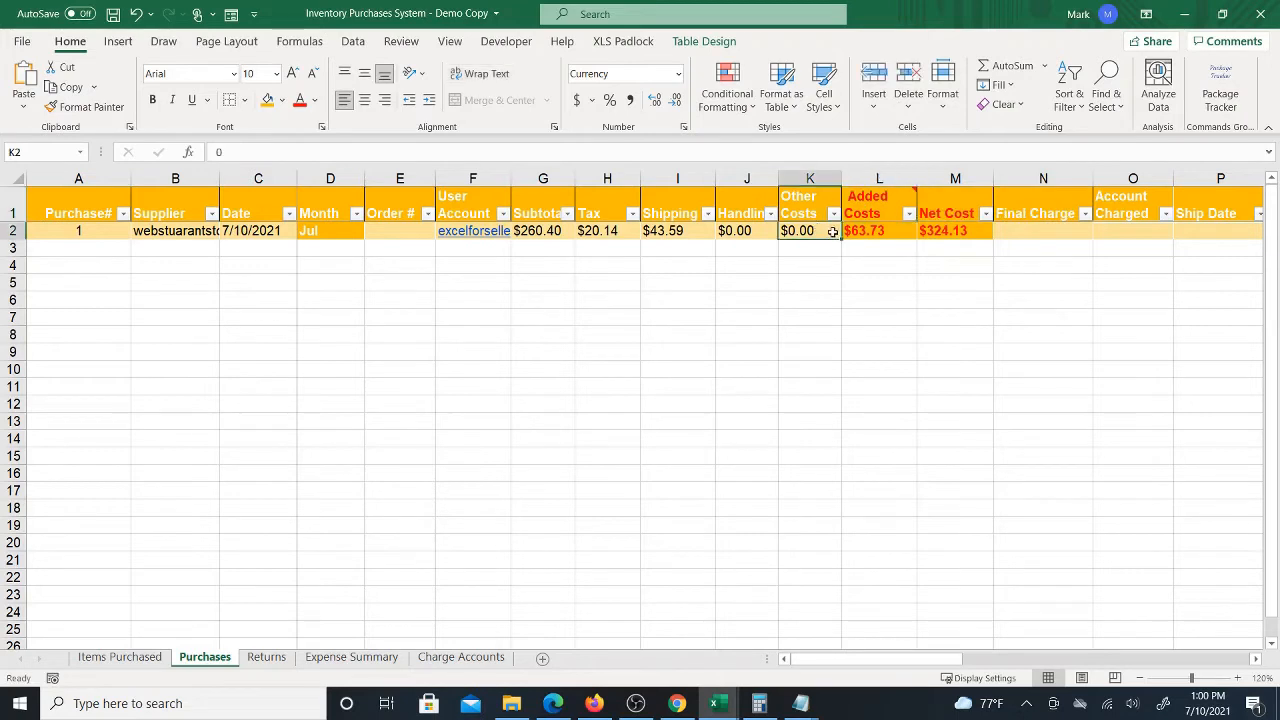
click(530, 229)
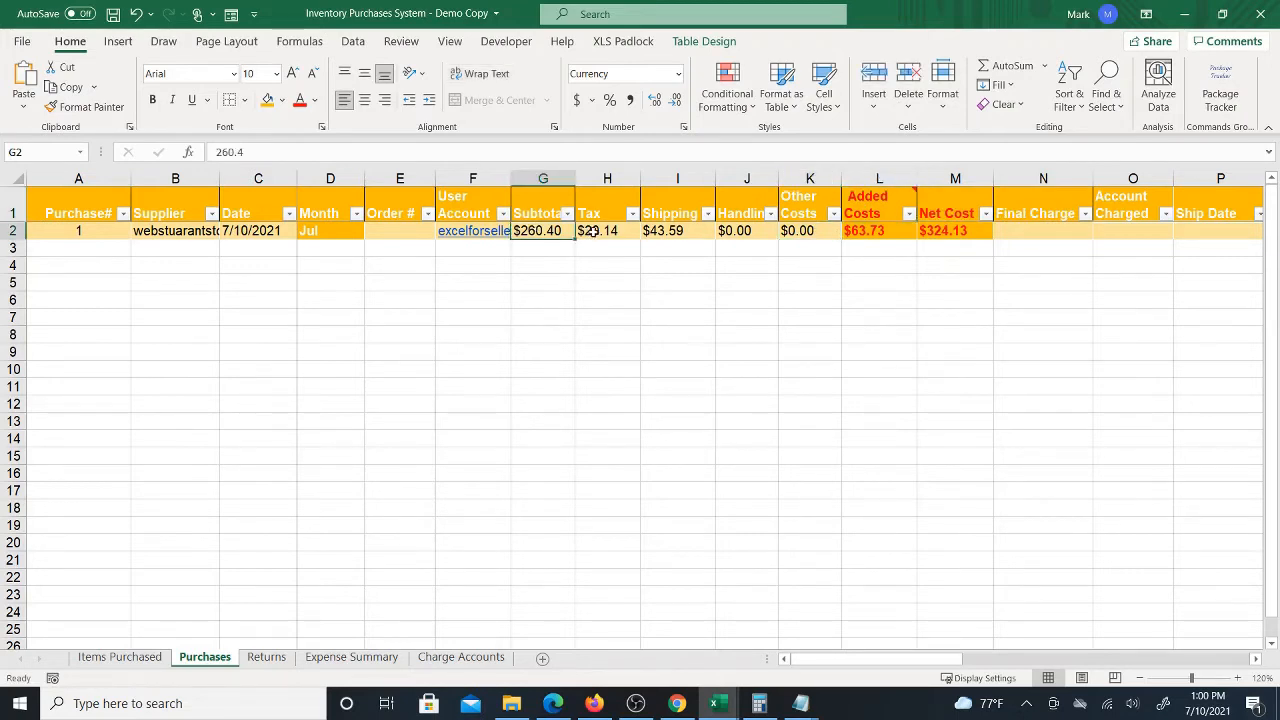
drag(592, 231, 802, 234)
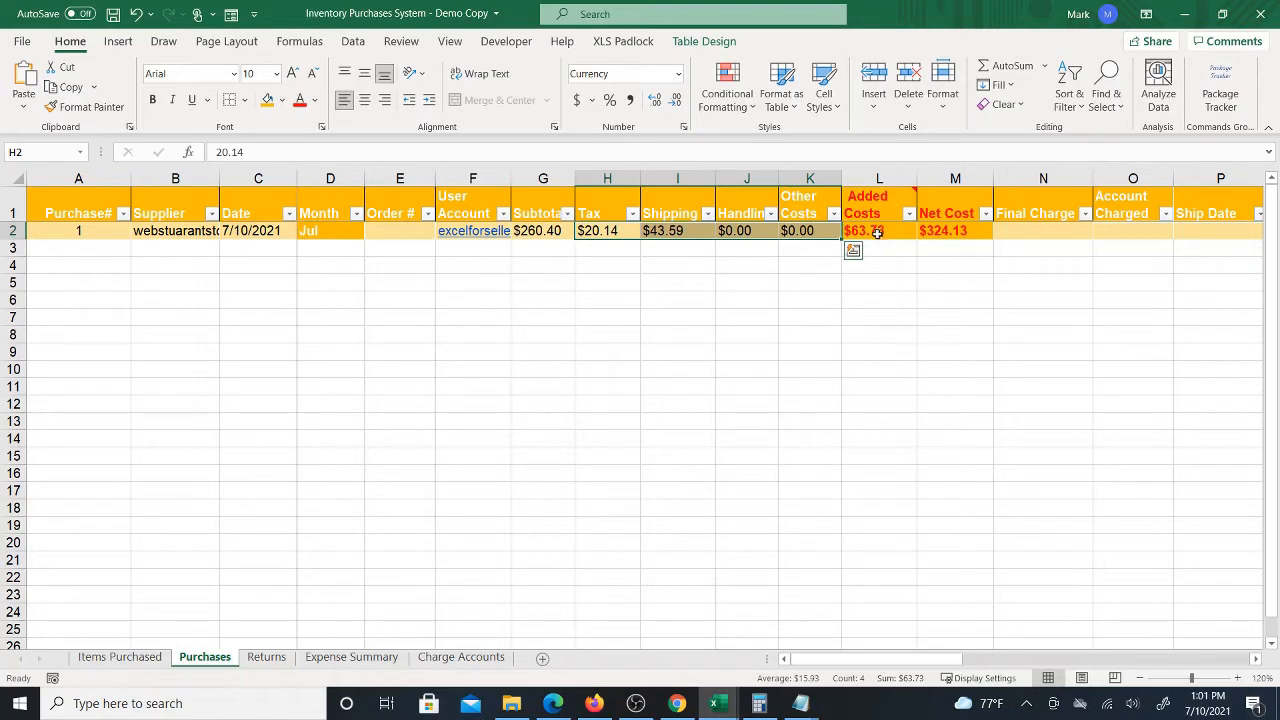
drag(606, 232, 665, 231)
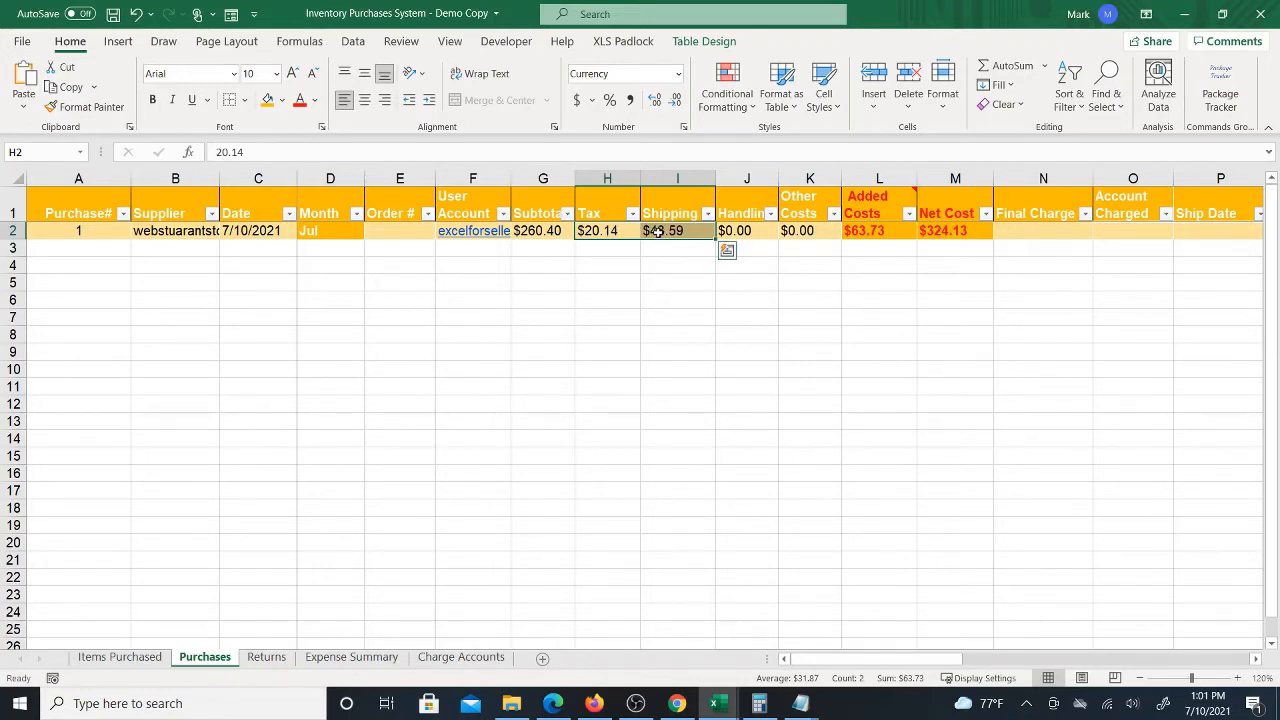
Compare the Webstaurant checkout's order total with the row's Tax, Shipping and added cost cells
click(676, 703)
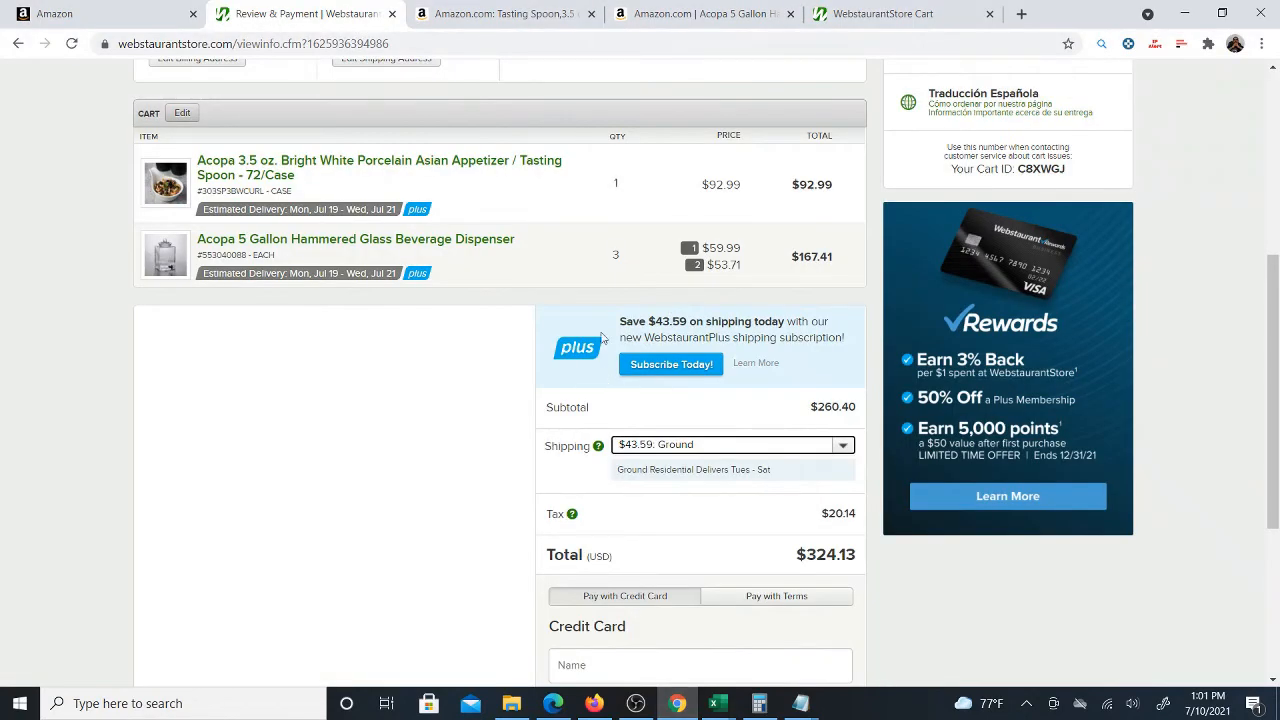
scroll(505, 390, up, 2)
mouse_move(733, 716)
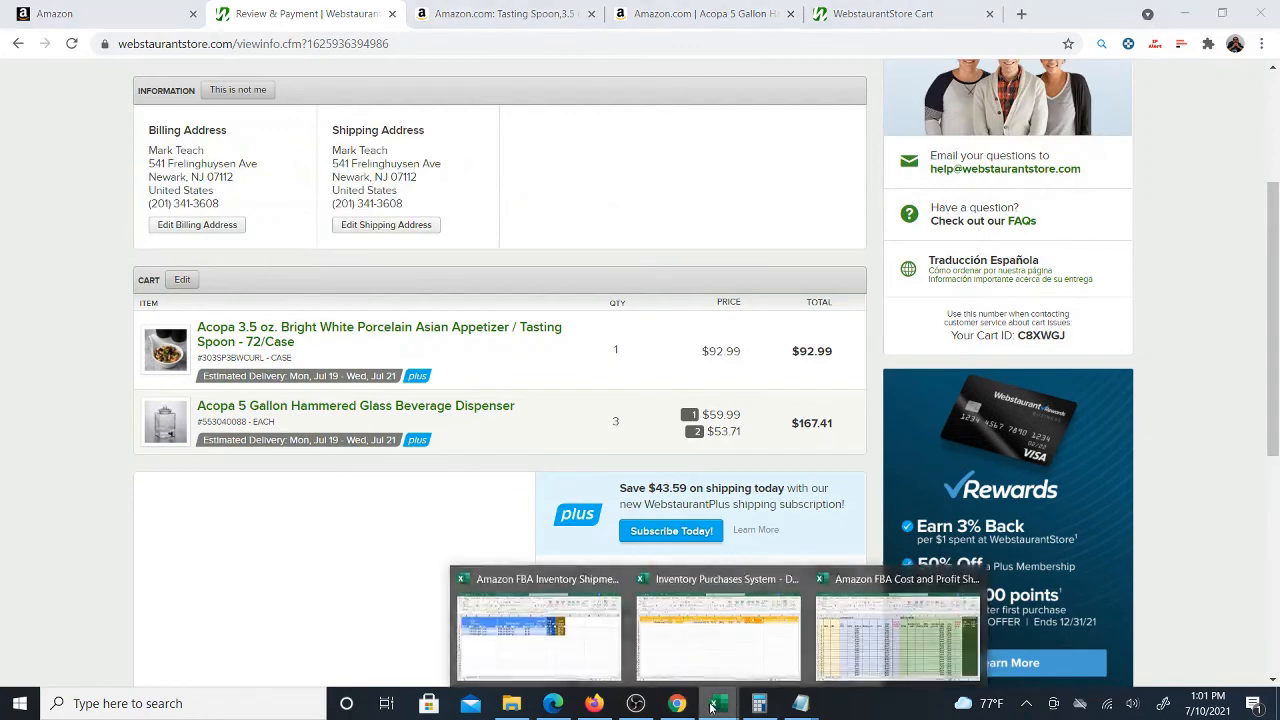
click(714, 655)
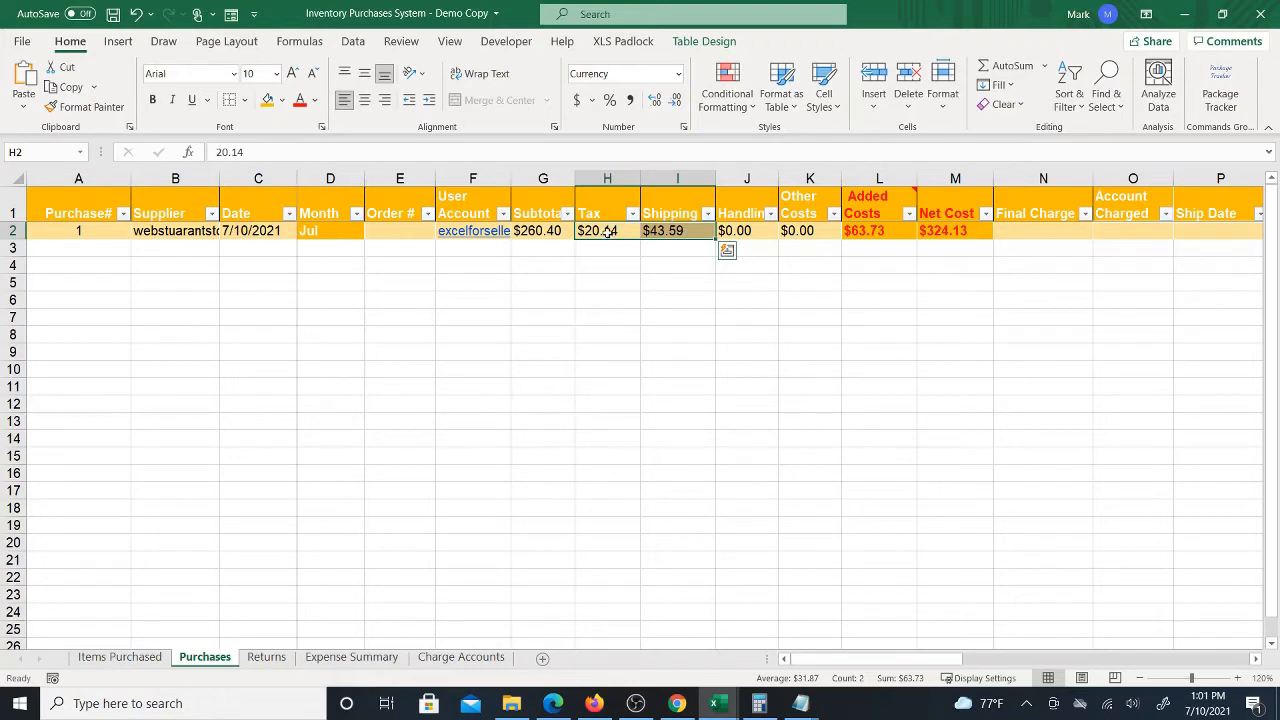
drag(607, 232, 792, 234)
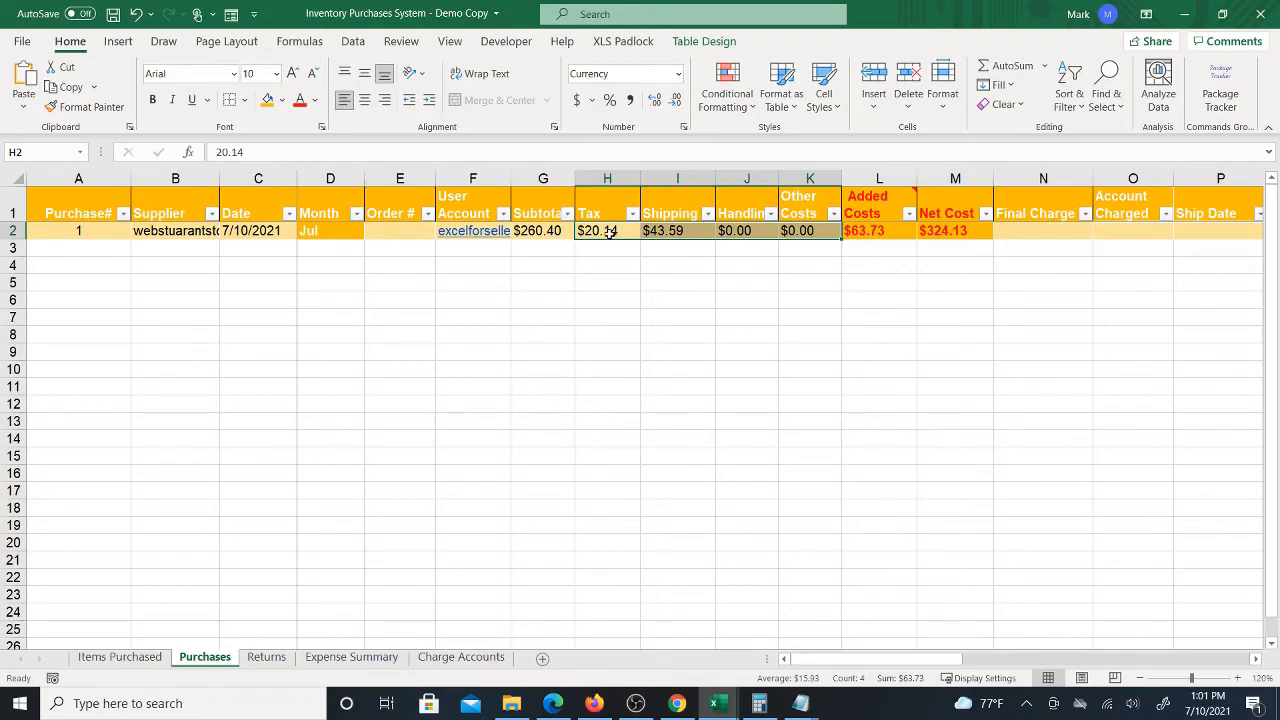
click(677, 703)
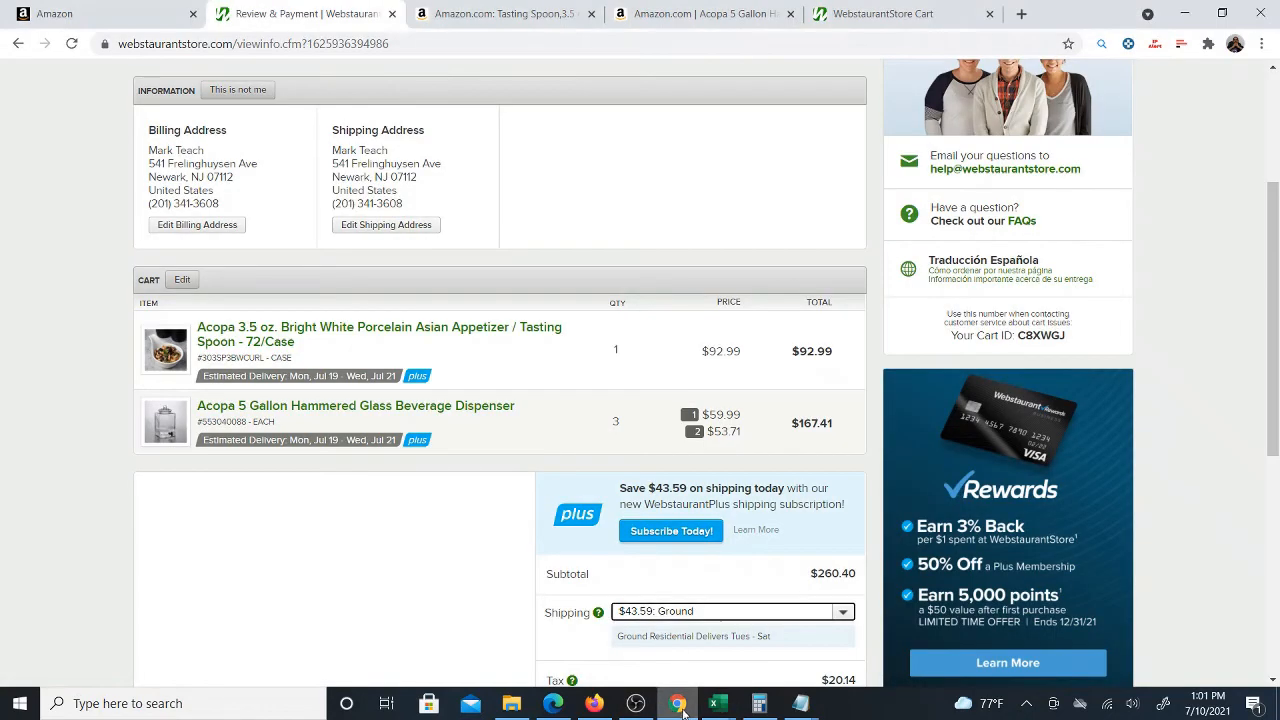
scroll(781, 488, down, 2)
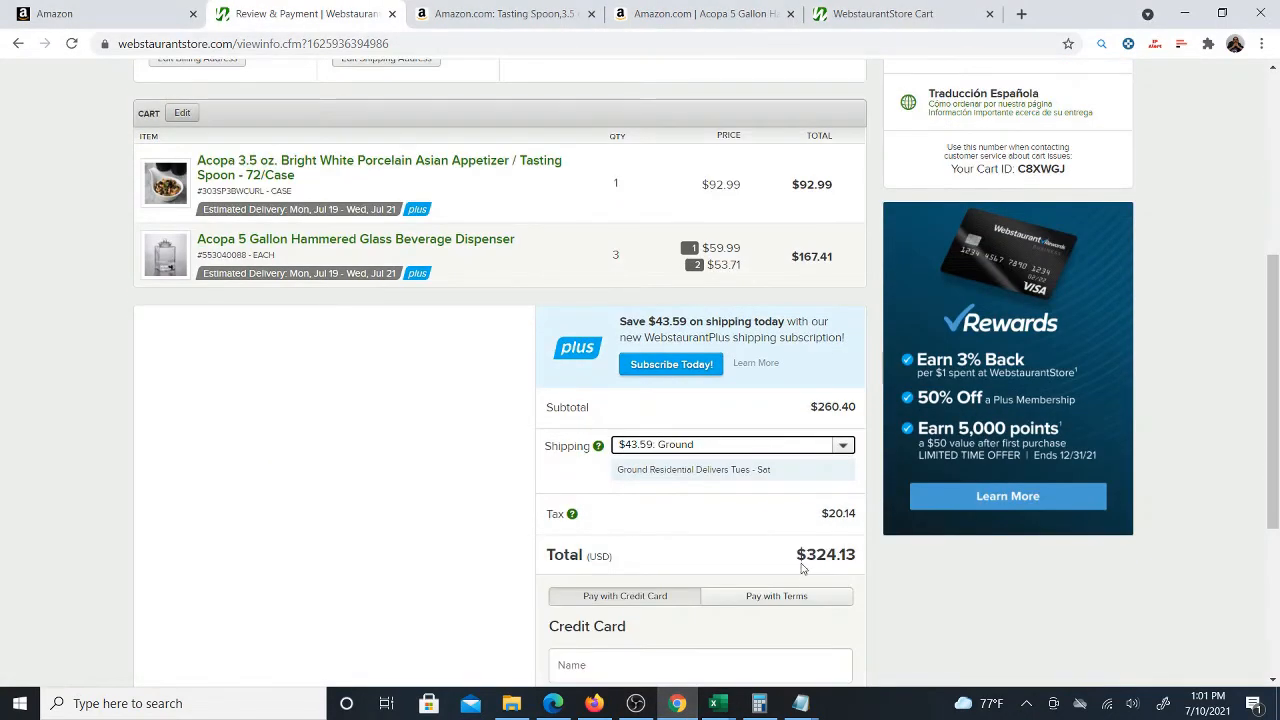
drag(807, 555, 856, 555)
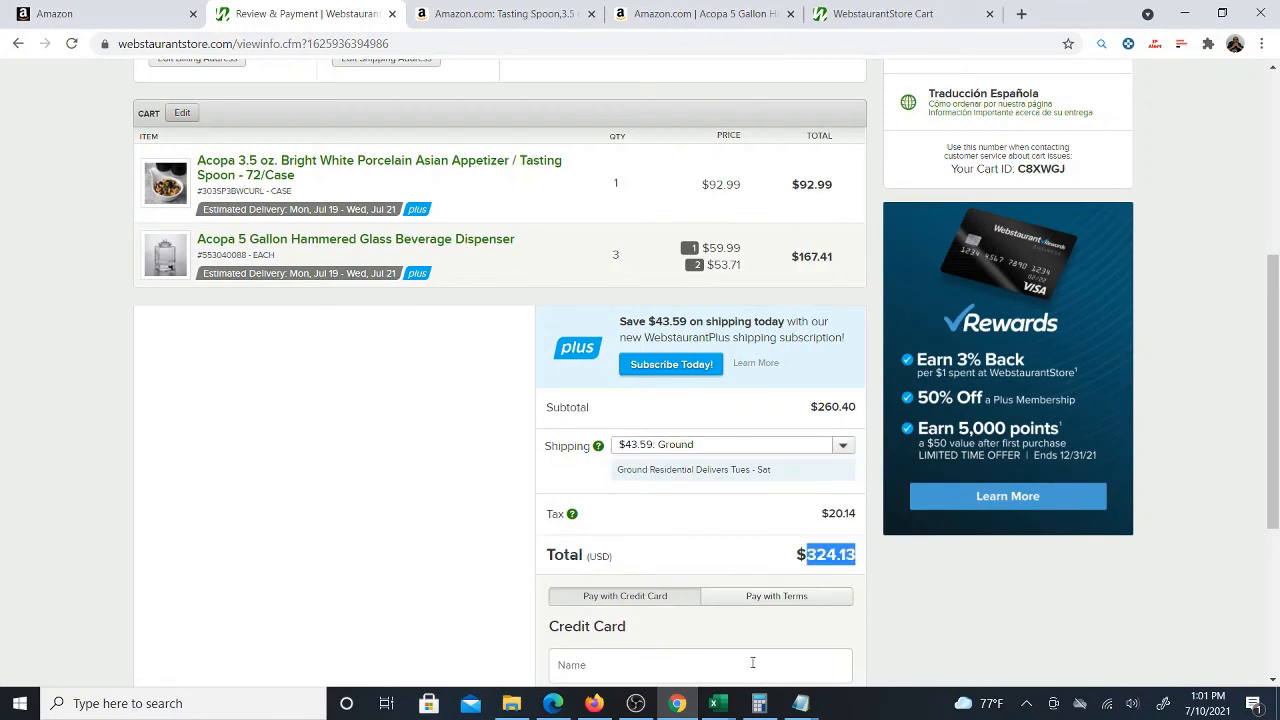
mouse_move(716, 703)
click(703, 662)
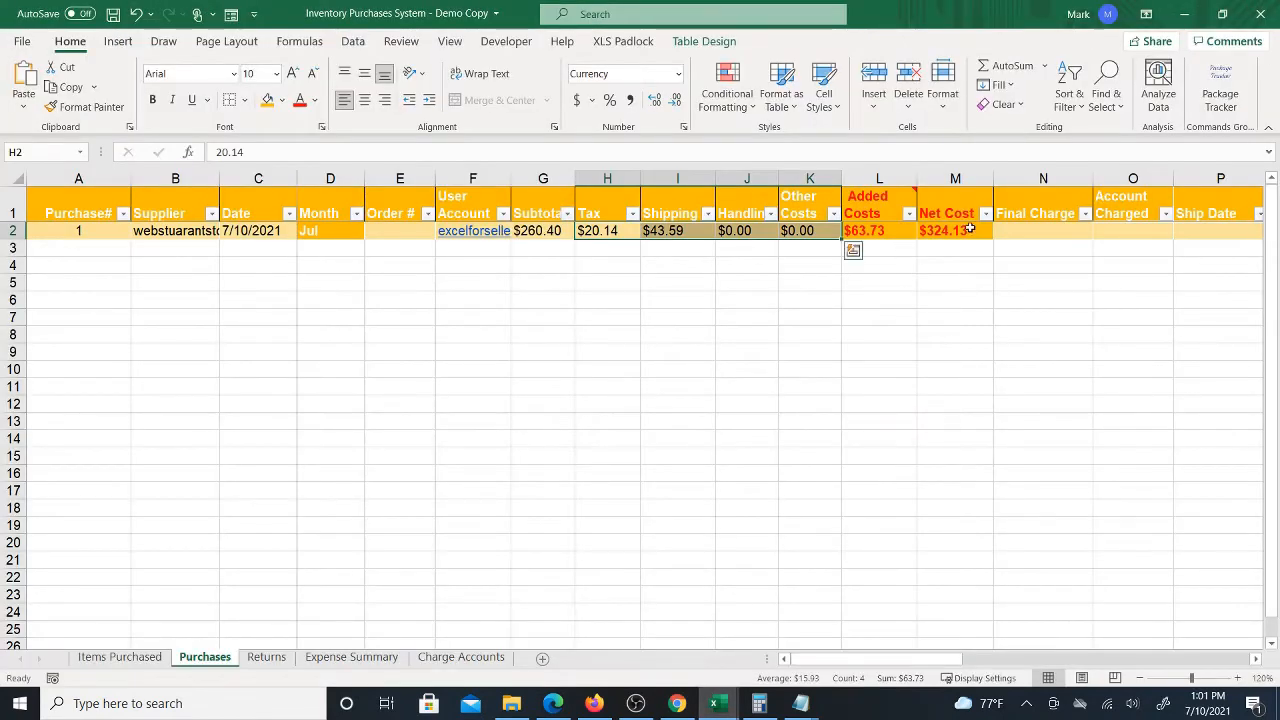
Copy the checkout total and enter 324.13 as the Purchases row's Final Charge
click(1015, 231)
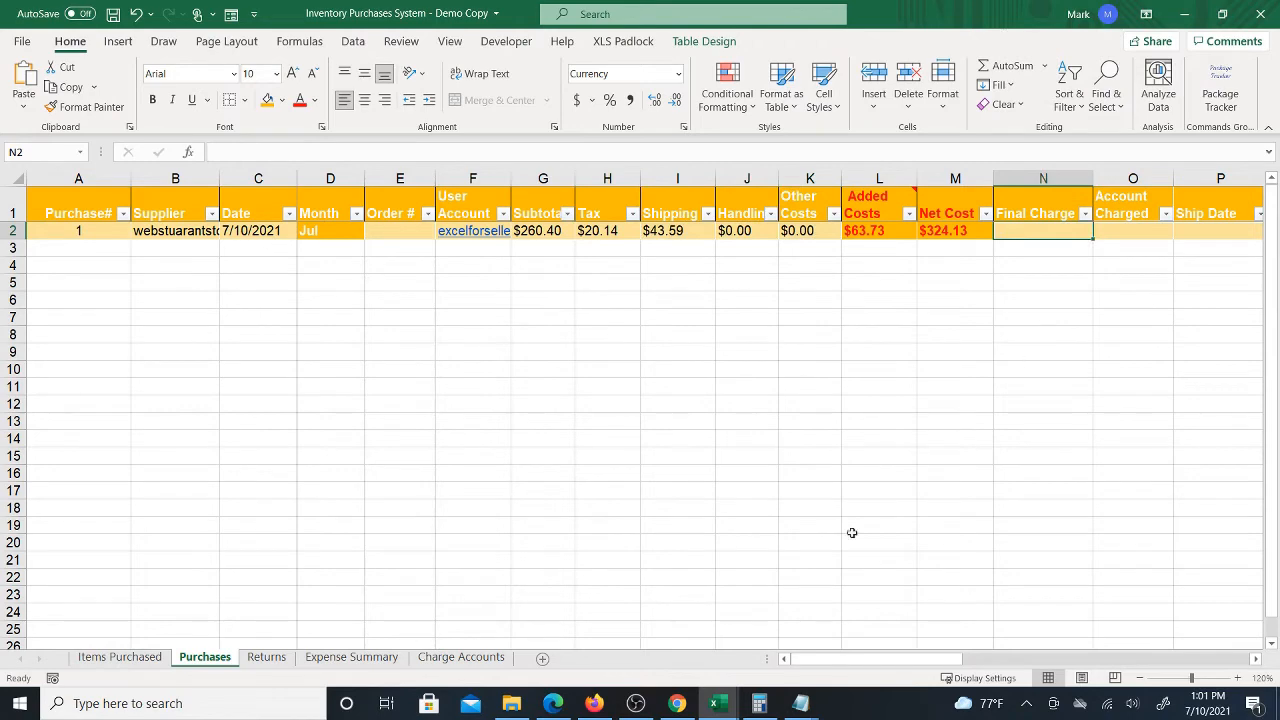
click(677, 703)
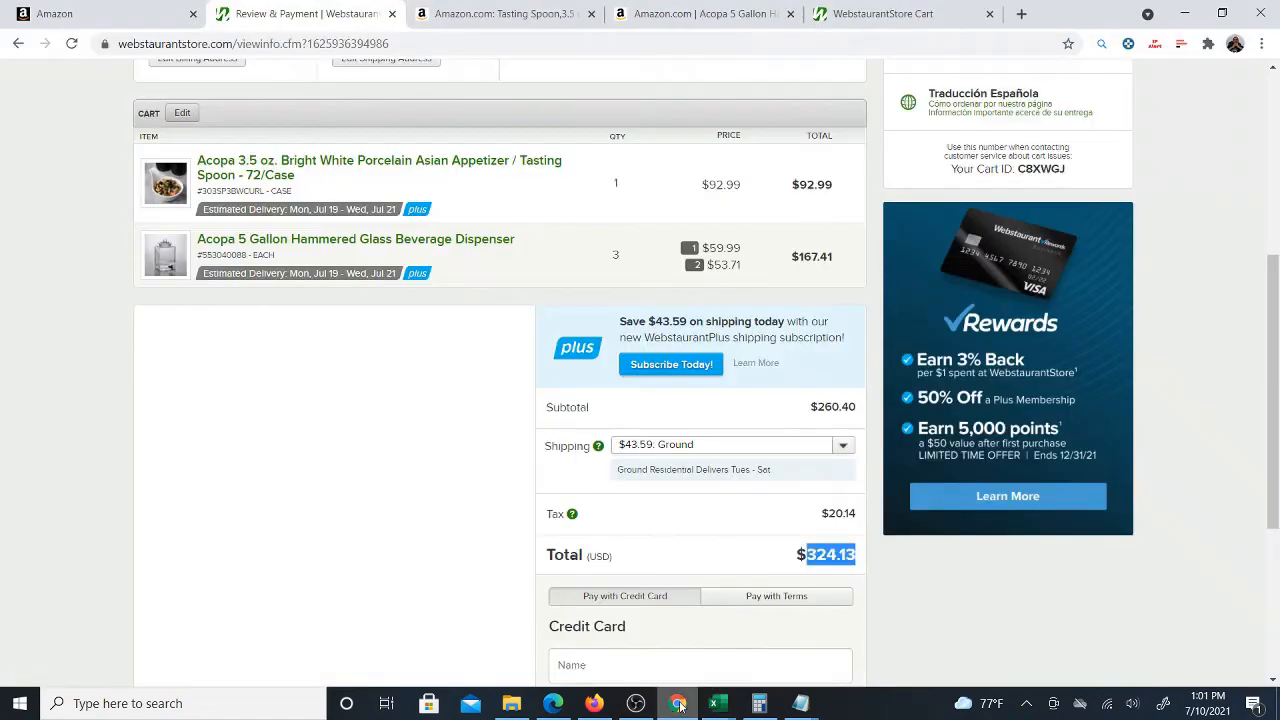
scroll(916, 604, down, 1)
scroll(916, 604, down, 2)
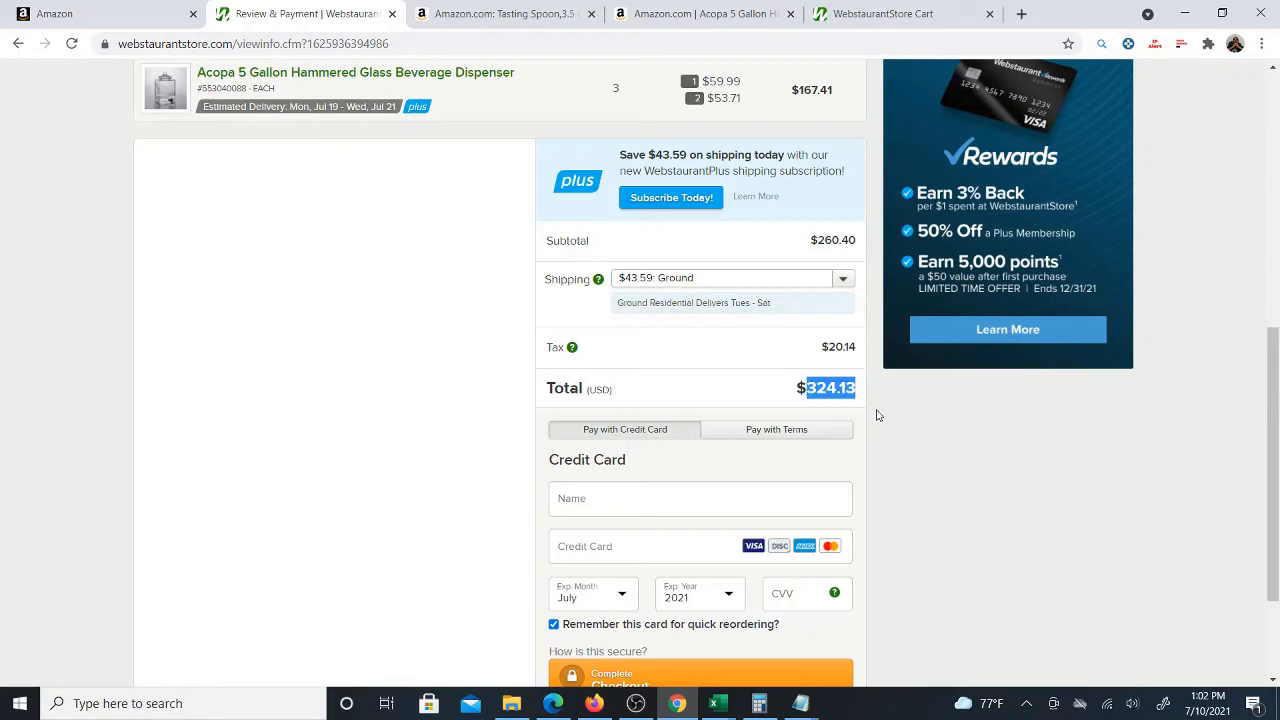
drag(797, 389, 852, 389)
mouse_move(722, 708)
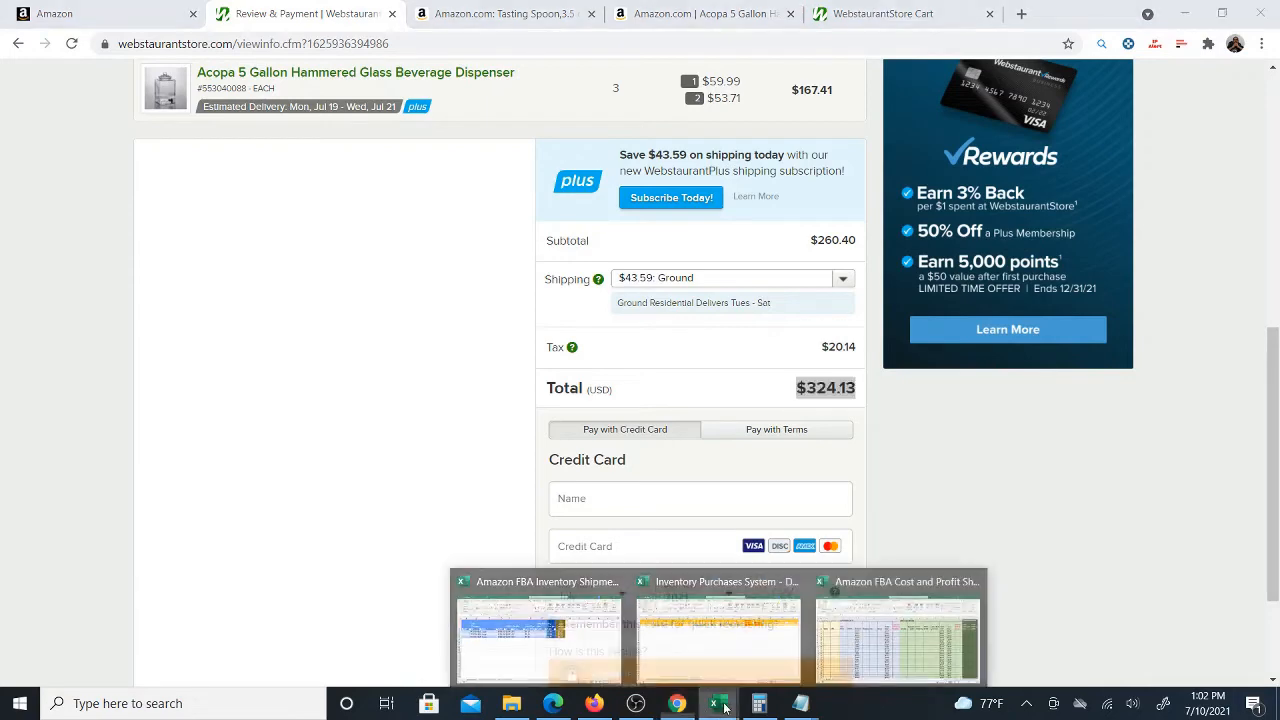
click(747, 651)
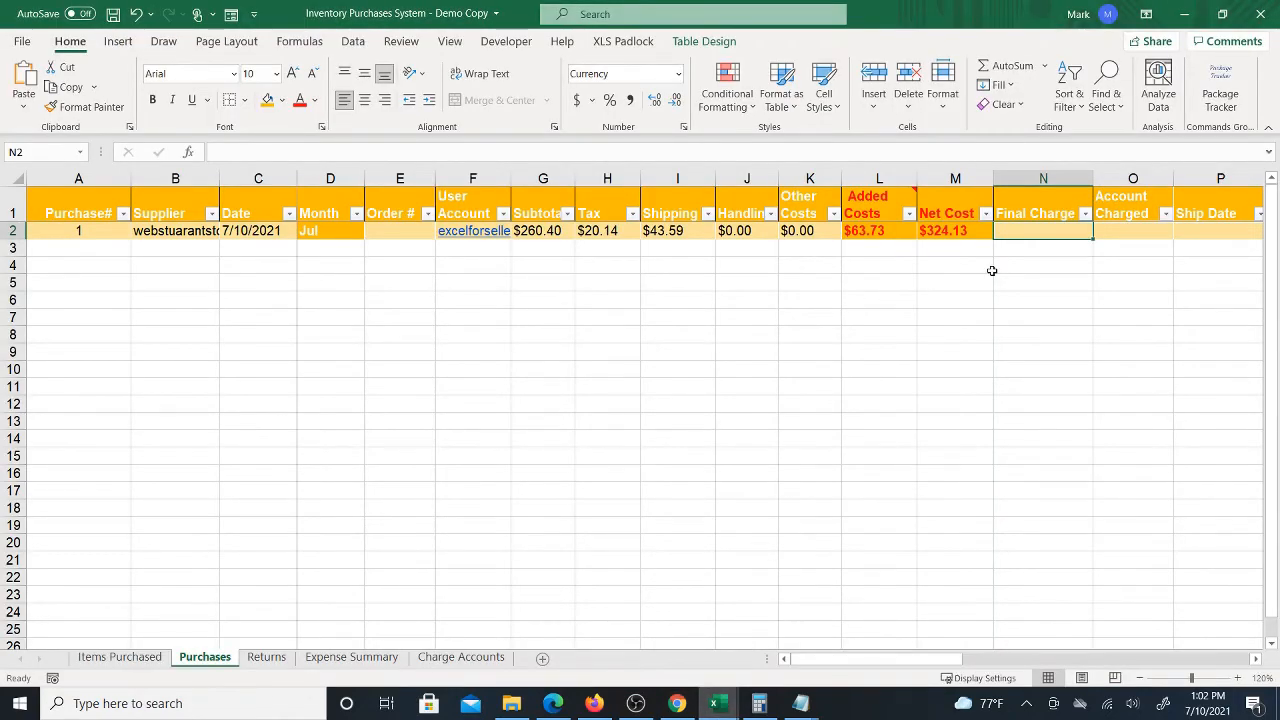
text(324.13)
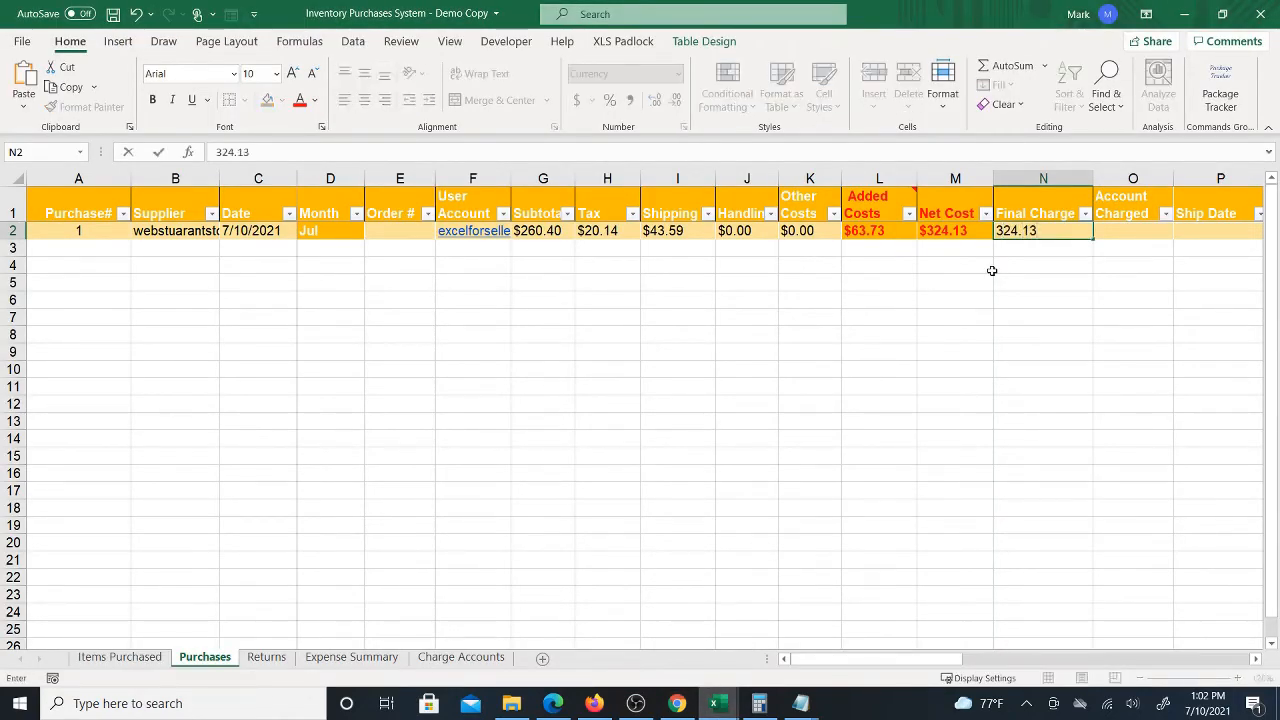
key(ctrl+Return)
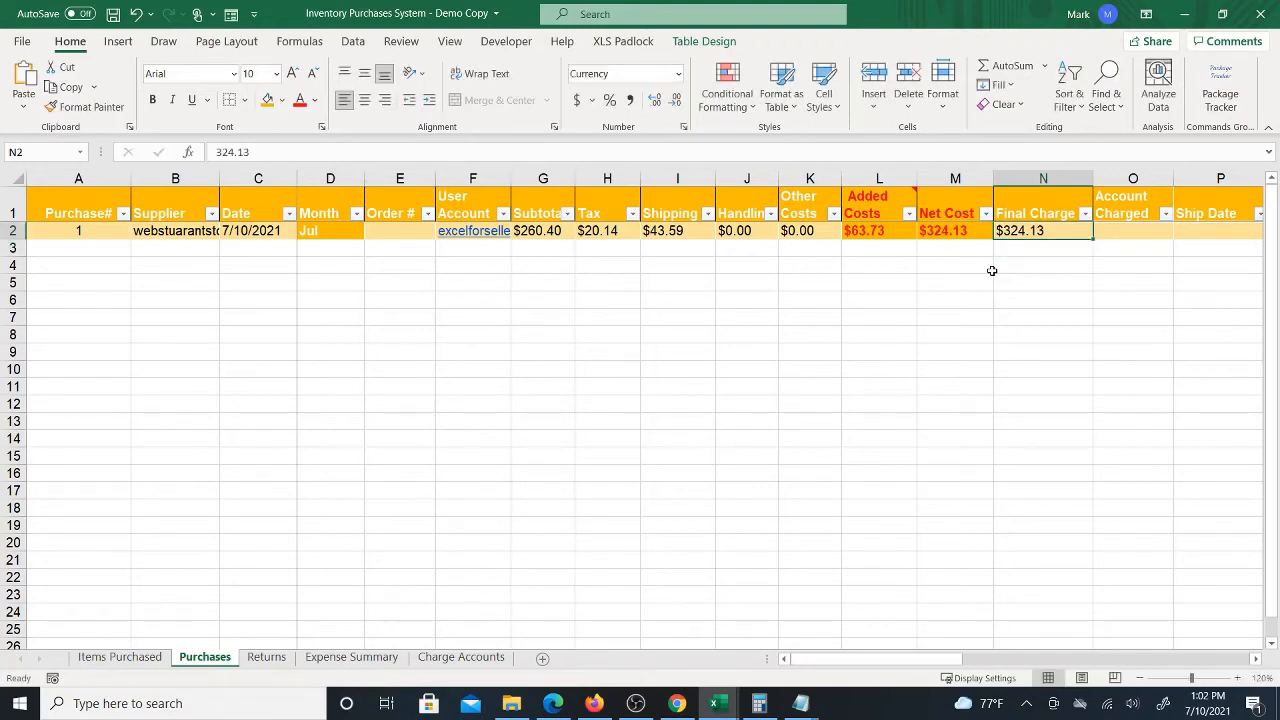
Enter the charged card account's label in the row's Account Charged cell
key(Right)
key(Right)
key(Right)
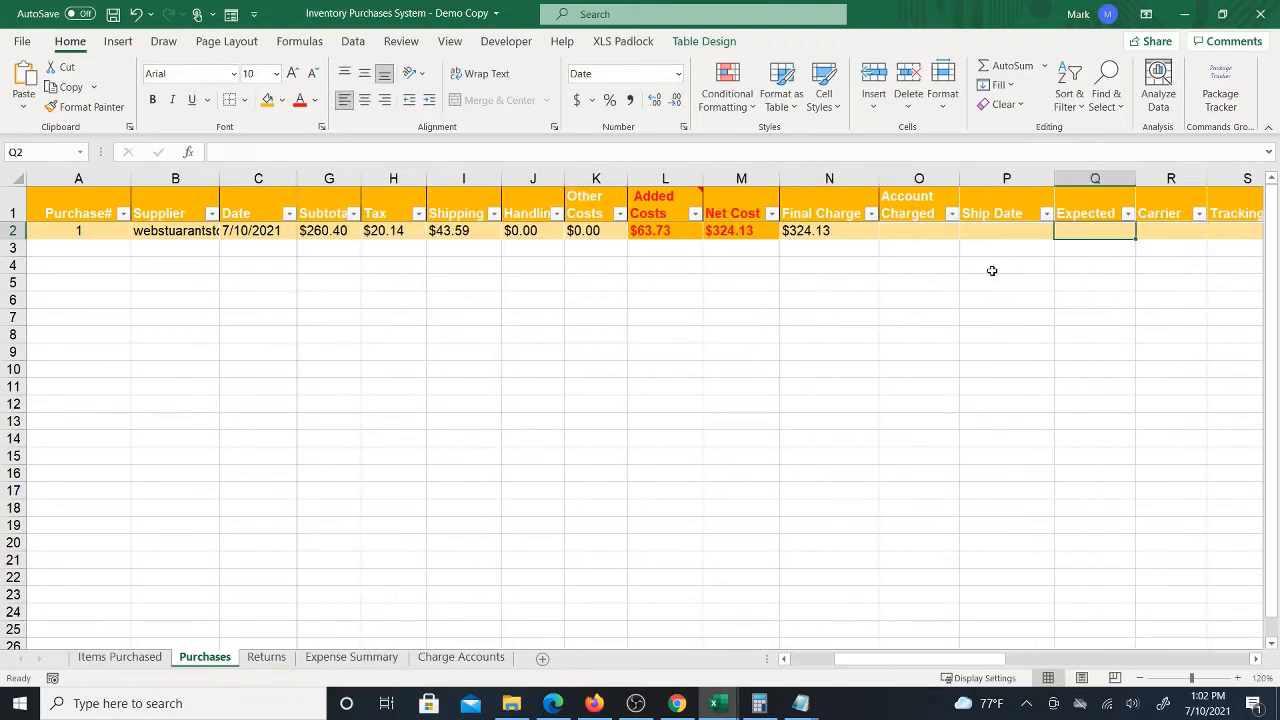
key(Left)
key(Left)
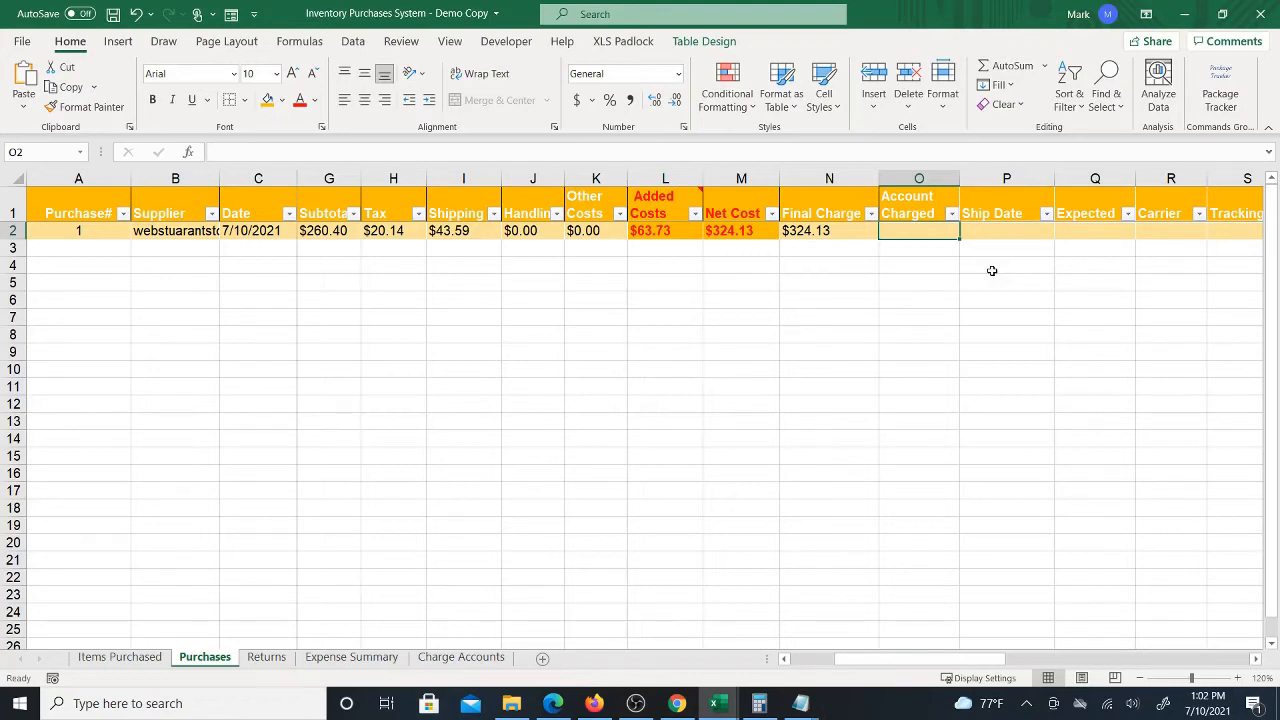
text(CHASE)
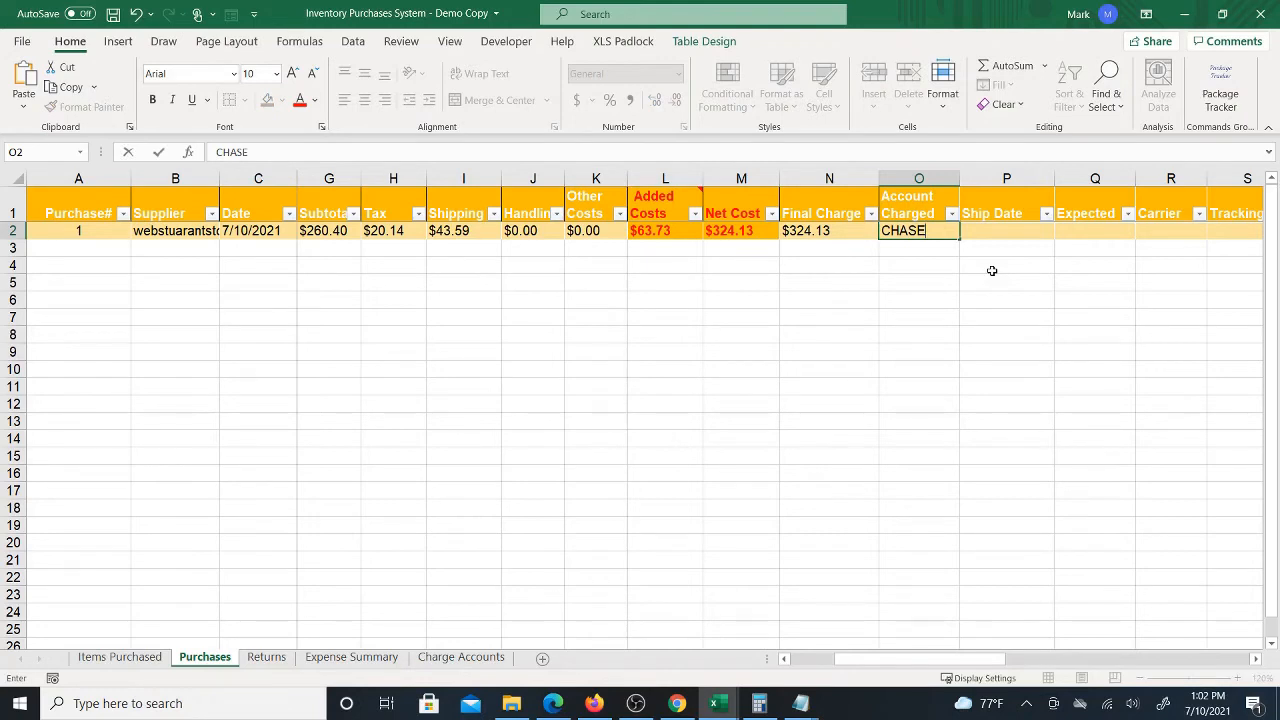
text( 1234)
key(Return)
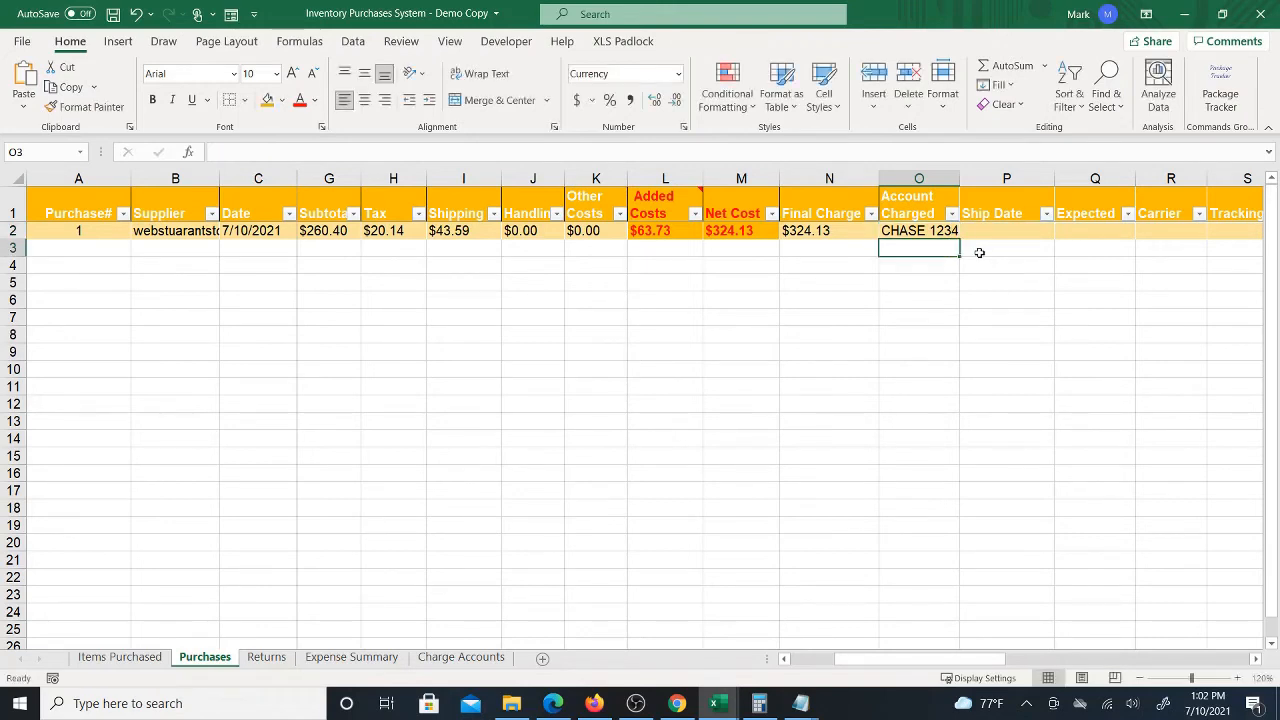
Review the Final Charge and Account Charged cells and save the workbook
key(Up)
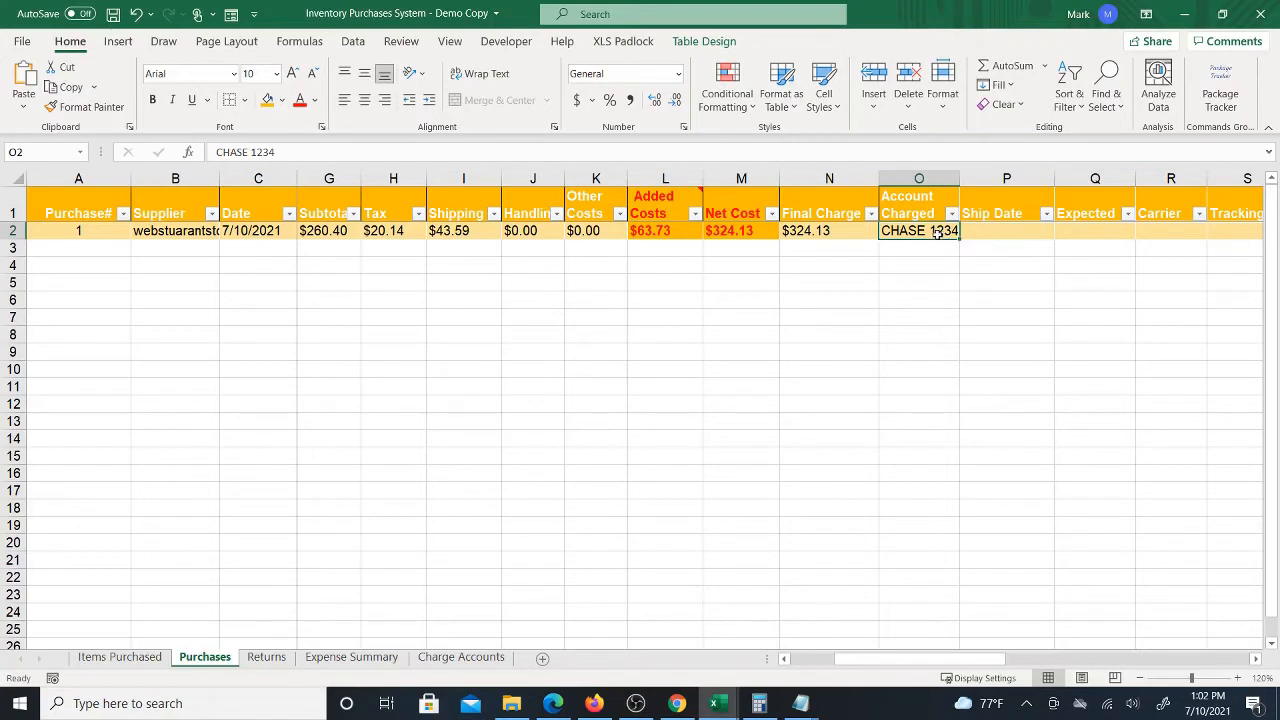
click(995, 234)
click(926, 230)
click(829, 231)
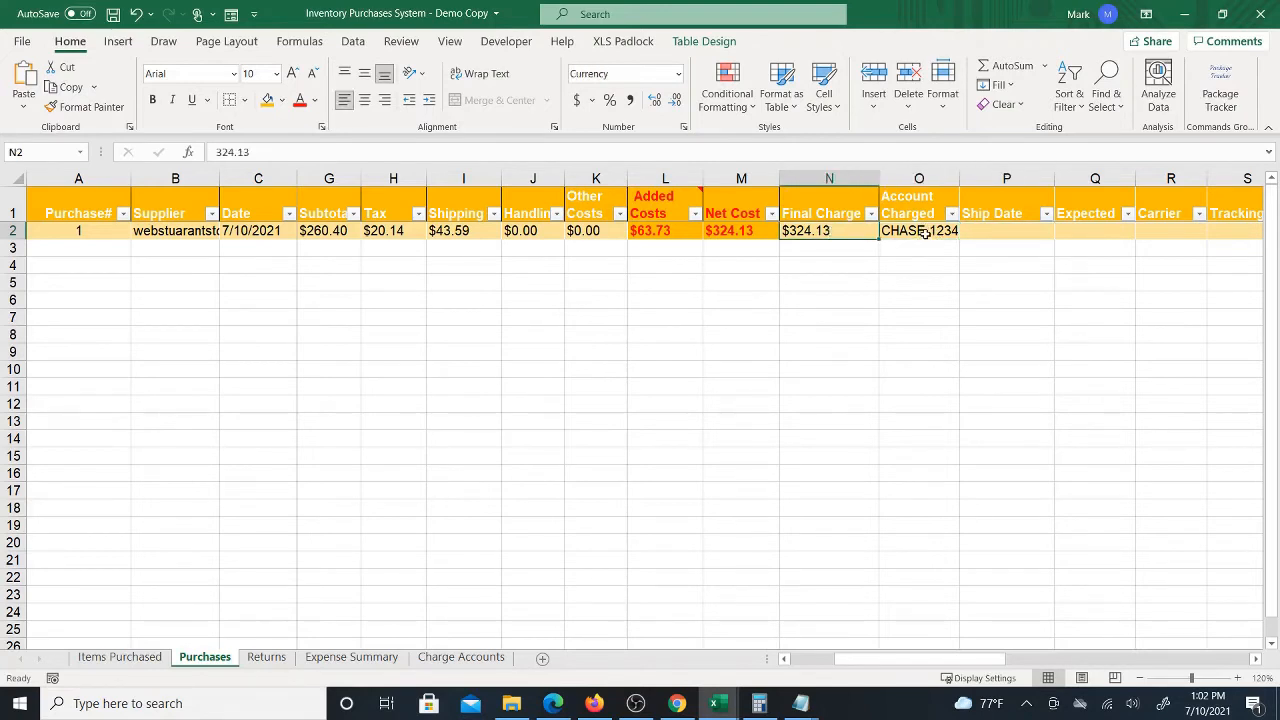
click(924, 236)
click(113, 14)
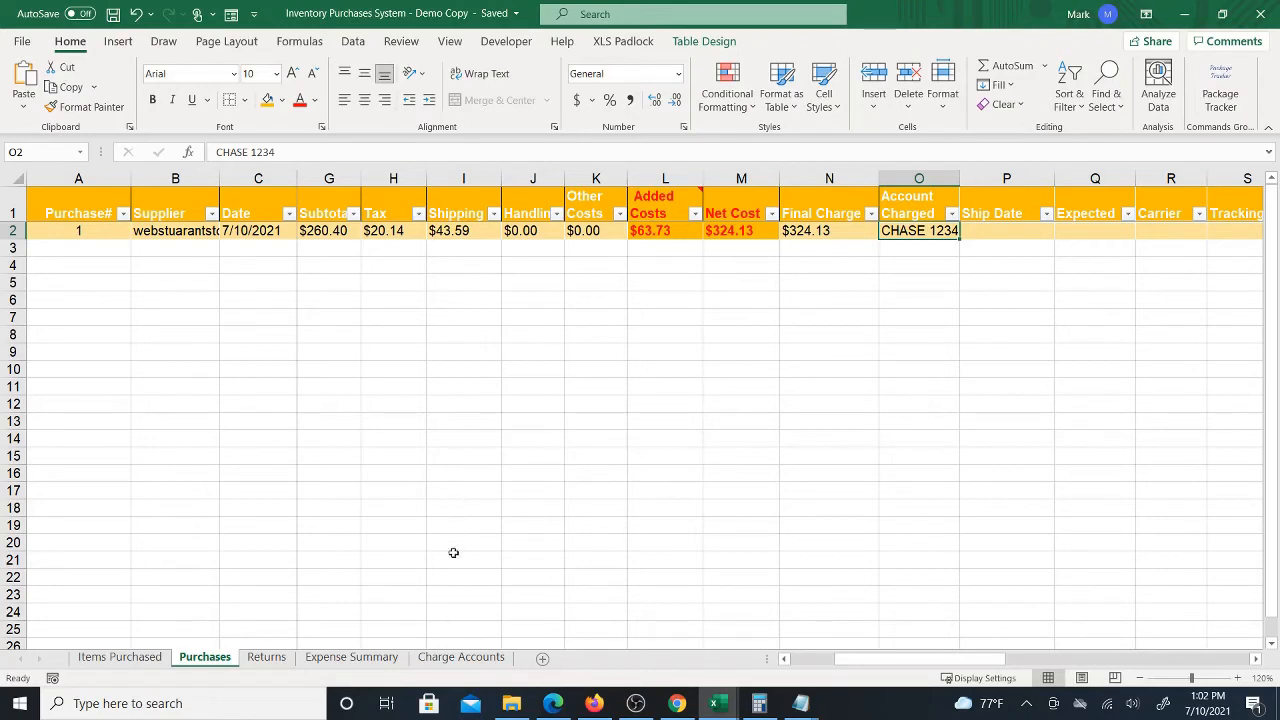
Open the Charge Accounts sheet and add the same card account label in the Account column
click(447, 658)
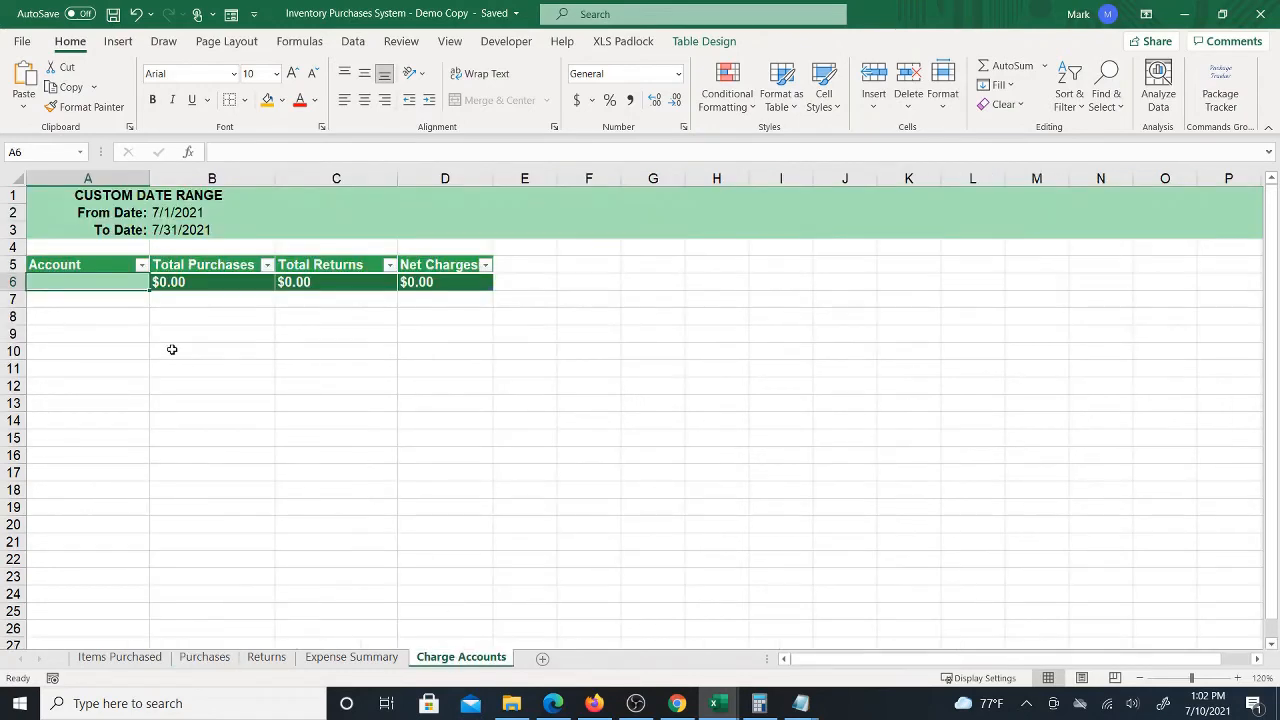
text(CHASE)
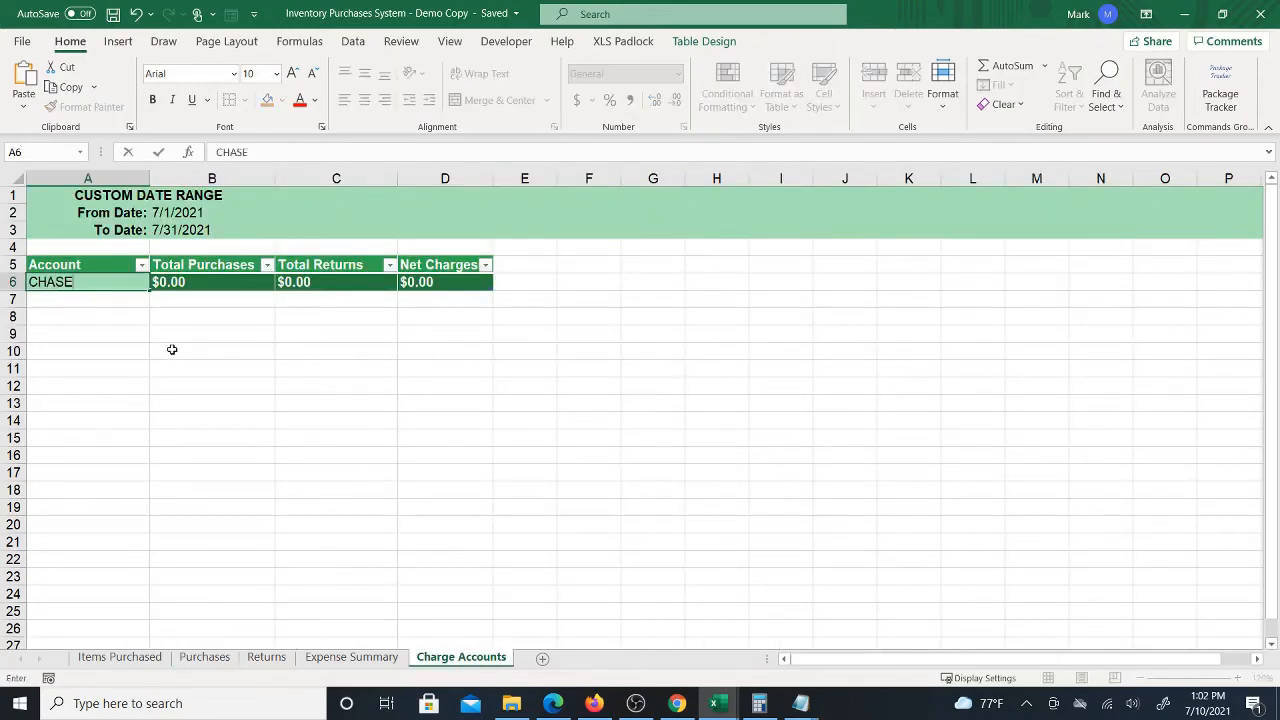
text( 1234)
key(Return)
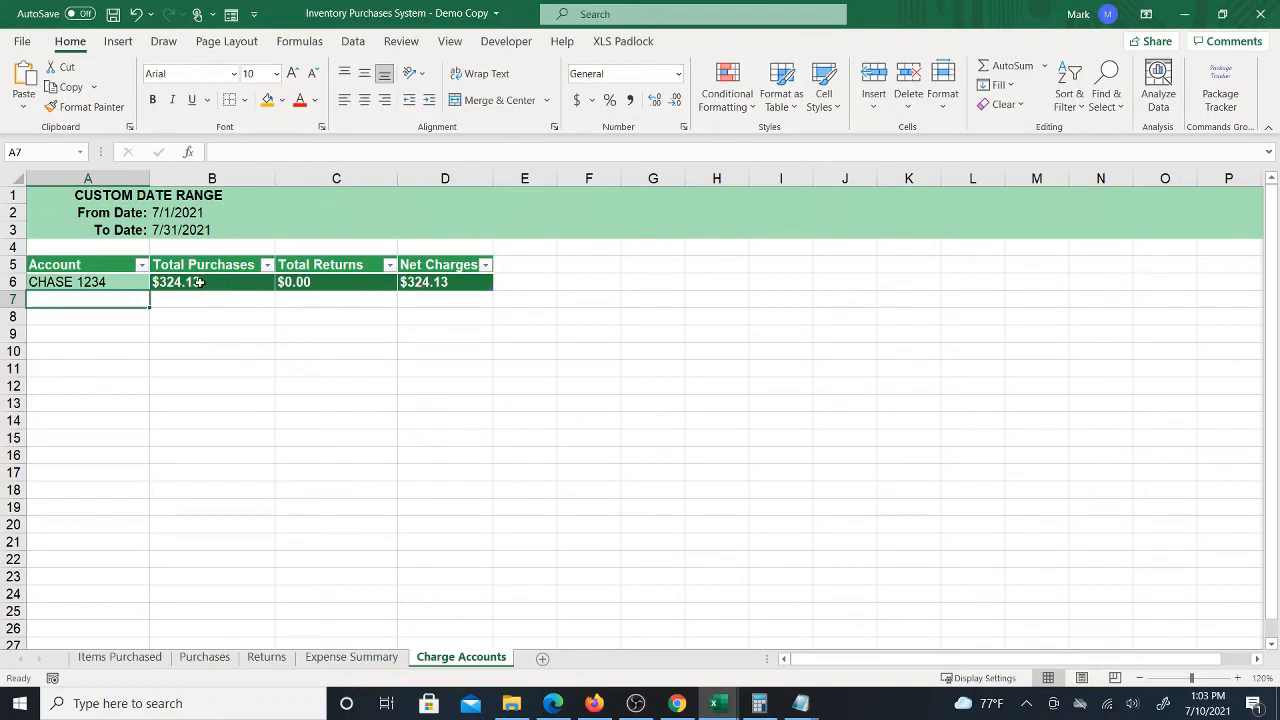
Switch between the Charge Accounts, Purchases and Items Purchased sheets to review the recorded purchase
click(122, 284)
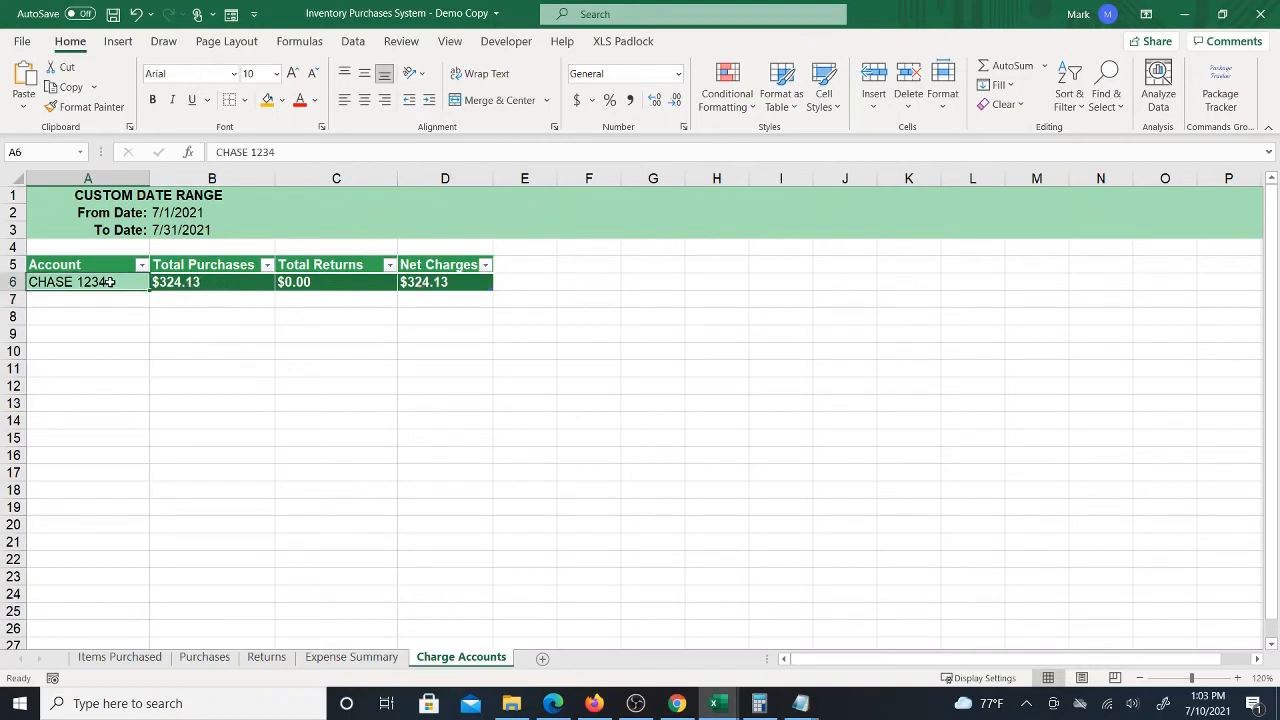
click(204, 657)
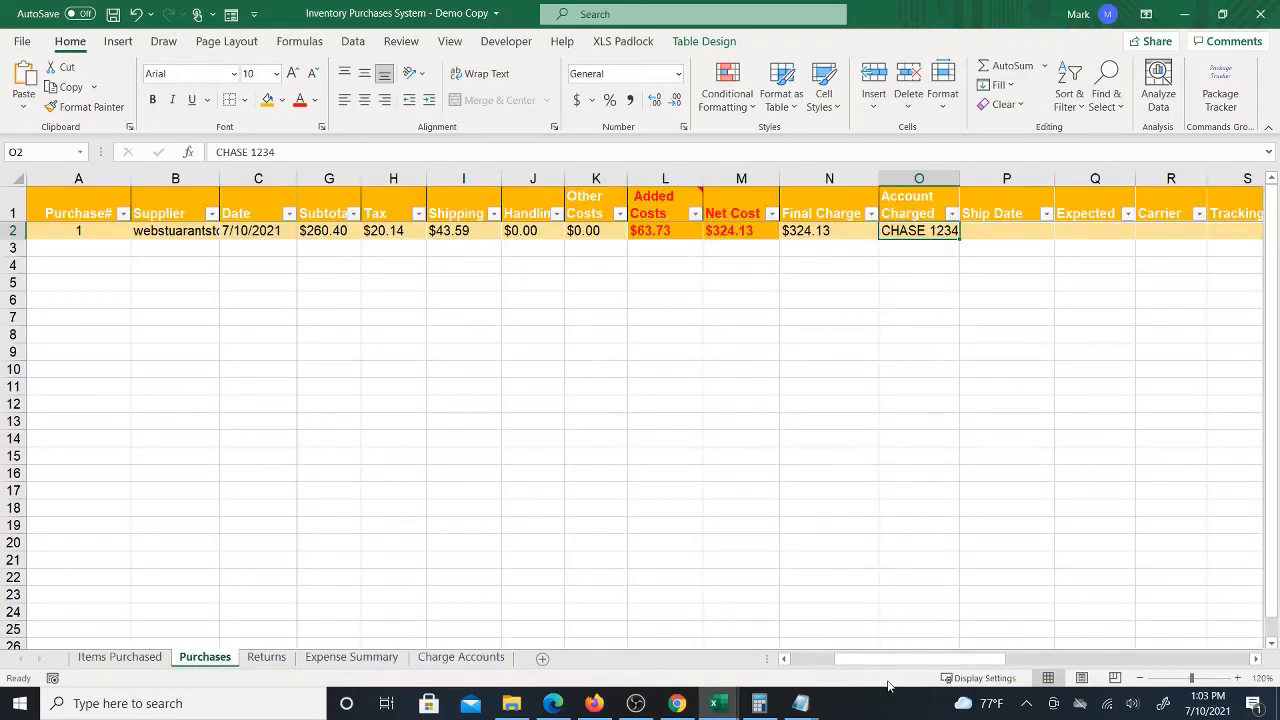
drag(891, 661, 804, 667)
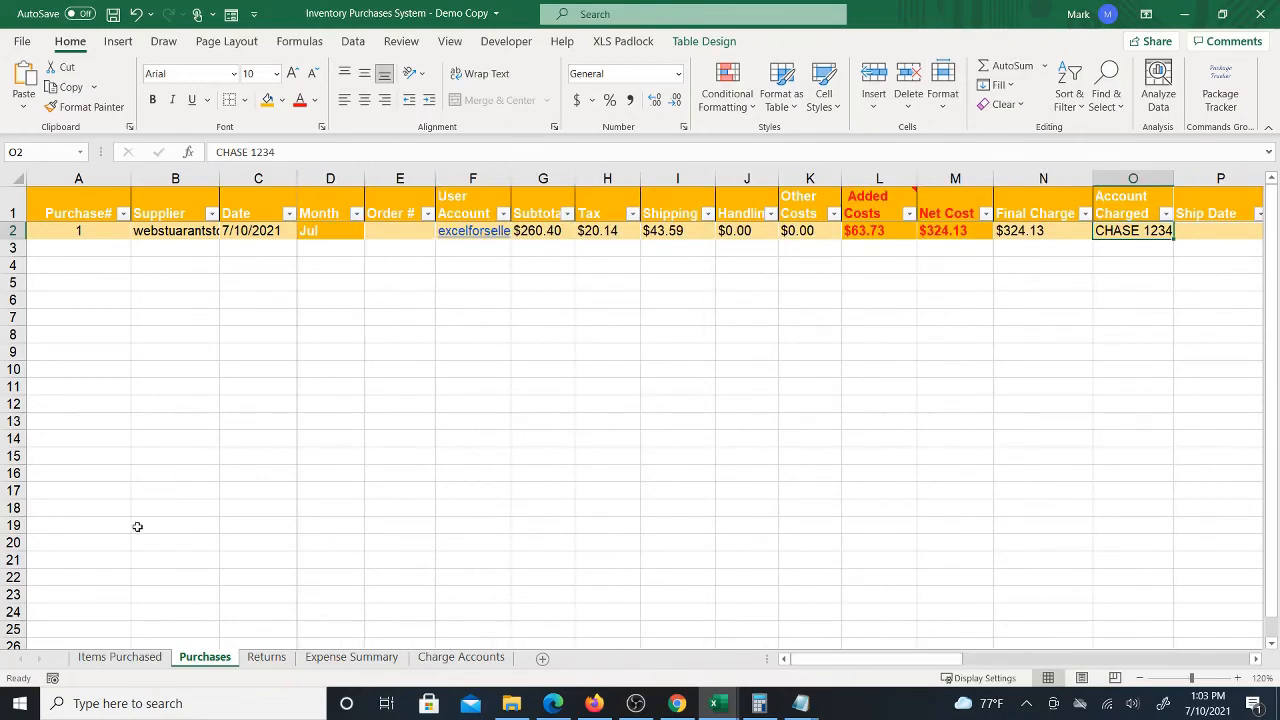
click(121, 662)
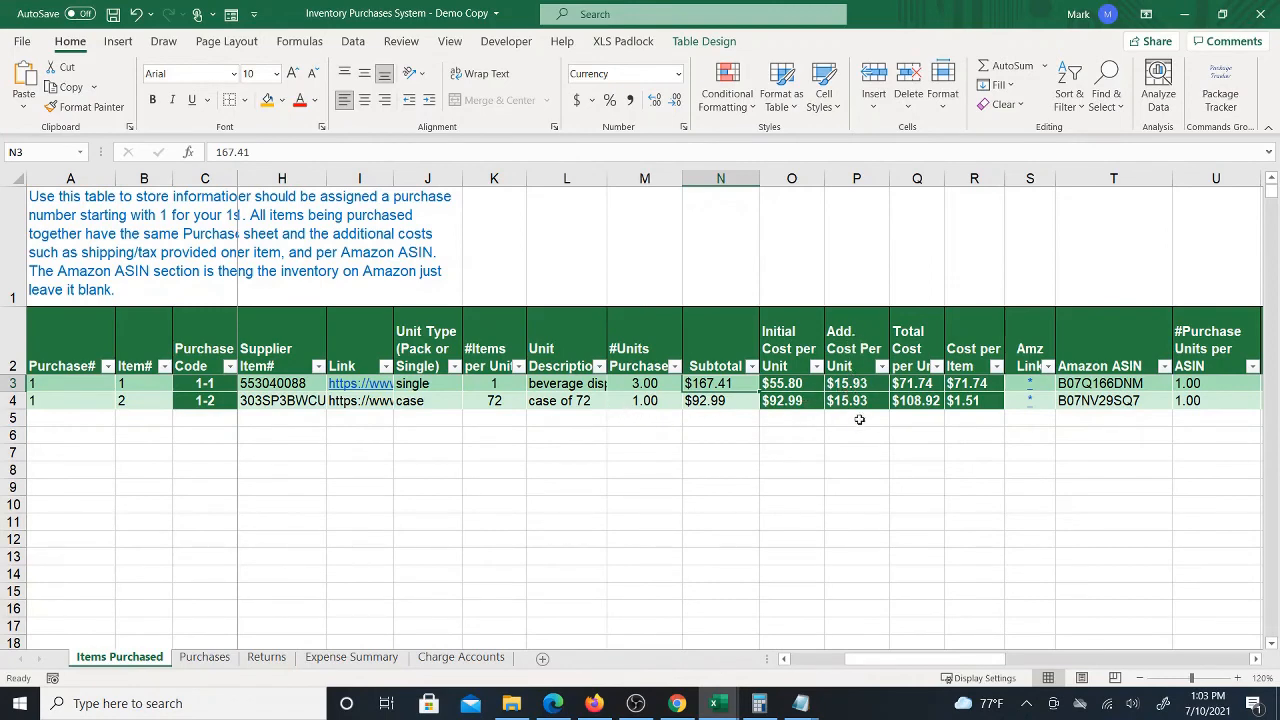
click(205, 659)
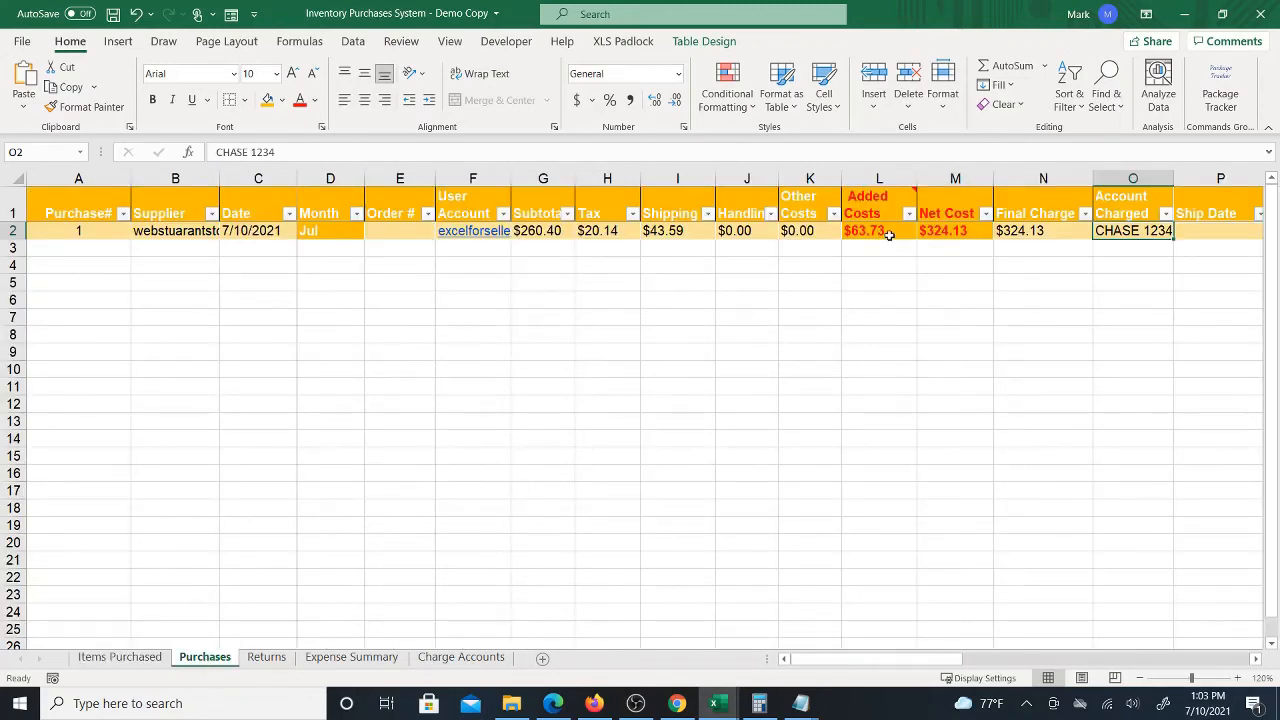
click(108, 658)
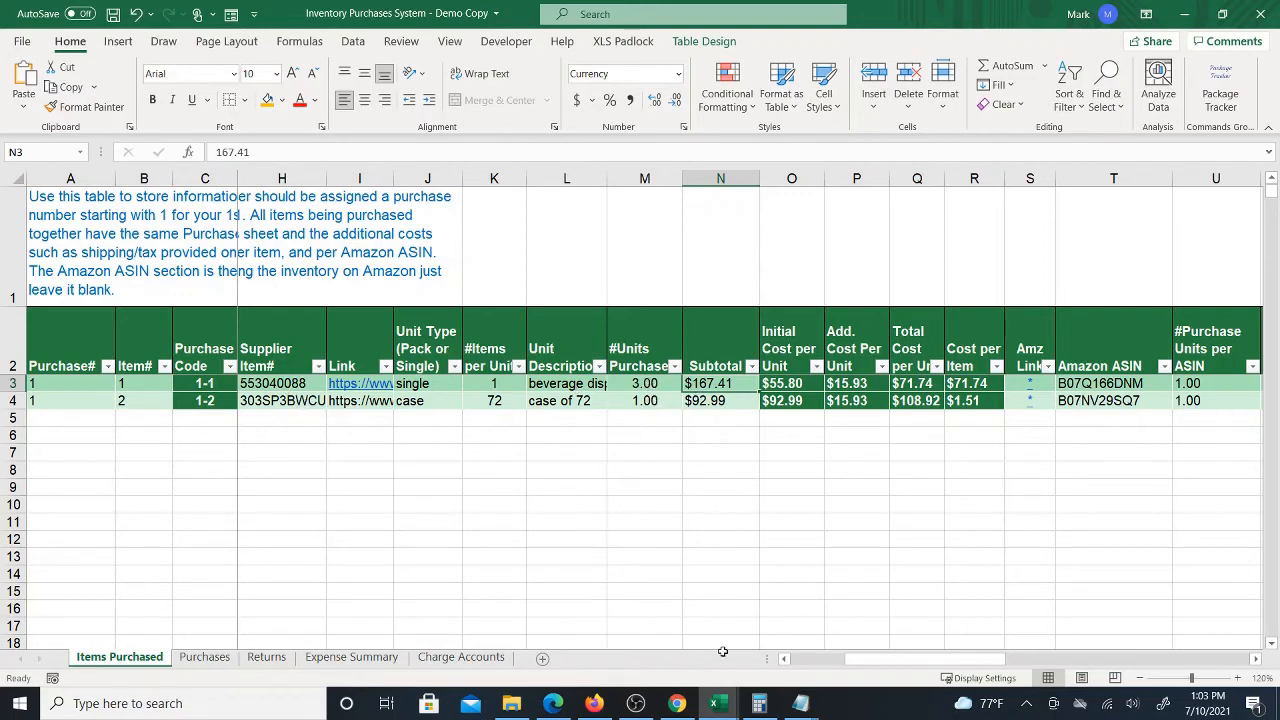
click(202, 657)
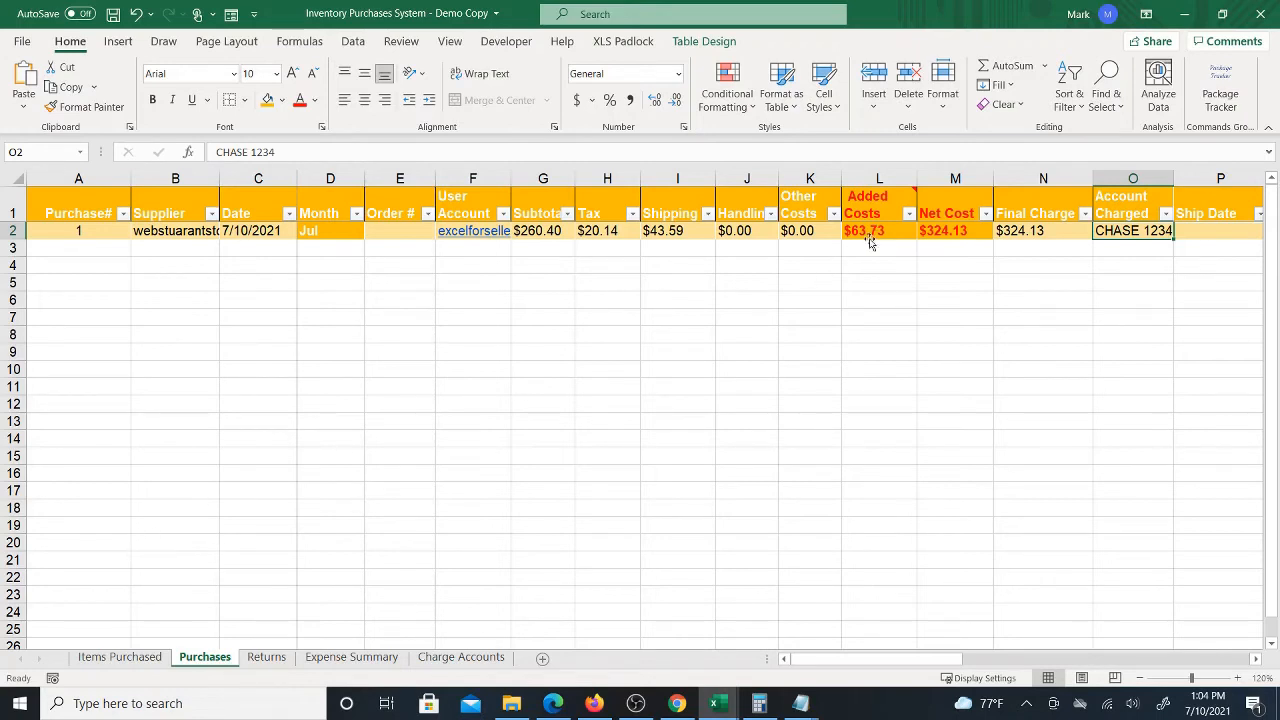
click(118, 657)
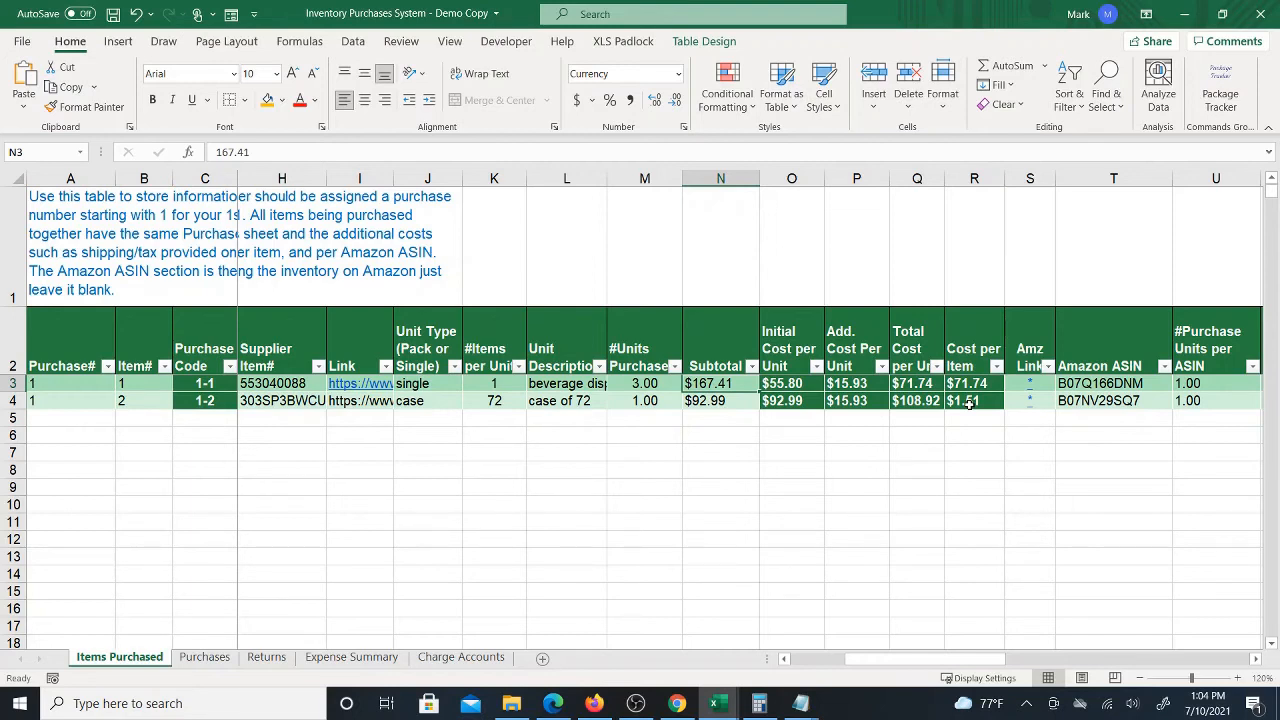
Compare the item rows' Amazon ASIN columns with the tasting spoon's Amazon product page in the browser
click(1118, 401)
key(Right)
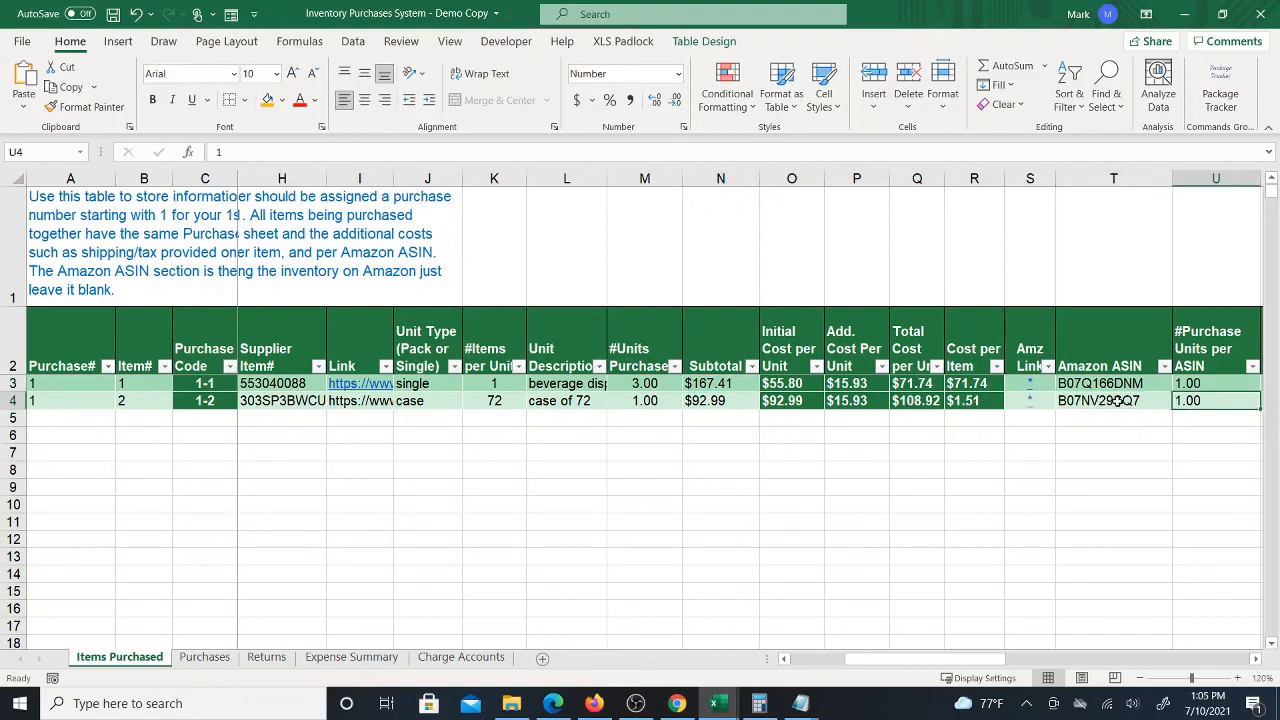
key(Right)
key(Left)
key(Left)
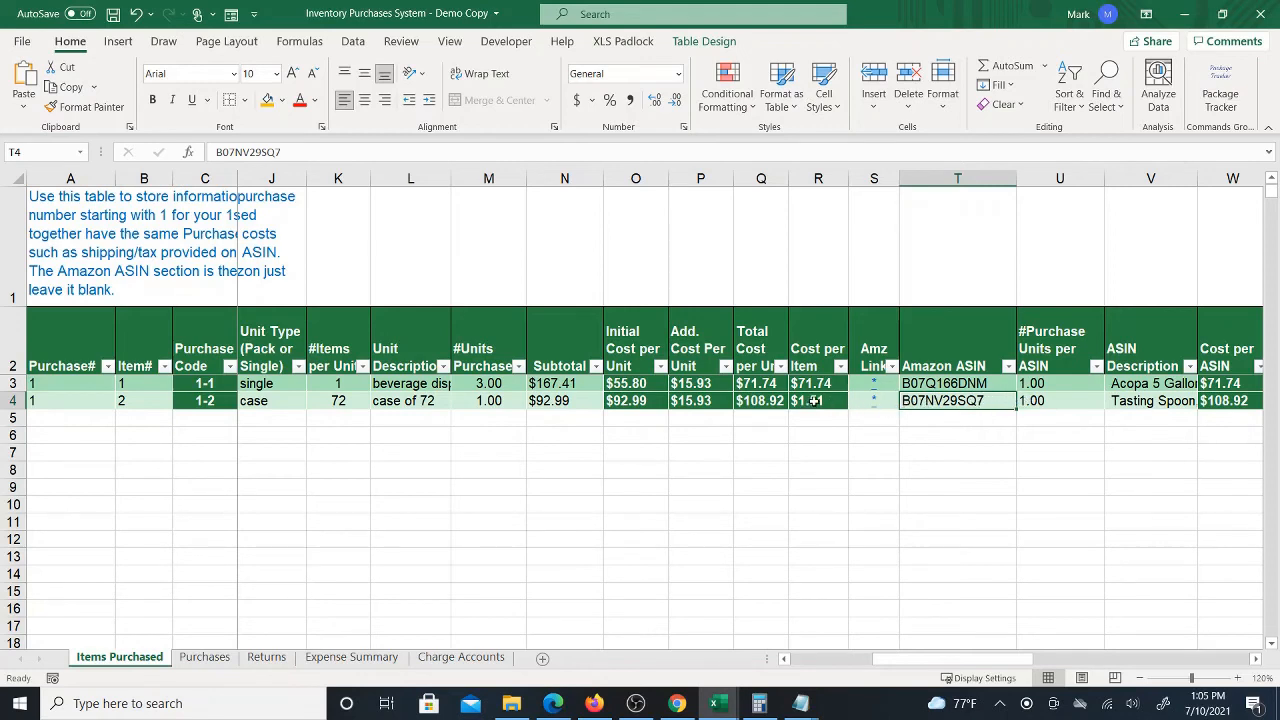
click(677, 703)
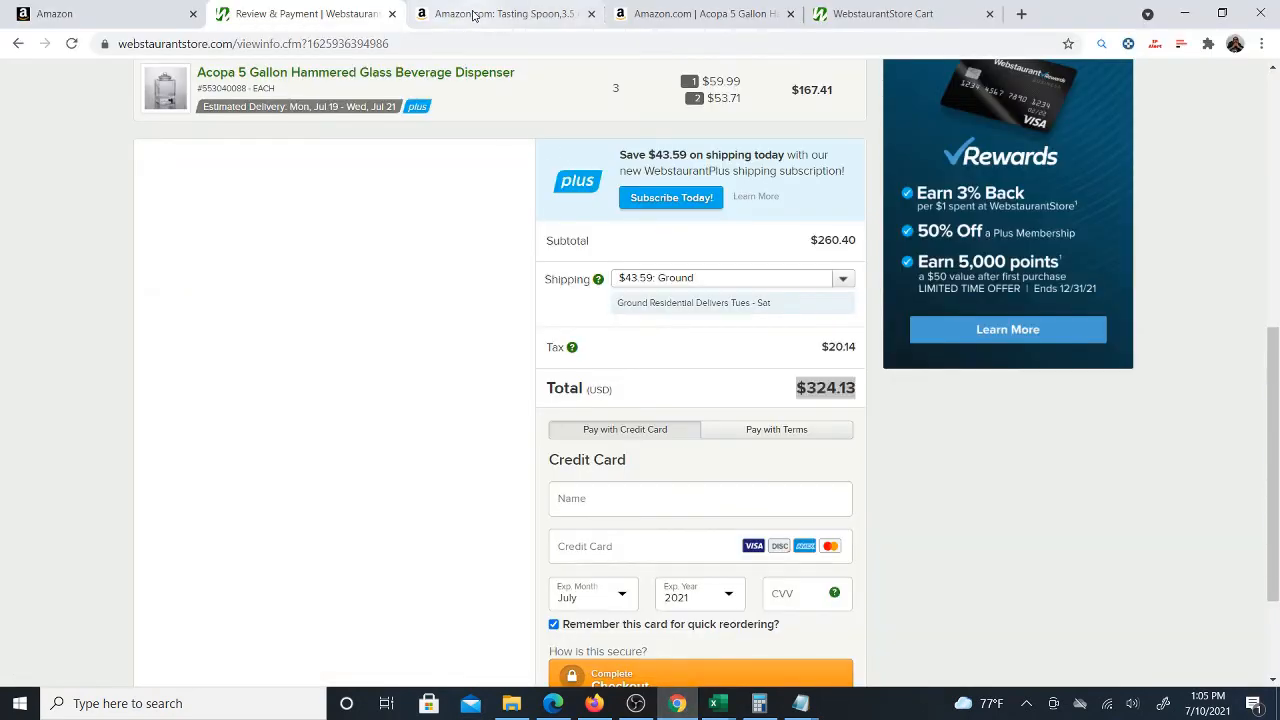
click(470, 16)
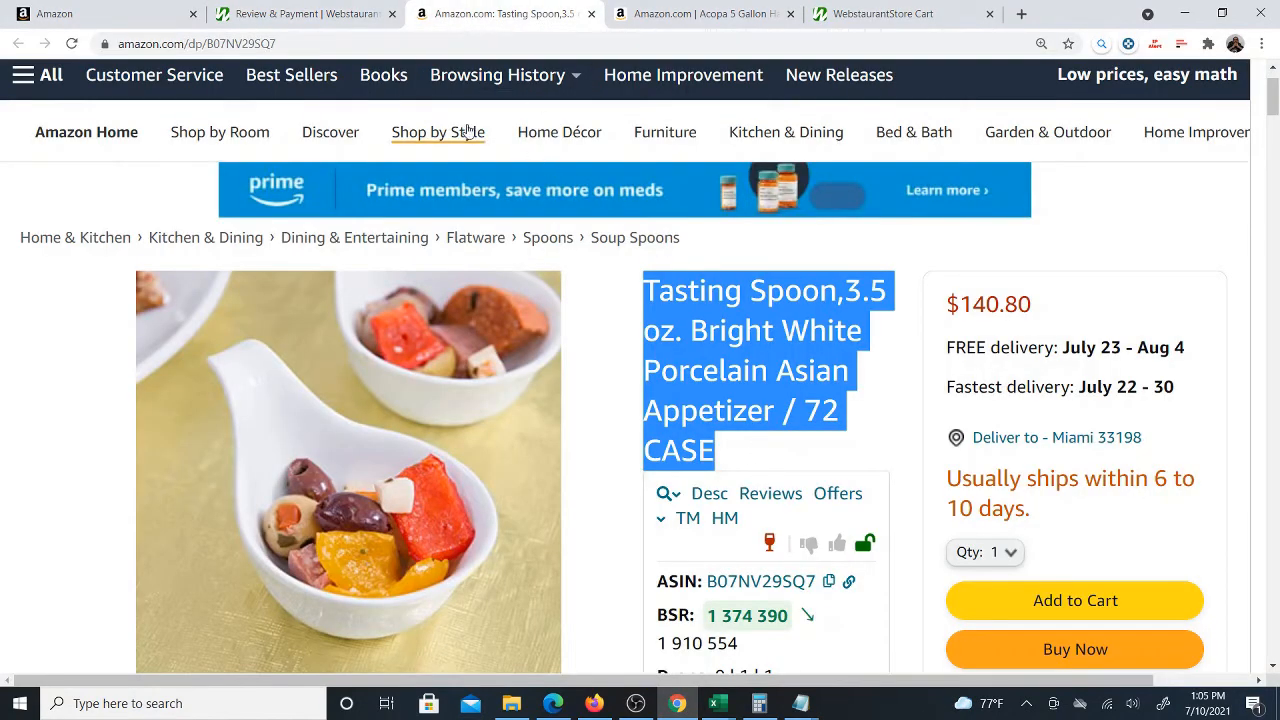
mouse_move(468, 134)
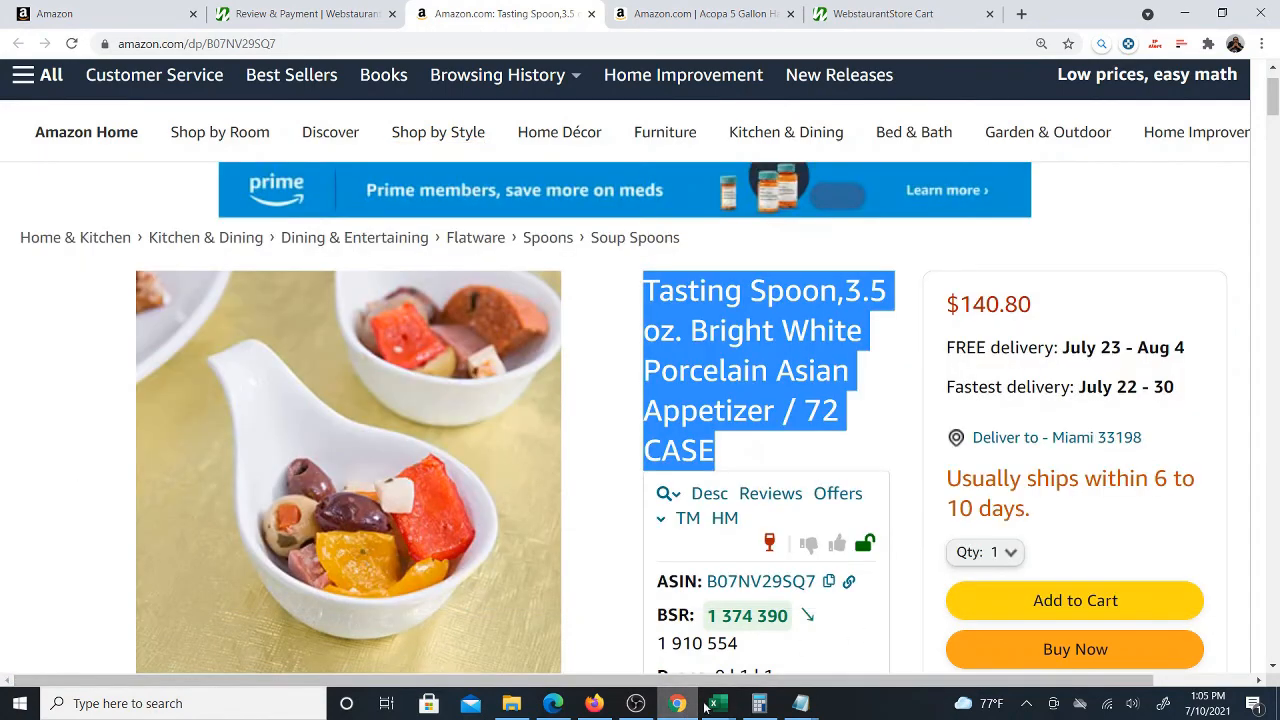
mouse_move(714, 703)
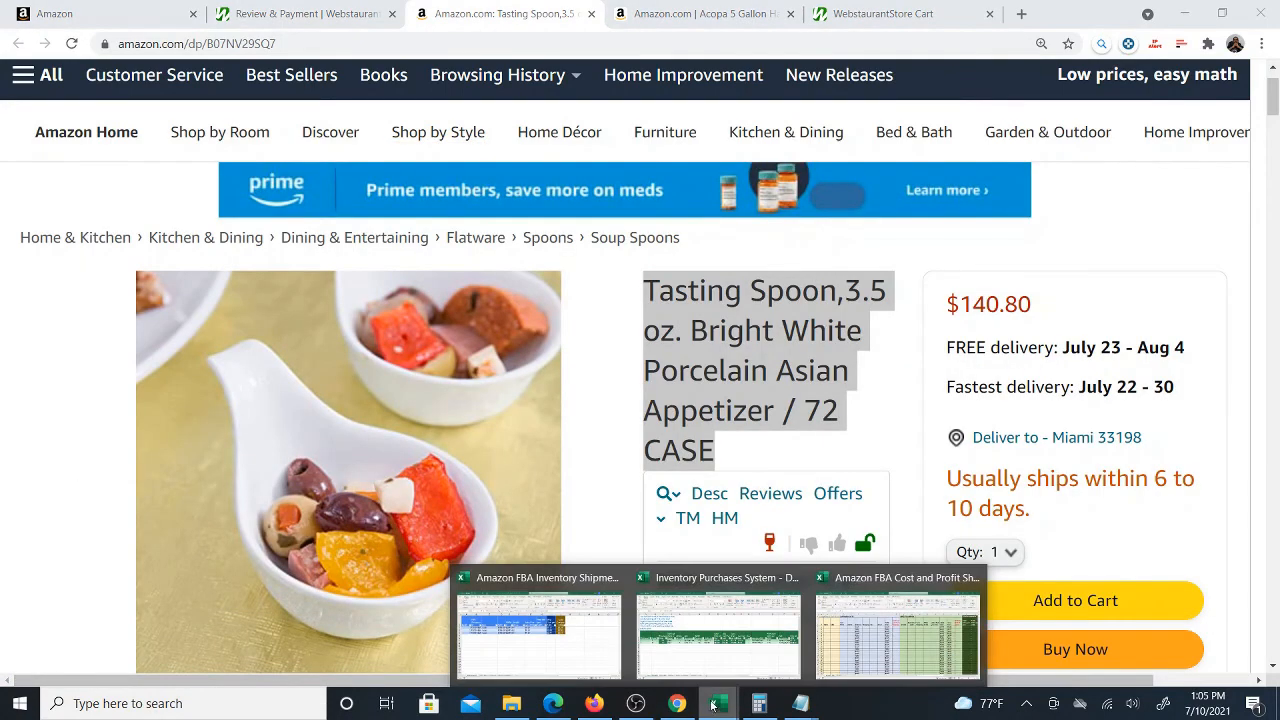
click(736, 636)
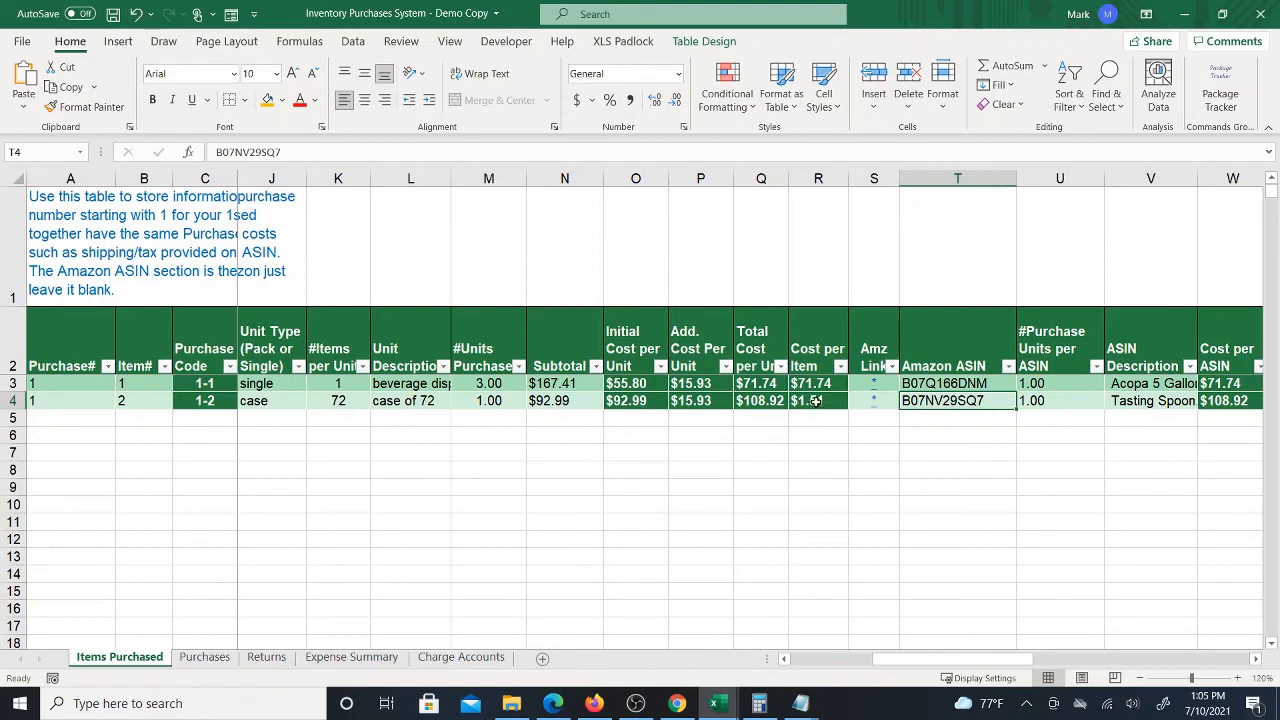
click(677, 703)
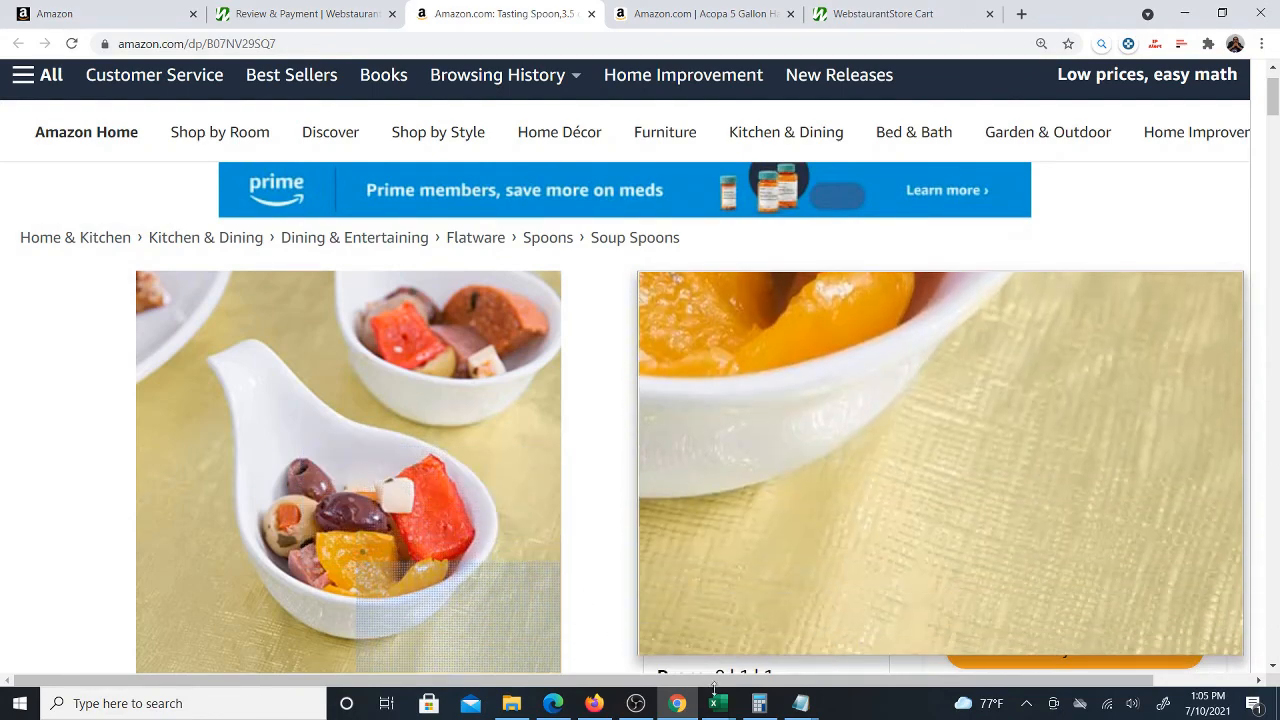
mouse_move(716, 703)
click(718, 640)
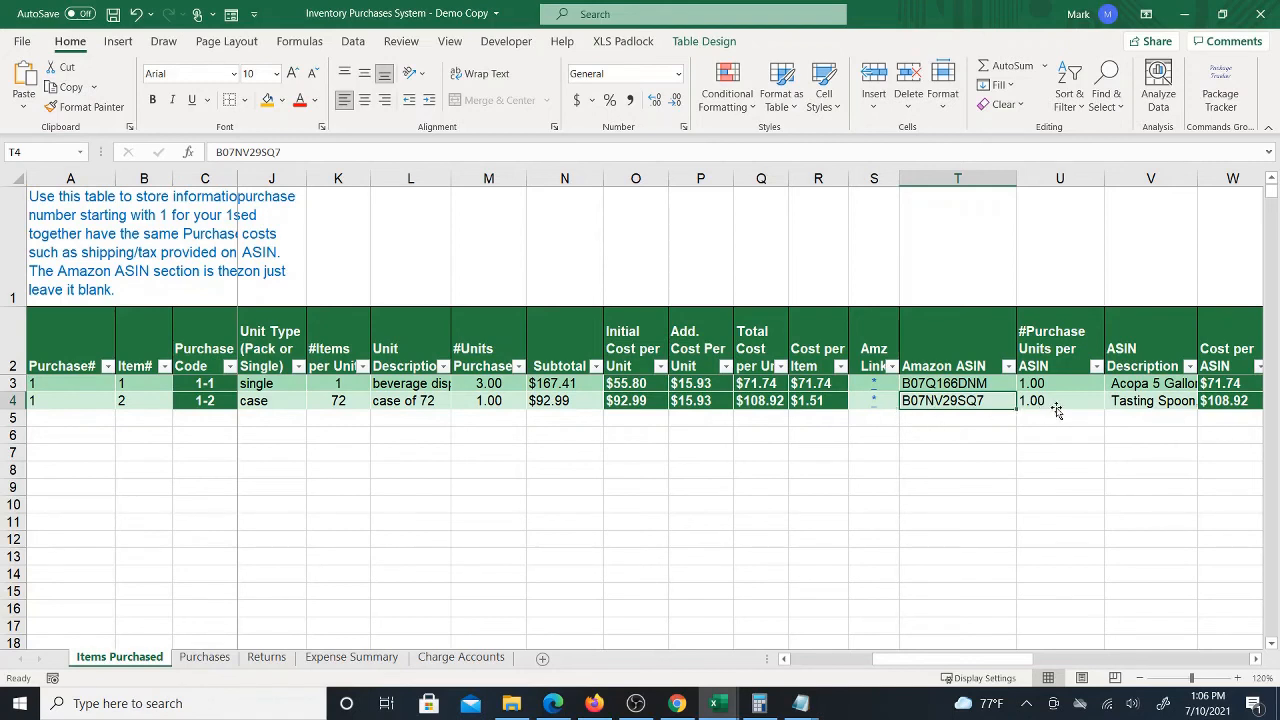
Review the item rows' ASIN, description and cost columns, then return to the start of the table
key(Right)
key(Left)
key(Left)
key(Right)
key(Right)
key(Right)
key(Left)
key(Left)
click(820, 660)
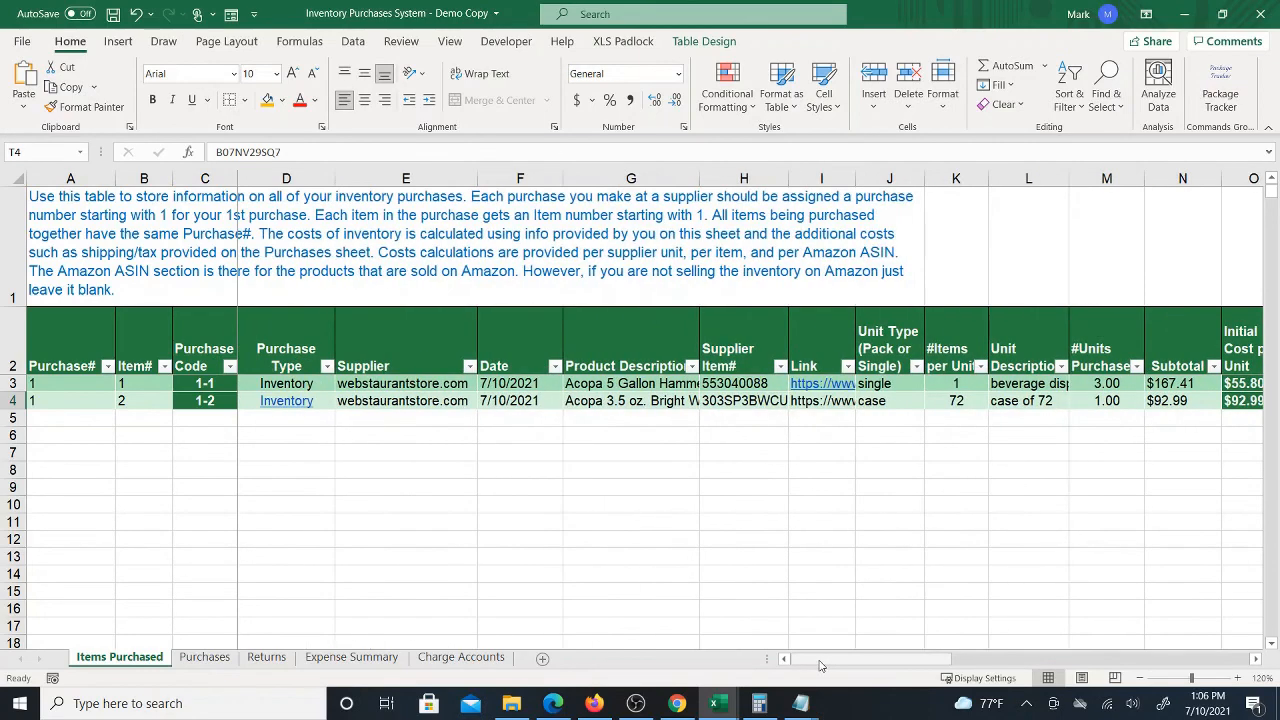
Add rows for a second purchase with purchase number 2 and item numbers 1 and 2
click(72, 419)
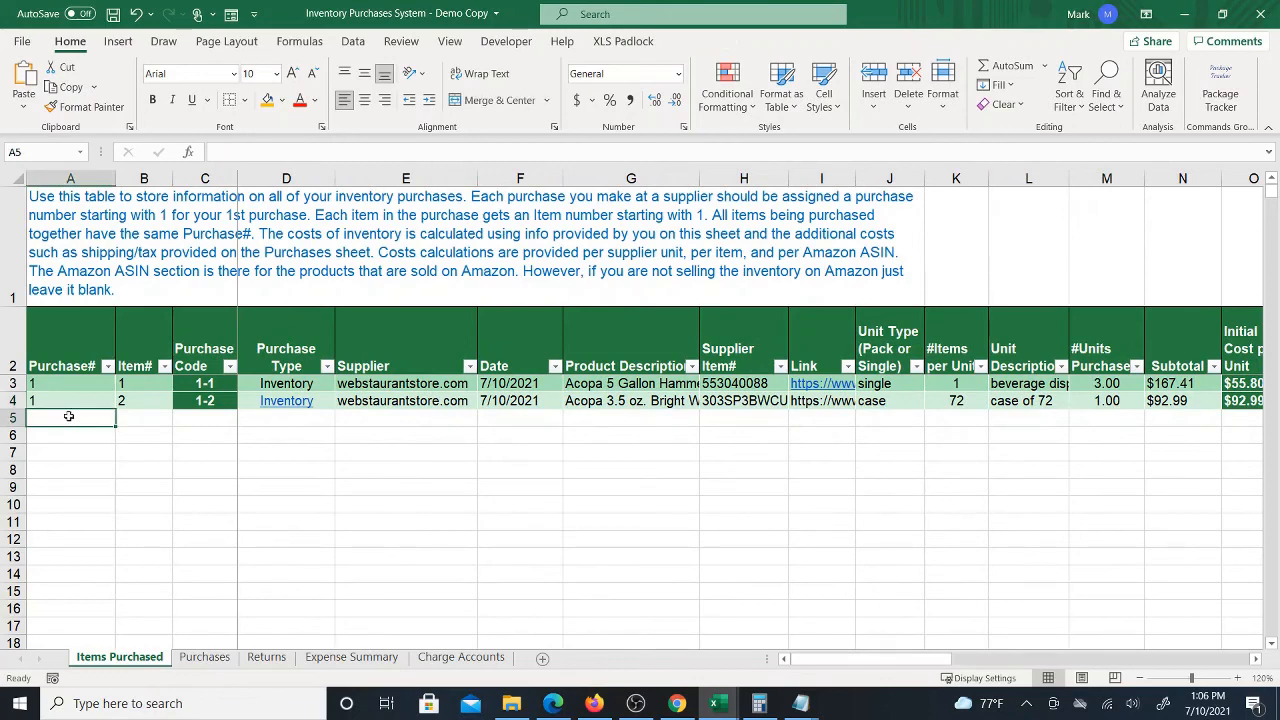
text(2)
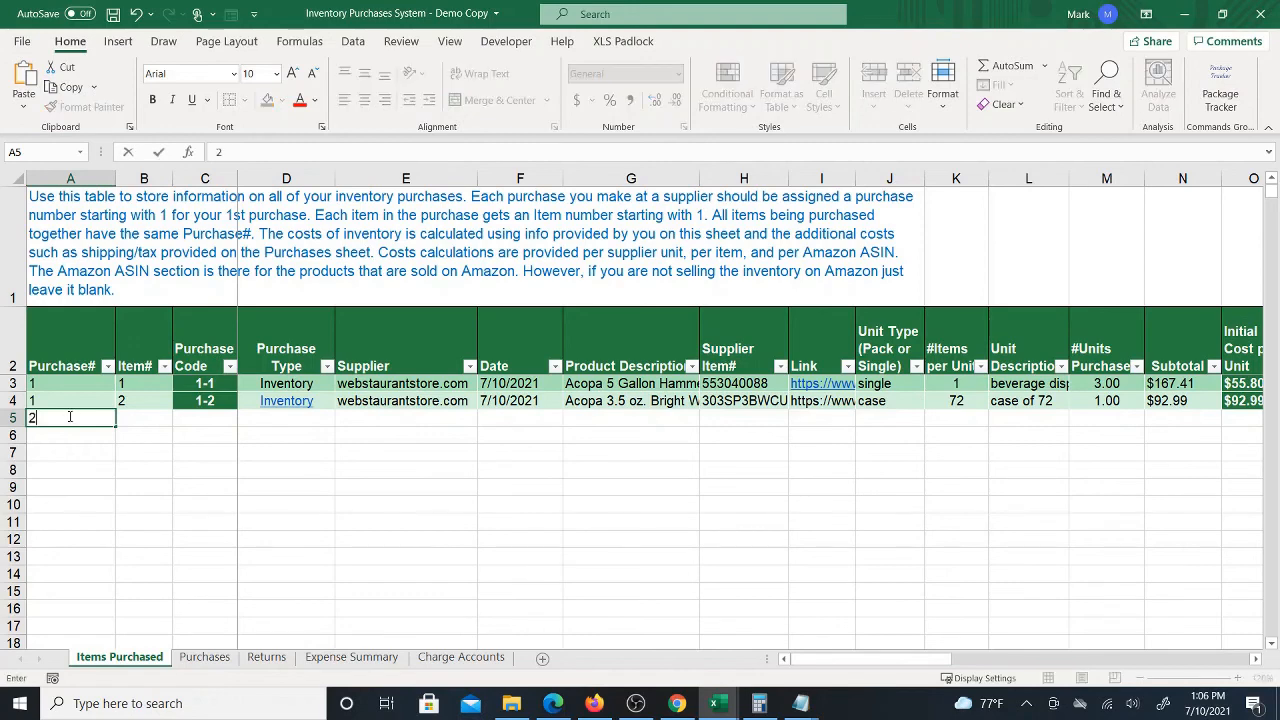
key(Return)
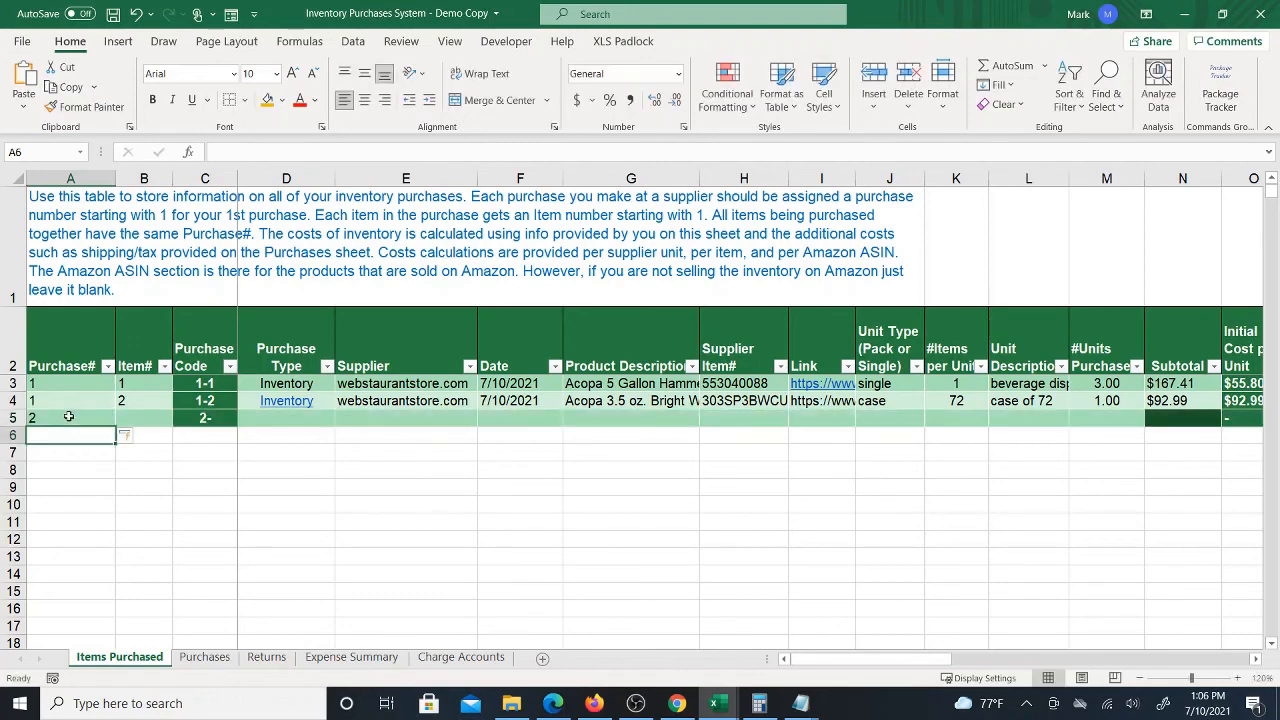
click(69, 416)
click(159, 415)
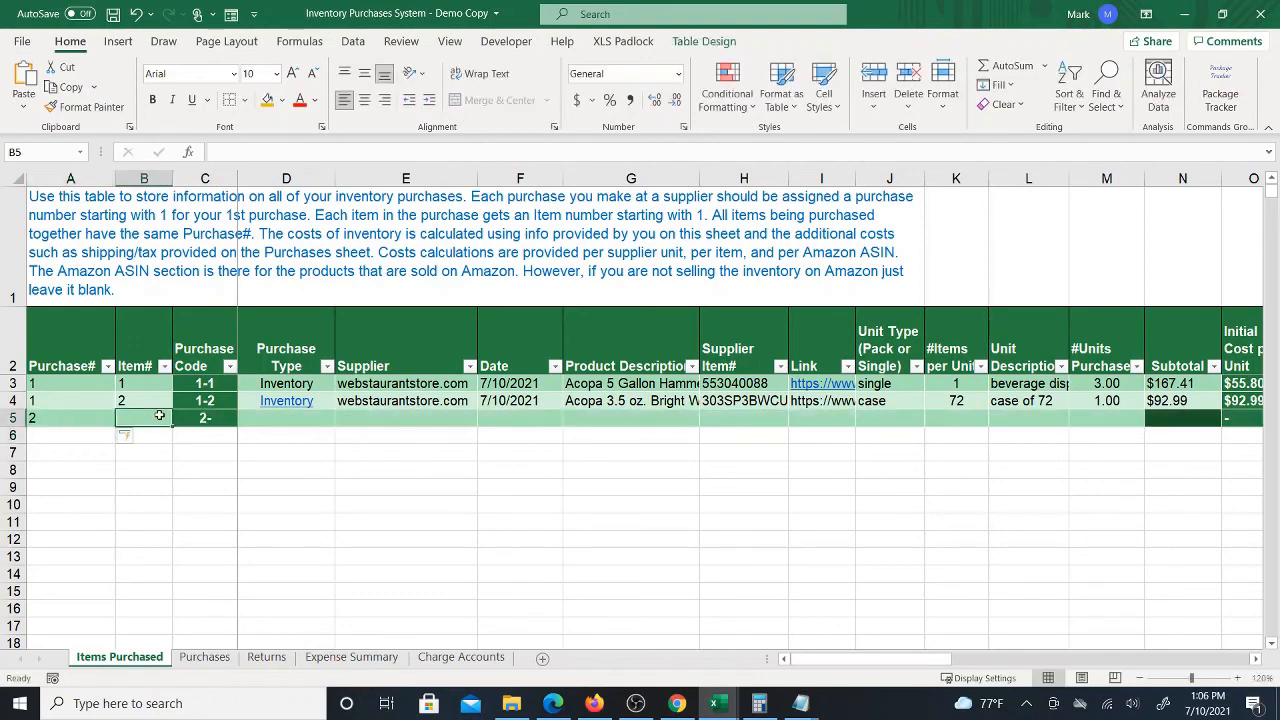
text(1)
key(Return)
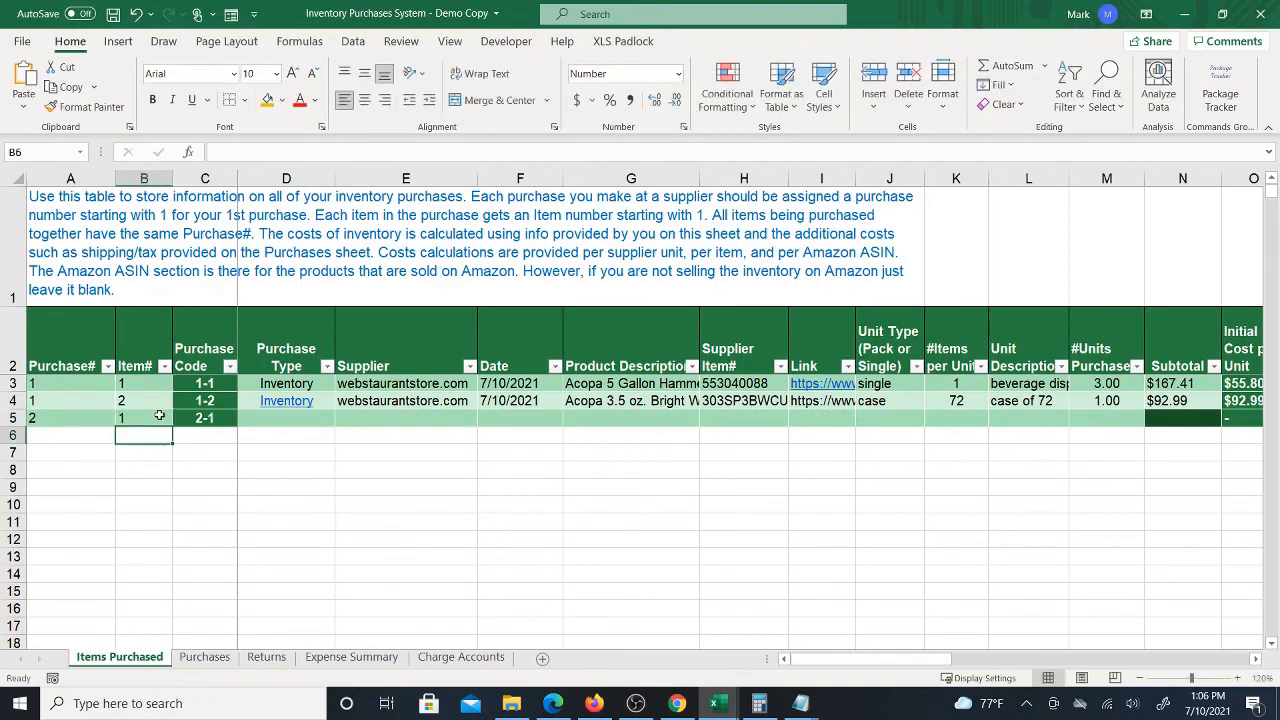
text(2)
key(Return)
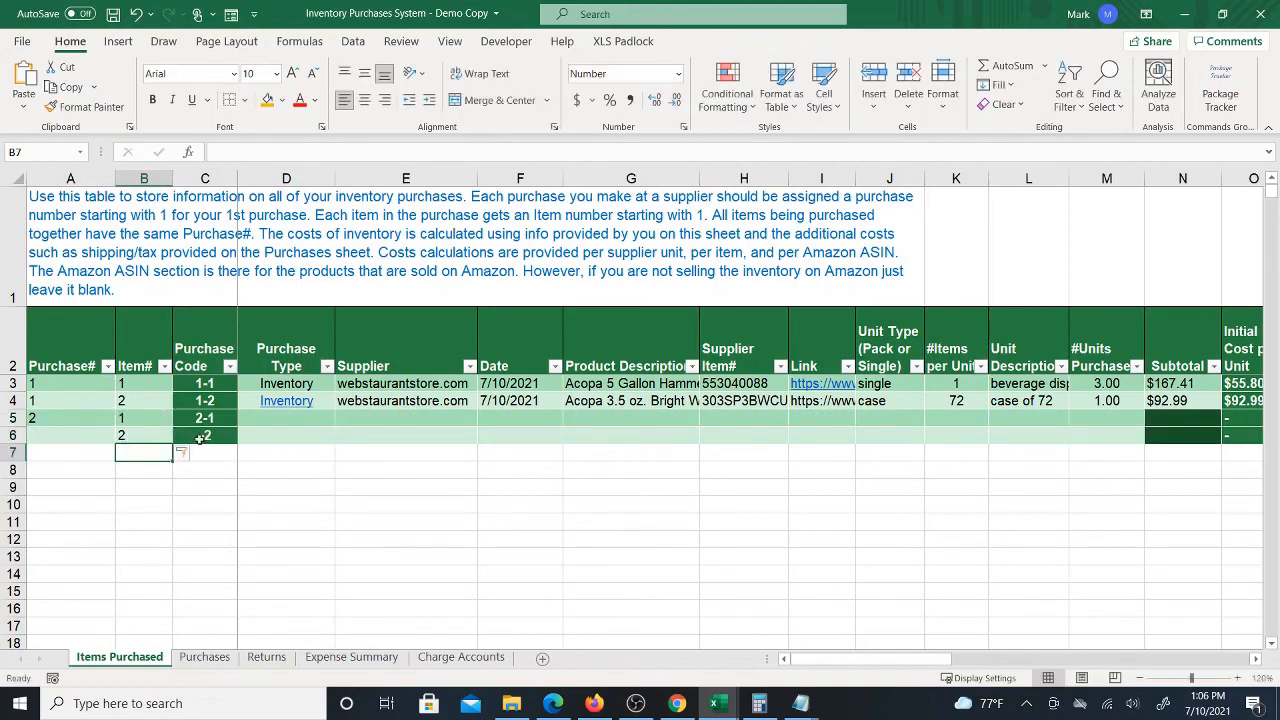
Delete the two newly added table rows for purchase 2
click(38, 418)
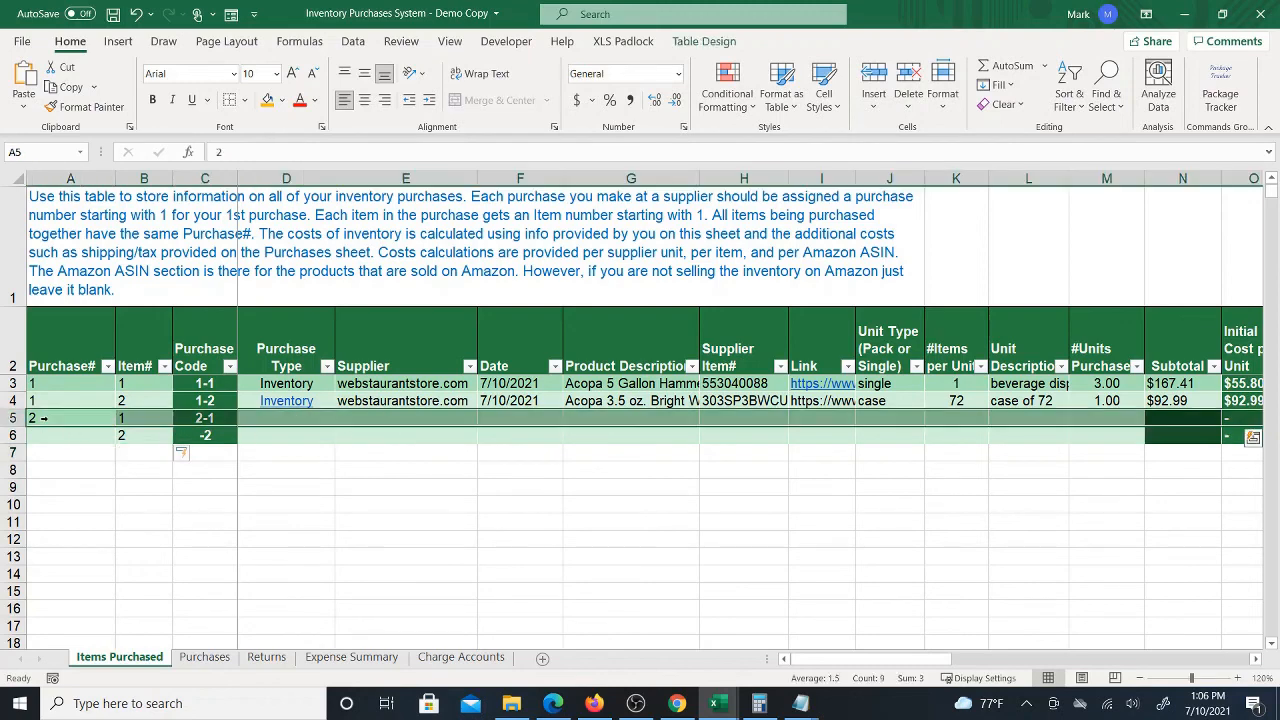
right_click(58, 420)
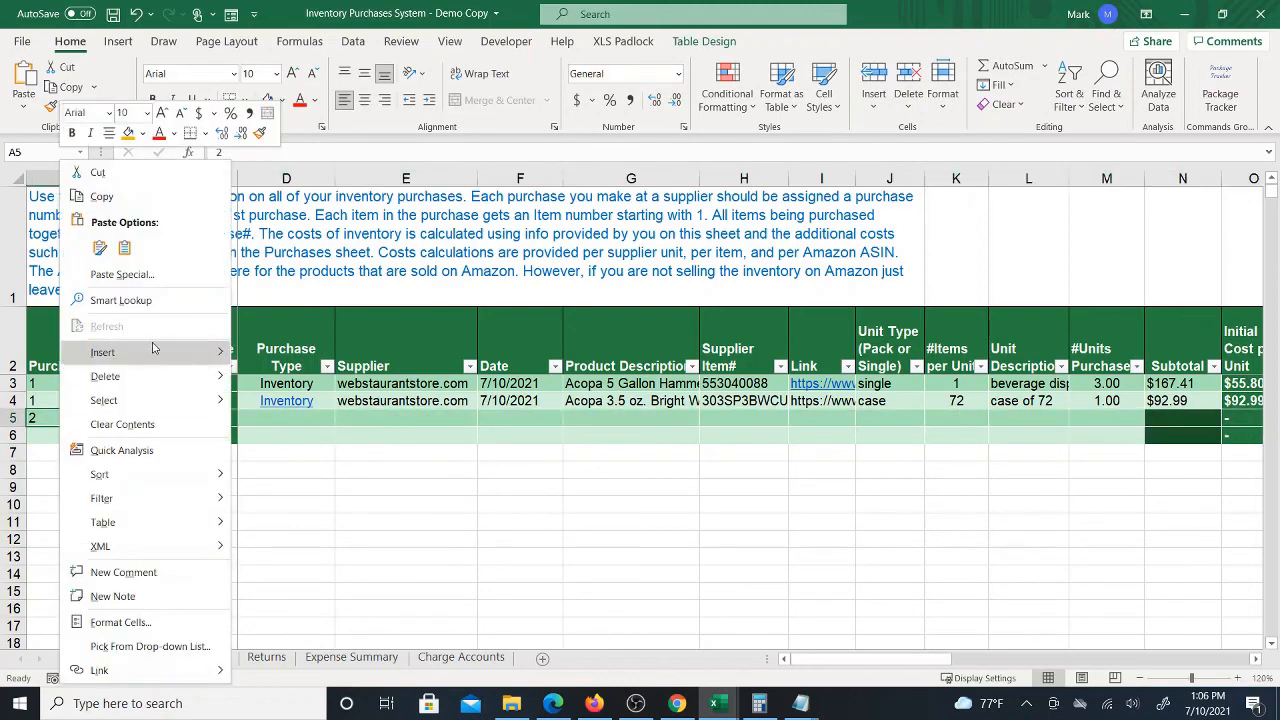
mouse_move(180, 378)
click(263, 401)
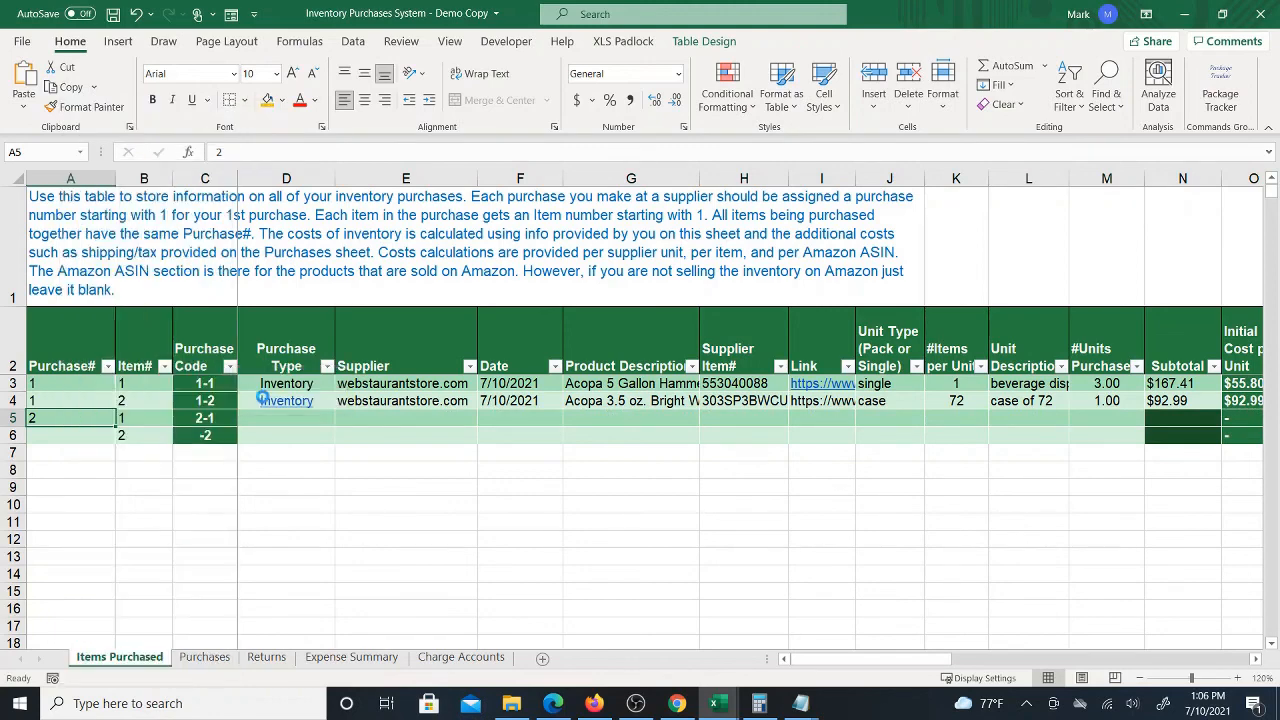
right_click(88, 416)
mouse_move(196, 381)
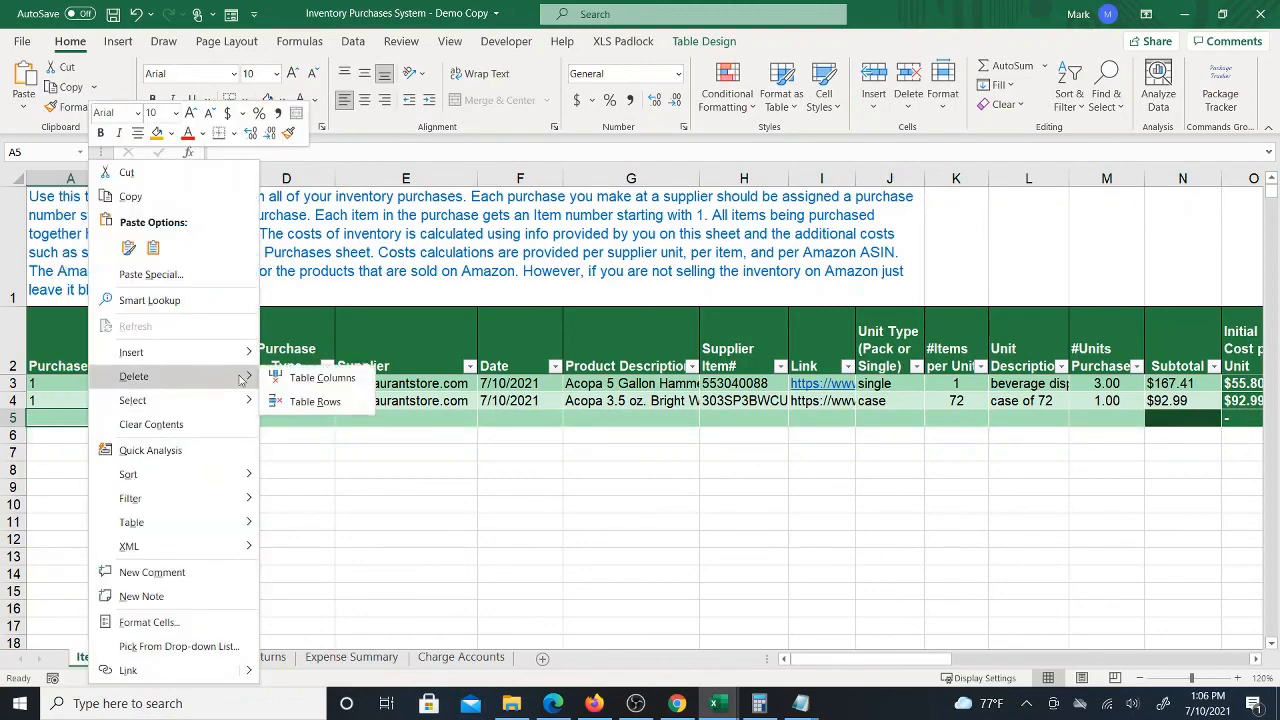
click(302, 401)
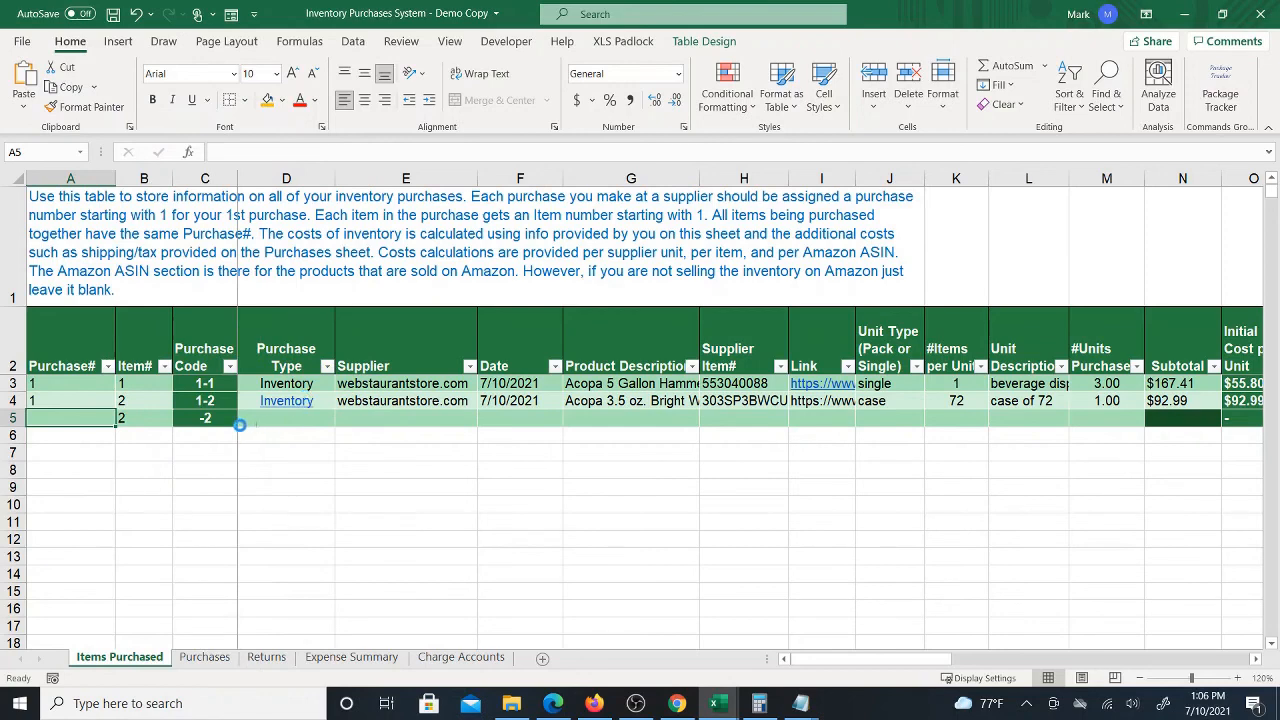
click(74, 385)
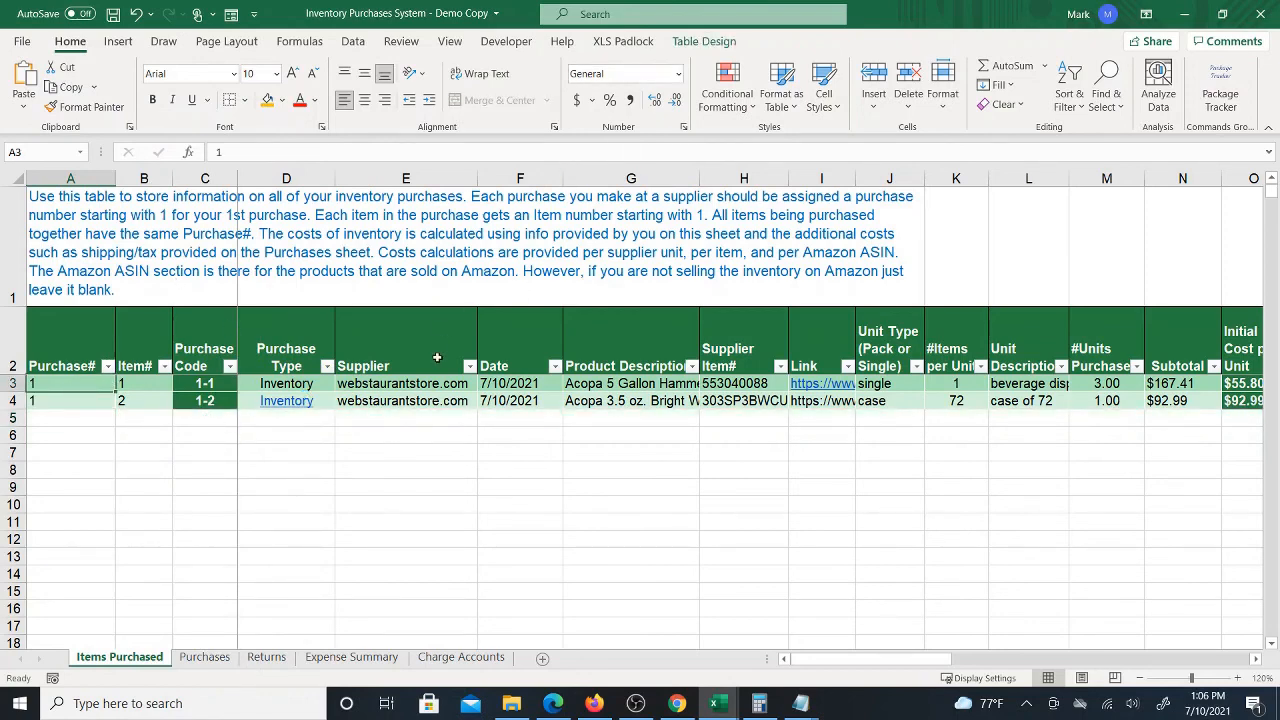
Review the Purchases sheet and the Items Purchased ship-to, carrier, tracking and date columns
click(204, 657)
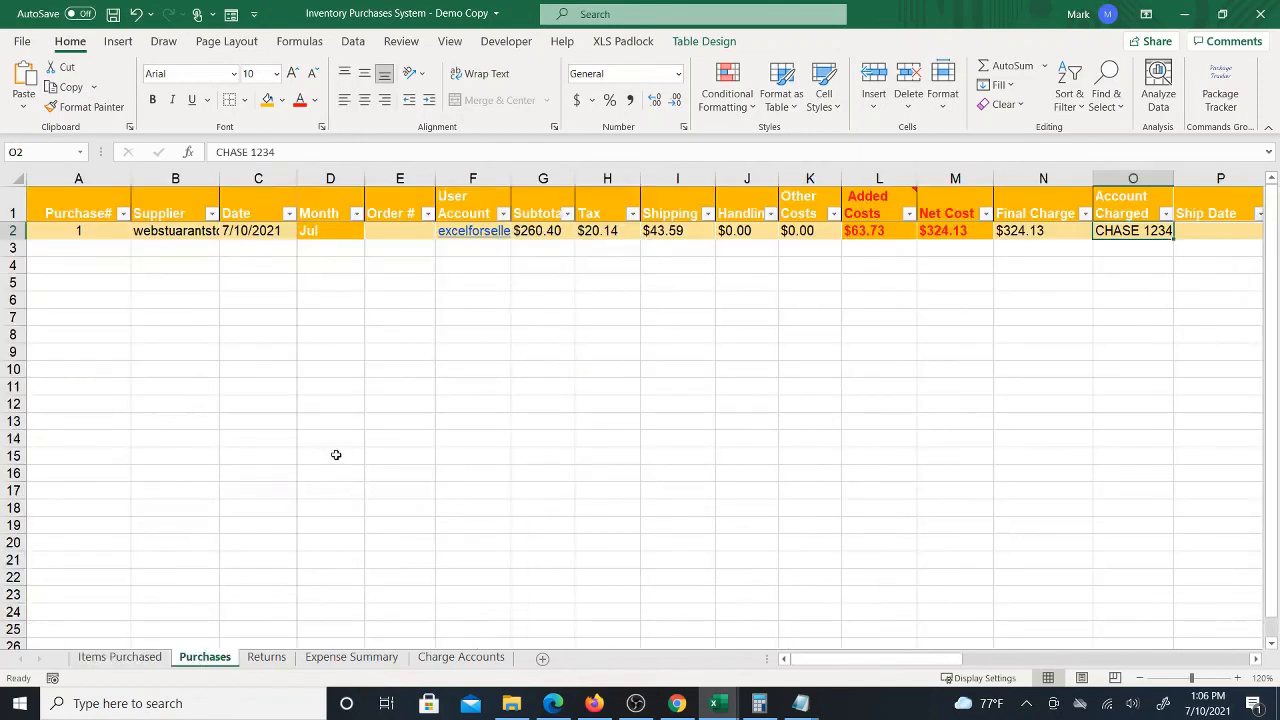
mouse_move(817, 660)
mouse_down()
mouse_move(951, 660)
mouse_move(816, 665)
mouse_up()
click(107, 658)
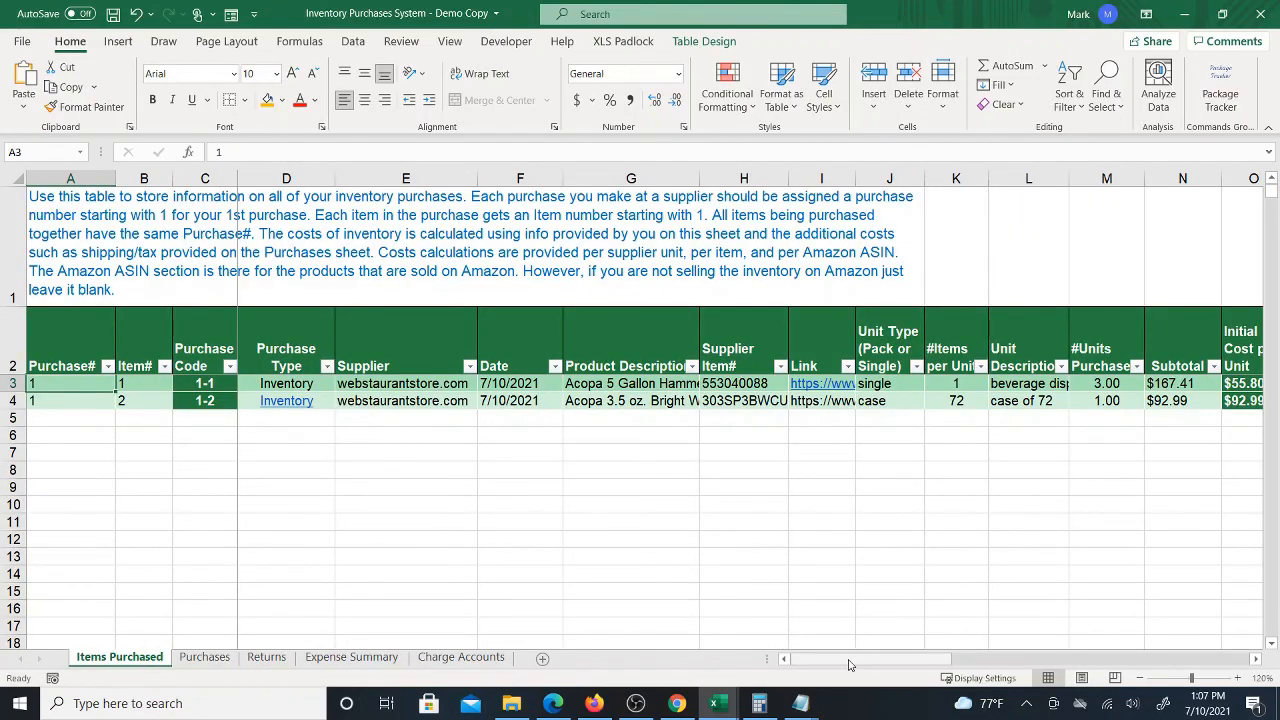
drag(853, 660, 1096, 646)
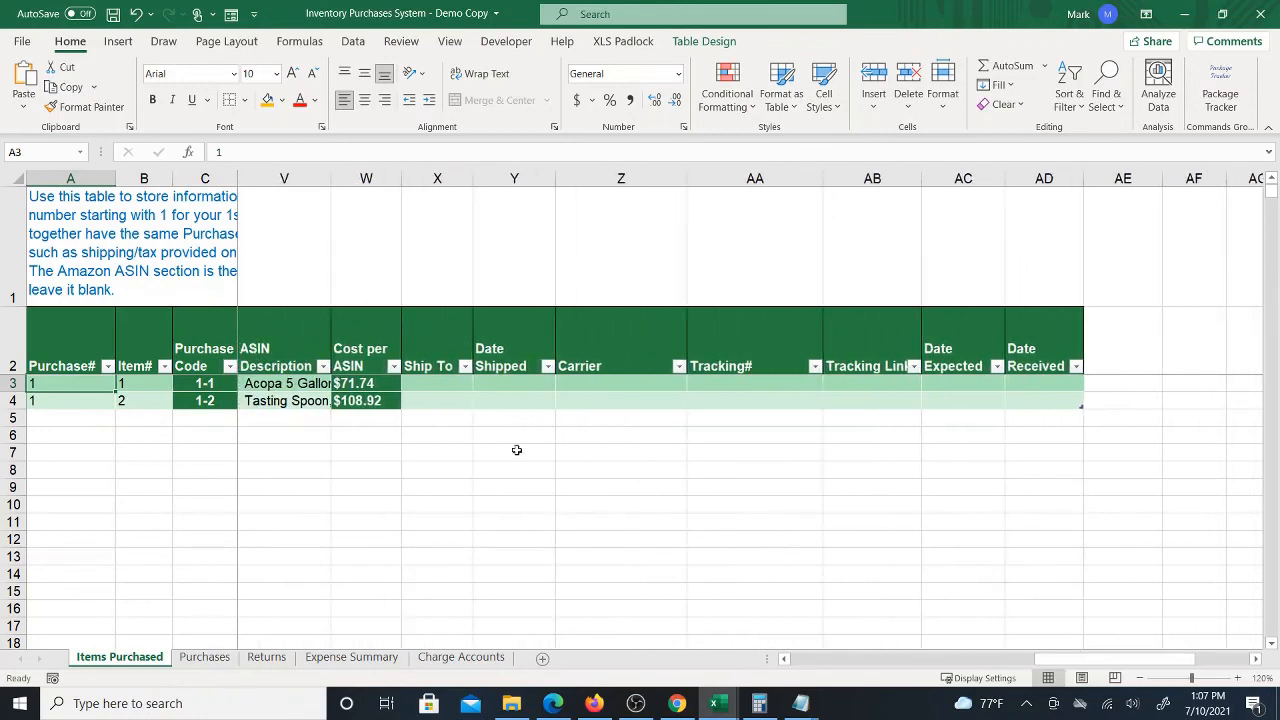
click(452, 386)
click(494, 389)
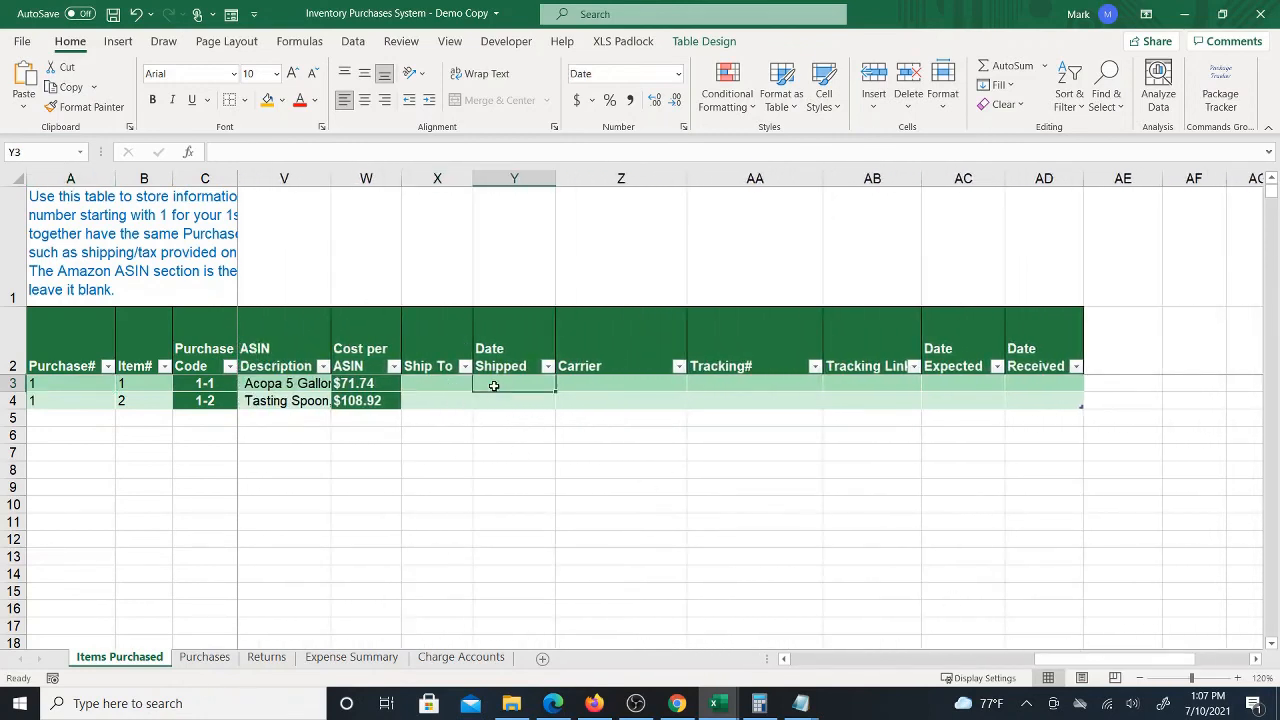
click(497, 403)
click(495, 386)
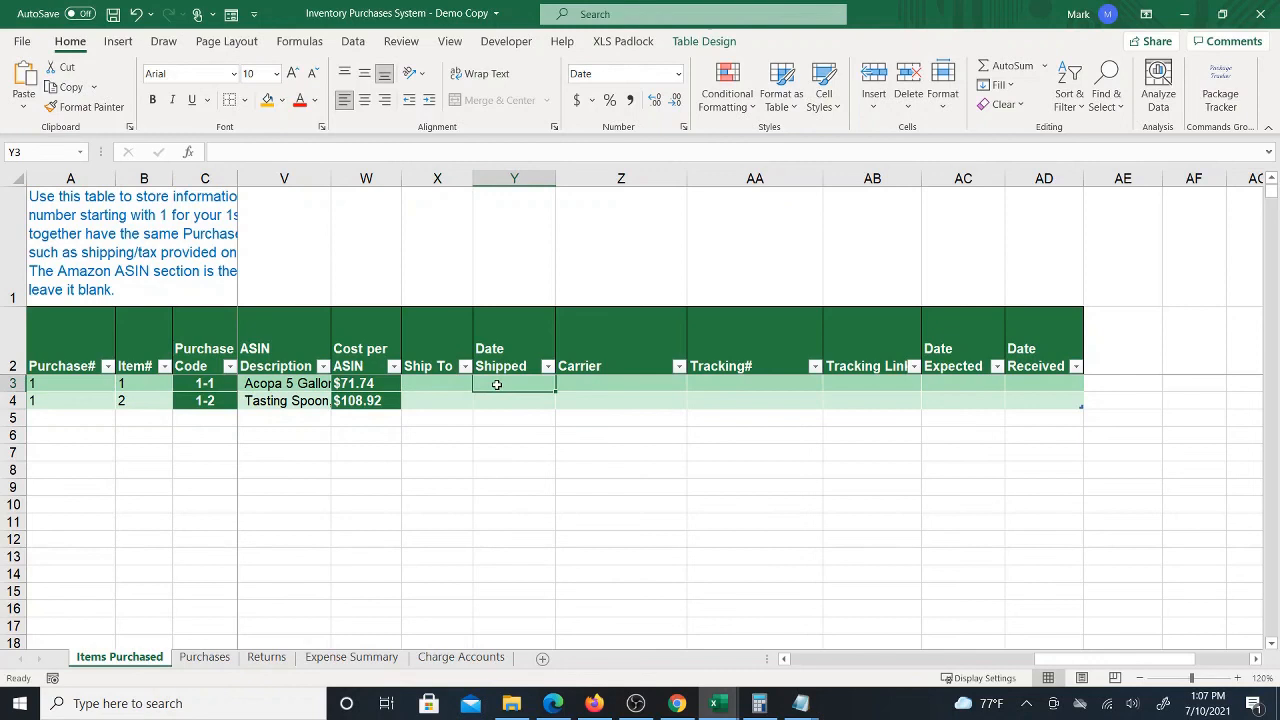
click(442, 386)
click(594, 386)
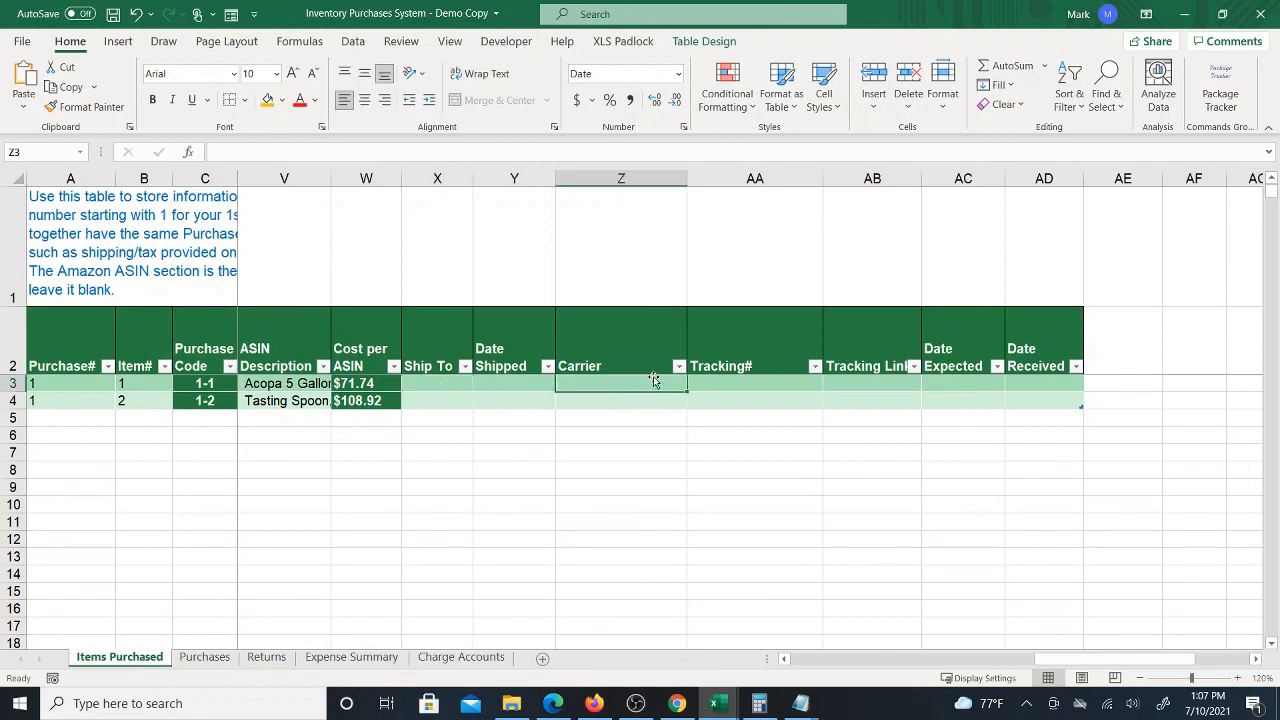
click(716, 386)
click(886, 385)
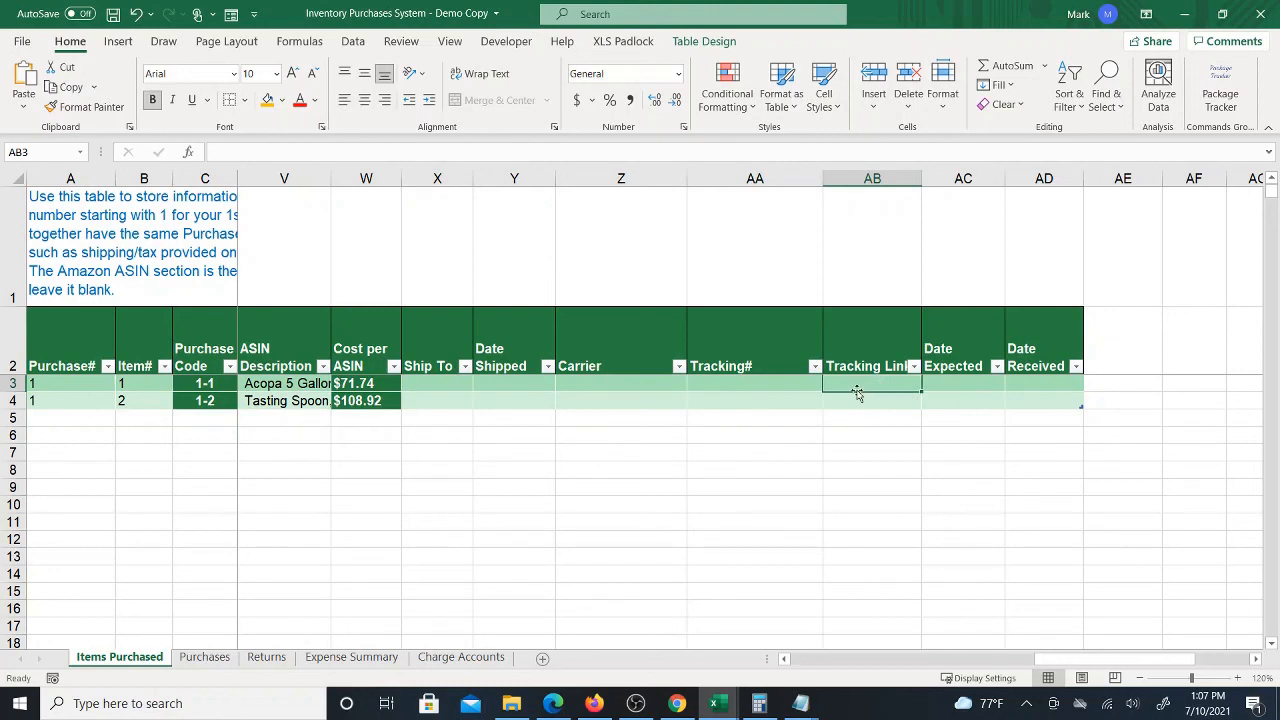
click(958, 384)
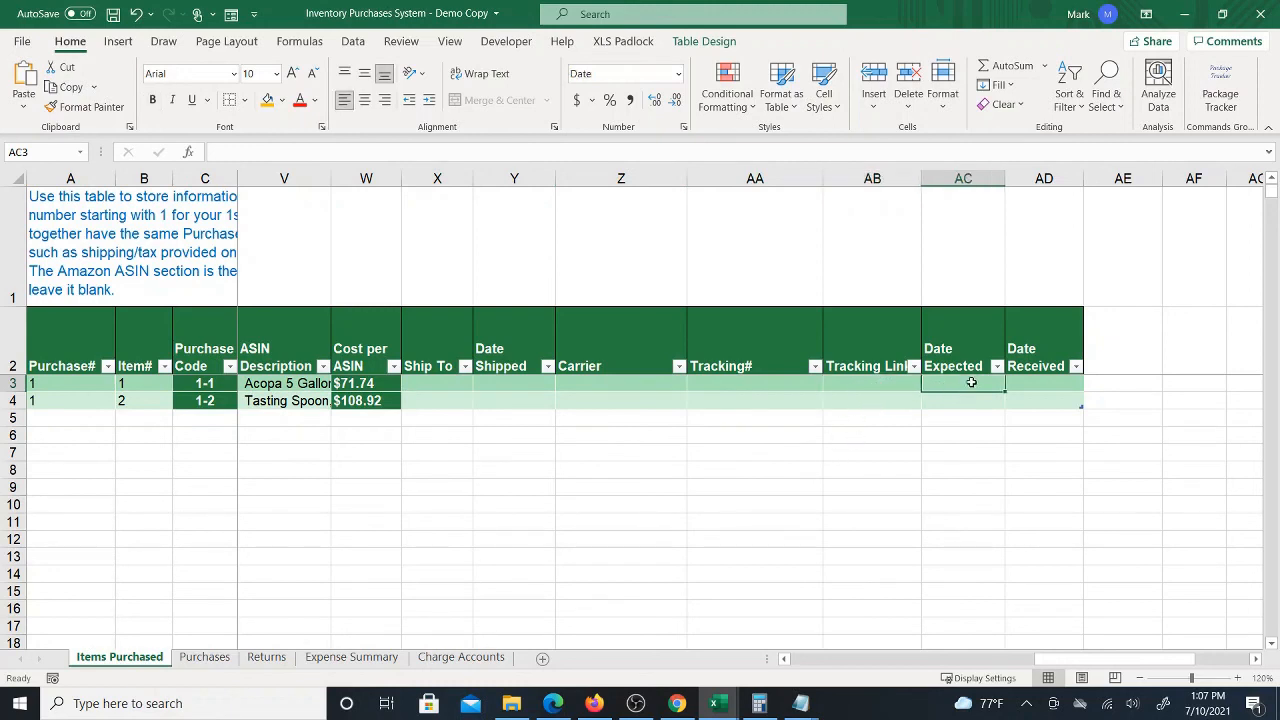
click(1034, 388)
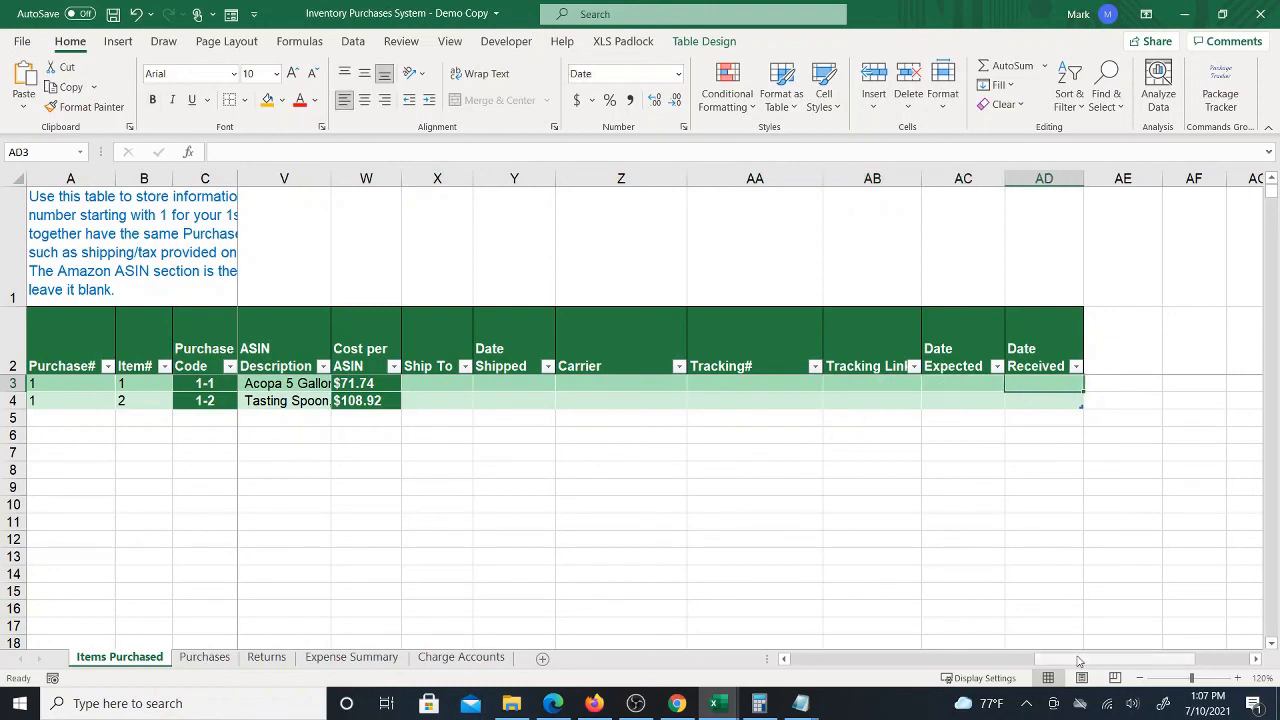
drag(1079, 664, 800, 672)
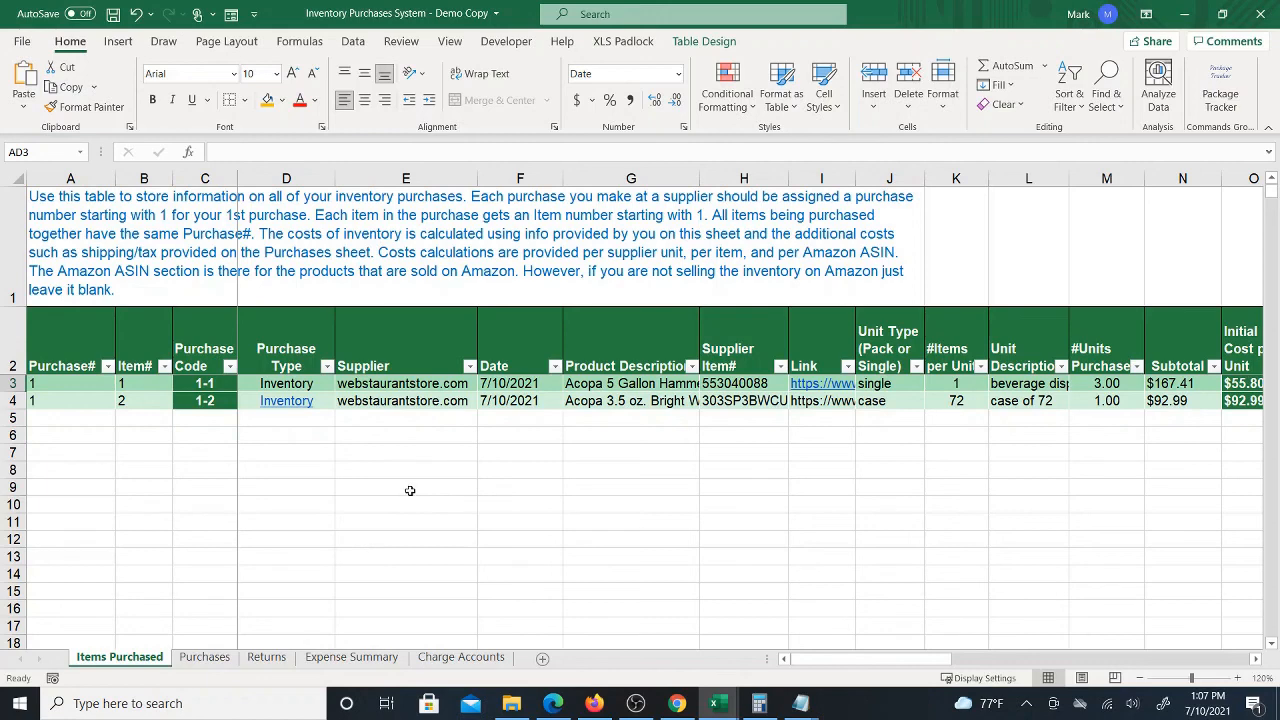
click(70, 416)
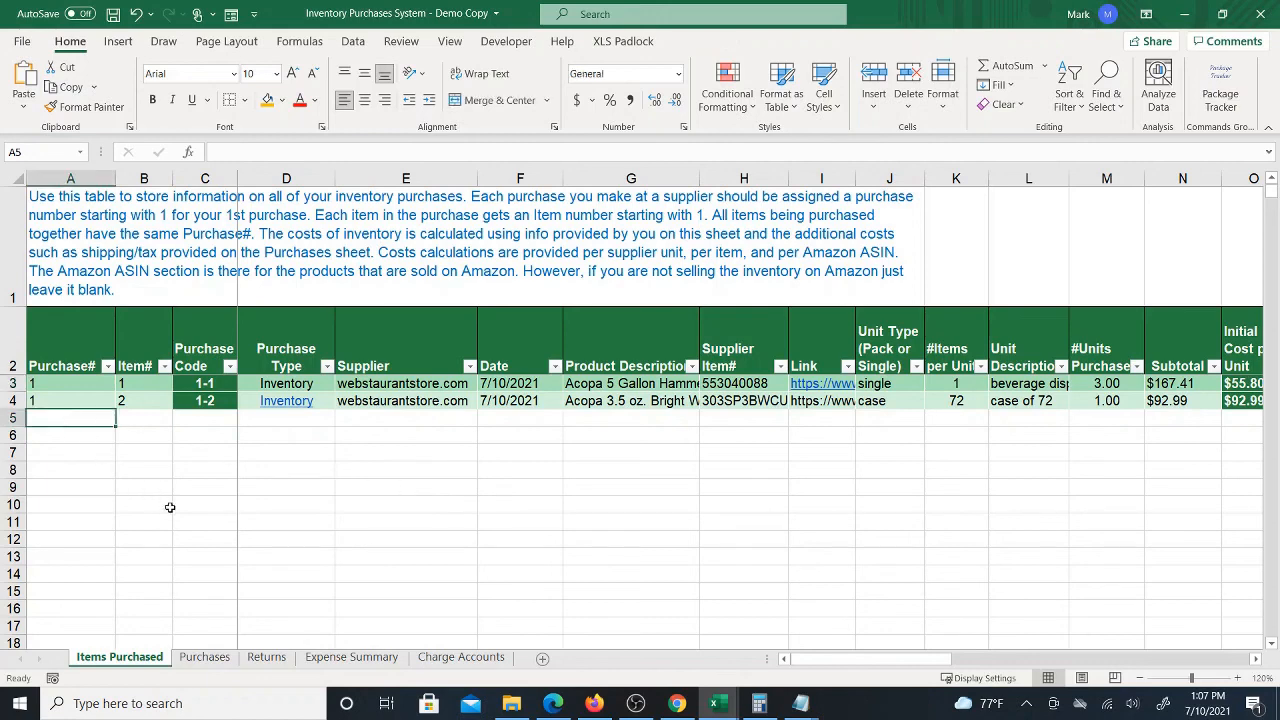